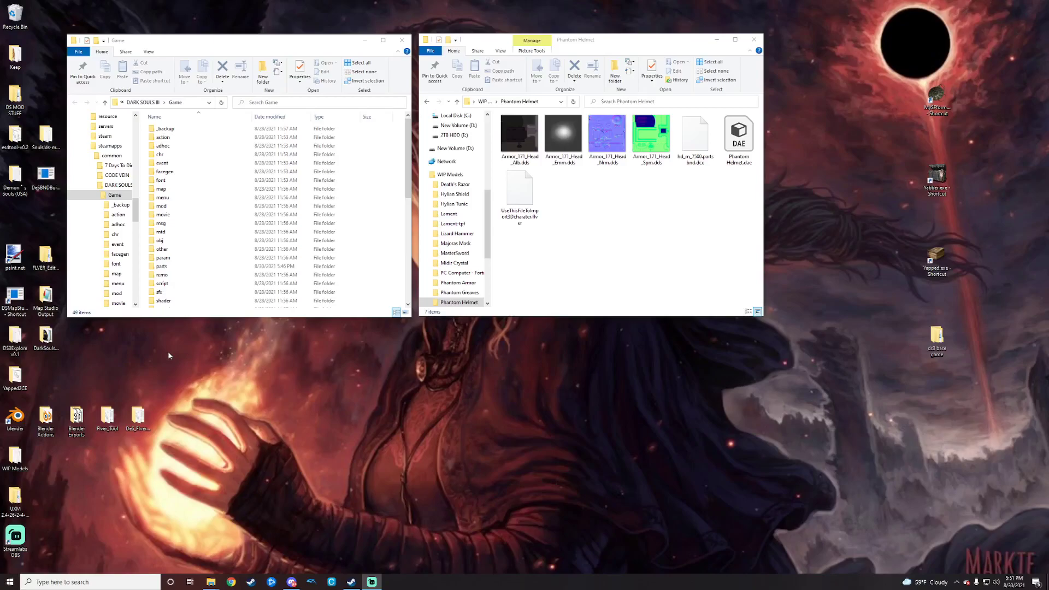
Step: Look over the Game folder and the files in the Blender Addons folder
{"action": "left_click", "coordinate": [26, 506]}
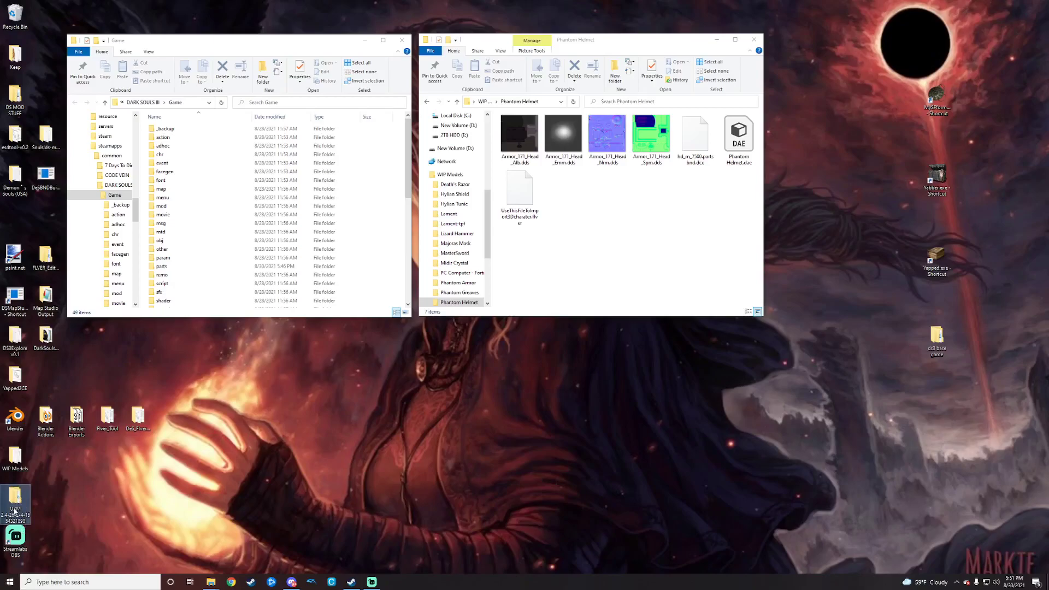
{"action": "left_click_drag", "start_coordinate": [374, 318], "coordinate": [366, 422]}
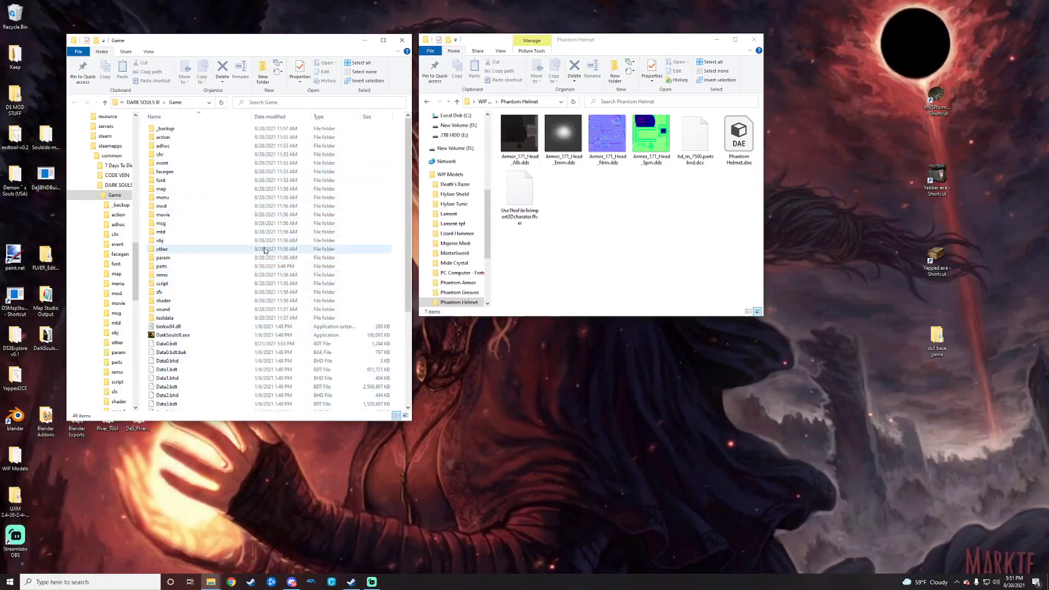
{"action": "left_click_drag", "start_coordinate": [281, 420], "coordinate": [300, 318]}
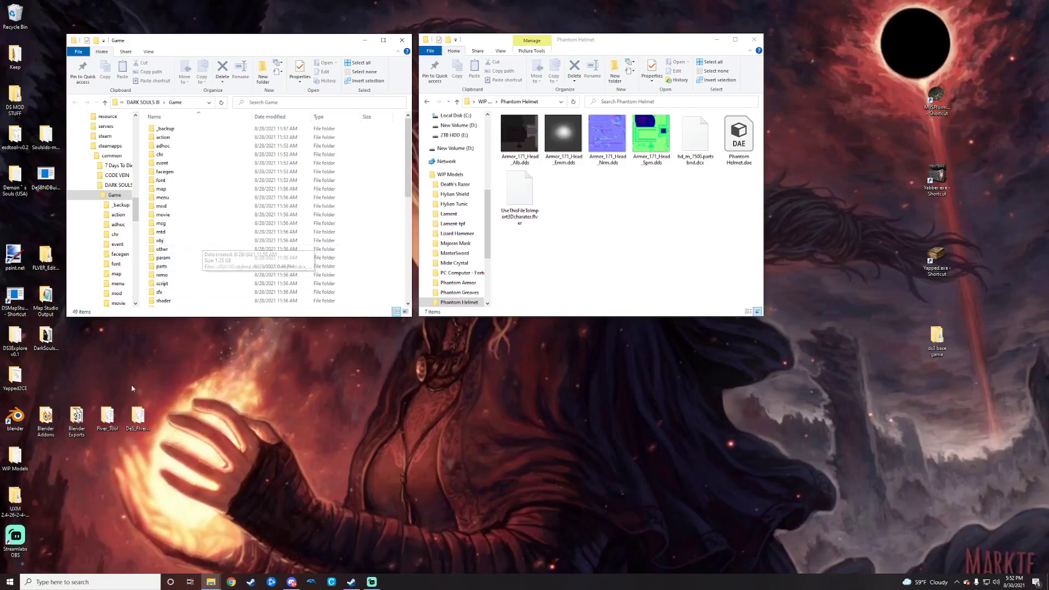
{"action": "double_click", "coordinate": [47, 419]}
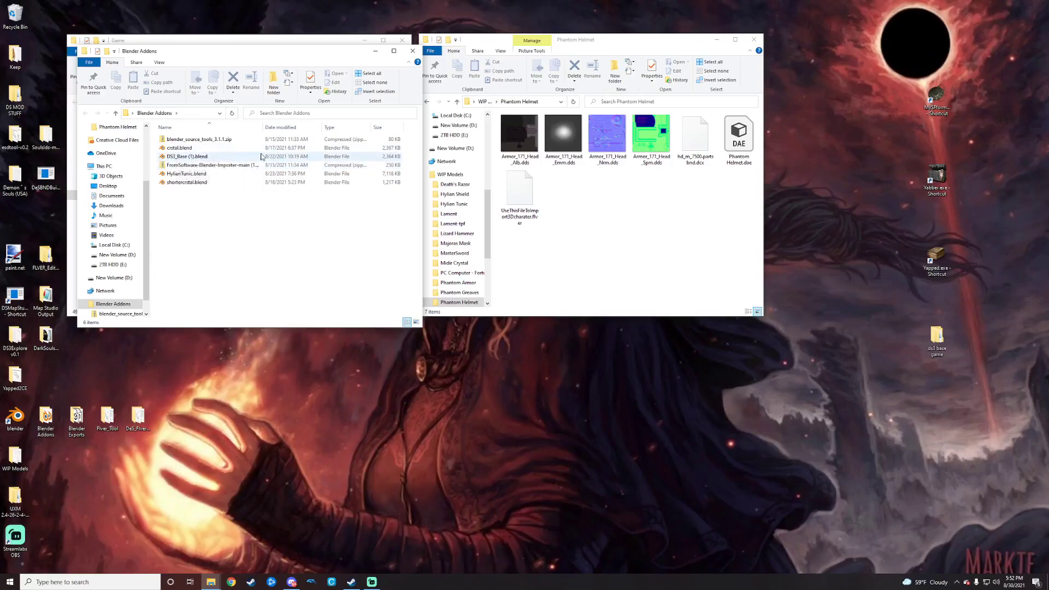
{"action": "left_click", "coordinate": [411, 51]}
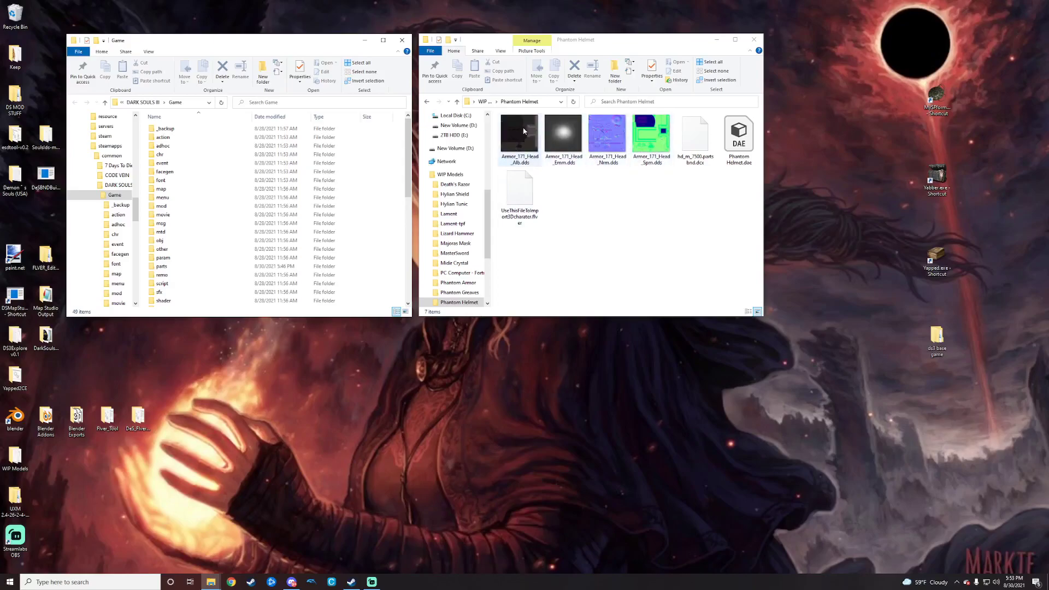
Step: Open Armor_171_Head_Alb.dds in paint.net and overwrite it as a DDS file with BC1 (sRGB, DX 10+) compression
{"action": "left_click_drag", "start_coordinate": [520, 136], "coordinate": [85, 256]}
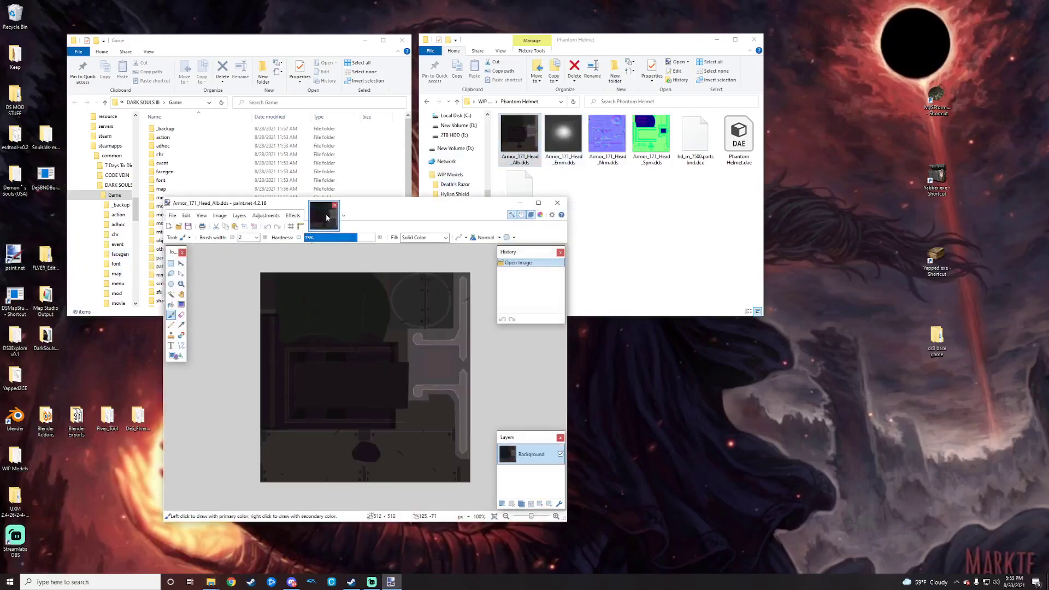
{"action": "right_click", "coordinate": [325, 214]}
{"action": "left_click", "coordinate": [352, 265]}
{"action": "left_click", "coordinate": [276, 387]}
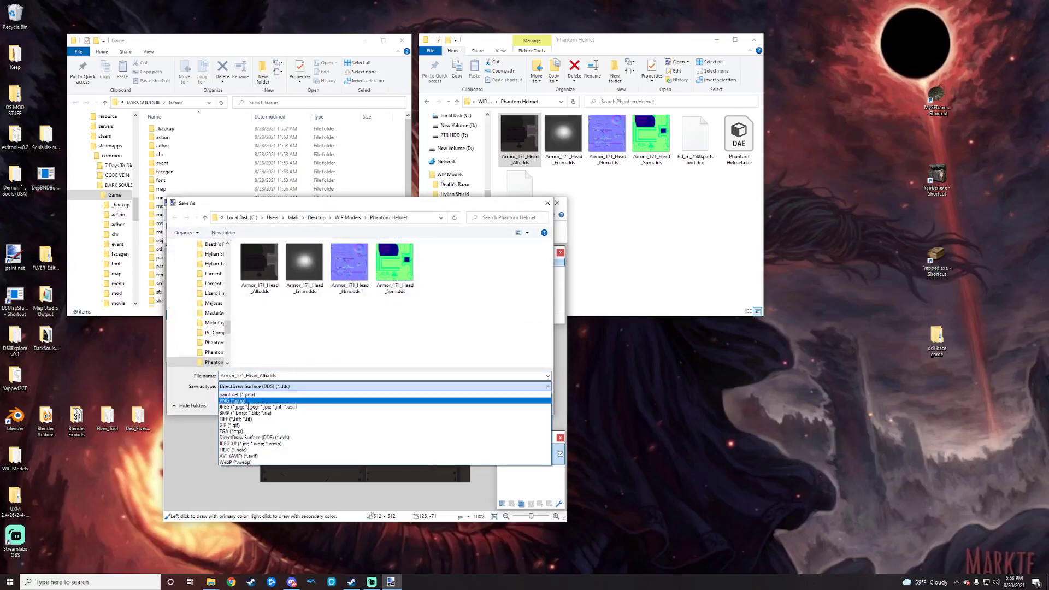
{"action": "left_click", "coordinate": [248, 437]}
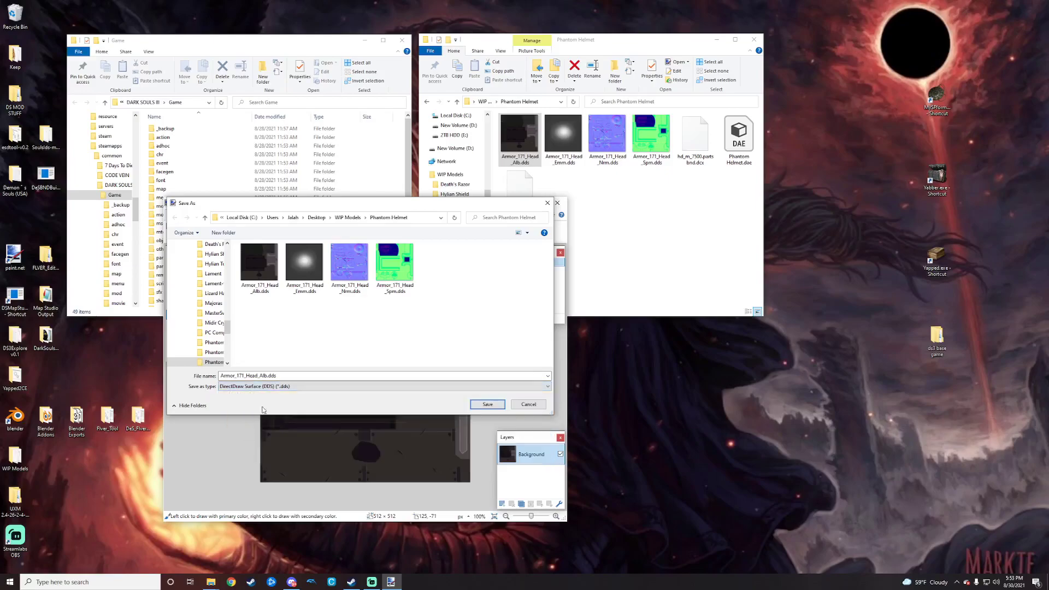
{"action": "left_click", "coordinate": [486, 405]}
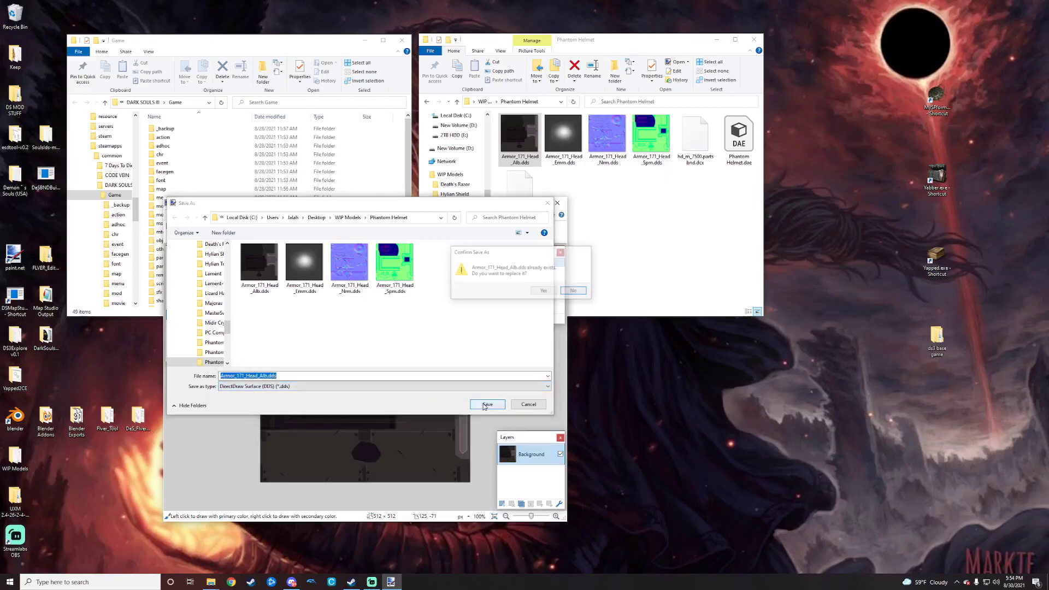
{"action": "left_click", "coordinate": [544, 291]}
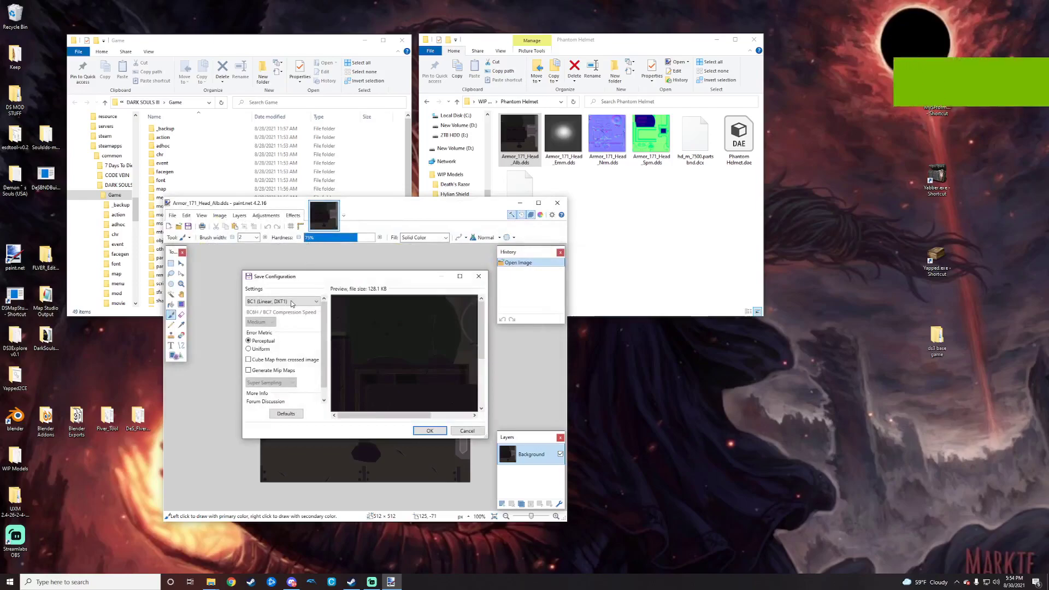
{"action": "left_click", "coordinate": [282, 302]}
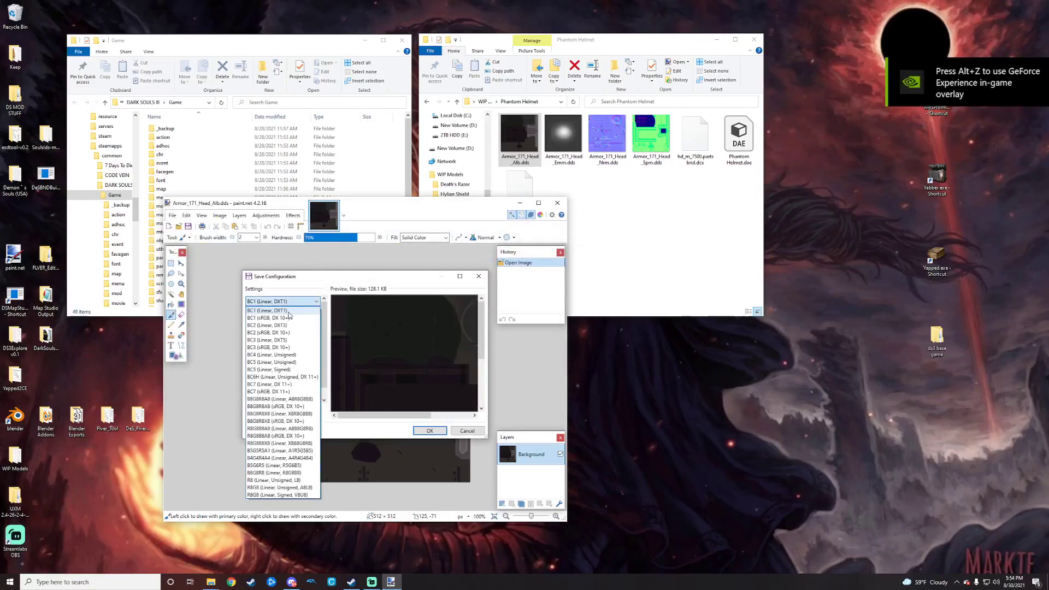
{"action": "left_click", "coordinate": [279, 318]}
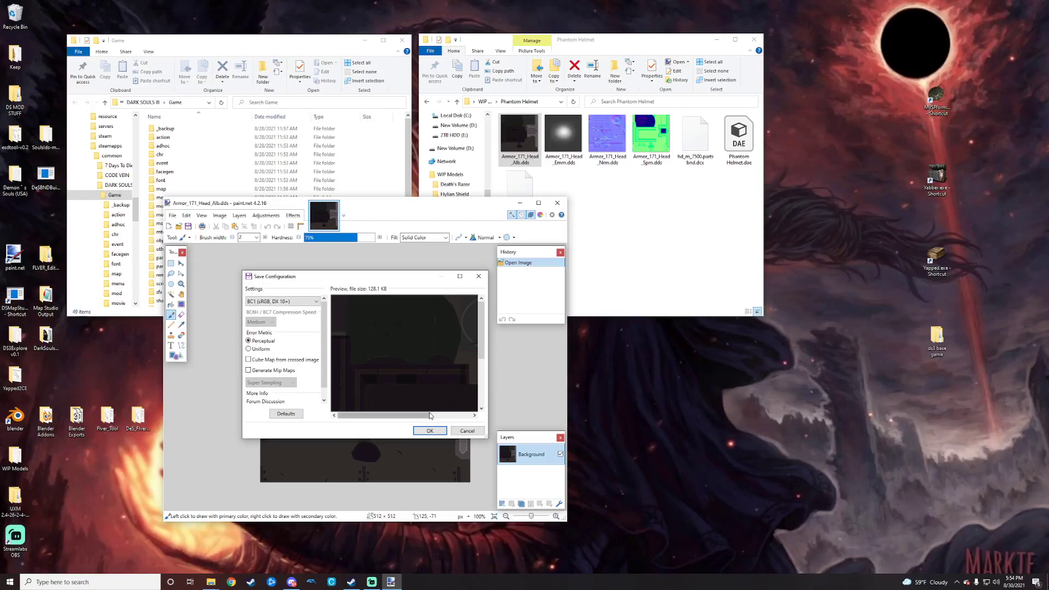
{"action": "left_click", "coordinate": [432, 431]}
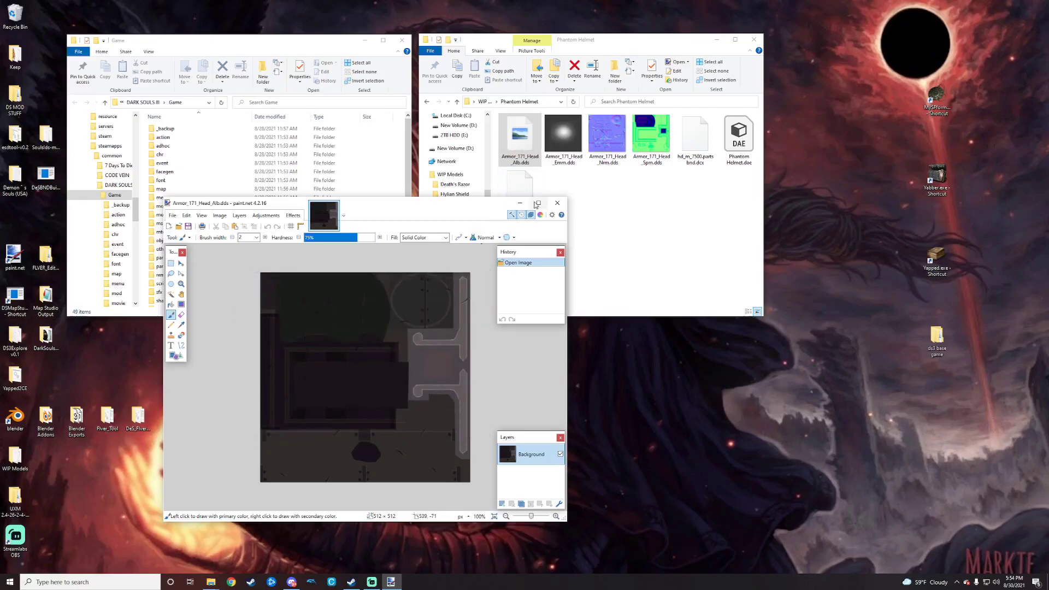
{"action": "left_click", "coordinate": [557, 203]}
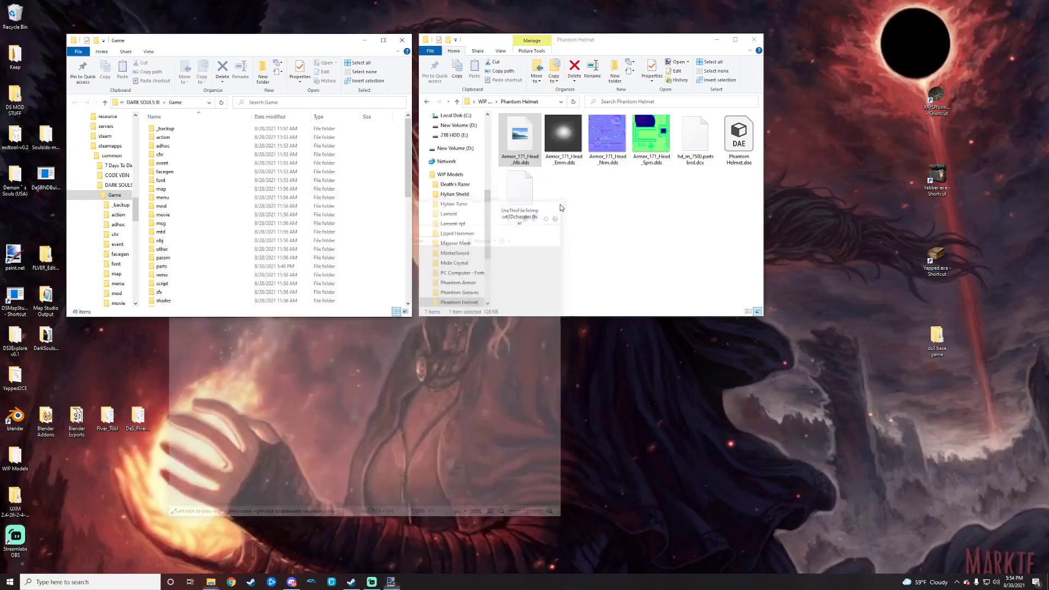
Step: Open Armor_171_Head_Emm.dds in paint.net and overwrite it as DDS with BC1 (sRGB, DX 10+) compression
{"action": "mouse_move", "coordinate": [563, 144]}
{"action": "left_mouse_down"}
{"action": "mouse_move", "coordinate": [532, 141]}
{"action": "mouse_move", "coordinate": [15, 255]}
{"action": "left_mouse_up"}
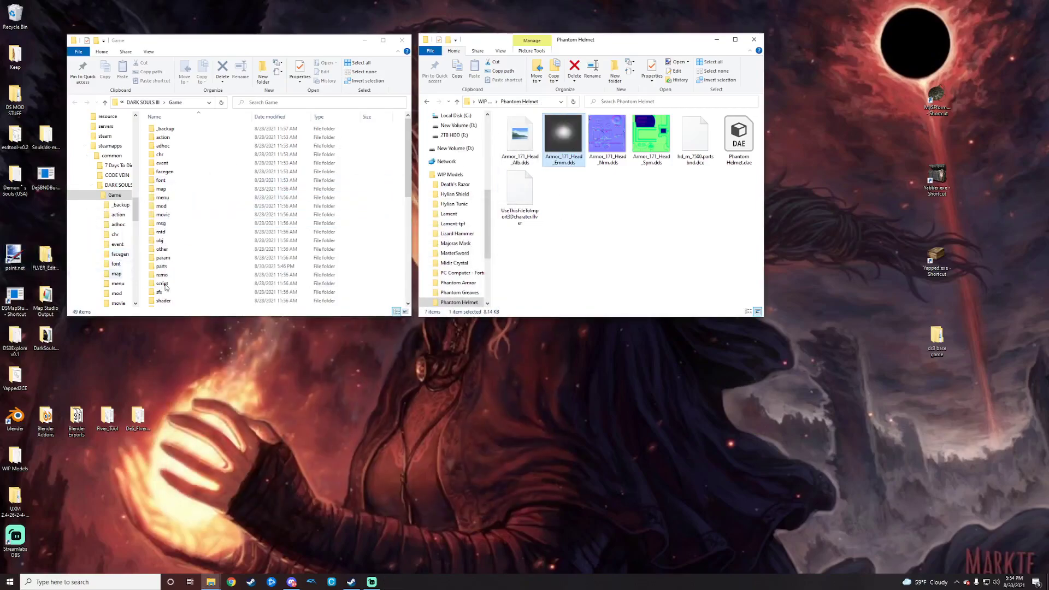
{"action": "right_click", "coordinate": [323, 220]}
{"action": "left_click", "coordinate": [346, 269]}
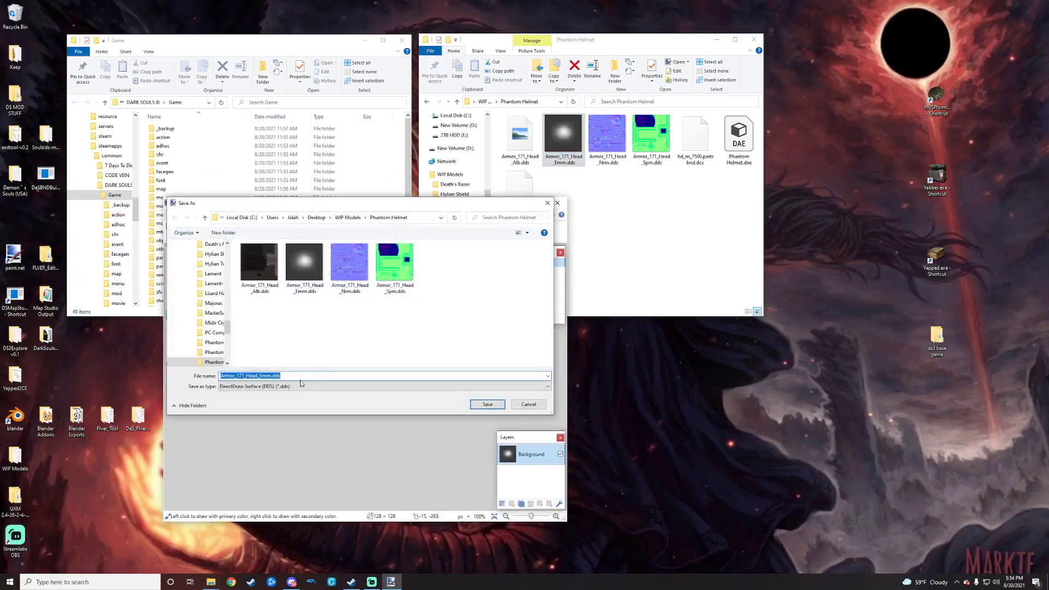
{"action": "left_click", "coordinate": [486, 404]}
{"action": "left_click", "coordinate": [541, 292]}
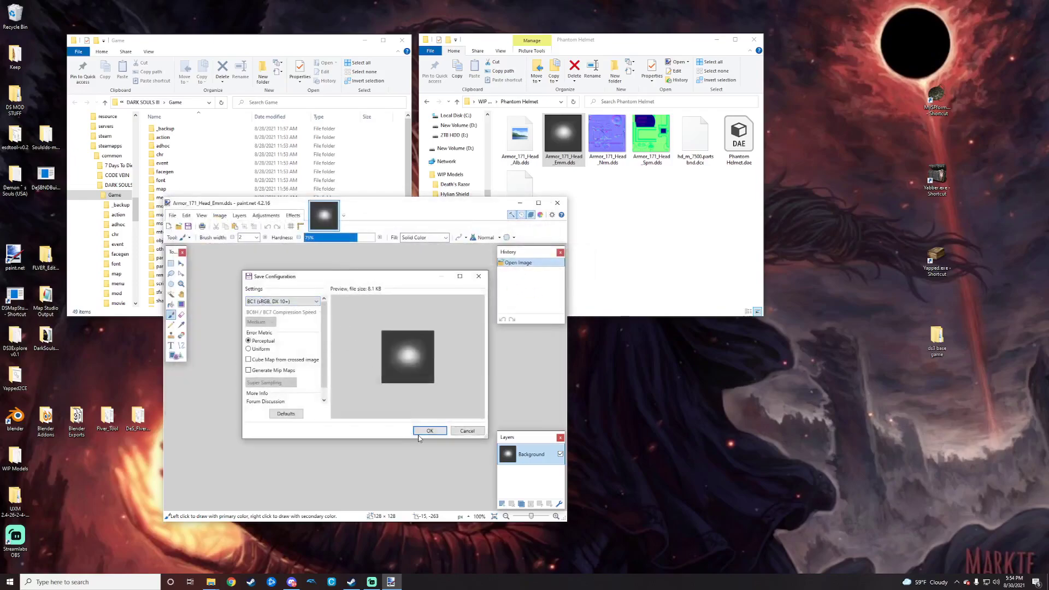
{"action": "left_click", "coordinate": [434, 433]}
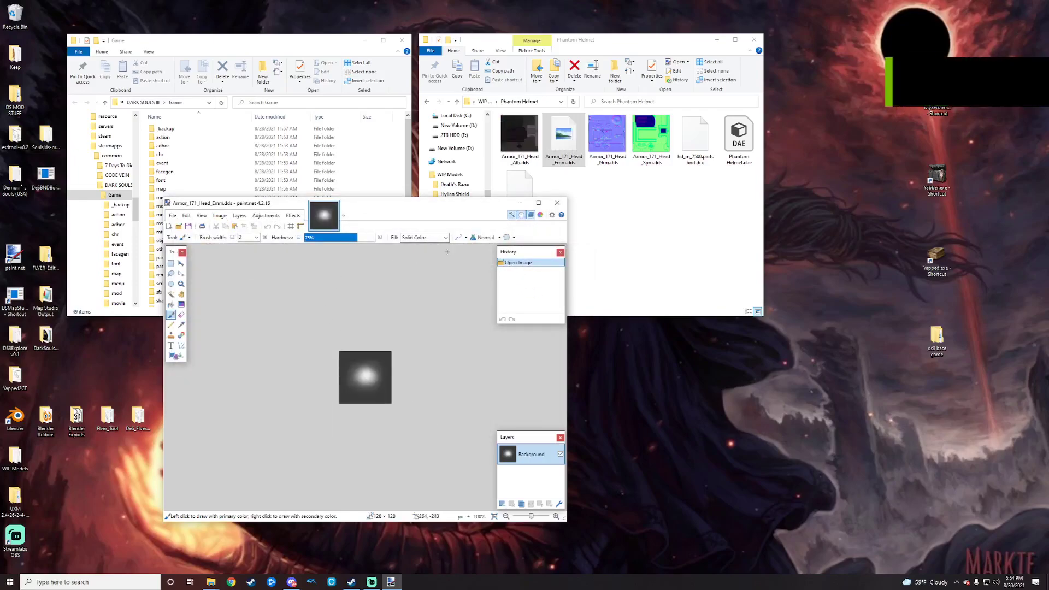
{"action": "left_click", "coordinate": [556, 205]}
Step: Open Armor_171_Head_Nrm.dds in paint.net and overwrite it as DDS with BC1 (Linear, DXT1) compression
{"action": "left_click", "coordinate": [602, 134]}
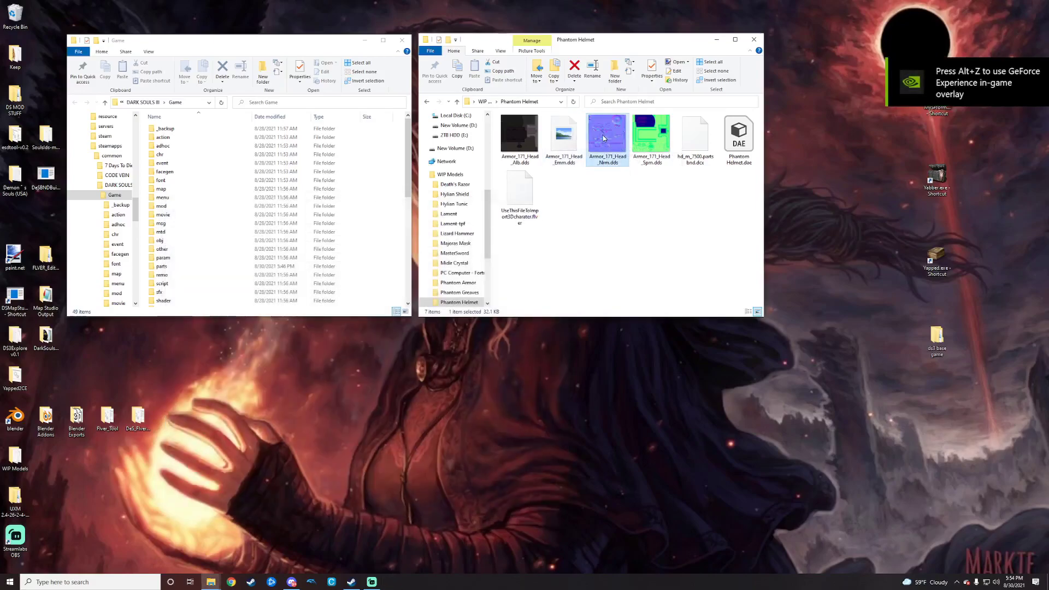
{"action": "right_click", "coordinate": [603, 141]}
{"action": "mouse_move", "coordinate": [597, 136]}
{"action": "left_mouse_down"}
{"action": "mouse_move", "coordinate": [142, 202]}
{"action": "mouse_move", "coordinate": [15, 255]}
{"action": "left_mouse_up"}
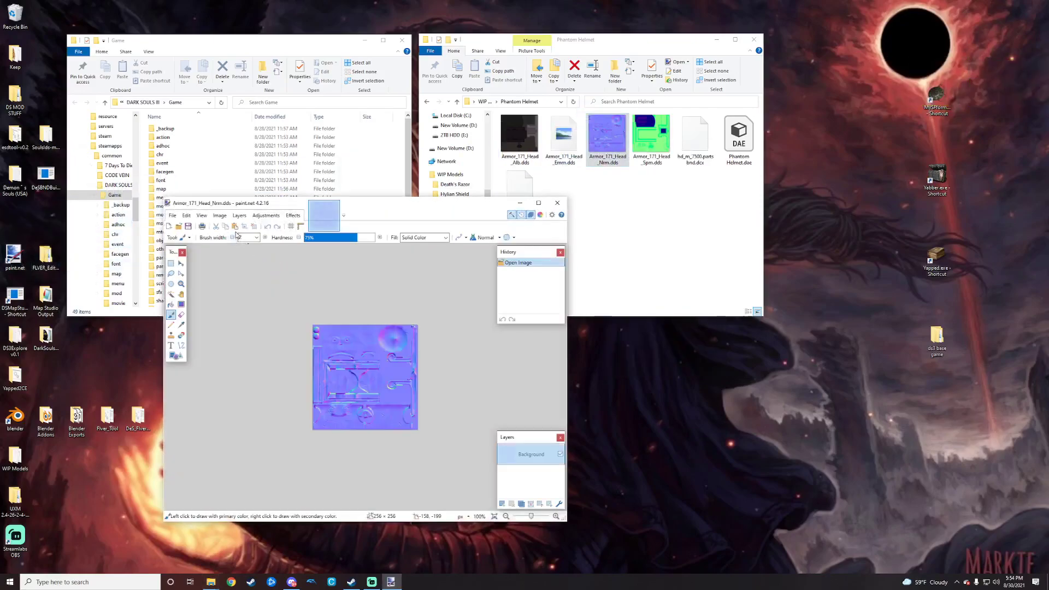
{"action": "right_click", "coordinate": [323, 215]}
{"action": "left_click", "coordinate": [351, 268]}
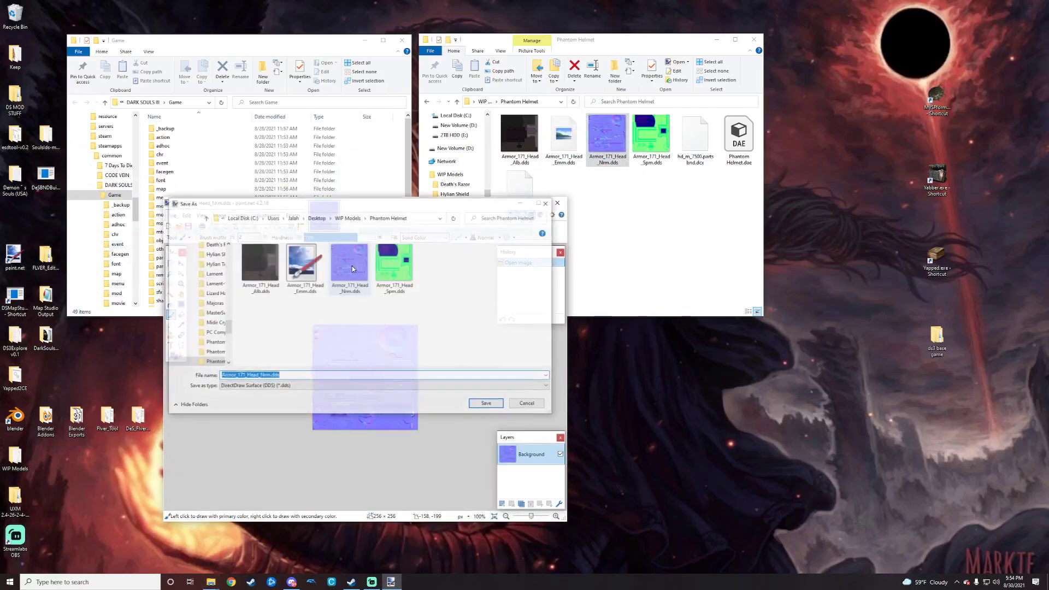
{"action": "left_click", "coordinate": [478, 408]}
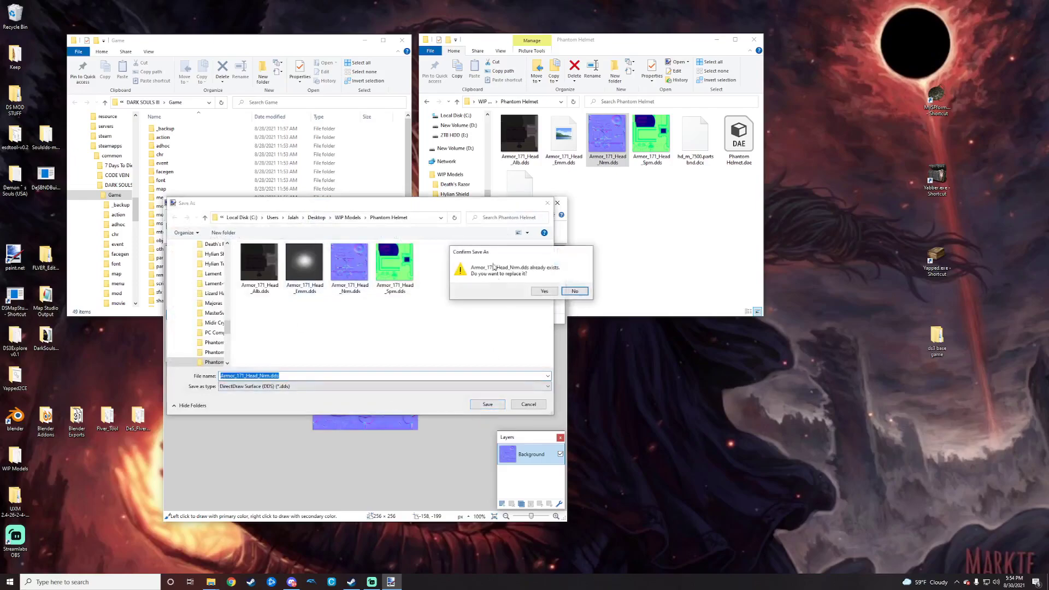
{"action": "left_click", "coordinate": [539, 288]}
{"action": "left_click", "coordinate": [273, 301]}
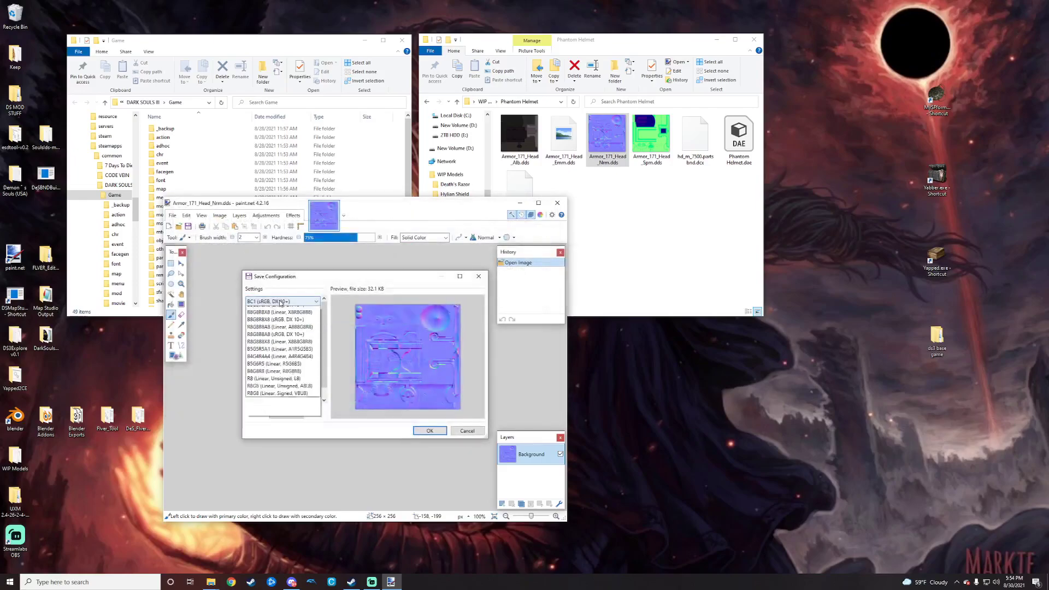
{"action": "left_click", "coordinate": [280, 311]}
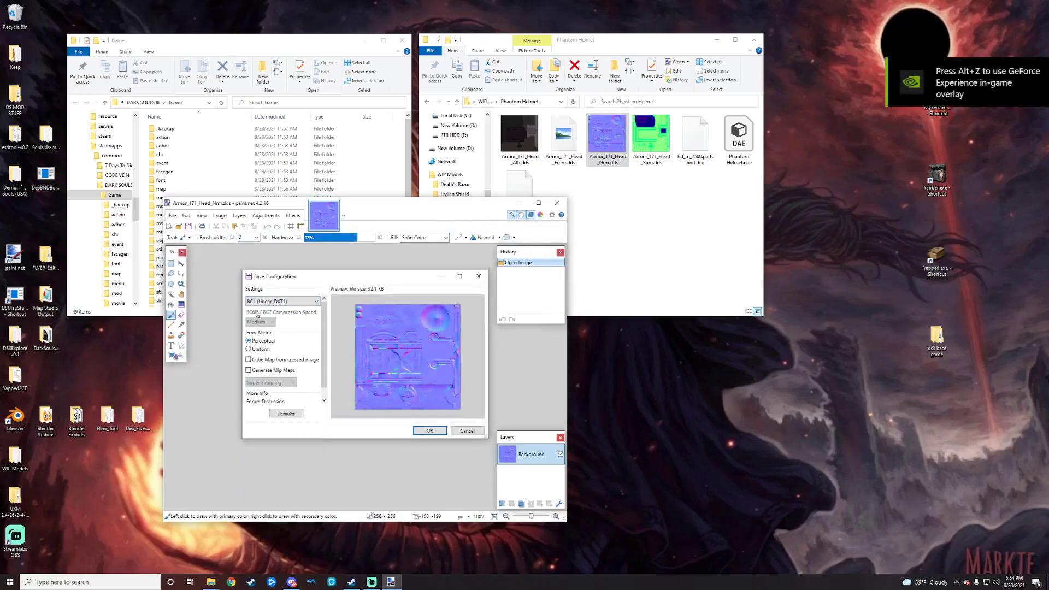
{"action": "left_click", "coordinate": [426, 431]}
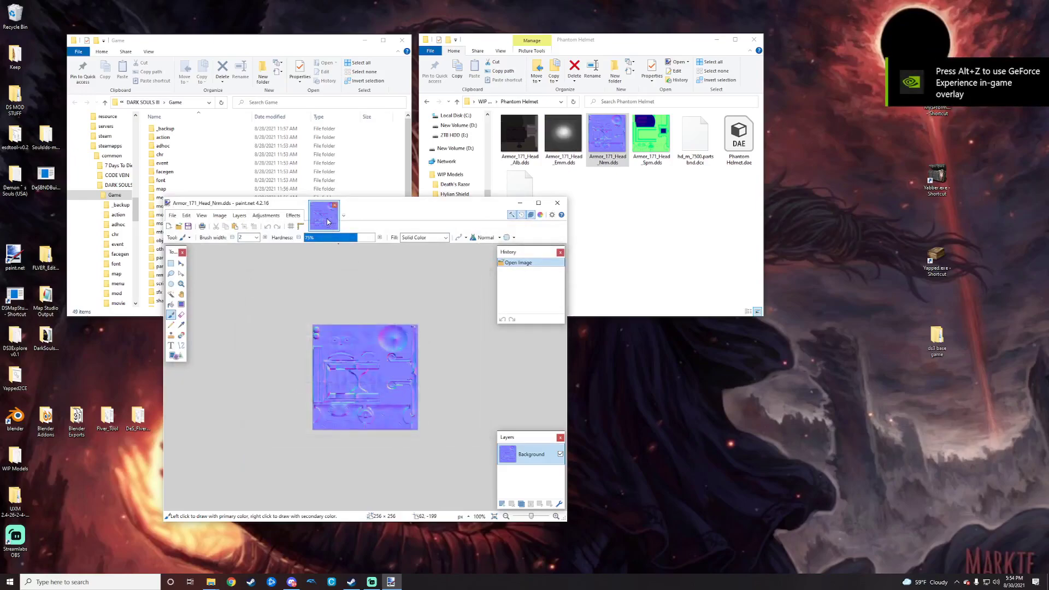
{"action": "left_click", "coordinate": [557, 203]}
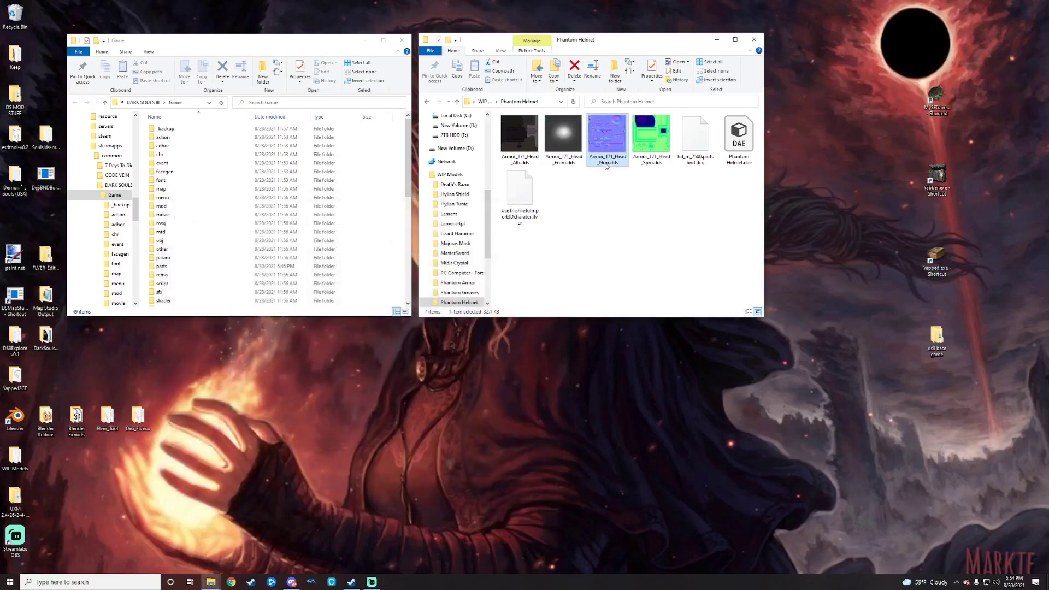
{"action": "left_click", "coordinate": [650, 136]}
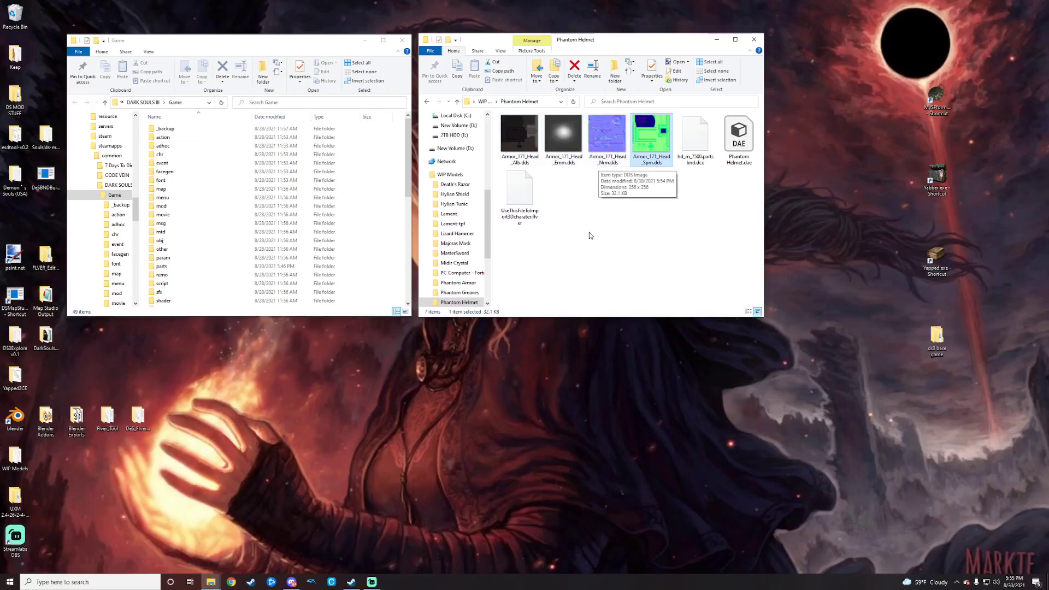
{"action": "left_click", "coordinate": [598, 260]}
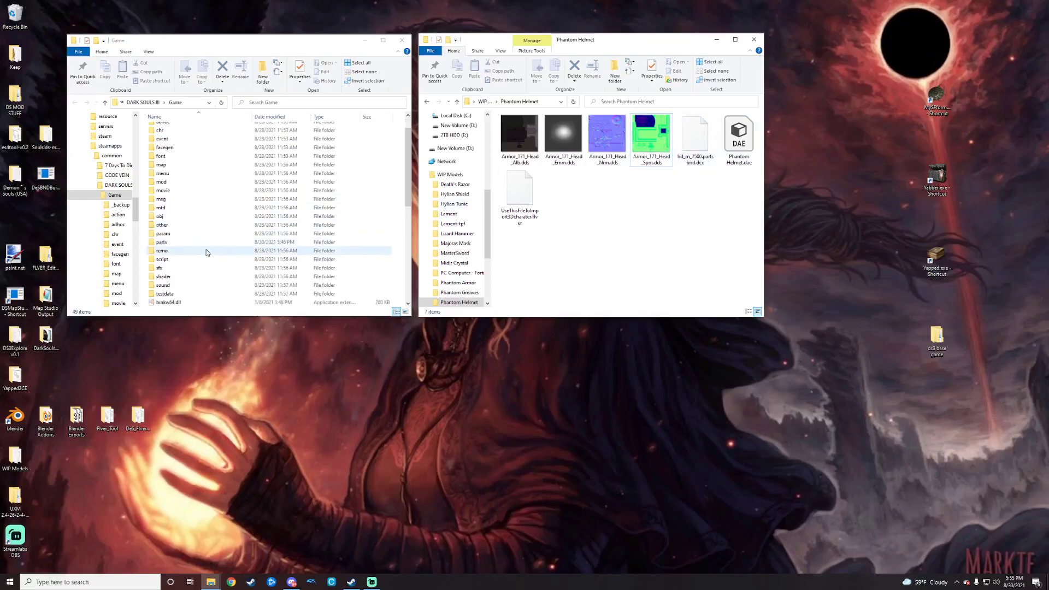
Step: Open the parts folder inside the Dark Souls III Game folder and search it for 7500
{"action": "double_click", "coordinate": [180, 266]}
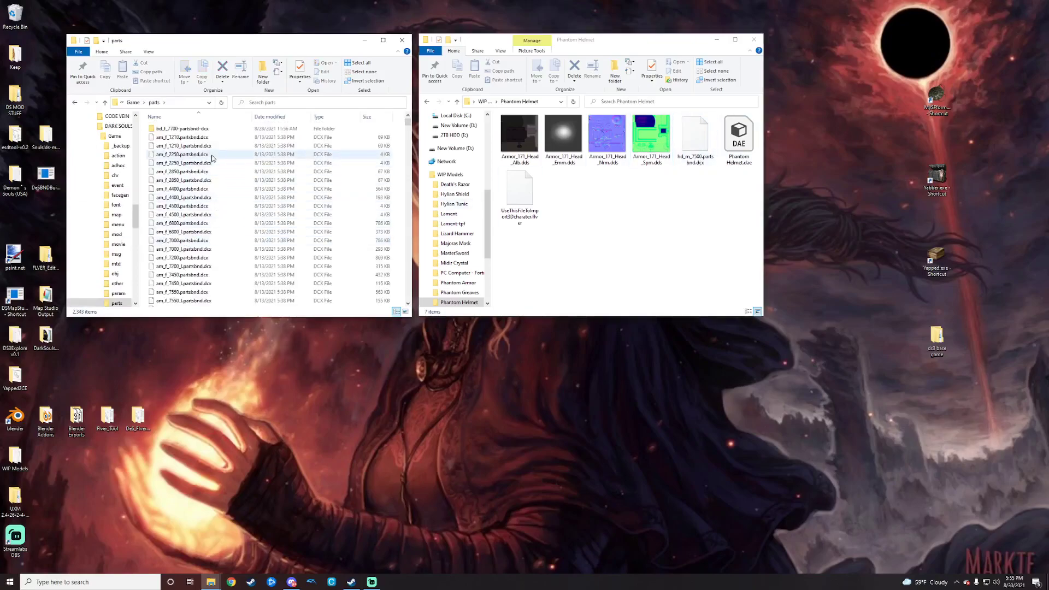
{"action": "left_click", "coordinate": [296, 102]}
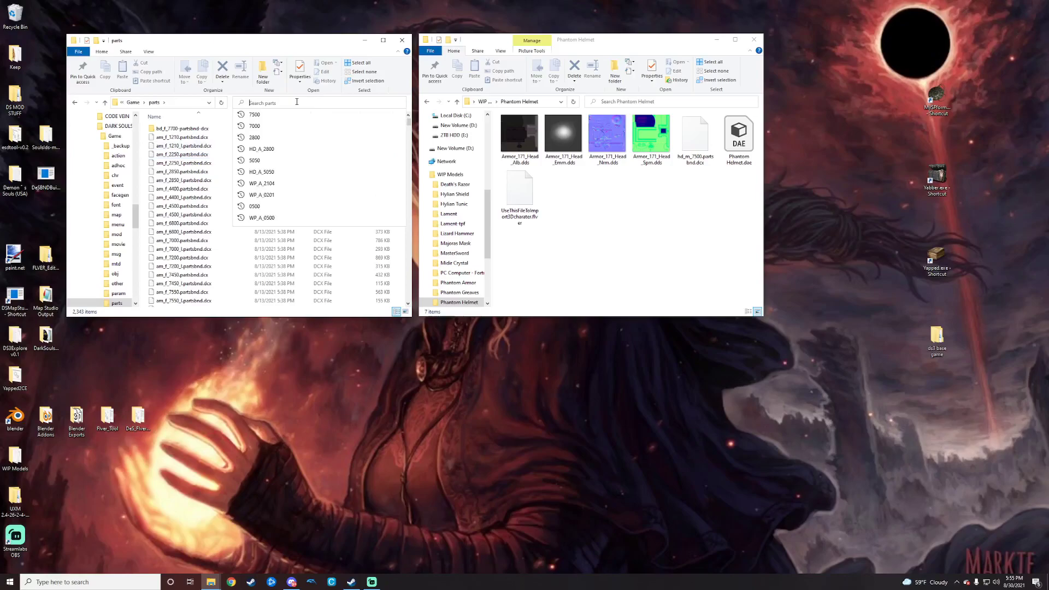
{"action": "type", "text": "7500"}
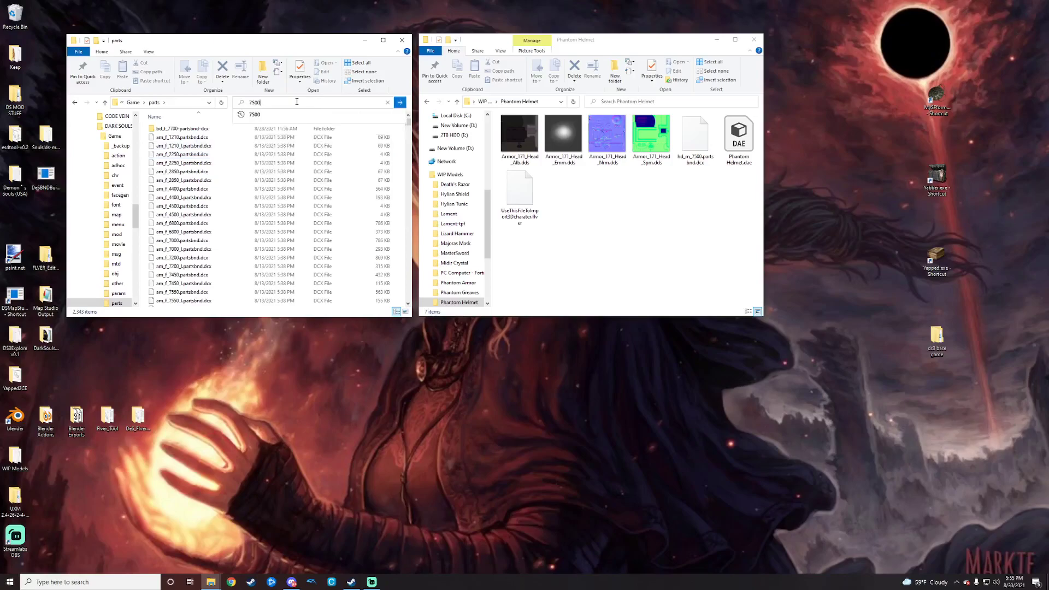
{"action": "key", "text": "Return"}
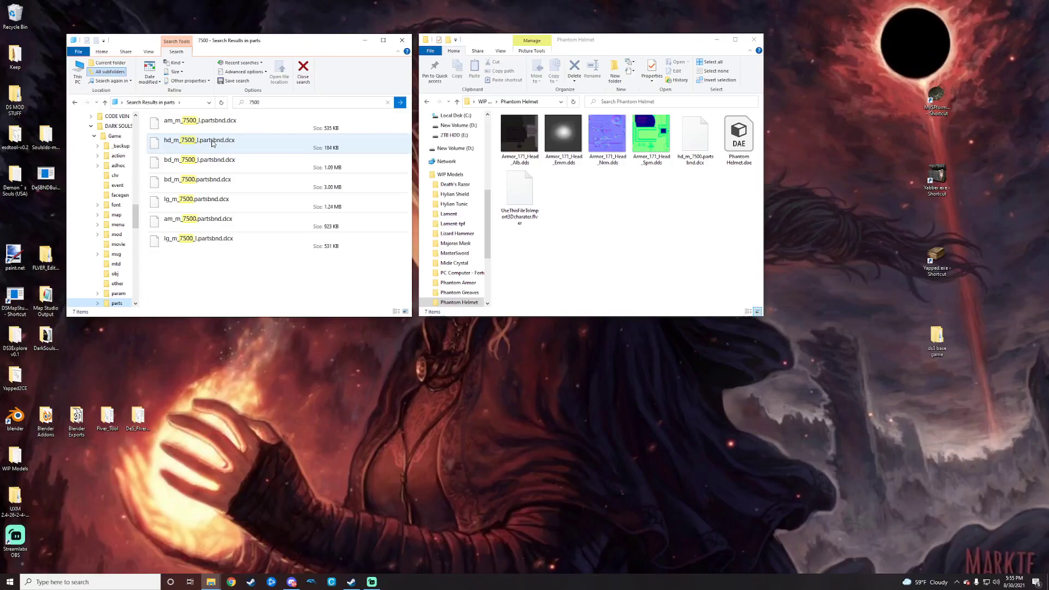
Step: Copy hd_m_7500.partsbnd.dcx from the Phantom Helmet folder into the game's parts folder, then return to the Game folder
{"action": "right_click", "coordinate": [693, 140]}
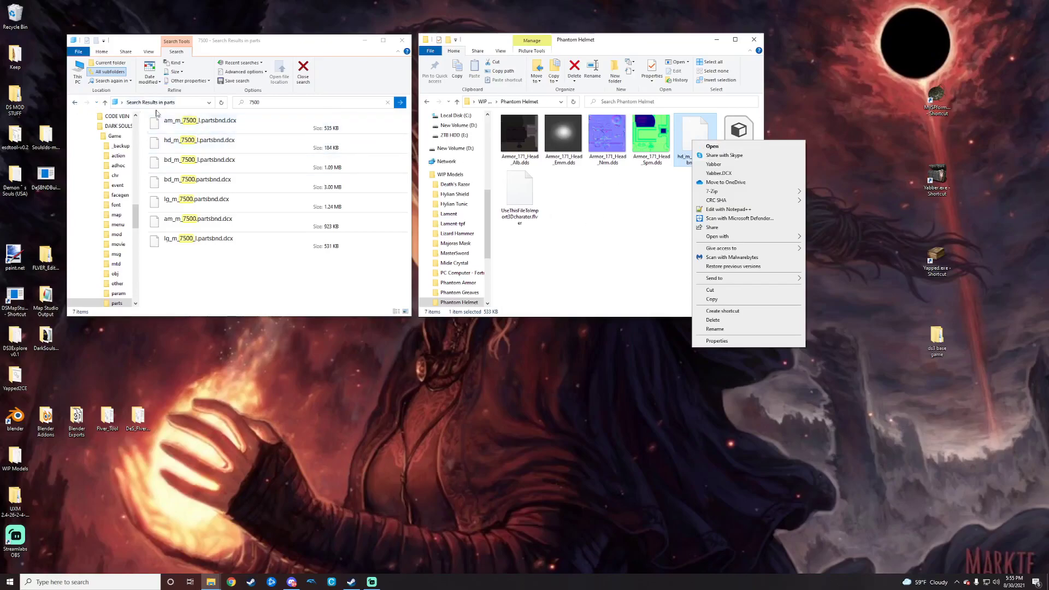
{"action": "left_click", "coordinate": [75, 103]}
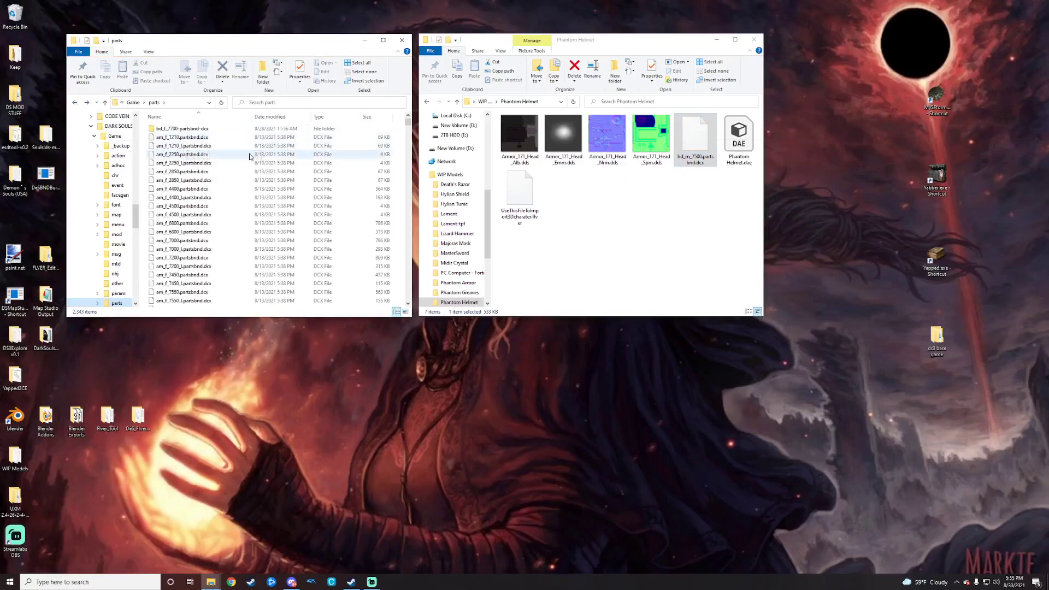
{"action": "right_click", "coordinate": [694, 141]}
{"action": "left_click", "coordinate": [715, 302]}
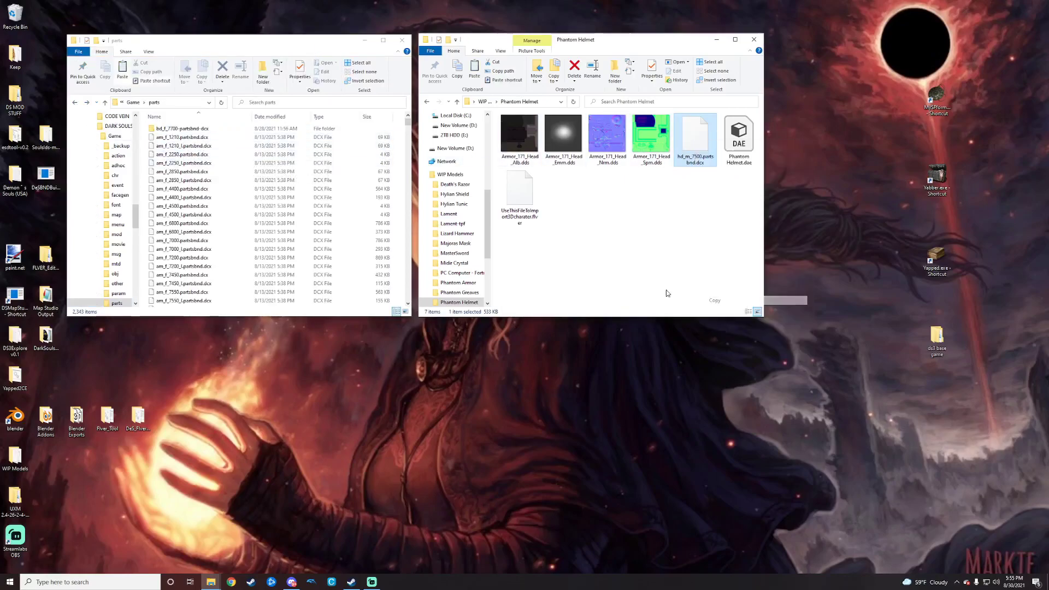
{"action": "right_click", "coordinate": [385, 265]}
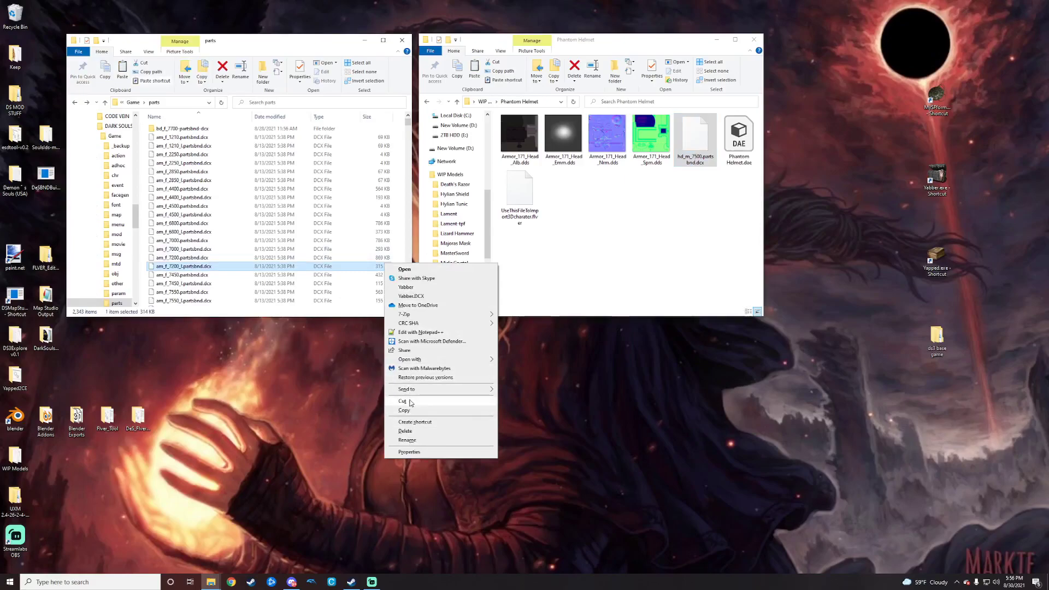
{"action": "right_click", "coordinate": [405, 209]}
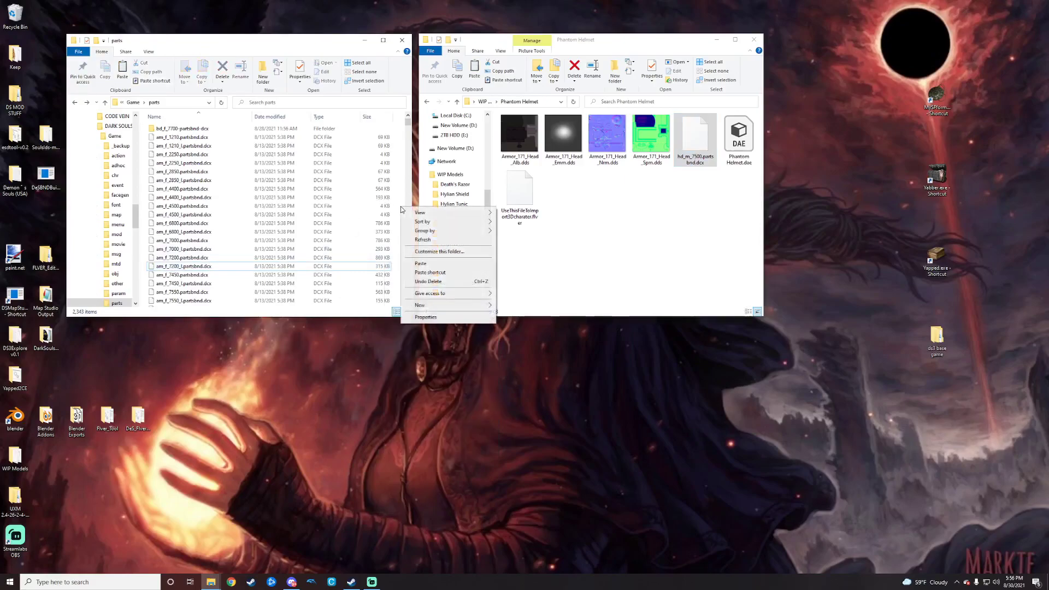
{"action": "left_click", "coordinate": [418, 269]}
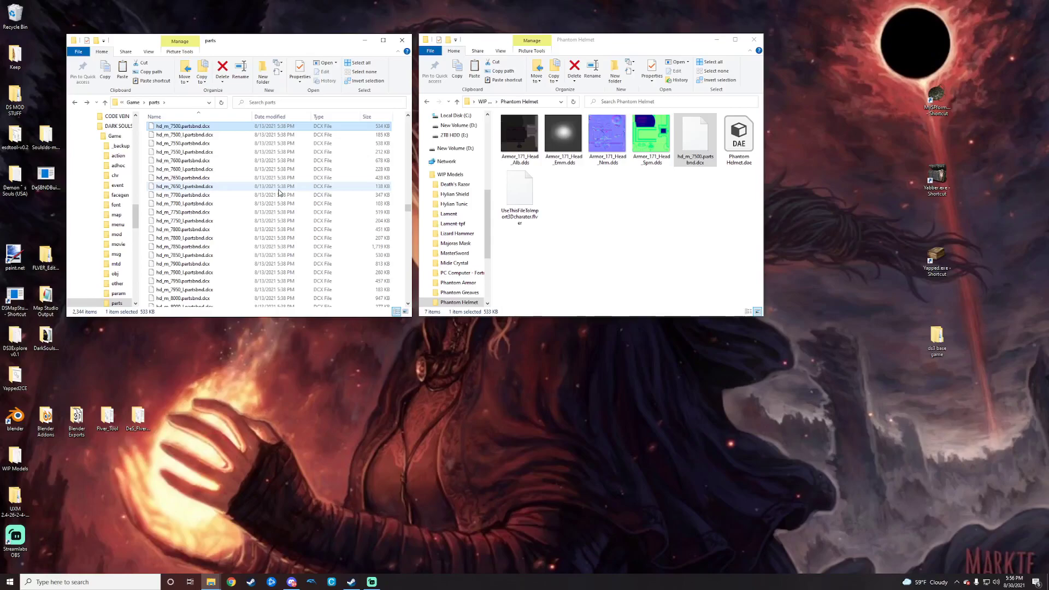
{"action": "scroll", "coordinate": [257, 191], "scroll_direction": "up", "scroll_amount": 5}
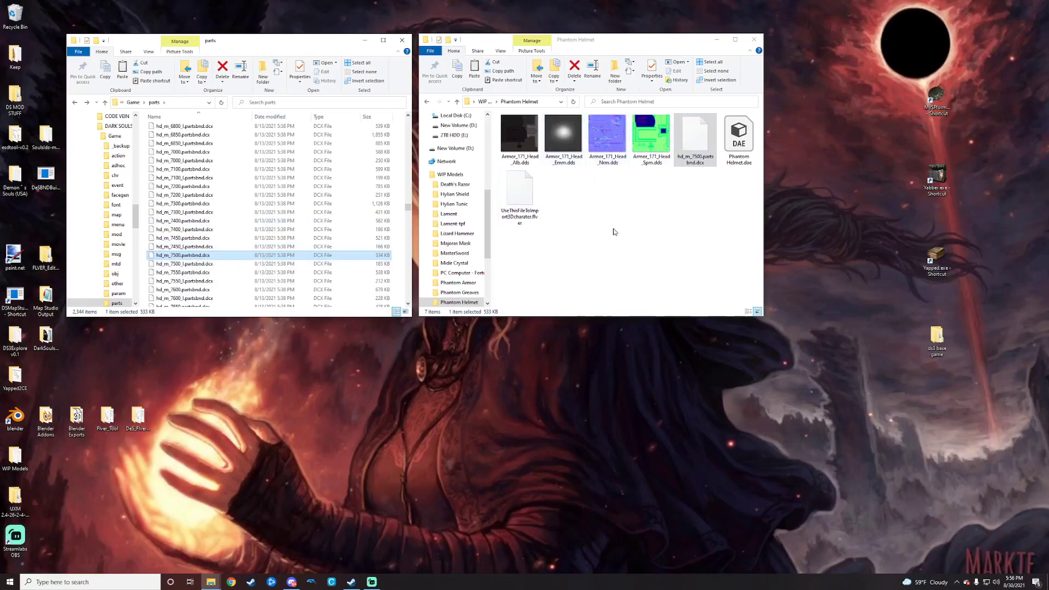
{"action": "left_click", "coordinate": [76, 104]}
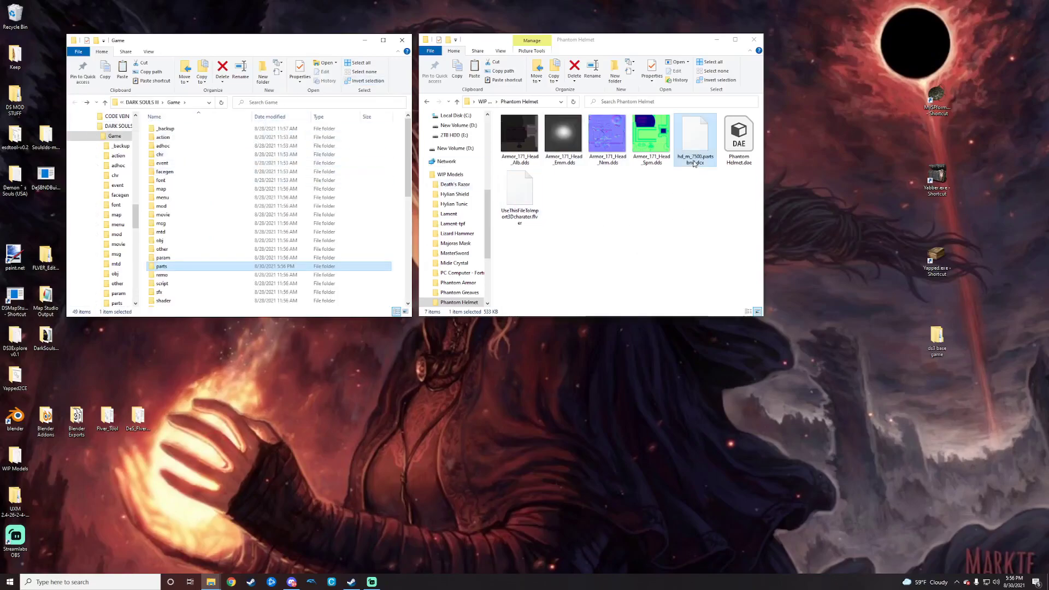
Step: Unpack the Phantom Helmet folder's hd_m_7500.partsbnd.dcx with Yabber and open the extracted parts\FullBody\HD_M_7500 folder
{"action": "mouse_move", "coordinate": [696, 140]}
{"action": "left_mouse_down"}
{"action": "mouse_move", "coordinate": [695, 152]}
{"action": "mouse_move", "coordinate": [708, 145]}
{"action": "mouse_move", "coordinate": [694, 155]}
{"action": "left_mouse_up"}
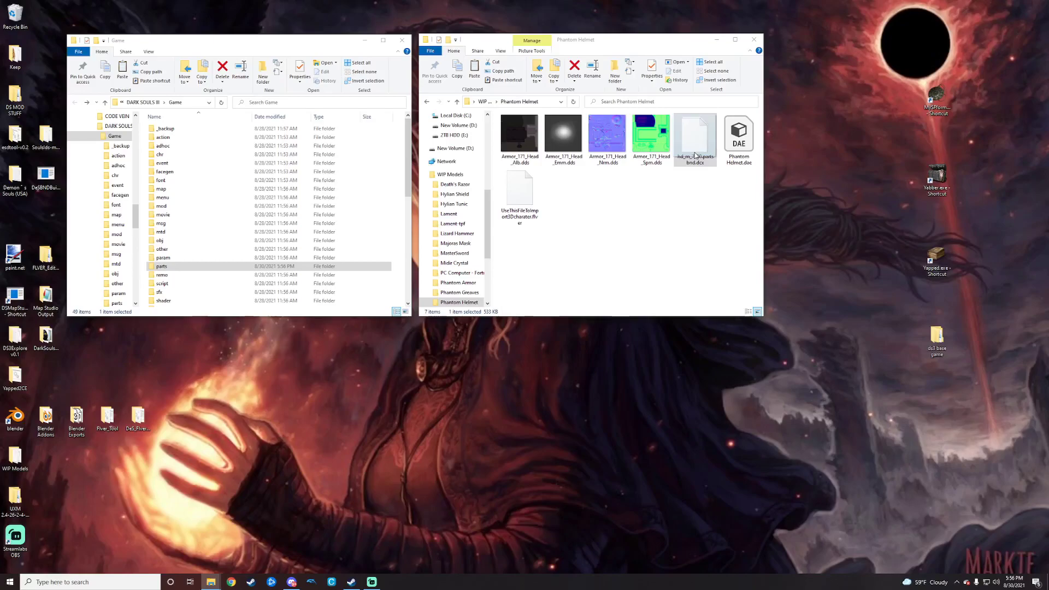
{"action": "left_click_drag", "start_coordinate": [695, 156], "coordinate": [930, 188]}
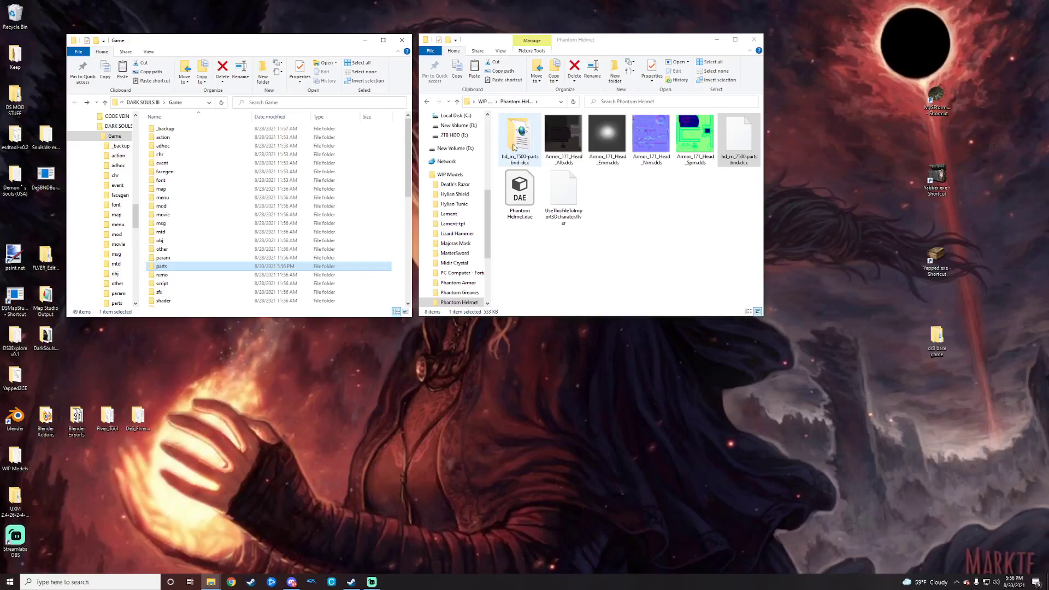
{"action": "double_click", "coordinate": [523, 144]}
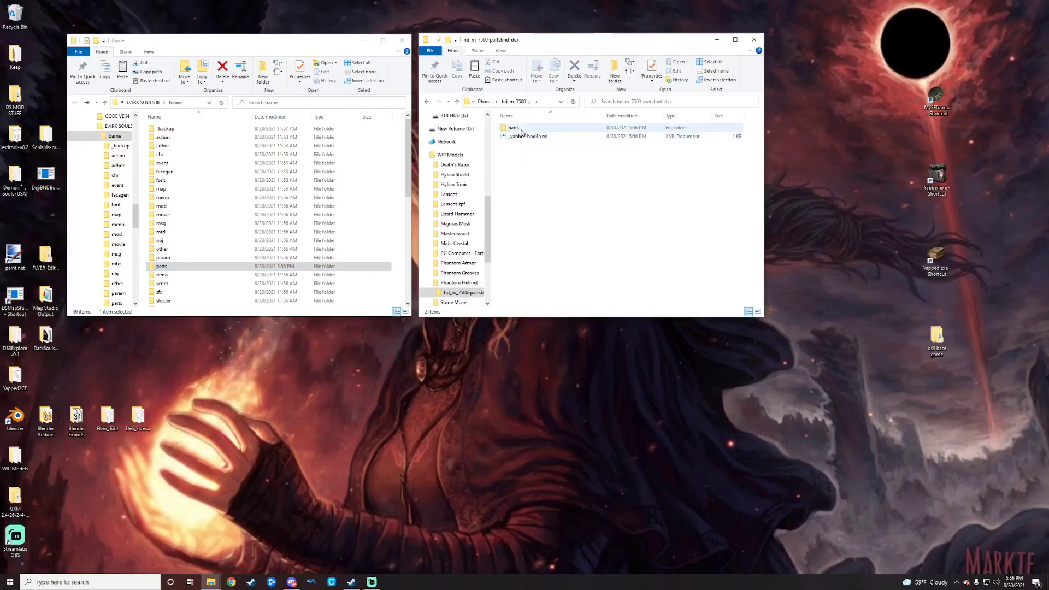
{"action": "double_click", "coordinate": [519, 129]}
{"action": "double_click", "coordinate": [534, 129]}
{"action": "double_click", "coordinate": [543, 129]}
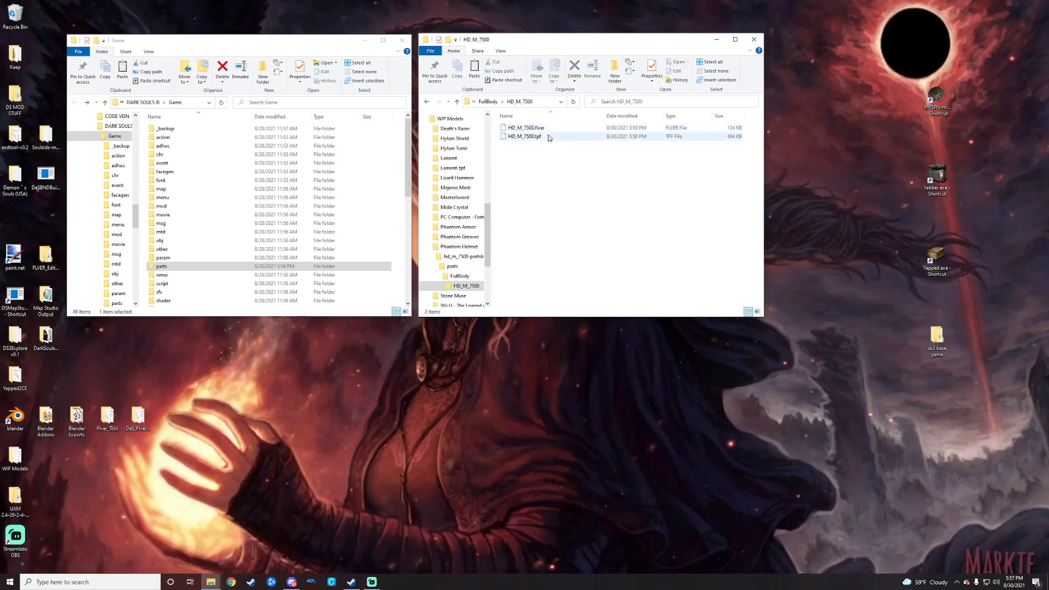
Step: Delete HD_M_7500.flver from the extracted HD_M_7500 folder
{"action": "left_click", "coordinate": [543, 131]}
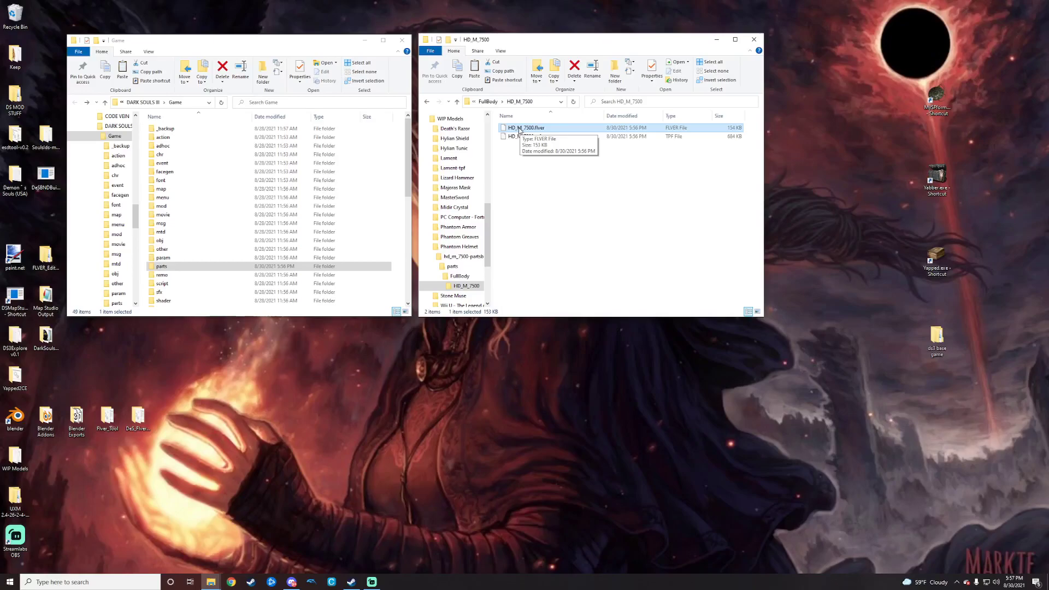
{"action": "right_click", "coordinate": [519, 128]}
{"action": "left_click", "coordinate": [534, 298]}
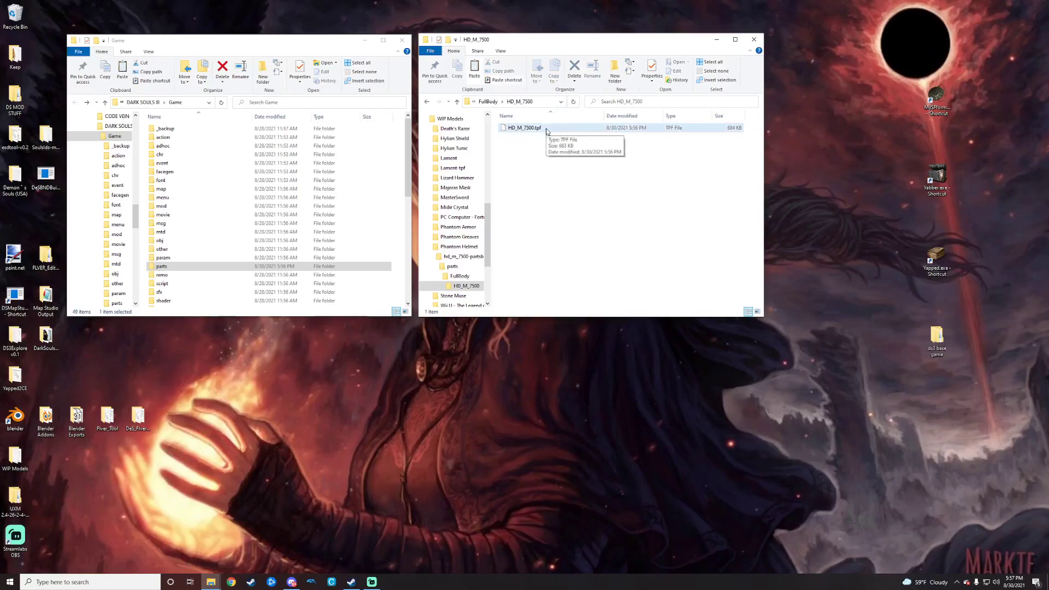
Step: Unpack HD_M_7500.tpf with Yabber and delete the three original HD_M_7500 DDS textures from the extracted folder
{"action": "left_click_drag", "start_coordinate": [539, 130], "coordinate": [939, 178]}
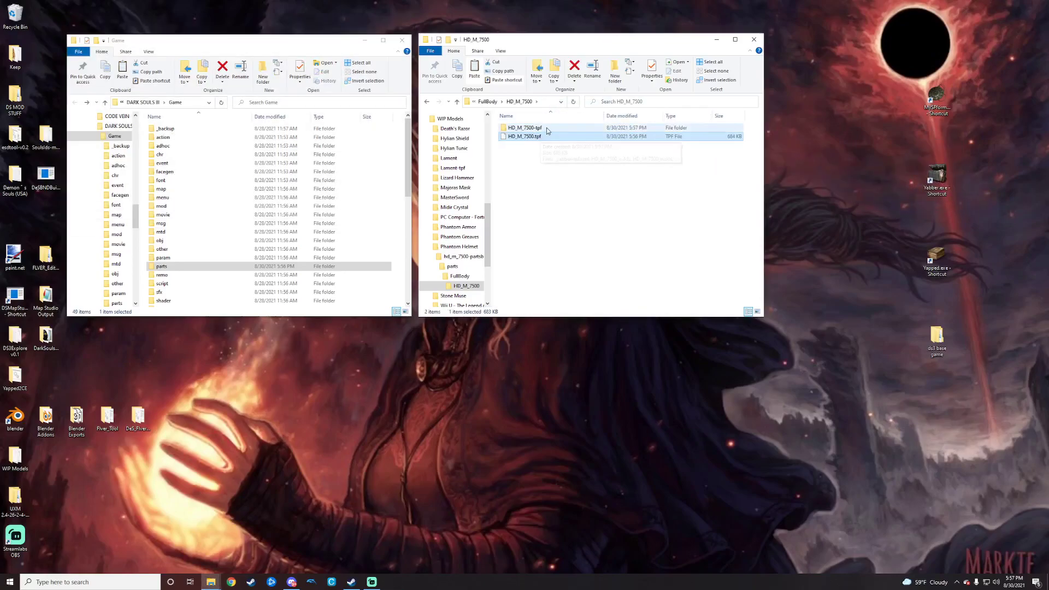
{"action": "double_click", "coordinate": [547, 136]}
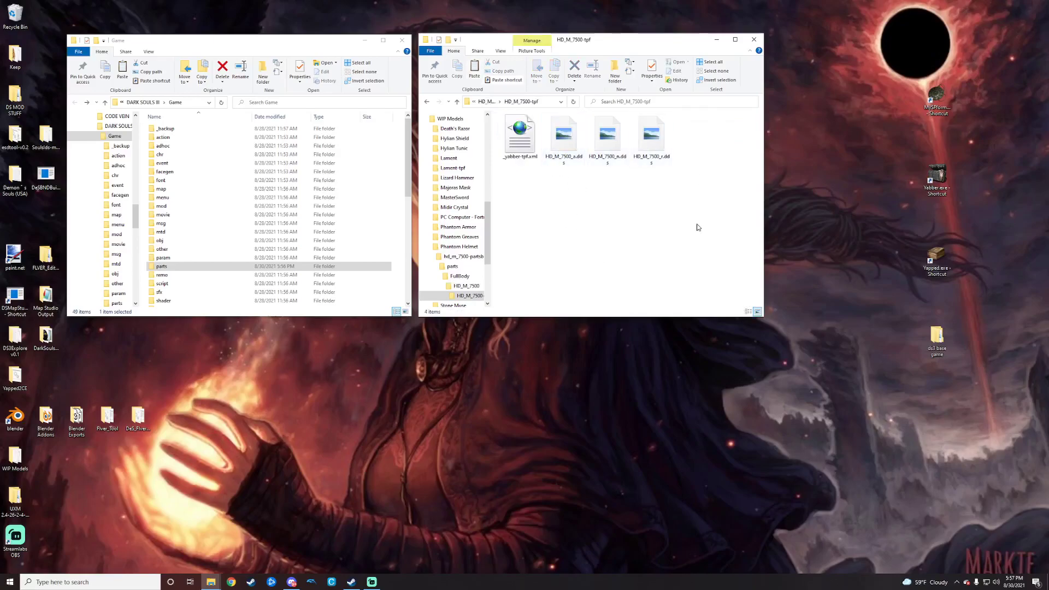
{"action": "left_click_drag", "start_coordinate": [558, 217], "coordinate": [671, 144]}
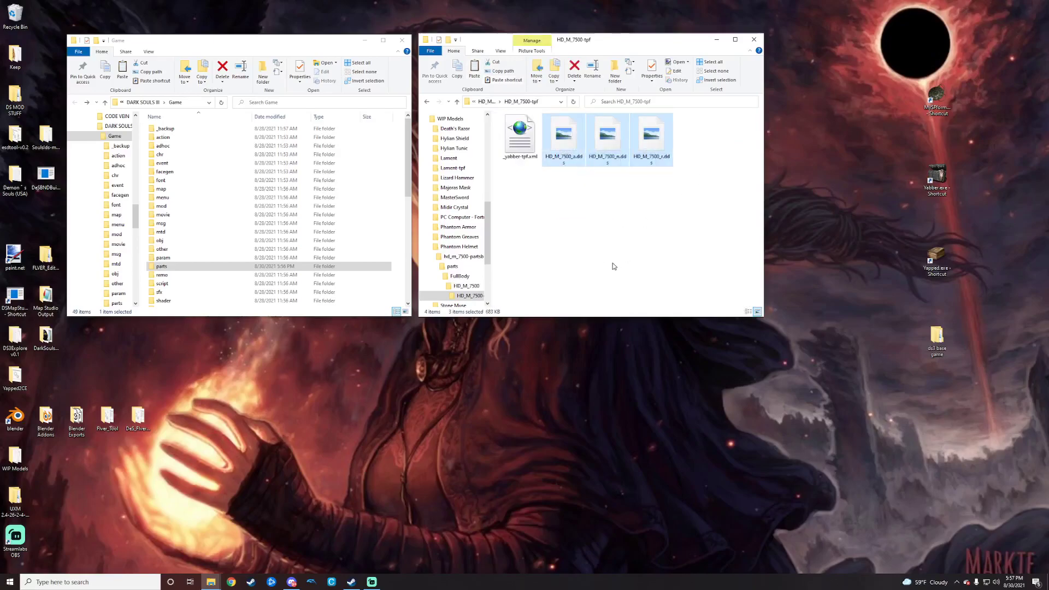
{"action": "left_click", "coordinate": [619, 234]}
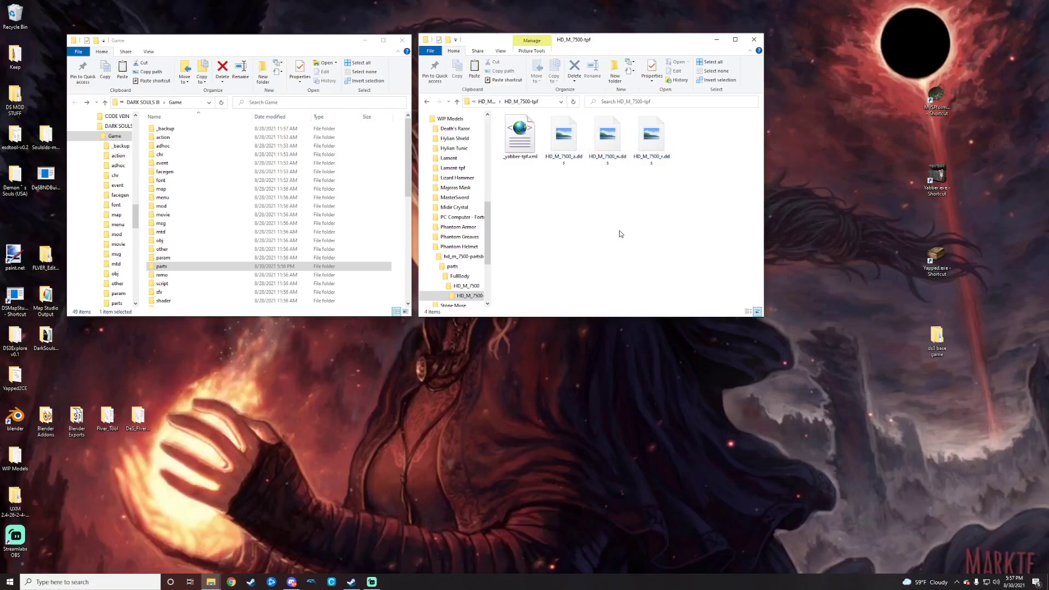
{"action": "left_click_drag", "start_coordinate": [565, 235], "coordinate": [666, 116]}
{"action": "right_click", "coordinate": [645, 143]}
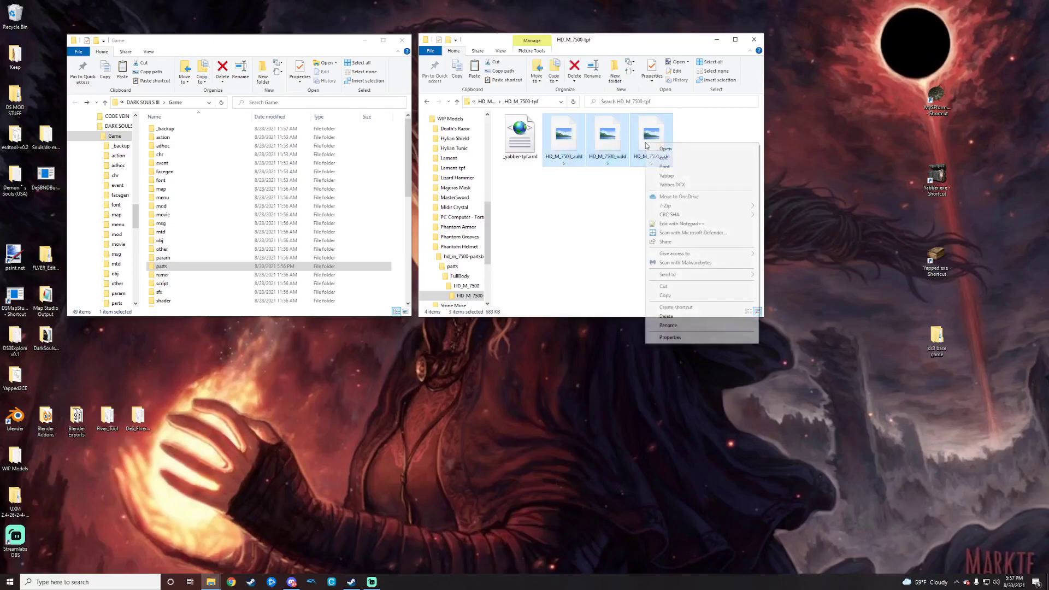
{"action": "left_click", "coordinate": [664, 315]}
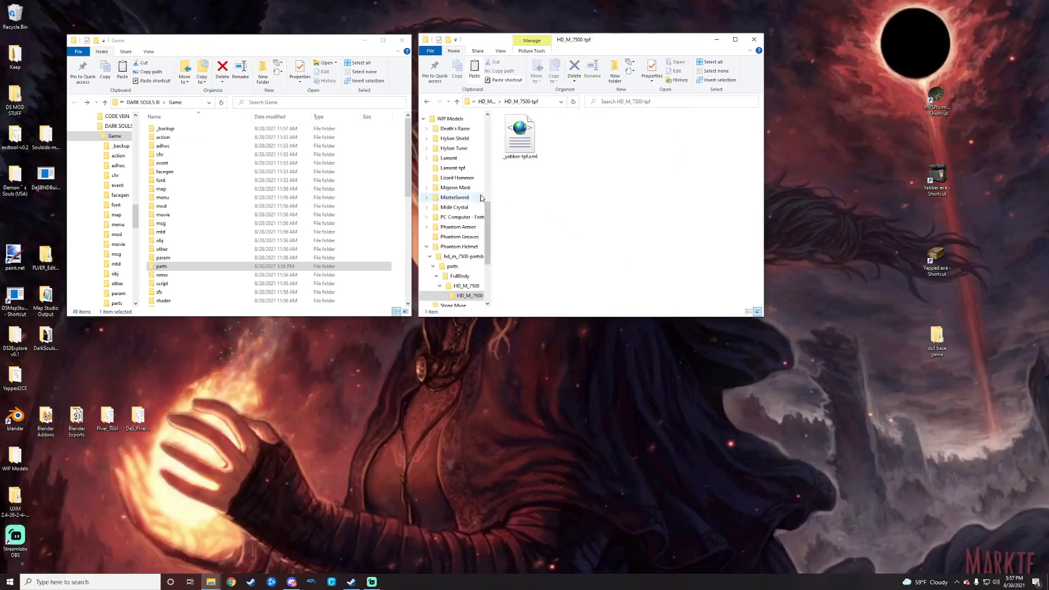
Step: Return to the Phantom Helmet folder and copy the four Armor_171_Head DDS textures (Alb, Emm, Nrm, Spm)
{"action": "left_click", "coordinate": [428, 102]}
{"action": "left_click", "coordinate": [427, 102]}
{"action": "left_click", "coordinate": [428, 102]}
{"action": "left_click", "coordinate": [427, 102]}
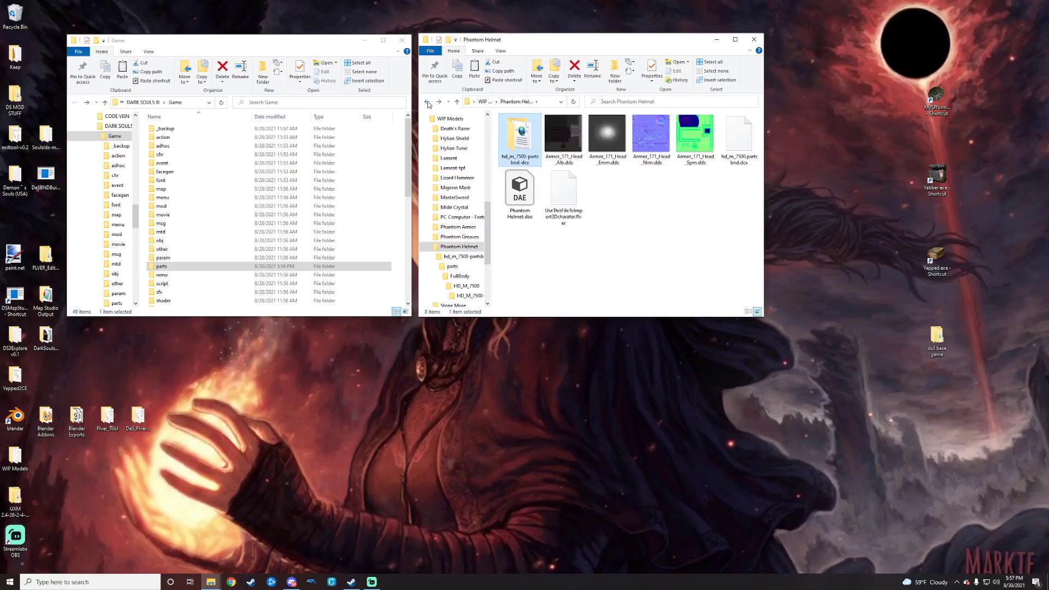
{"action": "left_click", "coordinate": [567, 150]}
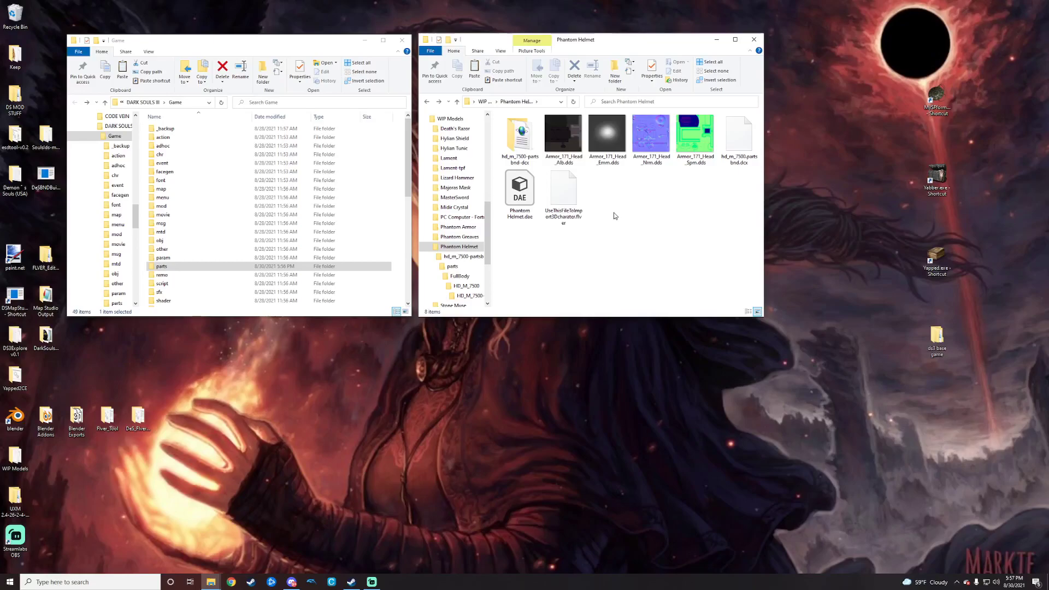
{"action": "left_click", "coordinate": [566, 134]}
{"action": "left_click", "coordinate": [608, 136], "text": "ctrl"}
{"action": "left_click", "coordinate": [689, 137], "text": "ctrl"}
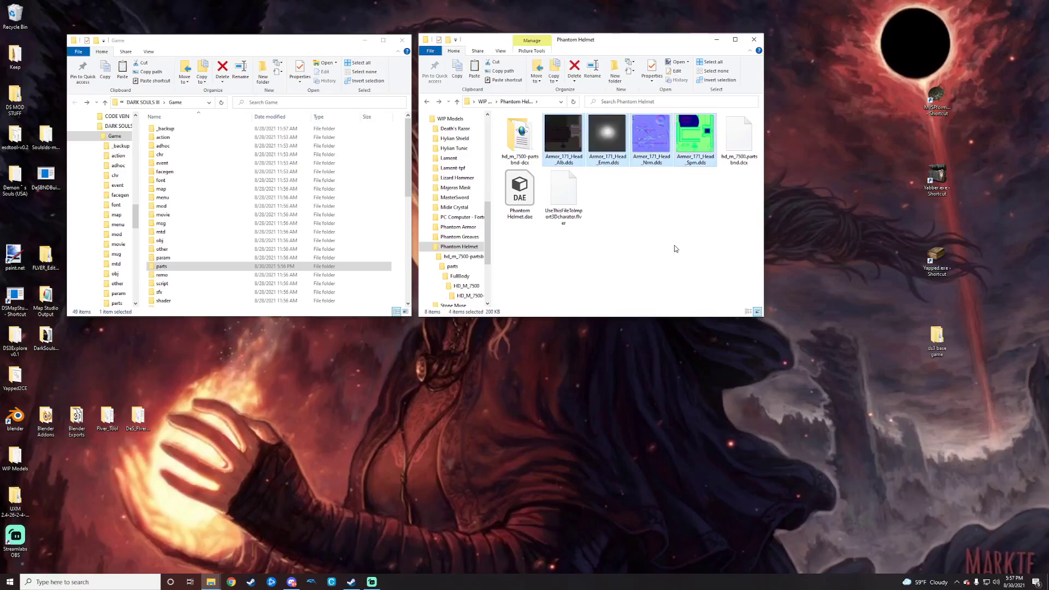
{"action": "right_click", "coordinate": [653, 140]}
{"action": "left_click", "coordinate": [669, 286]}
Step: Paste the four Armor_171_Head textures into the HD_M_7500-tpf folder inside the unpacked hd_m_7500 files
{"action": "double_click", "coordinate": [521, 137]}
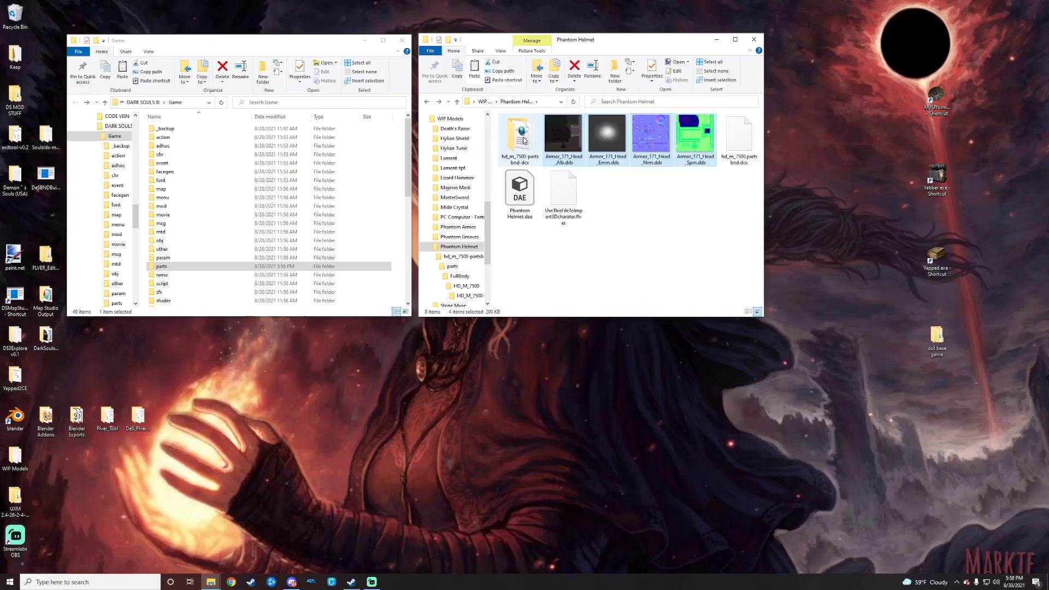
{"action": "left_click", "coordinate": [525, 130]}
{"action": "double_click", "coordinate": [525, 129]}
{"action": "double_click", "coordinate": [527, 129]}
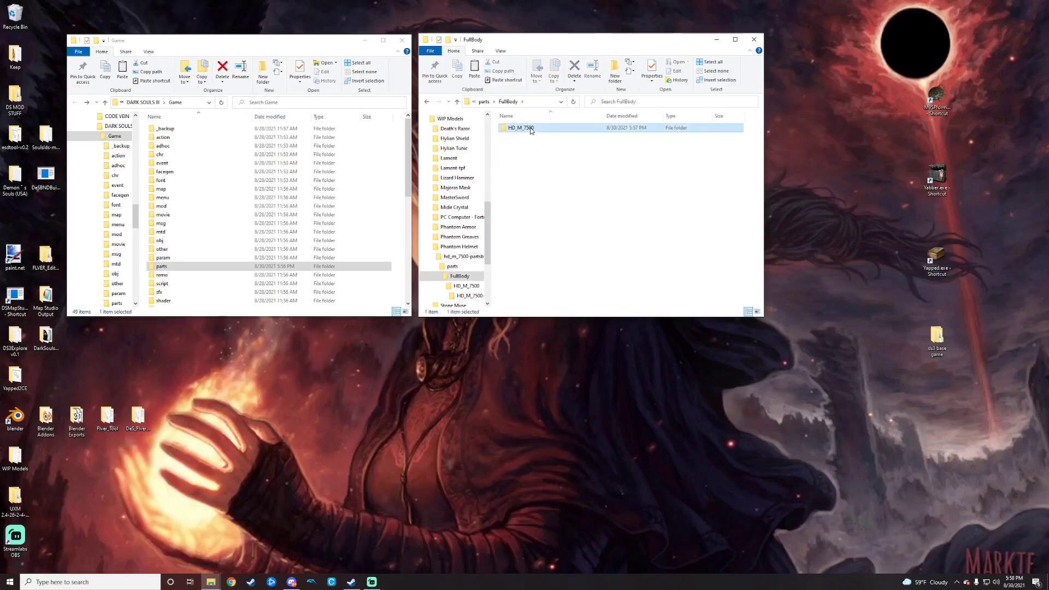
{"action": "double_click", "coordinate": [529, 129]}
{"action": "double_click", "coordinate": [531, 129]}
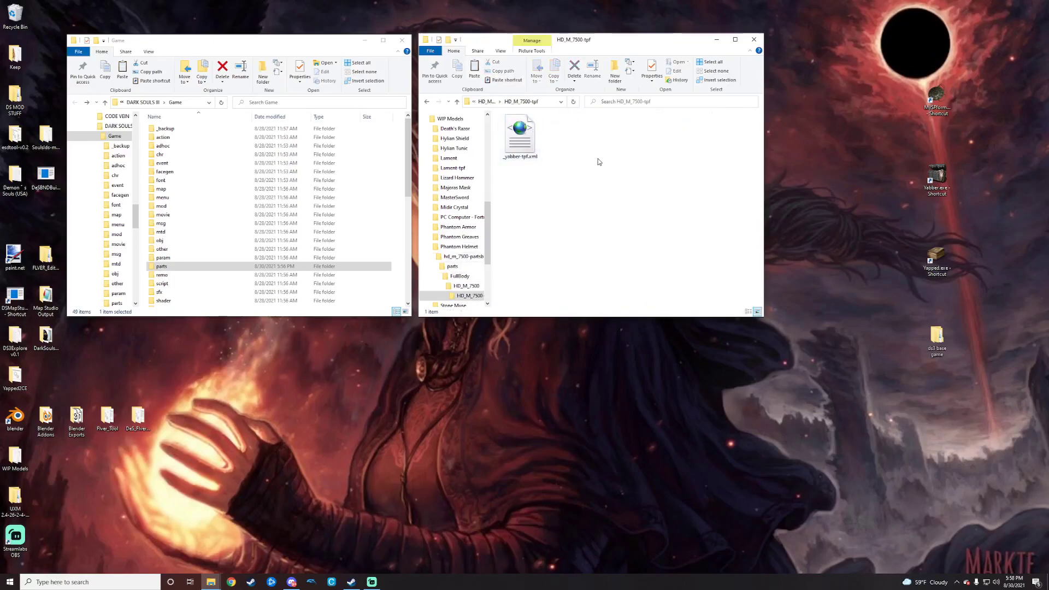
{"action": "right_click", "coordinate": [598, 158]}
{"action": "left_click", "coordinate": [617, 215]}
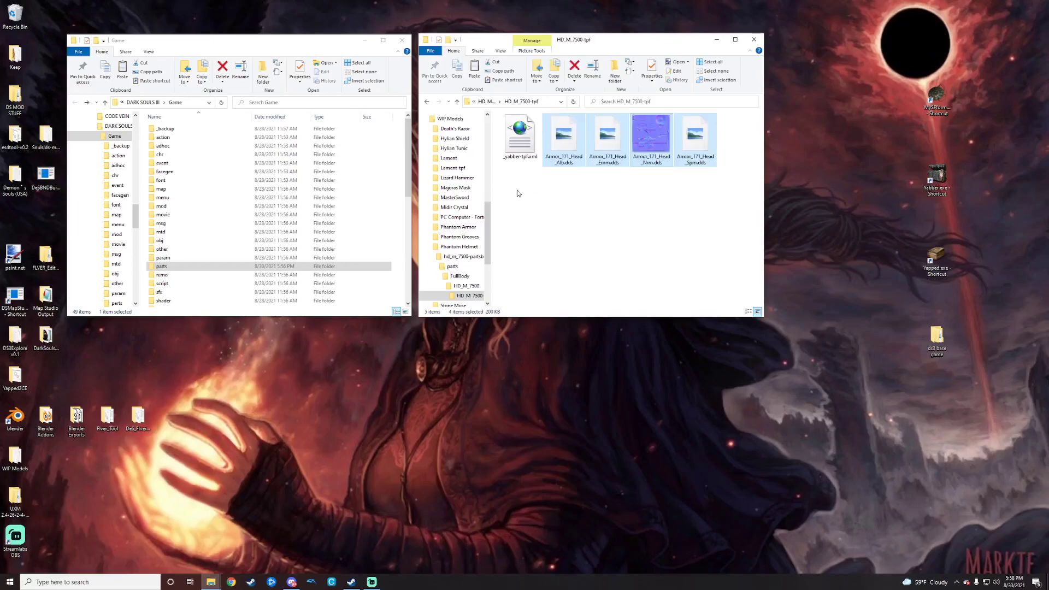
Step: Open _yabber-tpf.xml in Notepad++ and place its window clear of the texture files in the HD_M_7500-tpf folder
{"action": "left_click", "coordinate": [524, 144]}
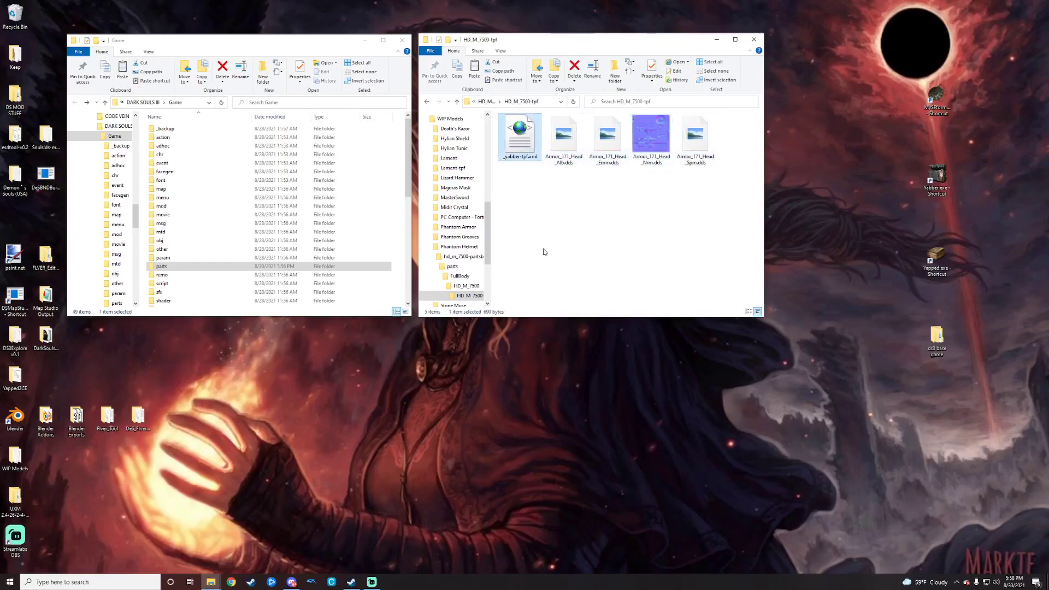
{"action": "right_click", "coordinate": [523, 146]}
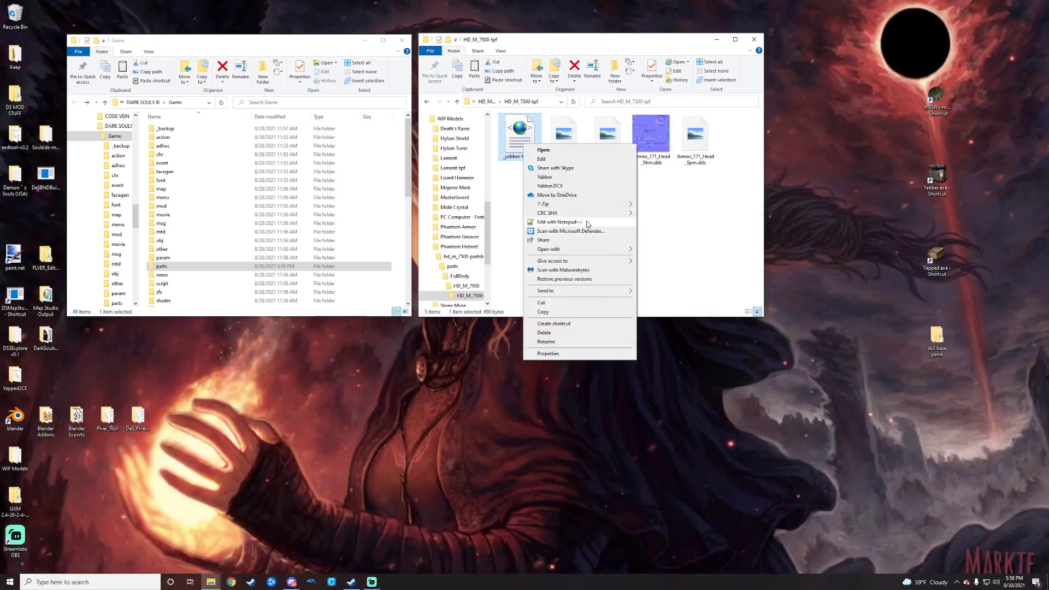
{"action": "left_click", "coordinate": [563, 222]}
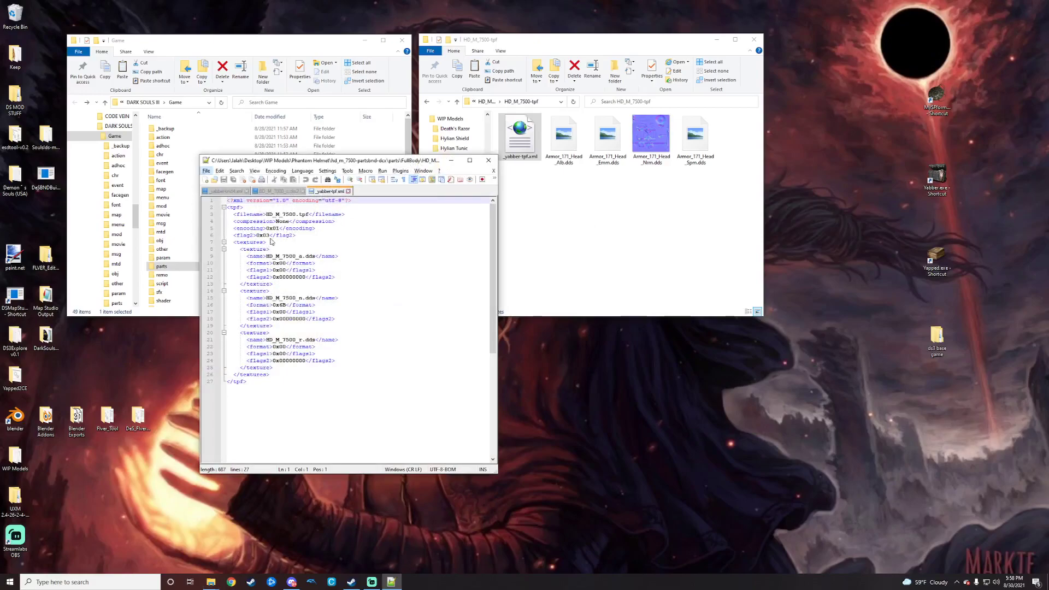
{"action": "left_click_drag", "start_coordinate": [349, 164], "coordinate": [270, 122]}
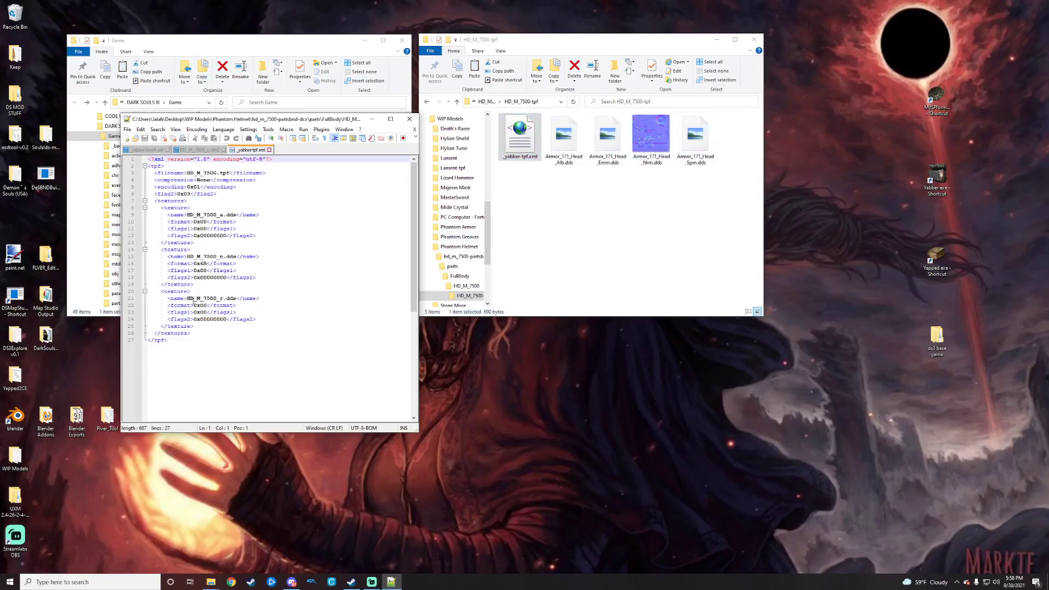
Step: Duplicate the HD_M_7500_r.dds texture block directly below itself to add a fourth texture entry in _yabber-tpf.xml
{"action": "left_click_drag", "start_coordinate": [158, 291], "coordinate": [198, 325]}
{"action": "key", "text": "ctrl+c"}
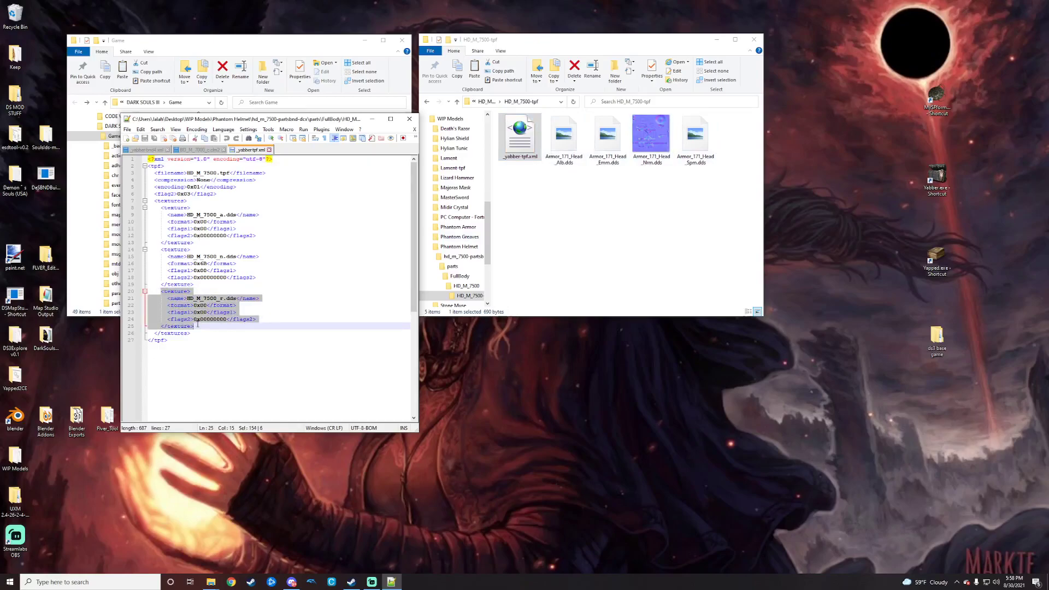
{"action": "left_click", "coordinate": [198, 324]}
{"action": "key", "text": "Return"}
{"action": "key", "text": "ctrl+v"}
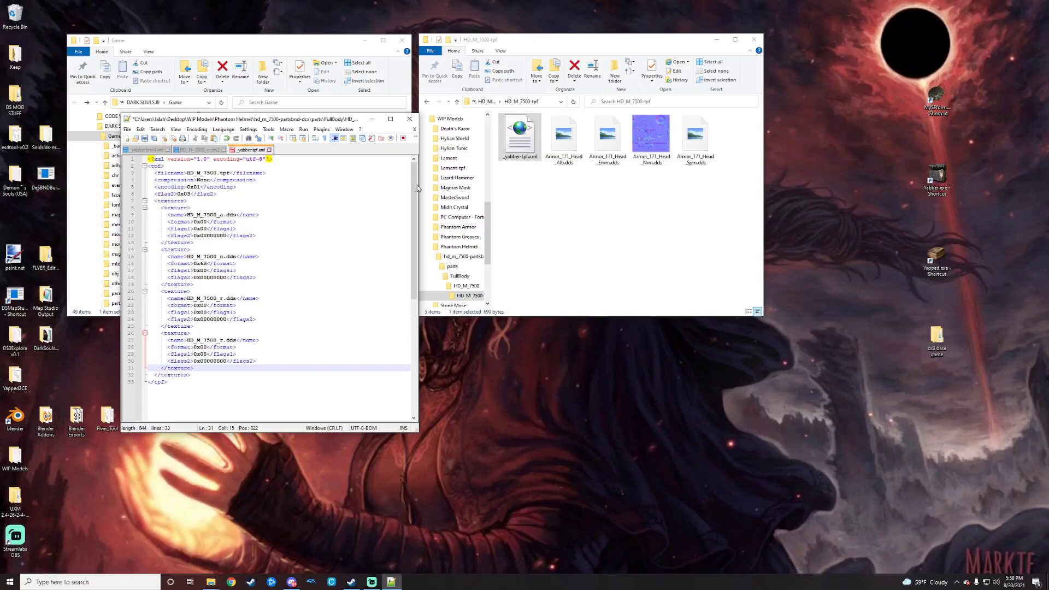
Step: Replace the first texture entry's name with Armor_171_Head_Alb, copied from the texture file's name, keeping the .dds extension
{"action": "right_click", "coordinate": [563, 150]}
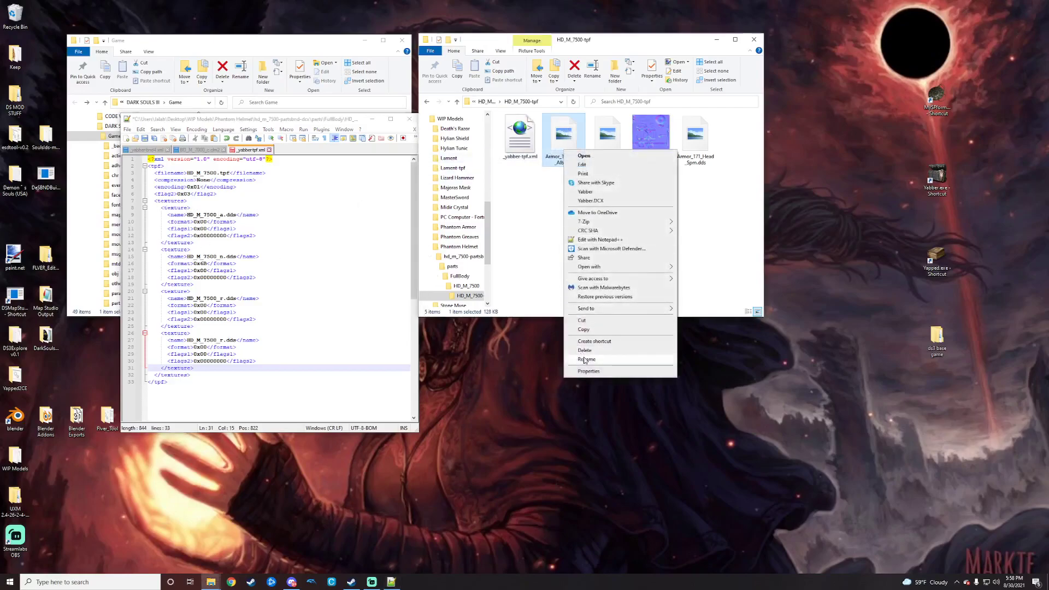
{"action": "left_click", "coordinate": [585, 360]}
{"action": "key", "text": "ctrl+c"}
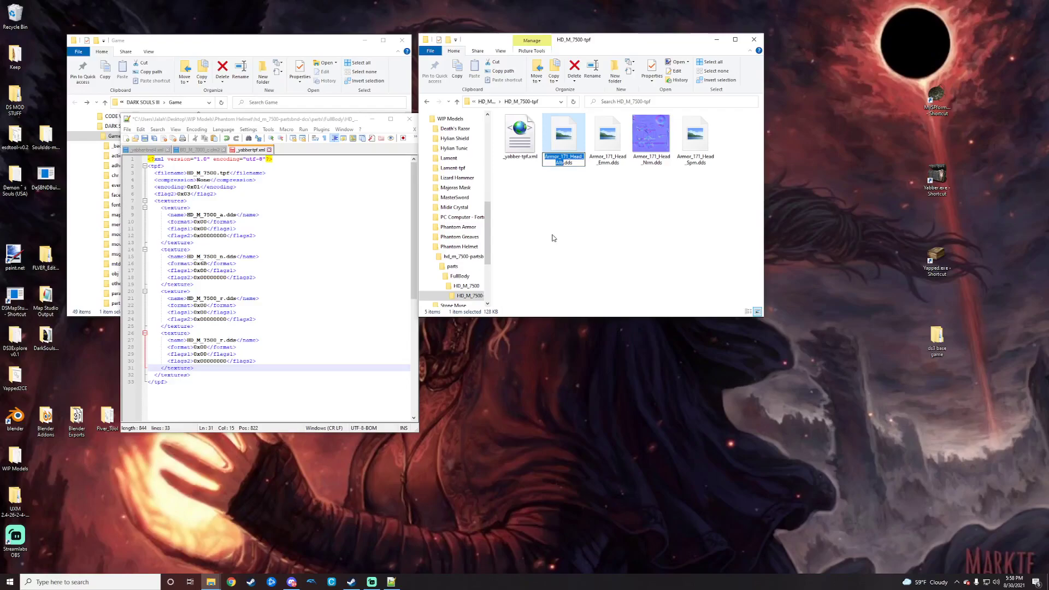
{"action": "left_click", "coordinate": [195, 214]}
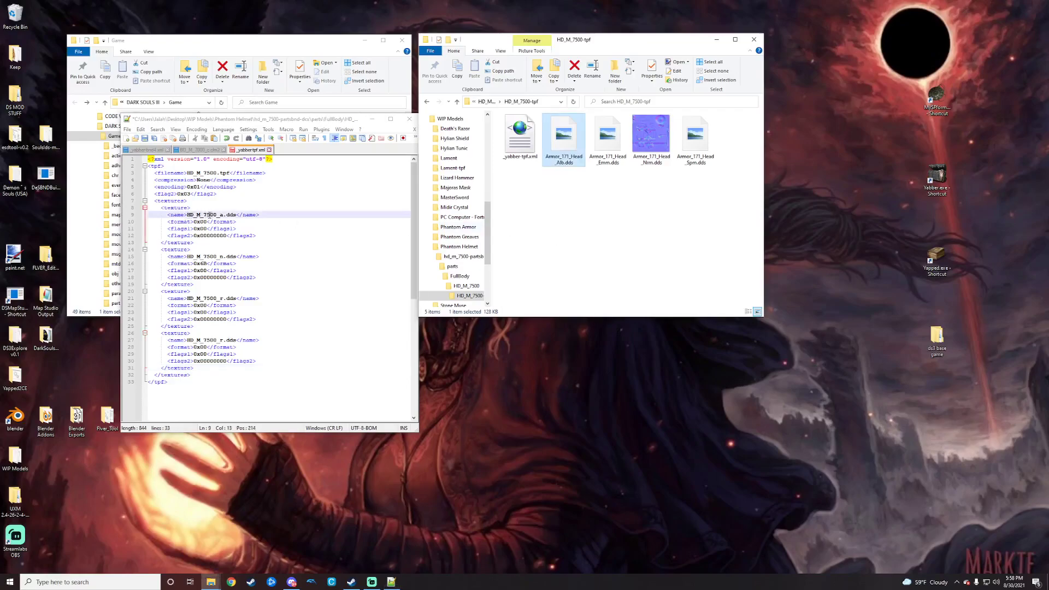
{"action": "left_click_drag", "start_coordinate": [187, 214], "coordinate": [223, 215]}
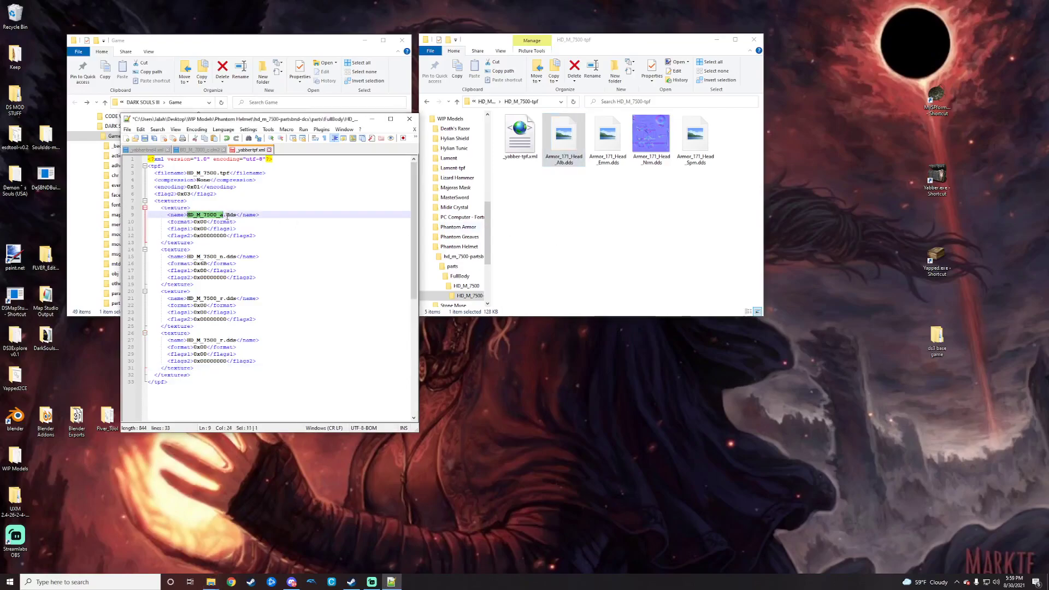
{"action": "key", "text": "ctrl+v"}
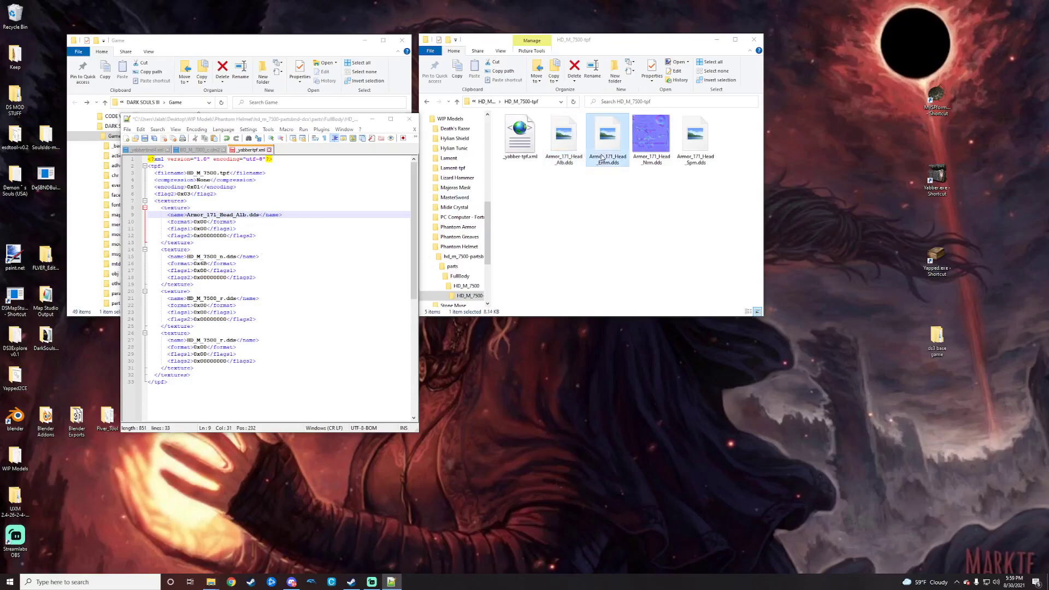
Step: Replace HD_M_7500_n in the second texture entry with the copied file name Armor_171_Head_Emm
{"action": "right_click", "coordinate": [601, 155]}
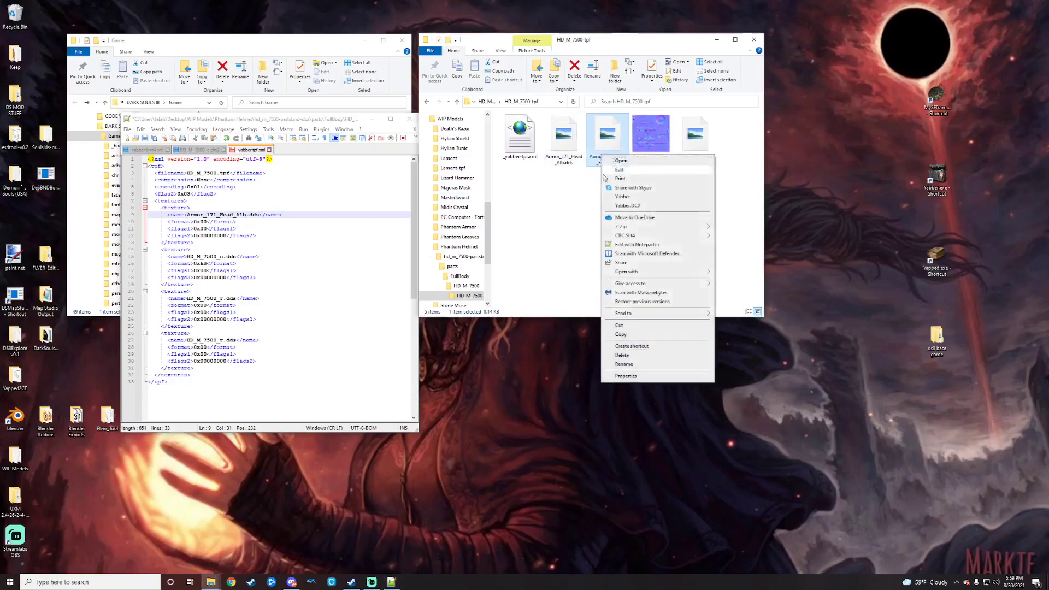
{"action": "left_click", "coordinate": [621, 363]}
{"action": "key", "text": "ctrl+c"}
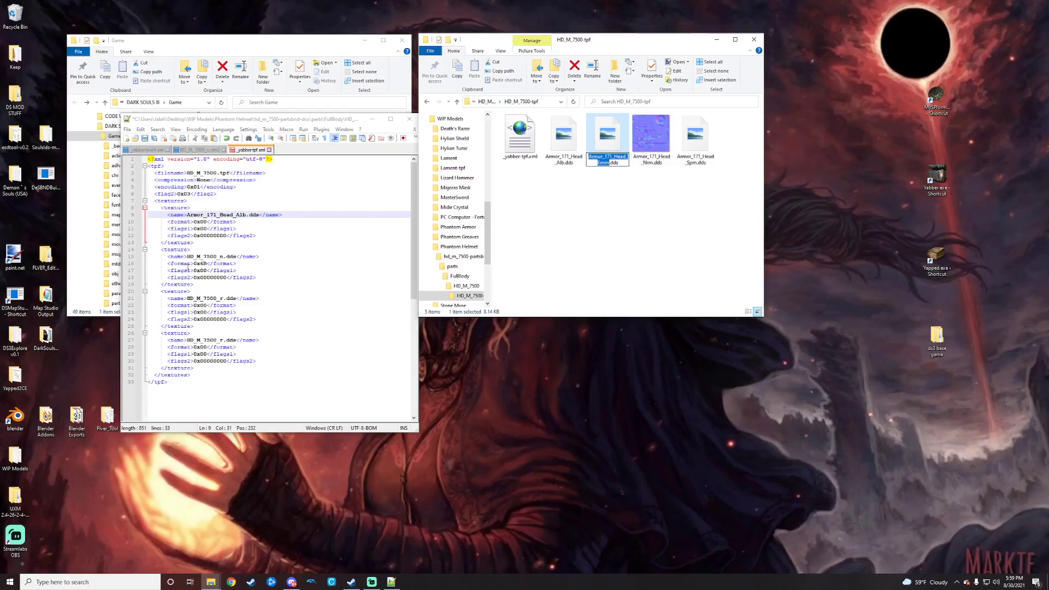
{"action": "left_click", "coordinate": [189, 257]}
{"action": "left_click_drag", "start_coordinate": [187, 256], "coordinate": [223, 257]}
{"action": "key", "text": "ctrl+v"}
Step: Copy the name of the Nrm texture file and use it to make the third texture entry Armor_171_Head_Nrm.dds
{"action": "left_click", "coordinate": [645, 155]}
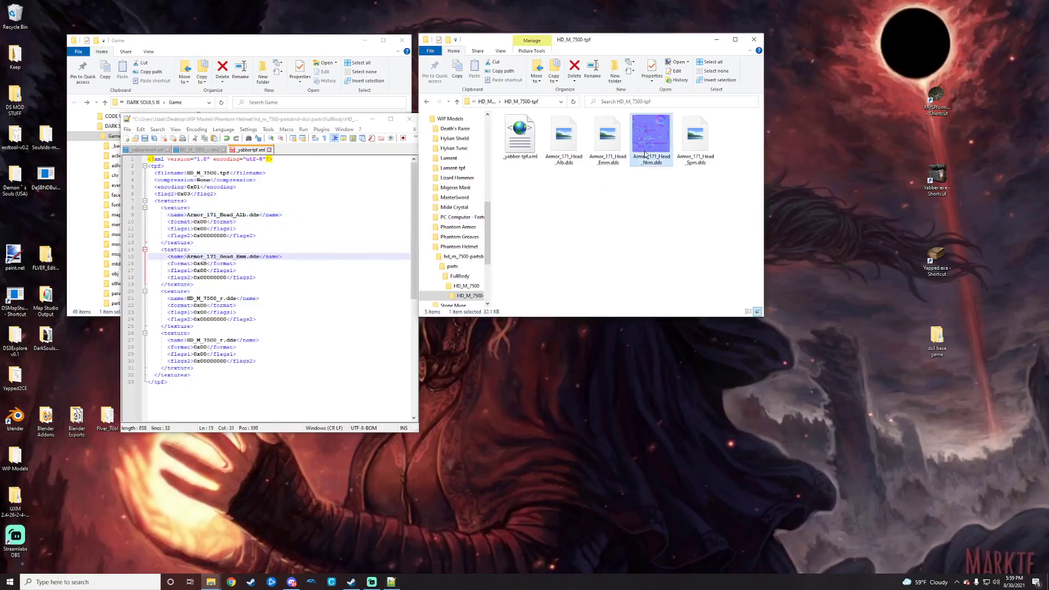
{"action": "right_click", "coordinate": [645, 154]}
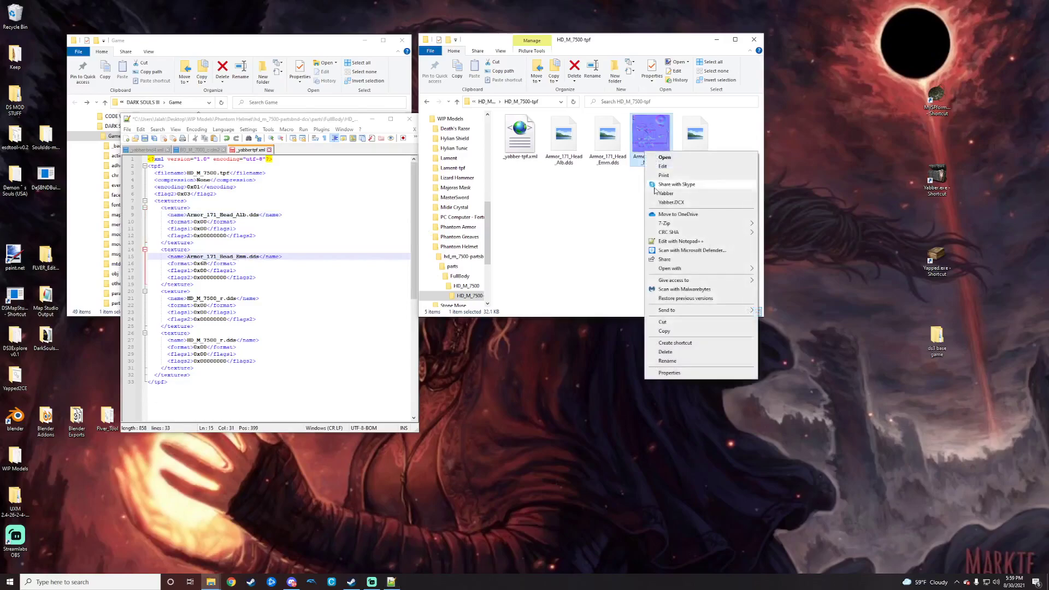
{"action": "left_click", "coordinate": [675, 362]}
{"action": "key", "text": "ctrl+c"}
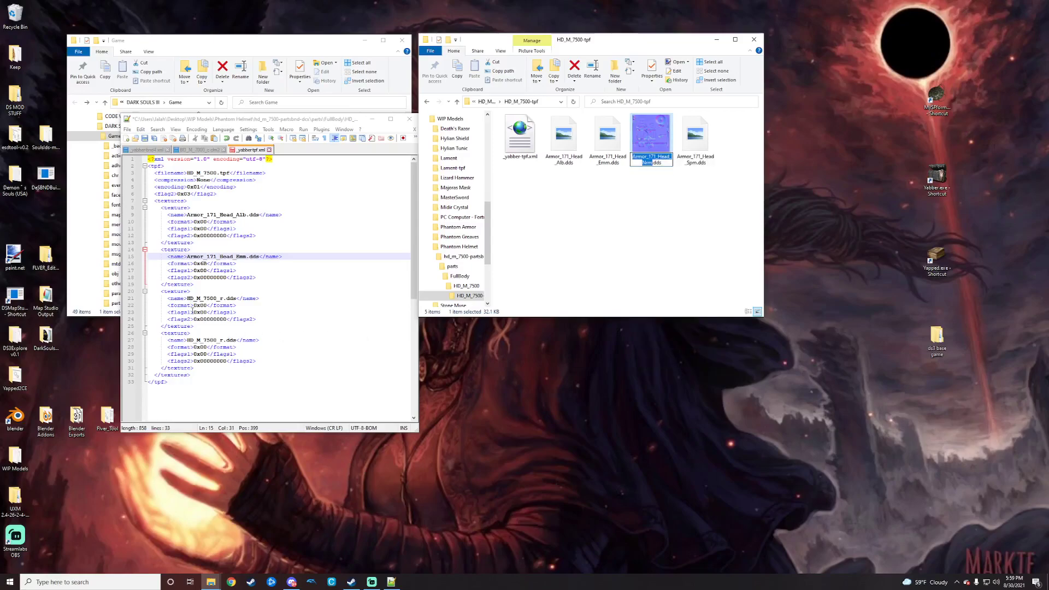
{"action": "left_click_drag", "start_coordinate": [187, 298], "coordinate": [225, 298]}
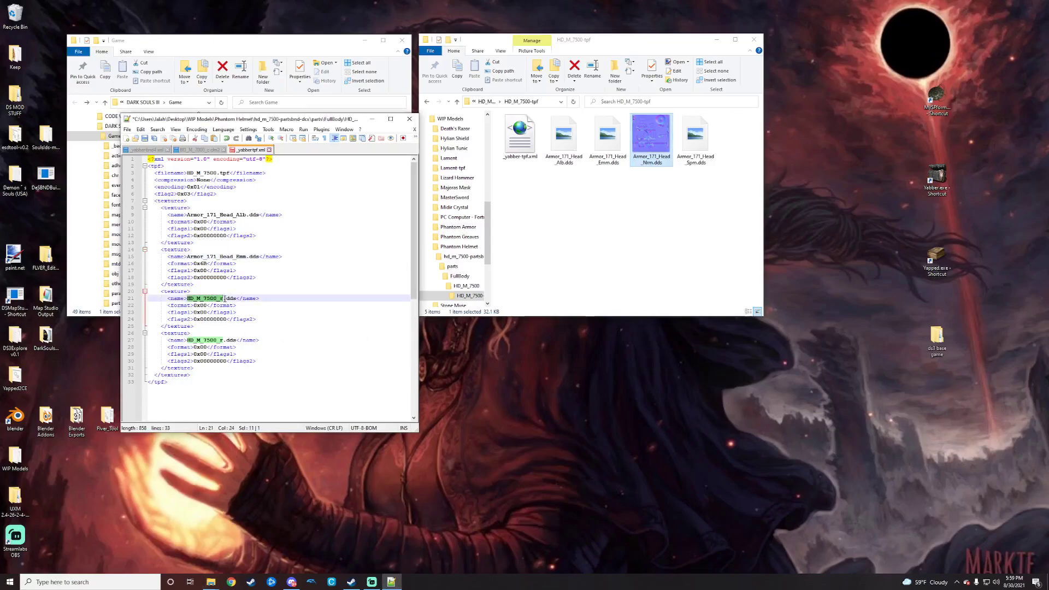
{"action": "key", "text": "ctrl+v"}
Step: Change the fourth texture entry's name to Armor_171_Head_Spm.dds using the name copied from the Spm texture file
{"action": "right_click", "coordinate": [692, 147]}
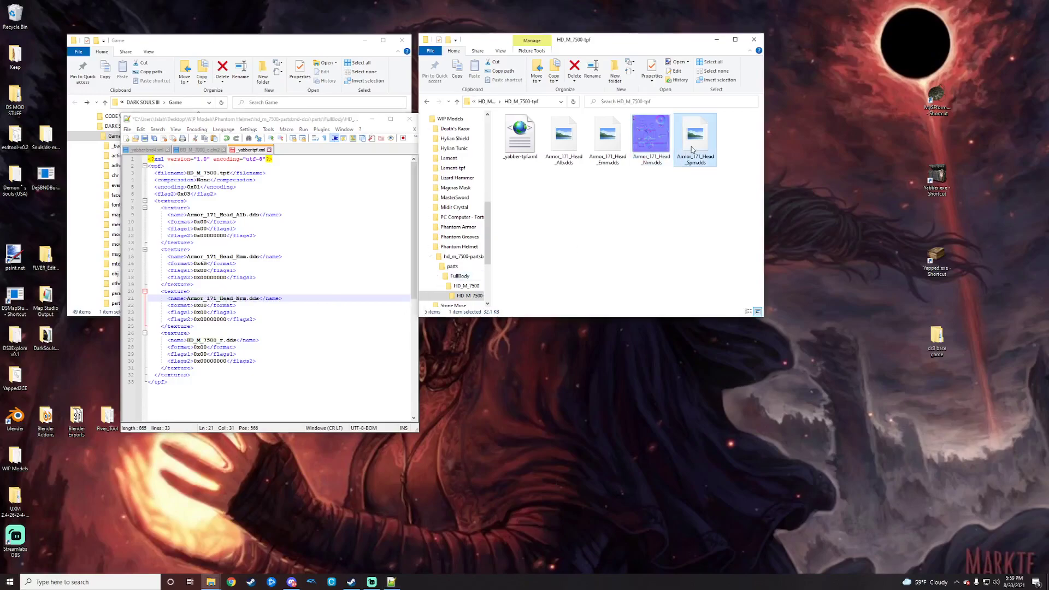
{"action": "left_click", "coordinate": [714, 356]}
{"action": "key", "text": "ctrl+c"}
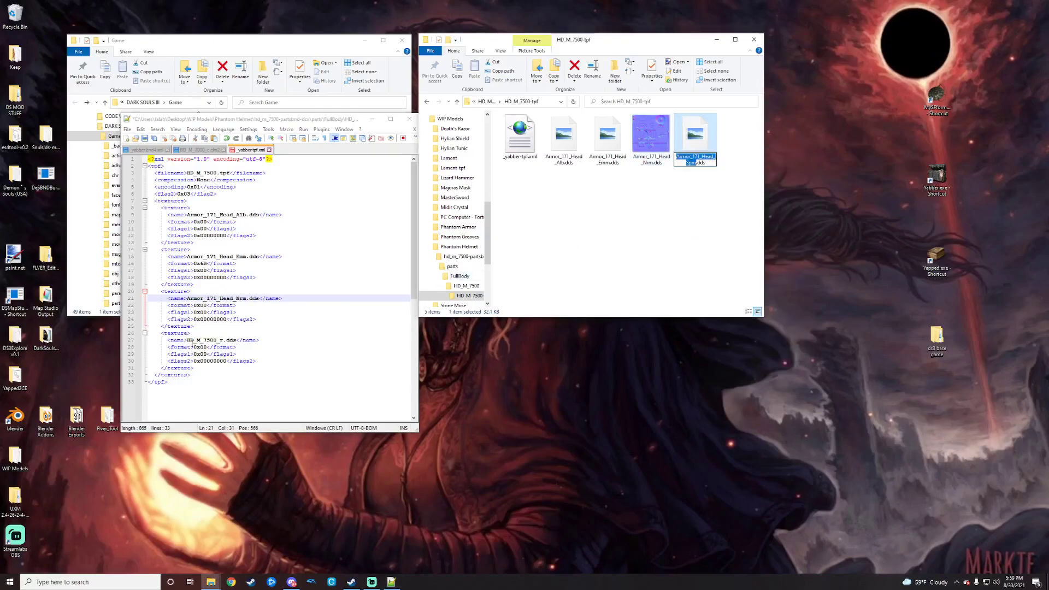
{"action": "left_click_drag", "start_coordinate": [188, 340], "coordinate": [223, 343]}
{"action": "key", "text": "ctrl+v"}
{"action": "left_click", "coordinate": [291, 404]}
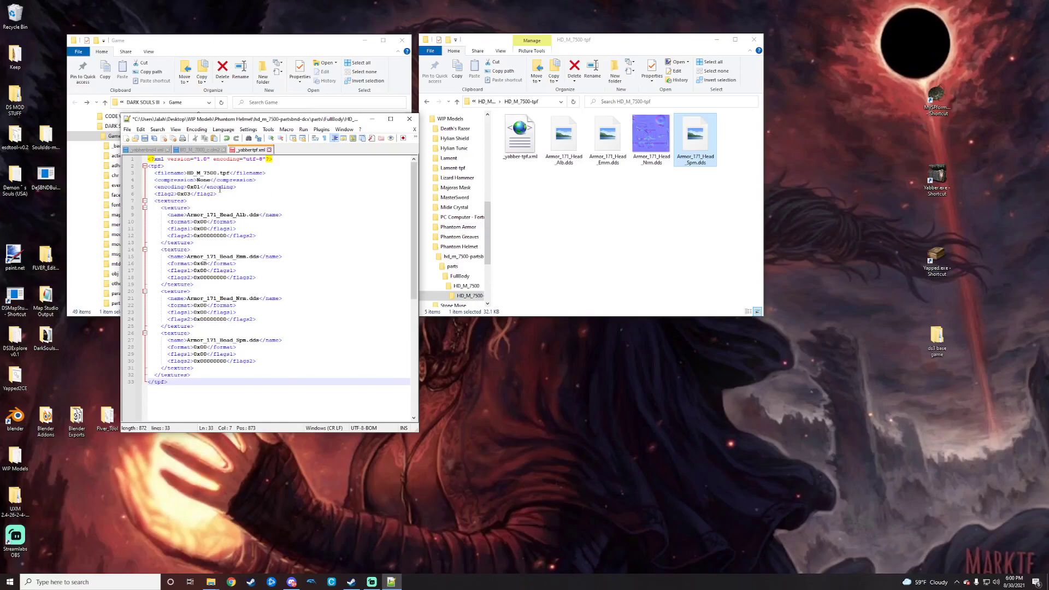
Step: Save the edited _yabber-tpf.xml and close Notepad++
{"action": "left_click", "coordinate": [126, 130]}
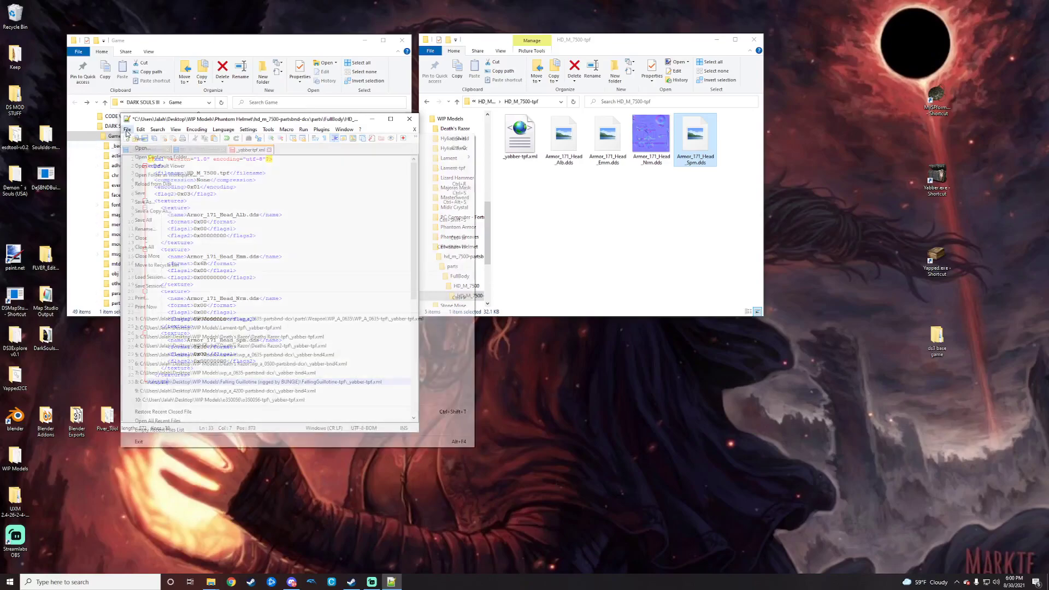
{"action": "left_click", "coordinate": [152, 192]}
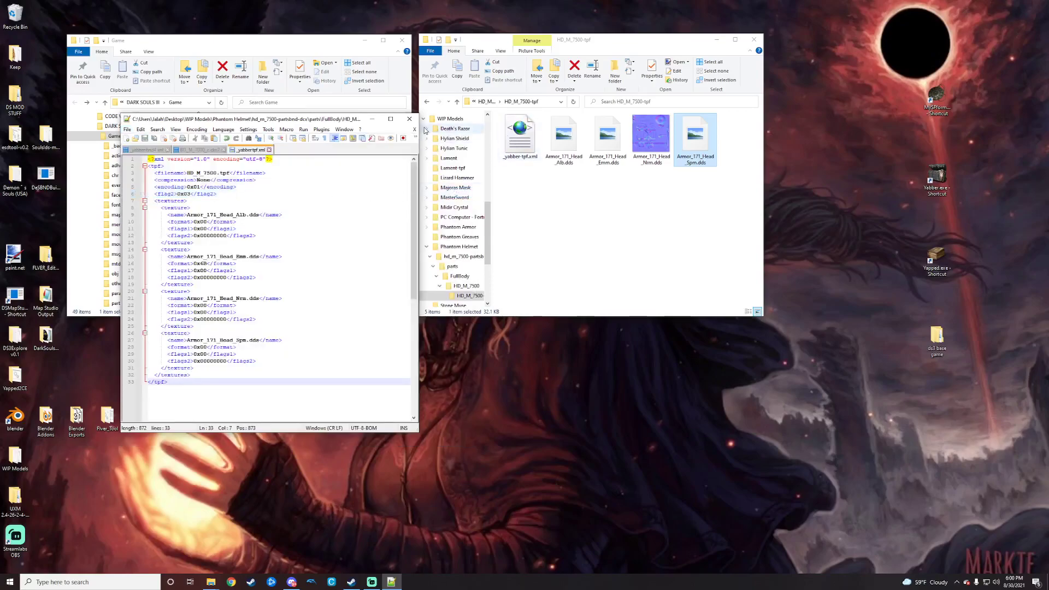
{"action": "left_click", "coordinate": [409, 118]}
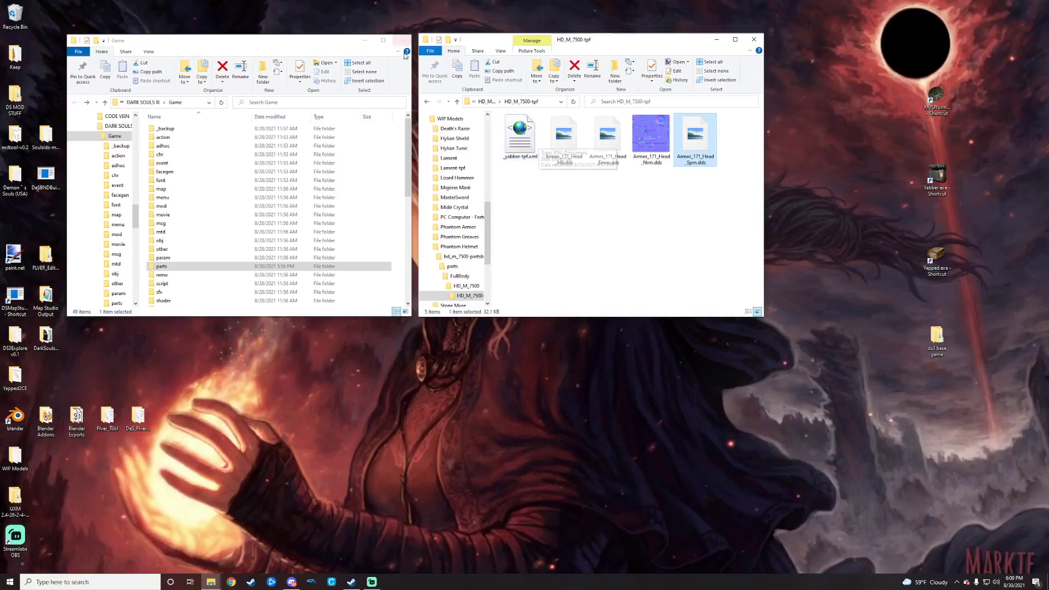
Step: Go back from HD_M_7500-tpf to the Phantom Helmet folder and select the UseThisFileToImport3Dcharater.flver file
{"action": "left_click", "coordinate": [428, 102]}
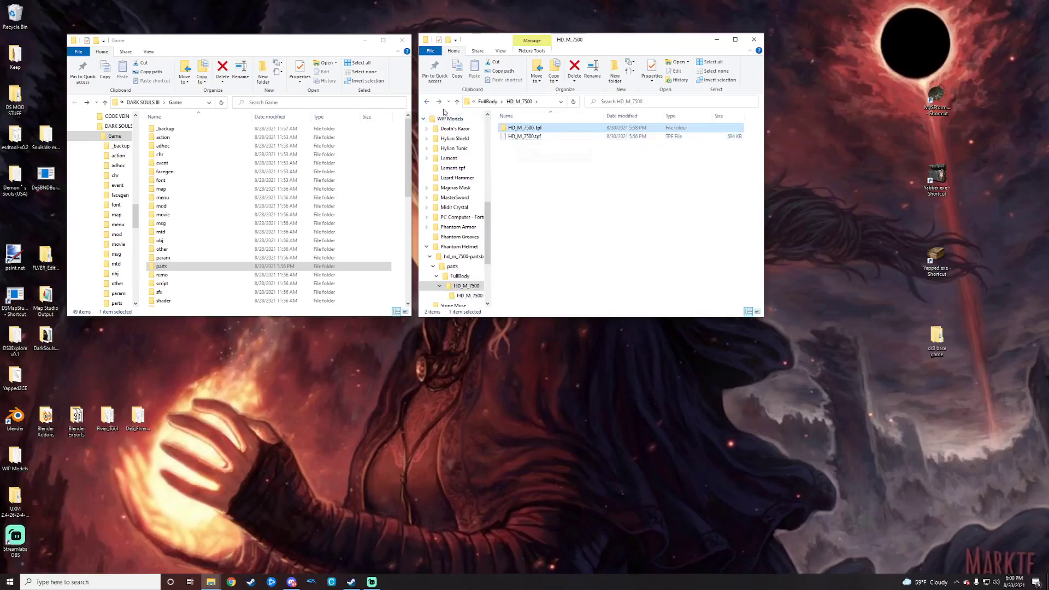
{"action": "left_click", "coordinate": [426, 102]}
{"action": "left_click", "coordinate": [427, 102]}
{"action": "left_click", "coordinate": [427, 102]}
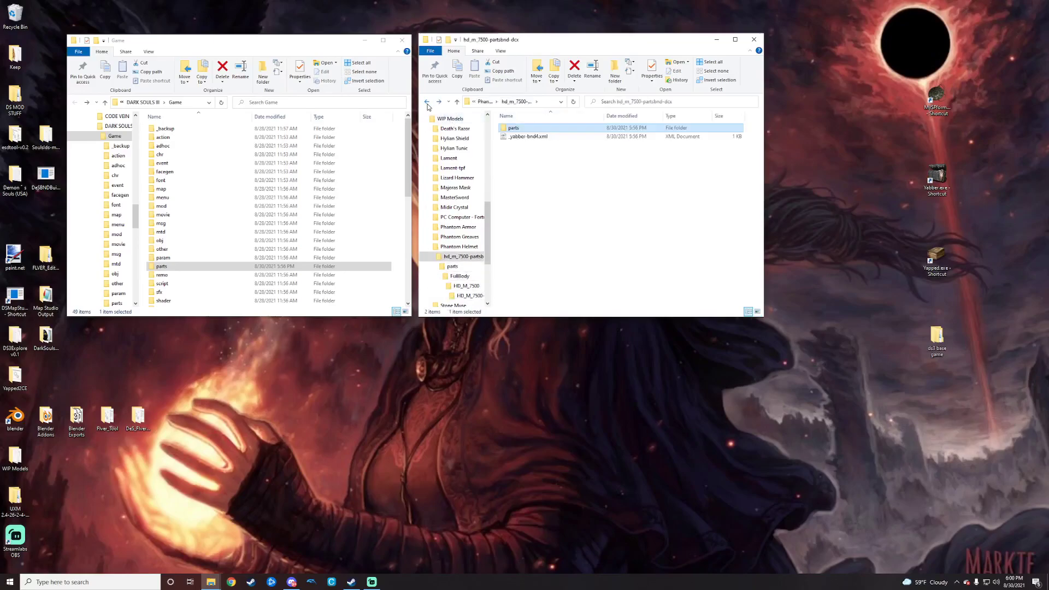
{"action": "left_click", "coordinate": [426, 102]}
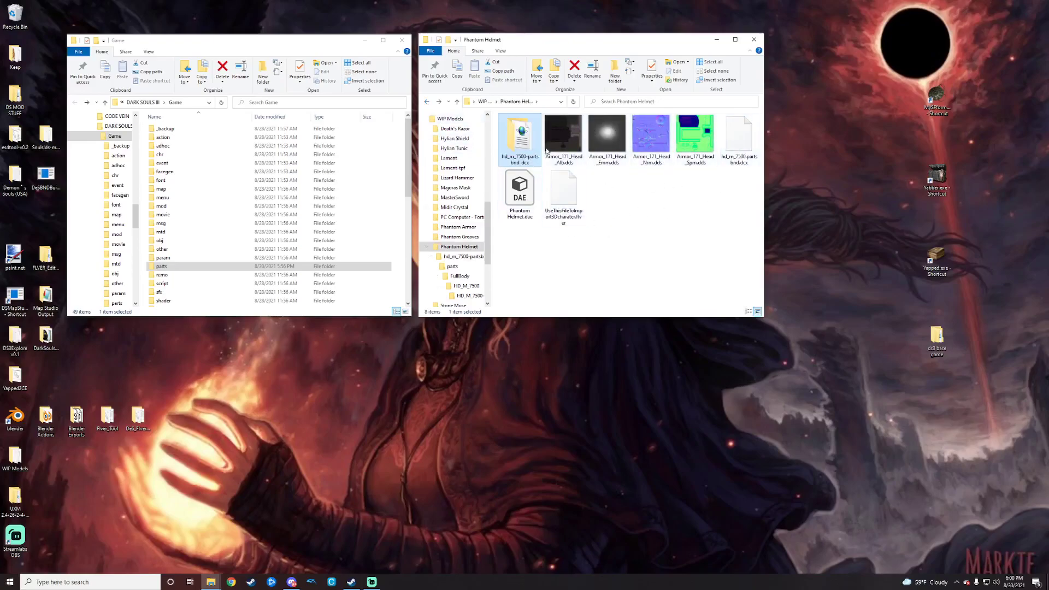
{"action": "left_click", "coordinate": [571, 190]}
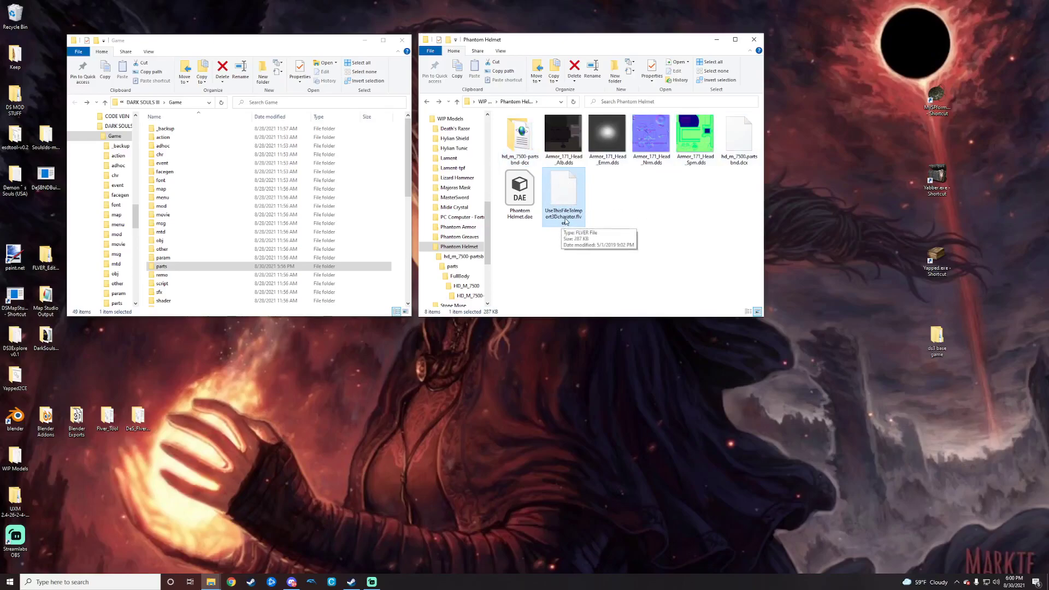
Step: Look through the files in the FLVER_Editor folder inside FLVER_Editor1.9, including its FLVER files, and close the window
{"action": "double_click", "coordinate": [47, 258]}
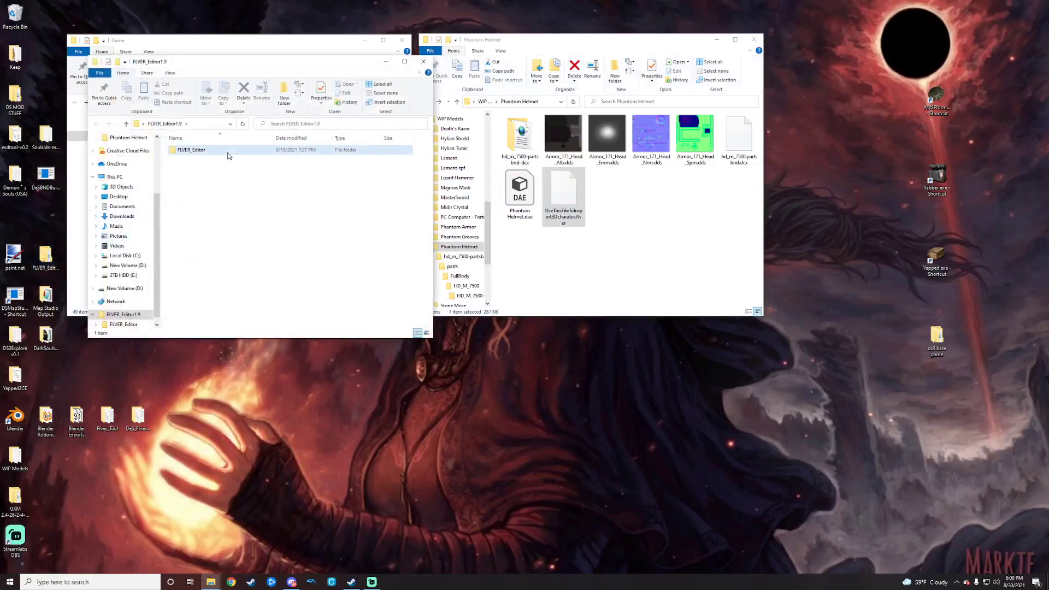
{"action": "double_click", "coordinate": [191, 149]}
{"action": "scroll", "coordinate": [262, 180], "scroll_direction": "down", "scroll_amount": 6}
{"action": "scroll", "coordinate": [270, 188], "scroll_direction": "down", "scroll_amount": 20}
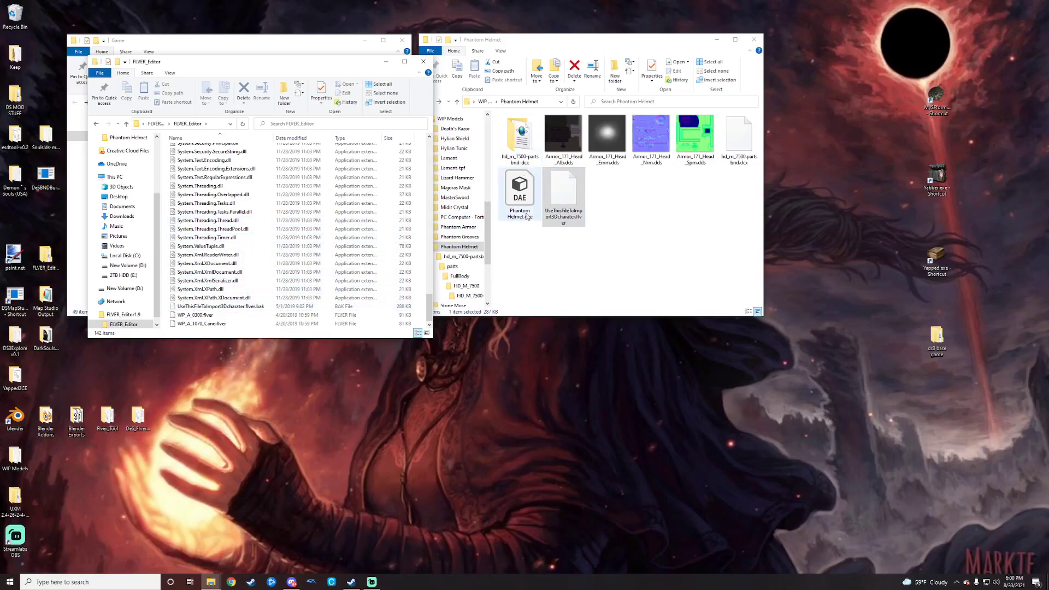
{"action": "left_click", "coordinate": [424, 65]}
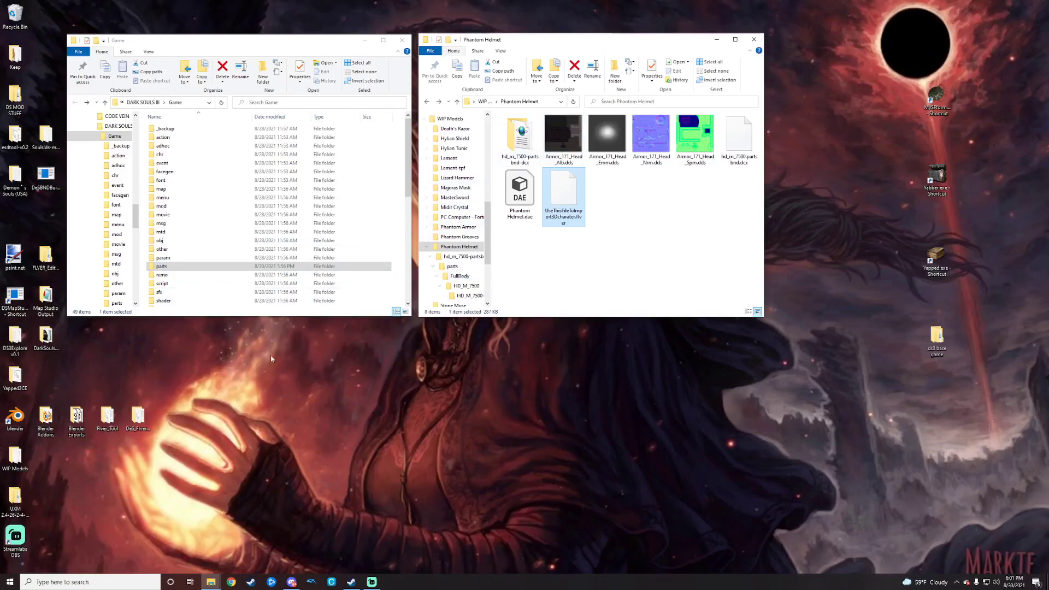
Step: Open DS3_Base (1).blend from the Blender Addons desktop folder in Blender and bring the whole body and skeleton into view
{"action": "double_click", "coordinate": [47, 419]}
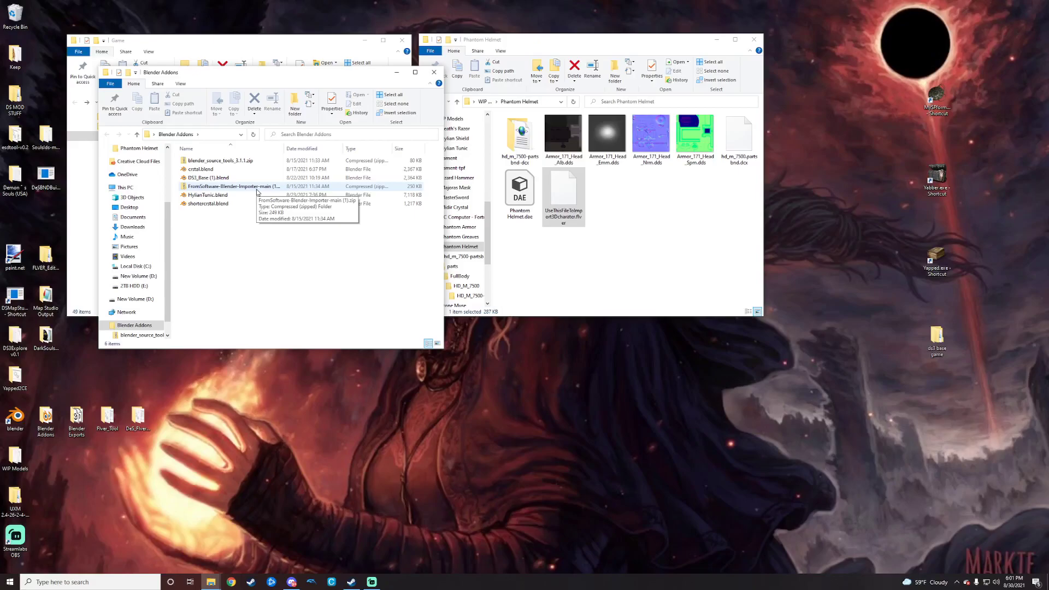
{"action": "double_click", "coordinate": [198, 179]}
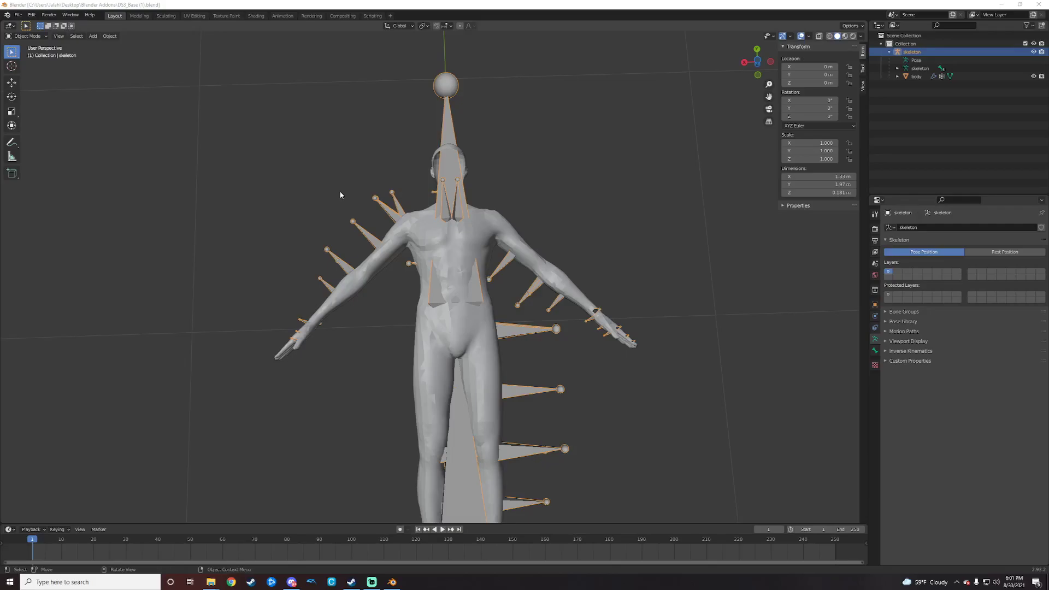
{"action": "scroll", "coordinate": [546, 230], "scroll_direction": "down", "scroll_amount": 2}
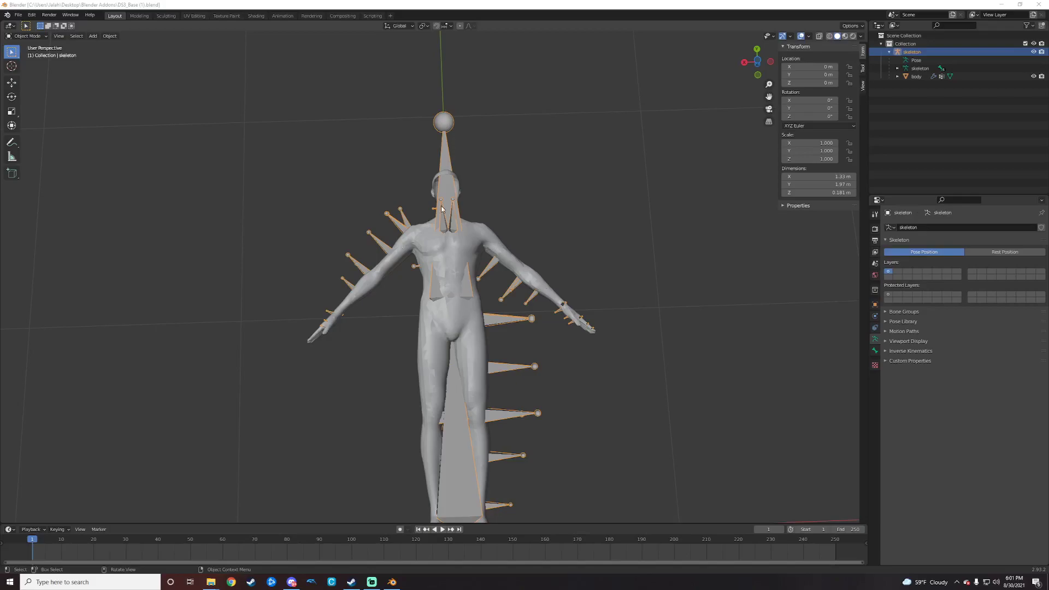
{"action": "scroll", "coordinate": [390, 337], "scroll_direction": "down", "scroll_amount": 2}
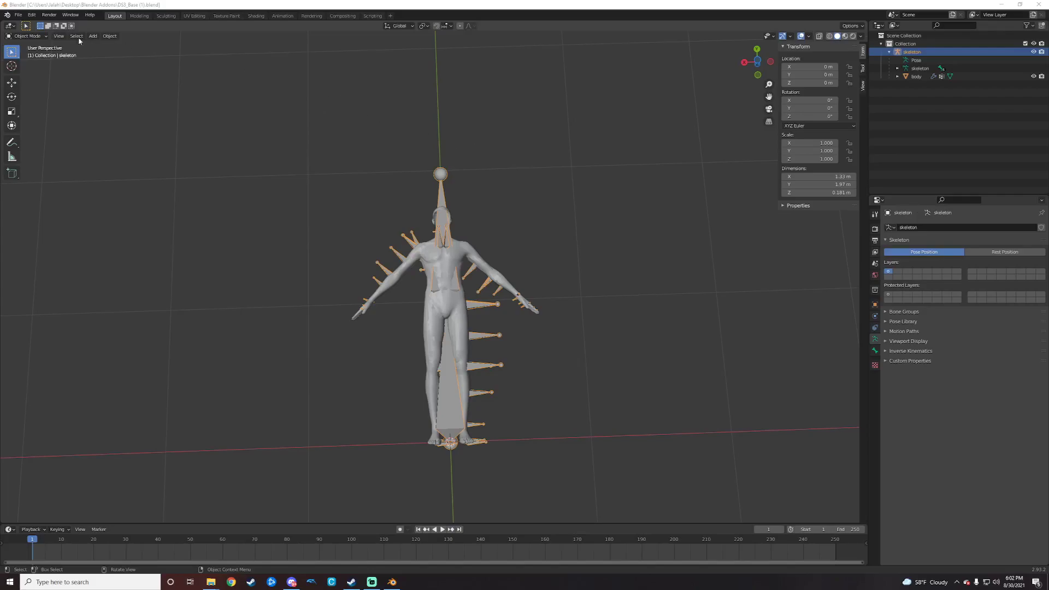
Step: Import Phantom Helmet.dae from the Phantom Helmet folder into the scene as a Collada file
{"action": "left_click", "coordinate": [18, 14]}
{"action": "mouse_move", "coordinate": [48, 129]}
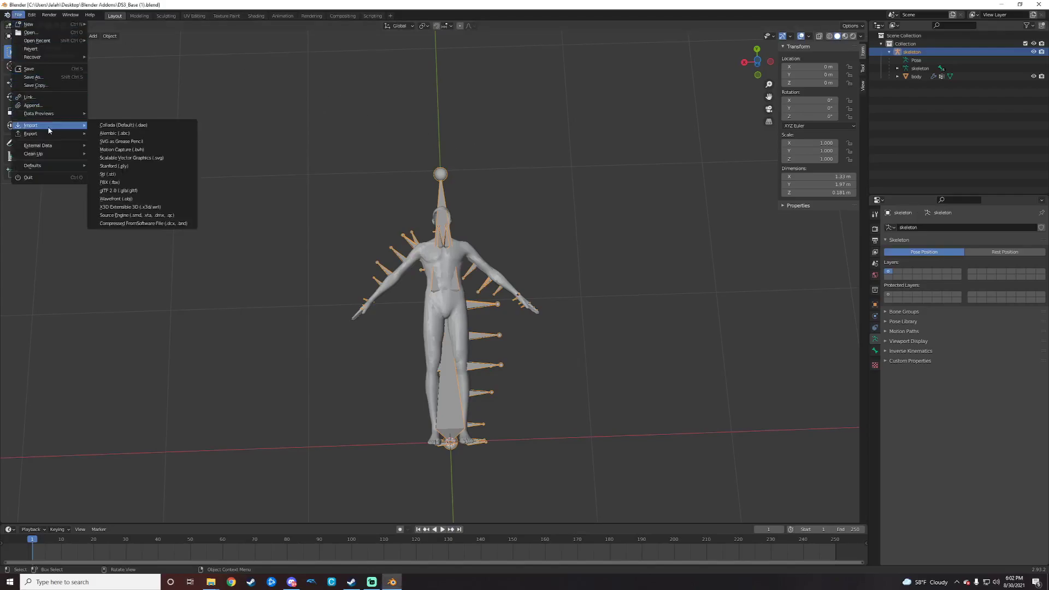
{"action": "left_click", "coordinate": [158, 128]}
{"action": "left_click", "coordinate": [346, 197]}
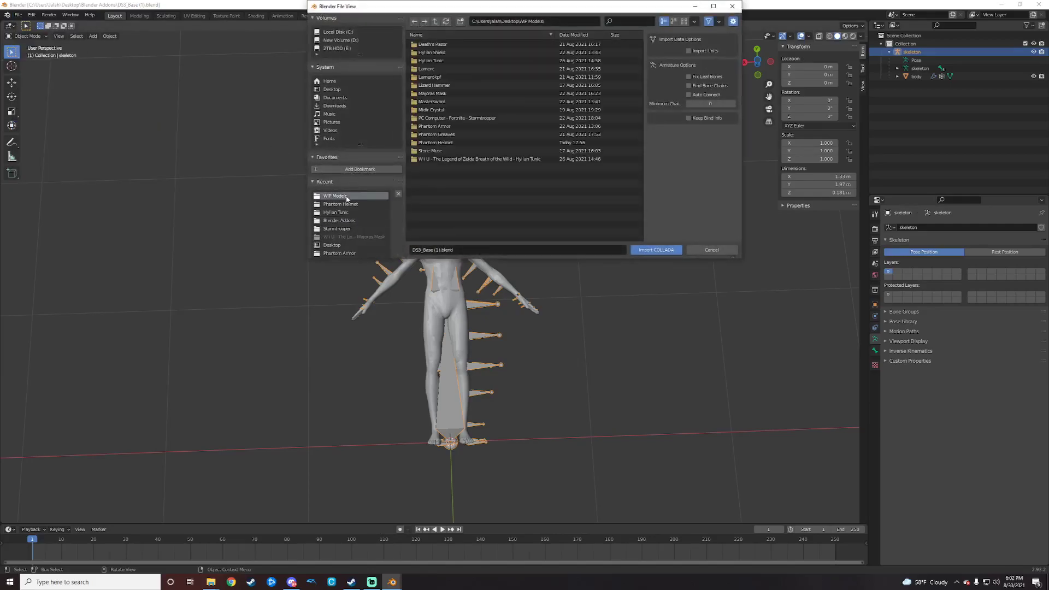
{"action": "left_click", "coordinate": [348, 204]}
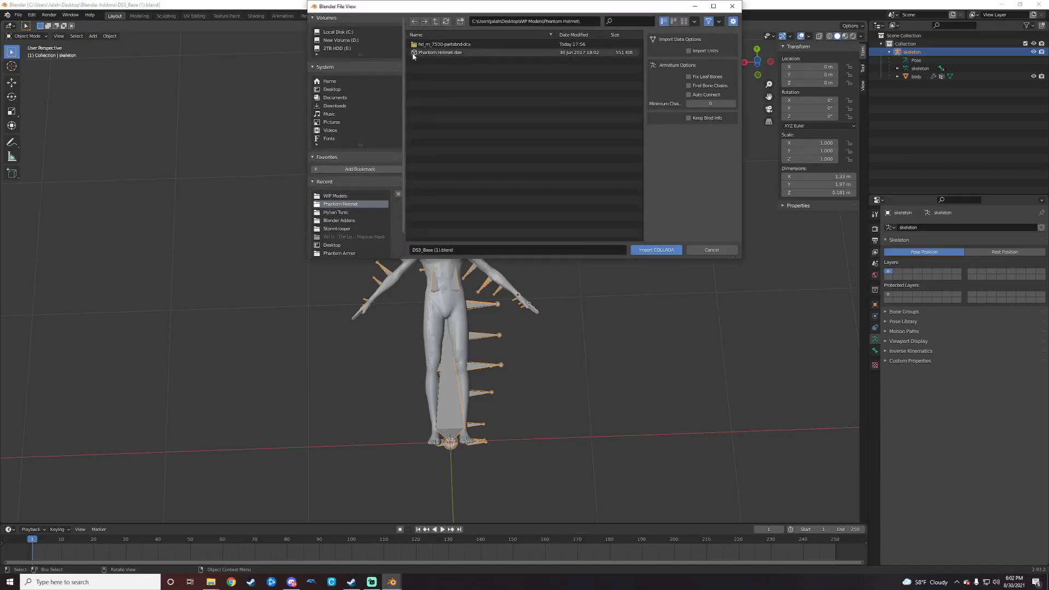
{"action": "left_click", "coordinate": [467, 53]}
{"action": "left_click", "coordinate": [655, 251]}
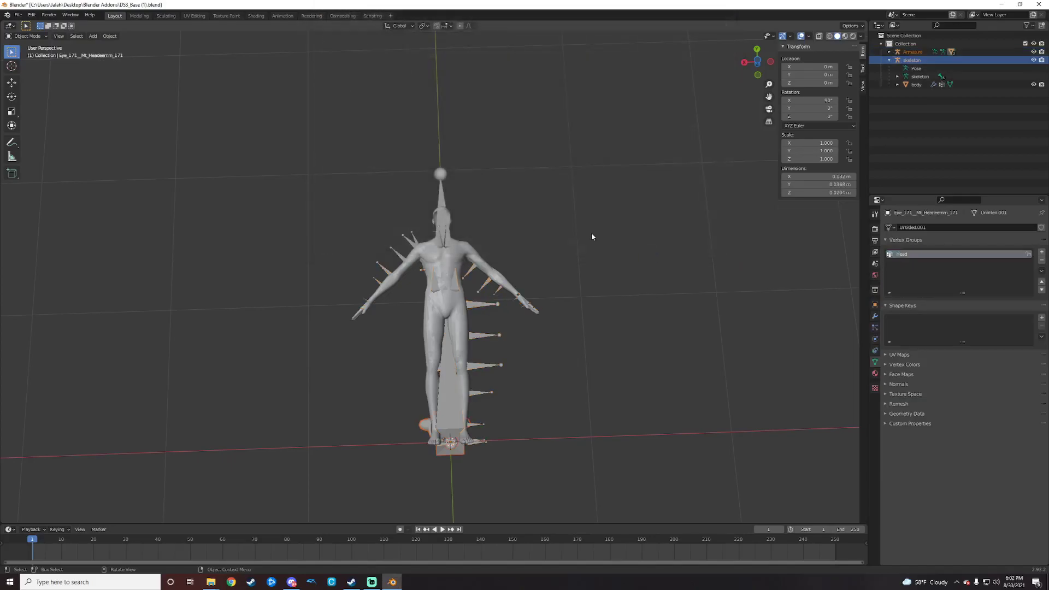
Step: Delete the Armature object that came in with the helmet, keeping the helmet meshes and the base skeleton
{"action": "middle_click_drag", "start_coordinate": [576, 377], "coordinate": [559, 290]}
{"action": "left_click", "coordinate": [443, 234]}
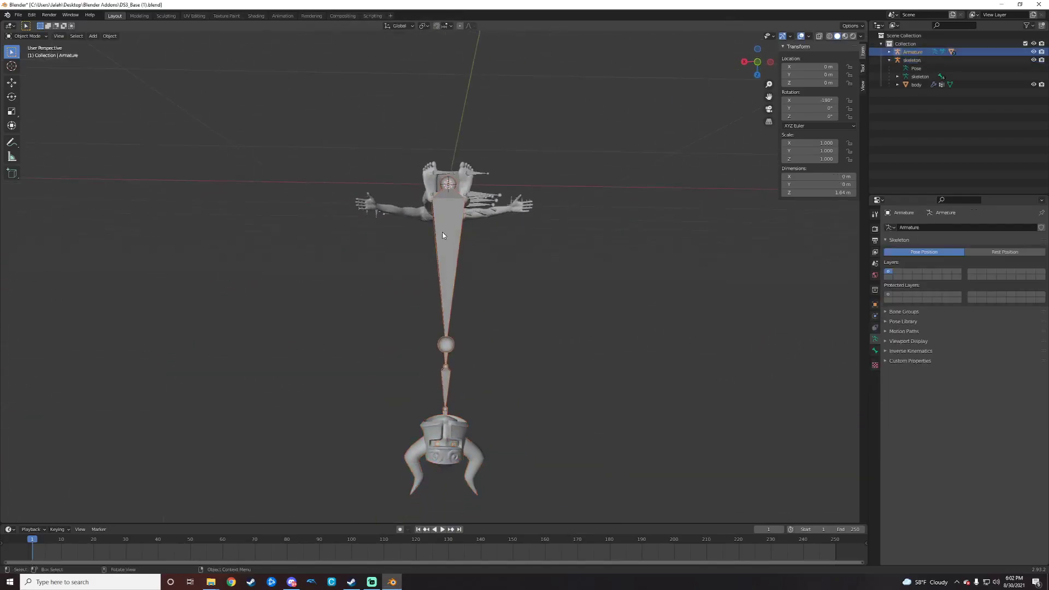
{"action": "right_click", "coordinate": [442, 235]}
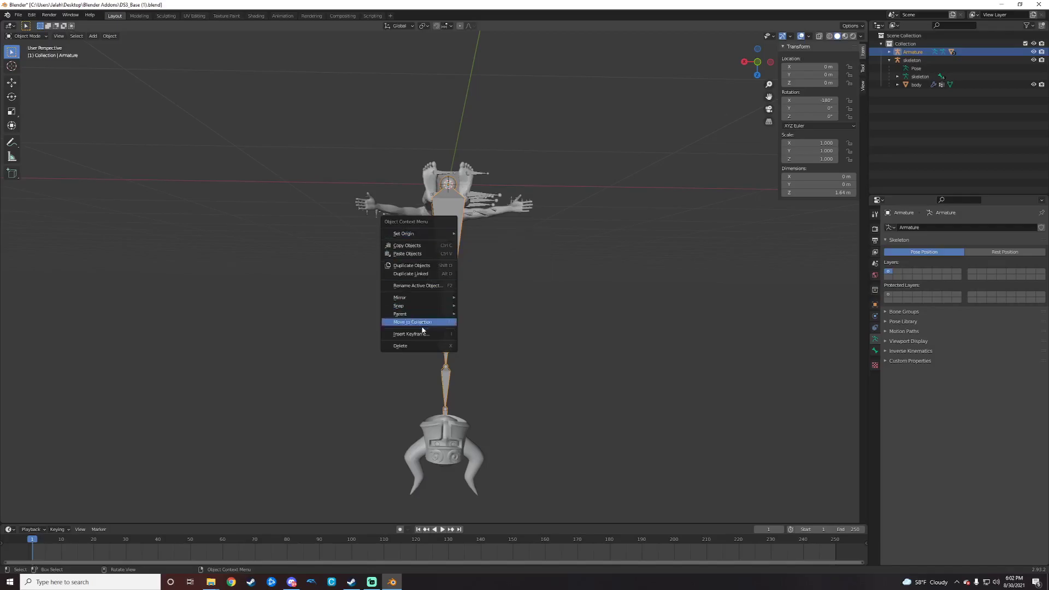
{"action": "left_click", "coordinate": [405, 345]}
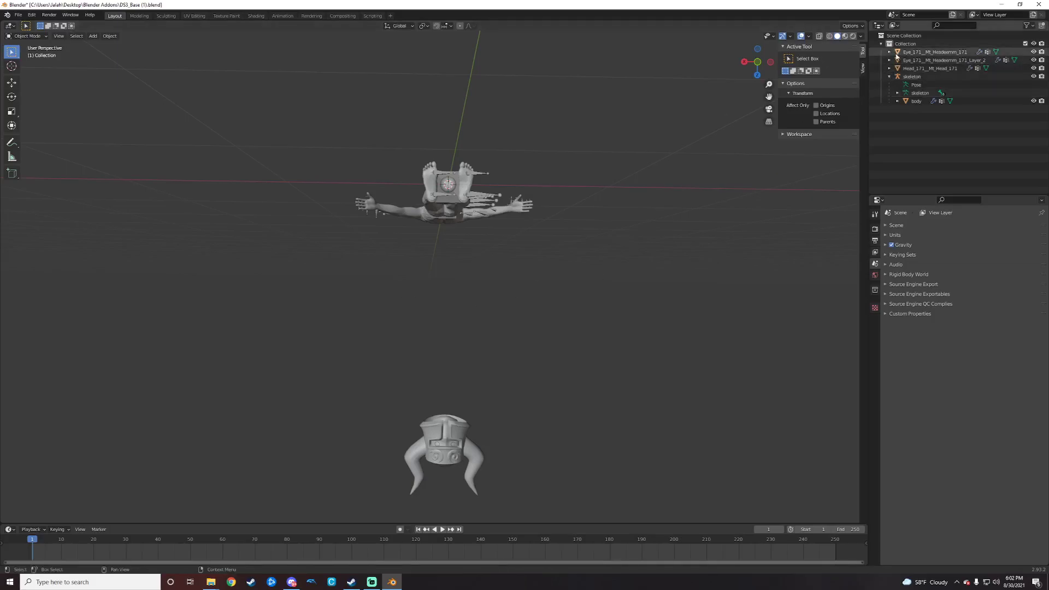
Step: Delete the Armature modifier from the first helmet eye mesh, Eye_171__Mt_Headeemm_171
{"action": "left_click", "coordinate": [889, 52]}
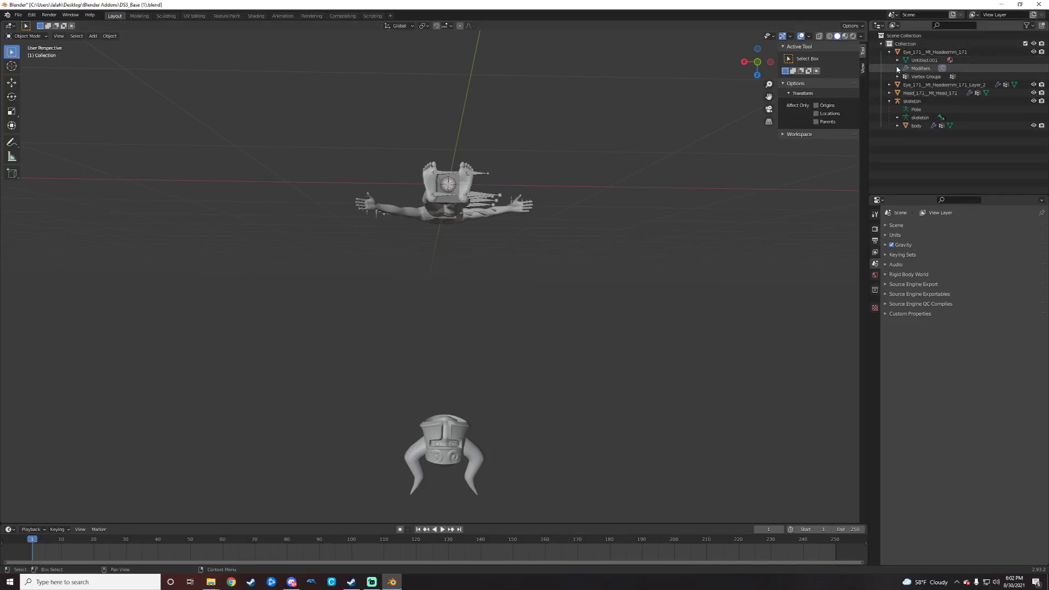
{"action": "left_click", "coordinate": [894, 70]}
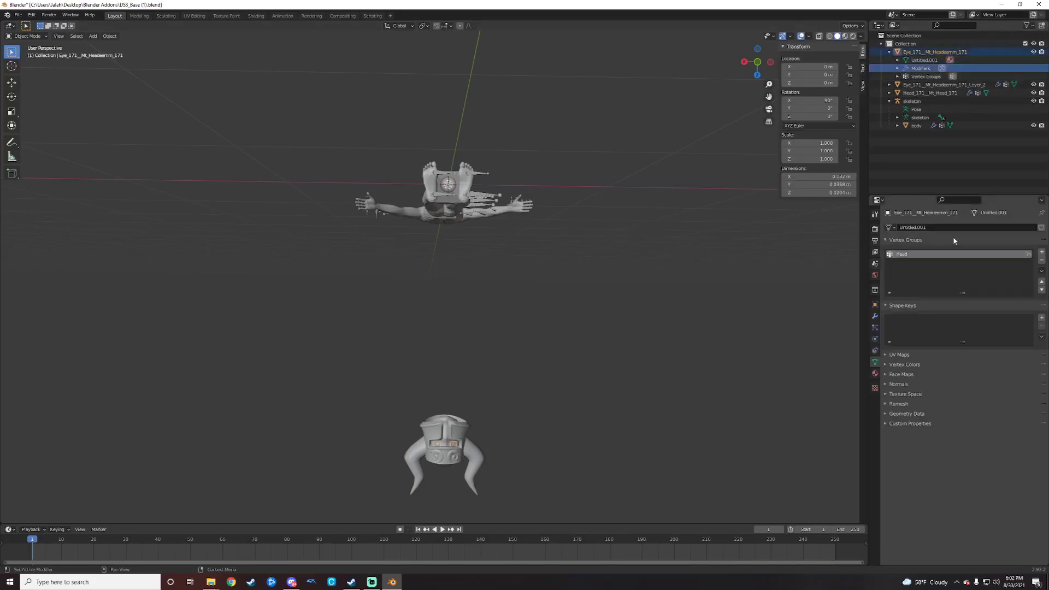
{"action": "left_click", "coordinate": [897, 68]}
{"action": "right_click", "coordinate": [922, 77]}
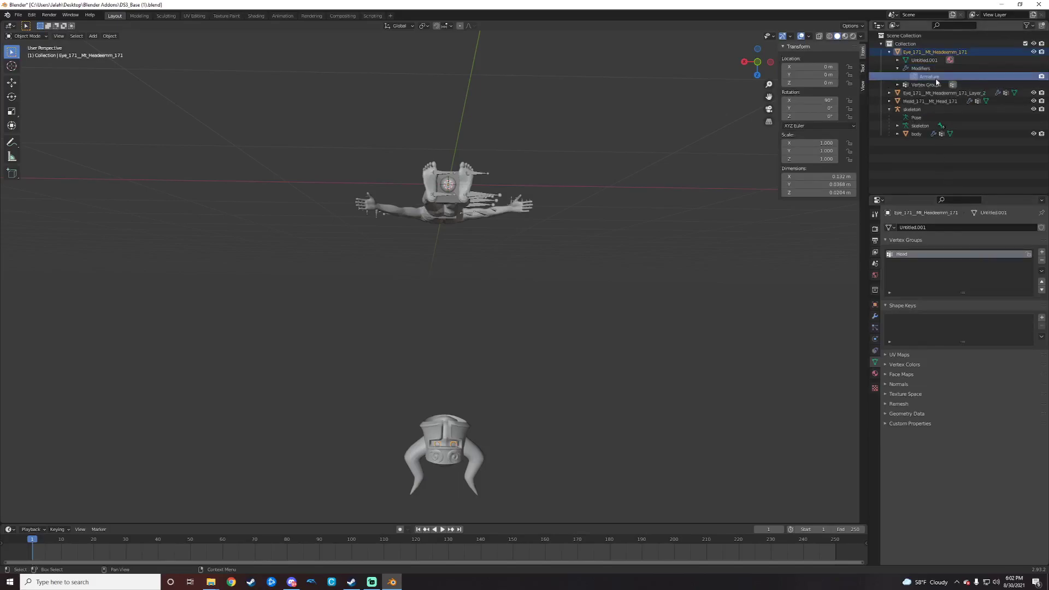
{"action": "left_click", "coordinate": [892, 97]}
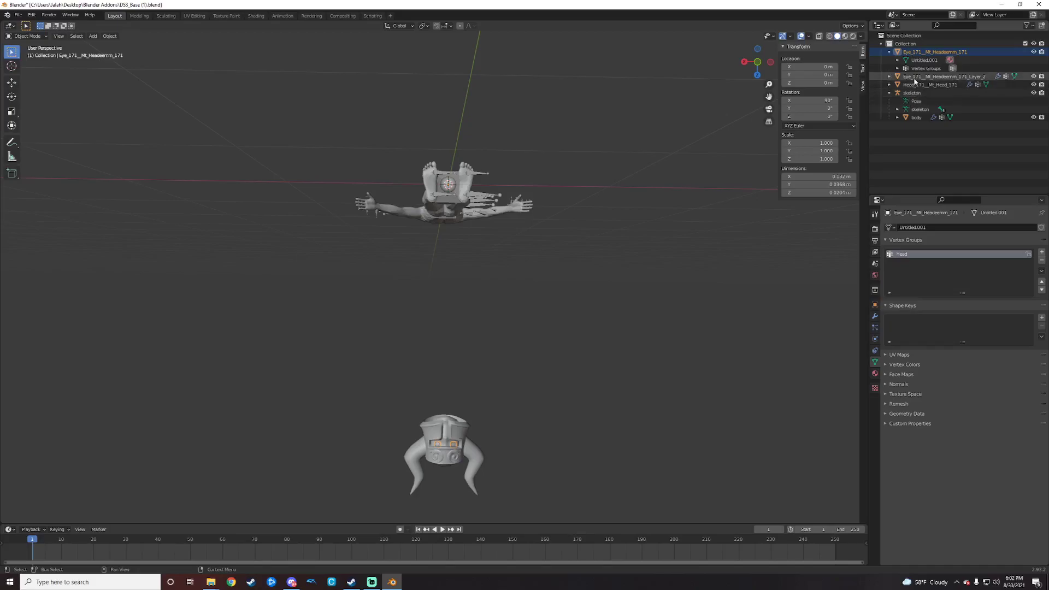
Step: Delete the Armature modifier from the second eye mesh, the one whose name ends in Layer_2
{"action": "left_click", "coordinate": [888, 77]}
{"action": "left_click", "coordinate": [897, 93]}
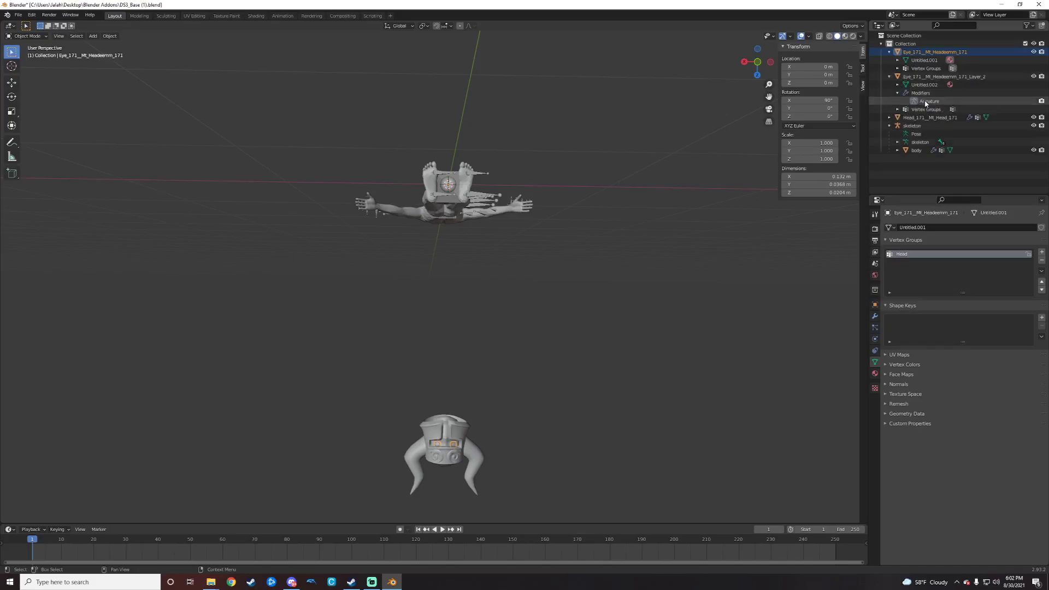
{"action": "right_click", "coordinate": [925, 101]}
{"action": "left_click", "coordinate": [926, 101]}
{"action": "left_click", "coordinate": [890, 101]}
Step: Delete the Armature modifier from the Head_171__Mt_Head_171 mesh and collapse the three helmet objects in the outliner
{"action": "left_click", "coordinate": [919, 116]}
{"action": "left_click", "coordinate": [897, 117]}
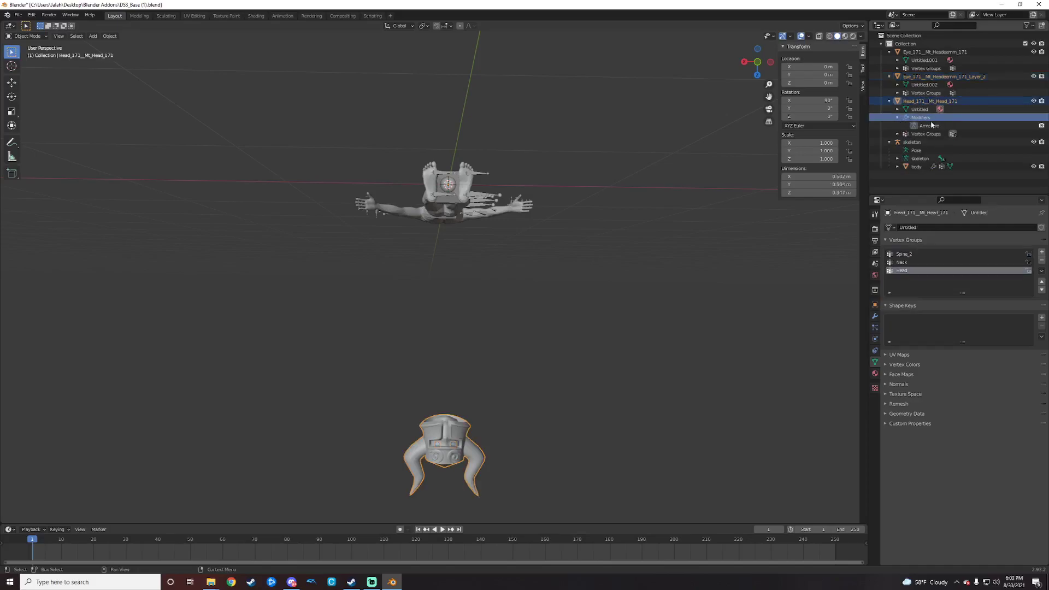
{"action": "left_click", "coordinate": [932, 127]}
{"action": "right_click", "coordinate": [932, 127]}
{"action": "left_click", "coordinate": [932, 127]}
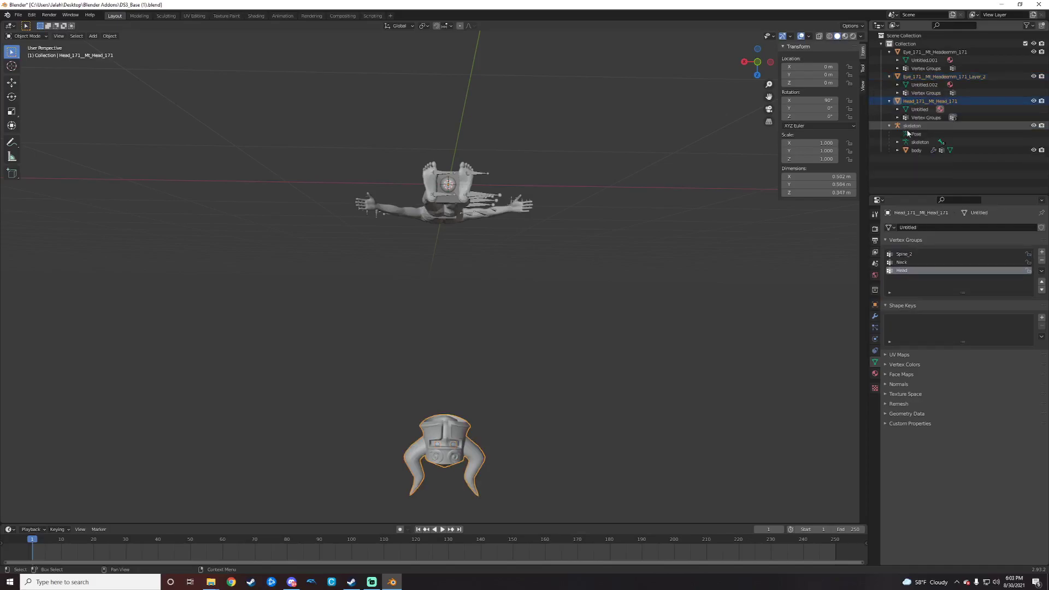
{"action": "left_click", "coordinate": [889, 101]}
{"action": "left_click", "coordinate": [889, 76]}
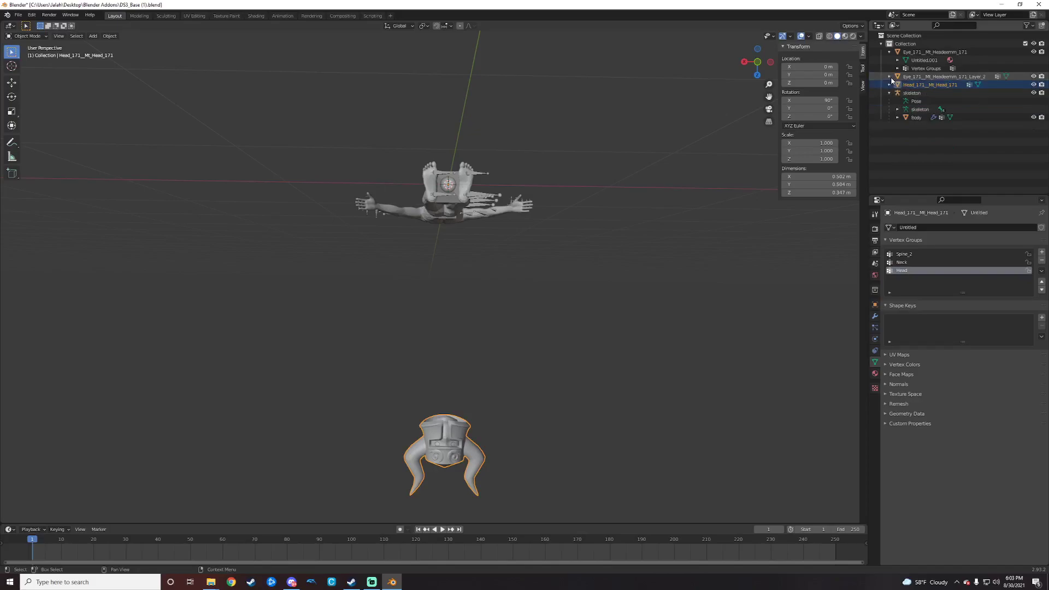
{"action": "left_click", "coordinate": [889, 52]}
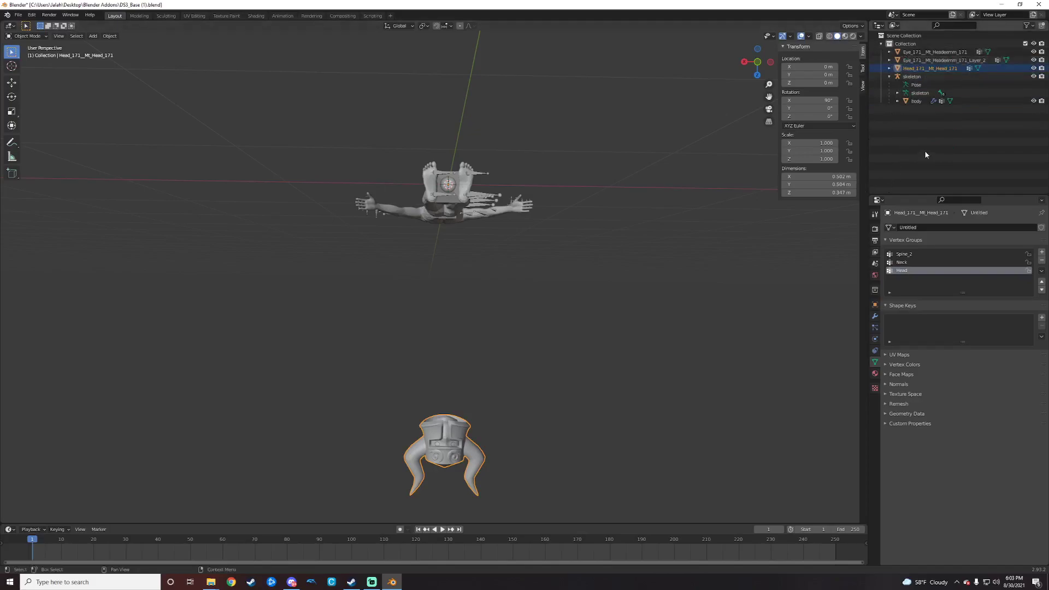
Step: Select the three helmet meshes together and rotate them about a quarter turn around the X axis onto the body's head
{"action": "left_click", "coordinate": [877, 54]}
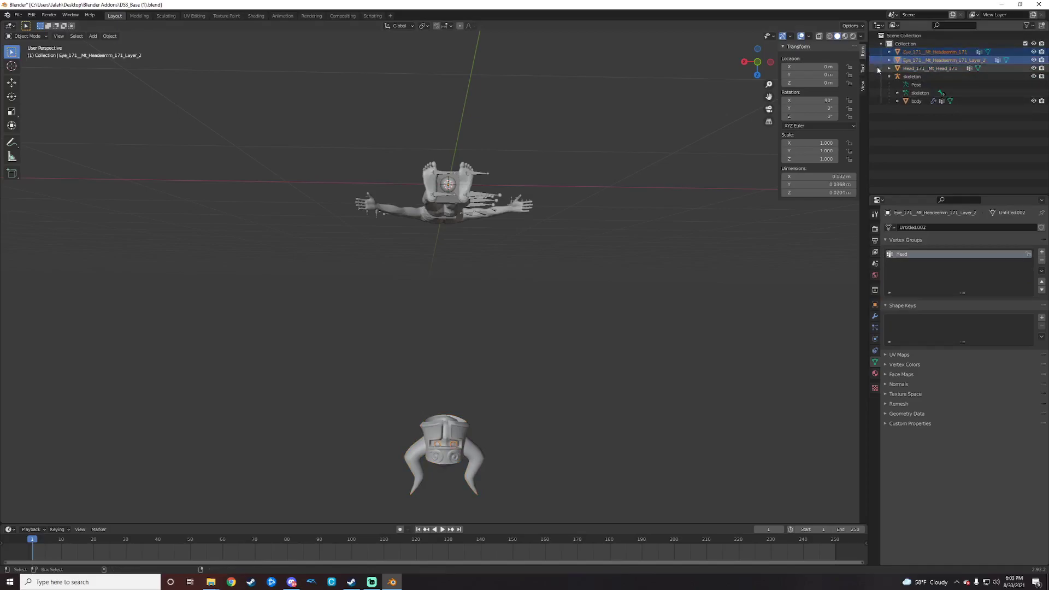
{"action": "left_click", "coordinate": [929, 68], "text": "shift"}
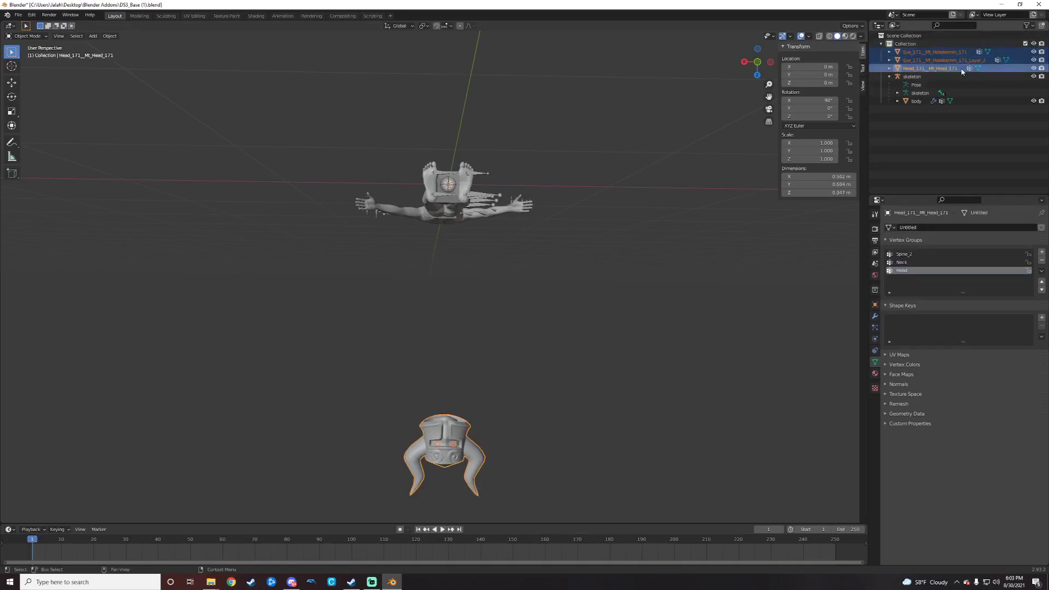
{"action": "mouse_move", "coordinate": [616, 273]}
{"action": "middle_mouse_down"}
{"action": "mouse_move", "coordinate": [618, 251]}
{"action": "mouse_move", "coordinate": [613, 264]}
{"action": "middle_mouse_up"}
{"action": "scroll", "coordinate": [544, 394], "scroll_direction": "up", "scroll_amount": 1}
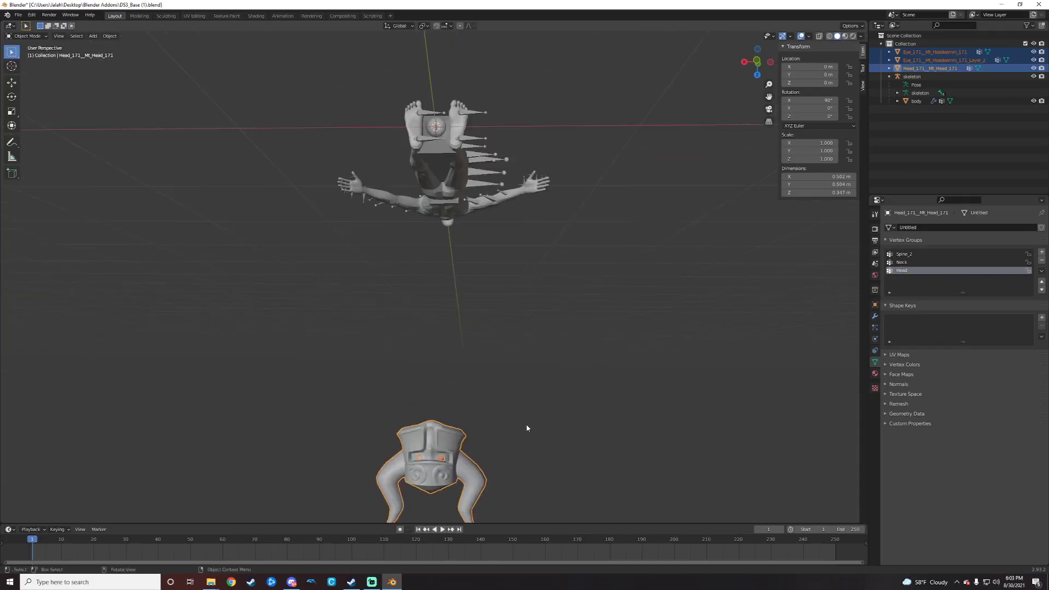
{"action": "middle_click_drag", "start_coordinate": [527, 427], "coordinate": [533, 416]}
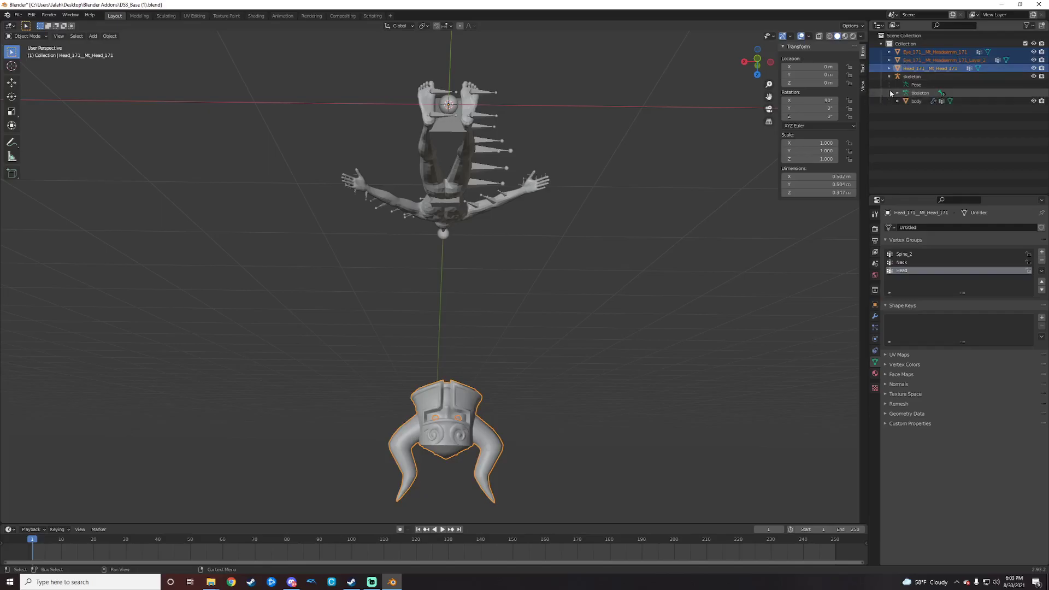
{"action": "middle_click_drag", "start_coordinate": [681, 173], "coordinate": [715, 182]}
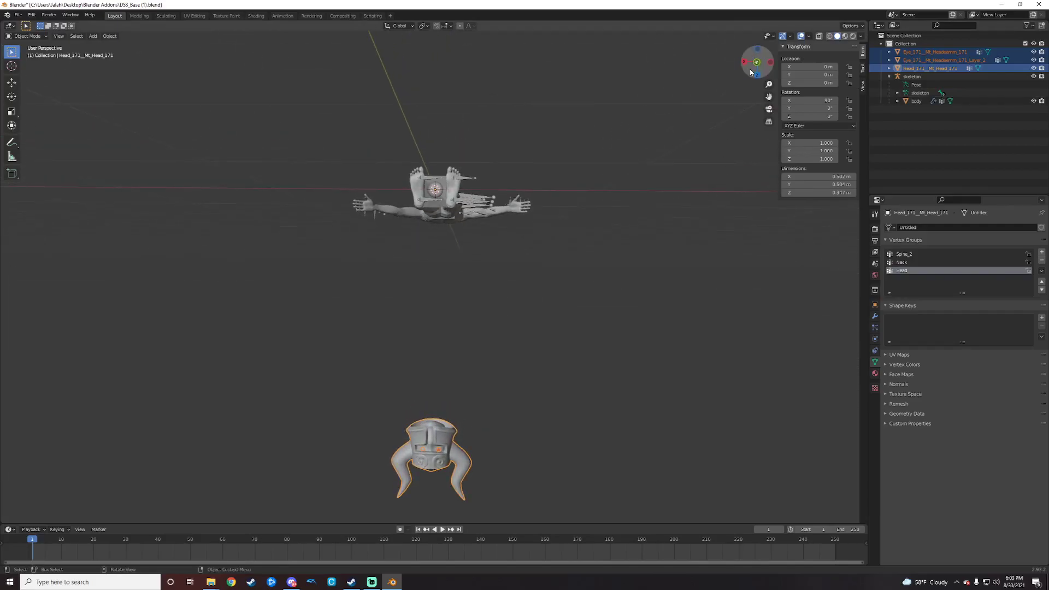
{"action": "left_click", "coordinate": [12, 97]}
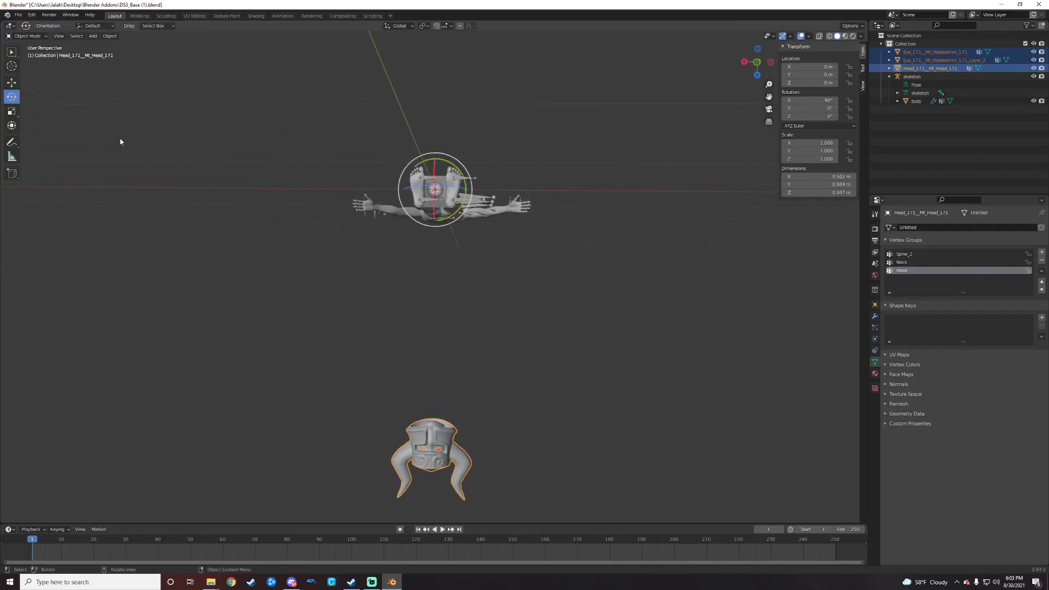
{"action": "middle_click_drag", "start_coordinate": [615, 264], "coordinate": [448, 252]}
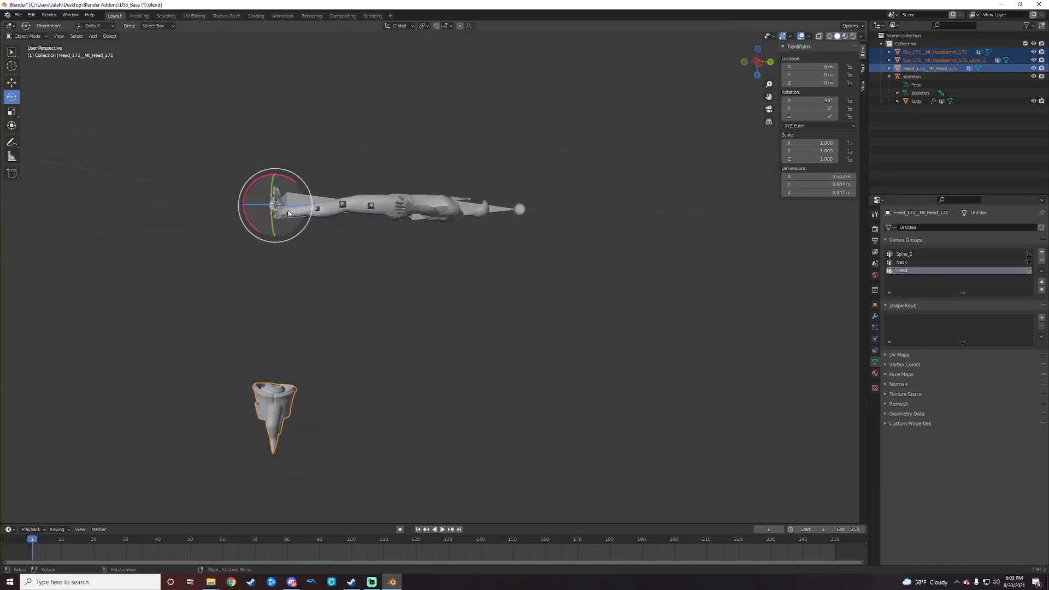
{"action": "left_click_drag", "start_coordinate": [247, 219], "coordinate": [297, 266]}
{"action": "mouse_move", "coordinate": [393, 267]}
{"action": "middle_mouse_down"}
{"action": "mouse_move", "coordinate": [429, 288]}
{"action": "mouse_move", "coordinate": [381, 268]}
{"action": "middle_mouse_up"}
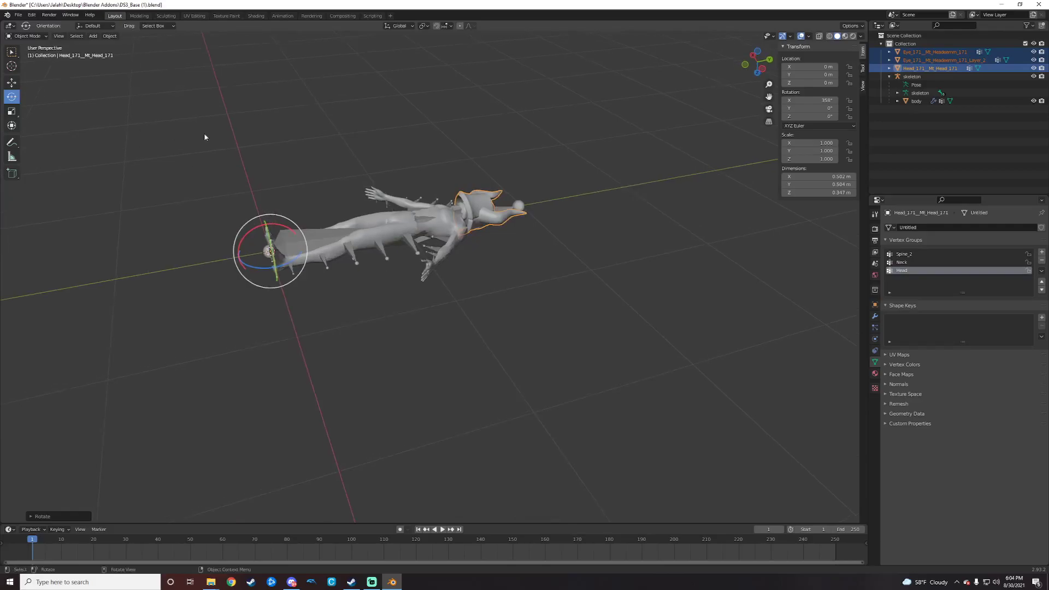
Step: Rotate the helmet meshes to 180° around the Y axis so the helmet faces the same way as the body
{"action": "middle_click_drag", "start_coordinate": [330, 306], "coordinate": [358, 344]}
{"action": "left_click_drag", "start_coordinate": [449, 351], "coordinate": [414, 397]}
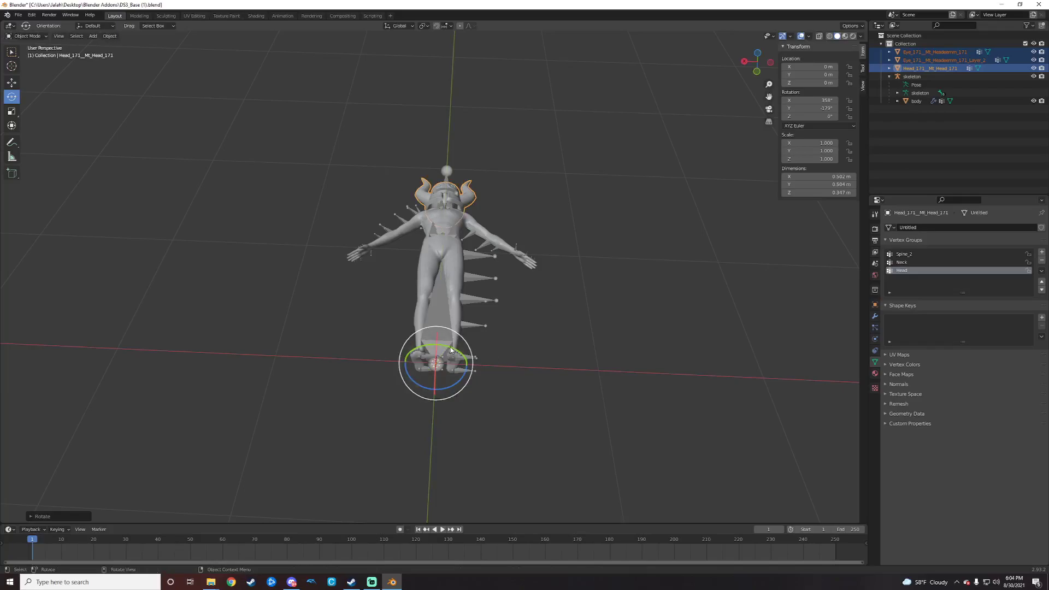
{"action": "left_click_drag", "start_coordinate": [449, 351], "coordinate": [457, 350]}
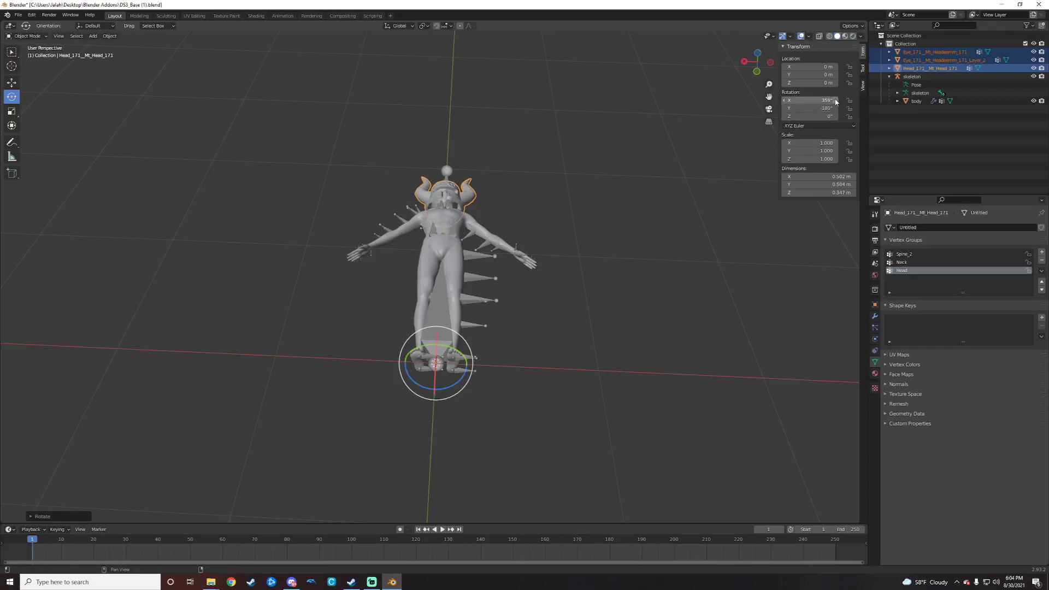
{"action": "middle_click_drag", "start_coordinate": [559, 213], "coordinate": [575, 321]}
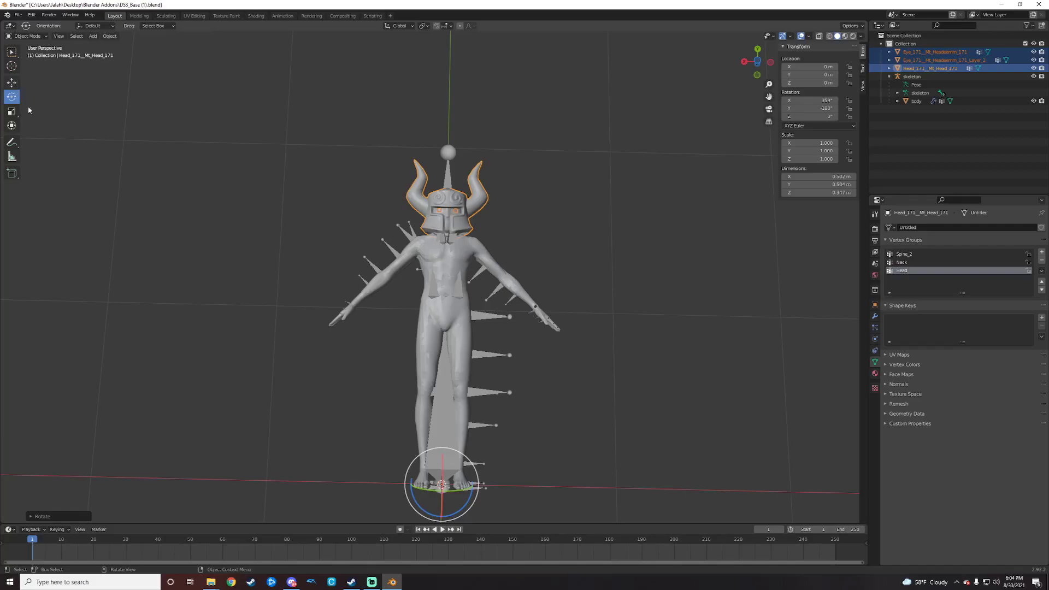
Step: Scale the helmet meshes to about 0.887 and move them about 0.217 m along Y to fit over the head
{"action": "left_click", "coordinate": [12, 125]}
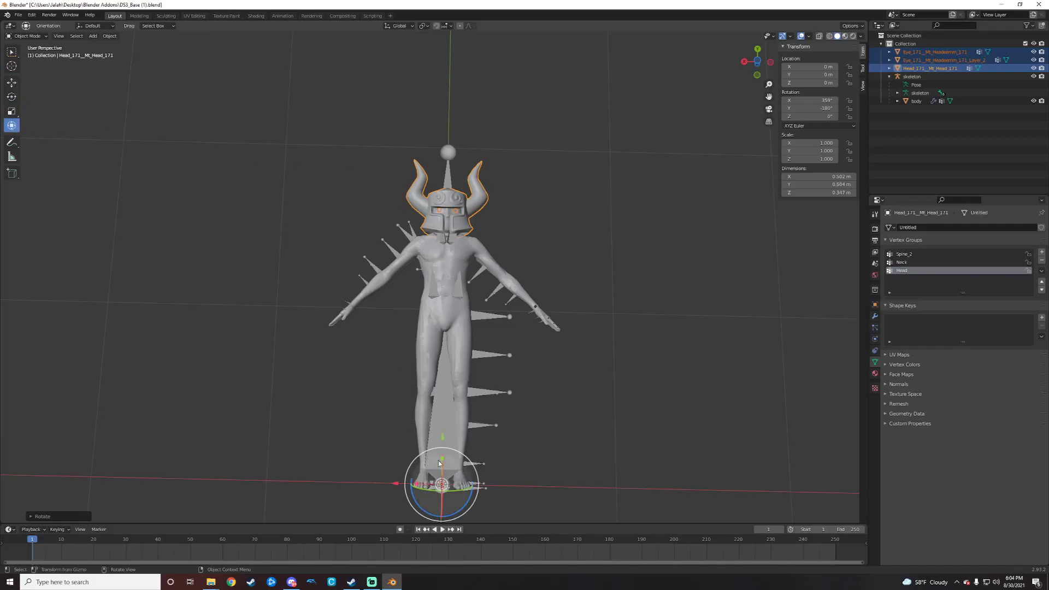
{"action": "left_click", "coordinate": [13, 115]}
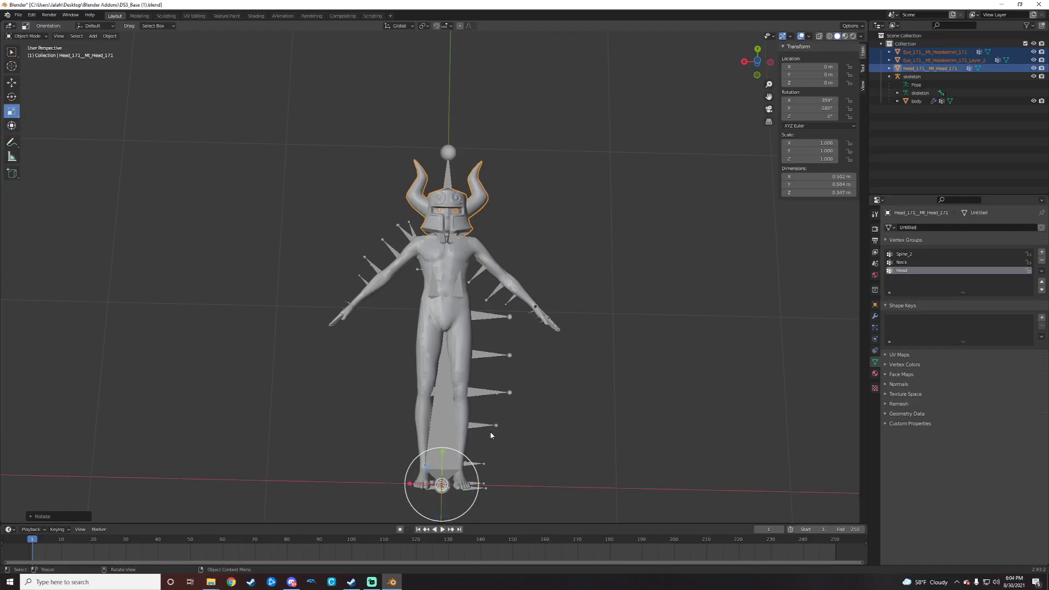
{"action": "left_click_drag", "start_coordinate": [471, 461], "coordinate": [434, 408]}
{"action": "left_click", "coordinate": [12, 82]}
{"action": "middle_click_drag", "start_coordinate": [435, 413], "coordinate": [441, 242]}
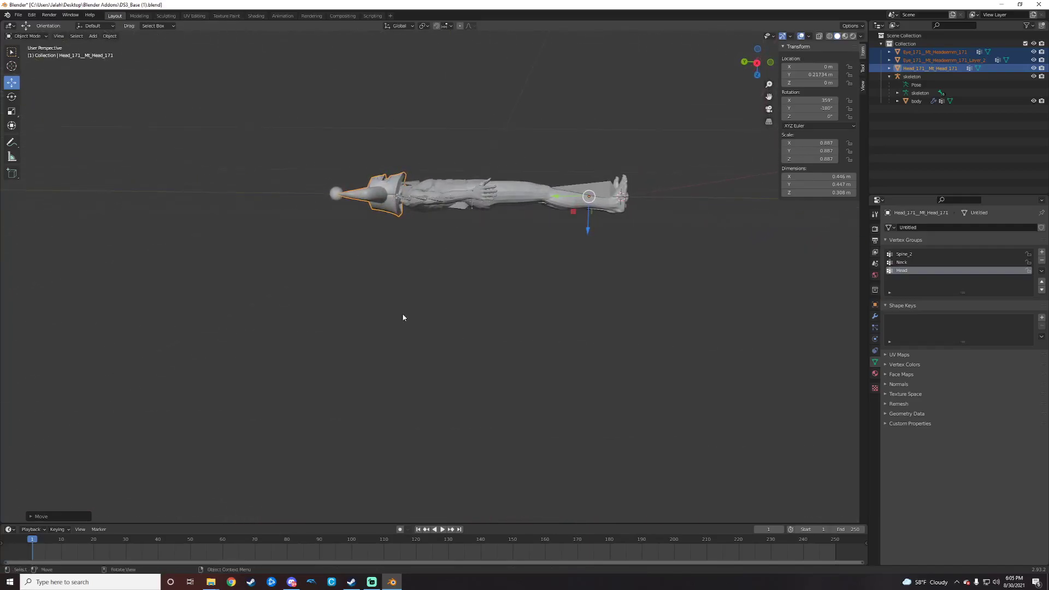
Step: Examine the helmet's fit on the body from the side, the front and close up
{"action": "middle_click_drag", "start_coordinate": [412, 284], "coordinate": [427, 304]}
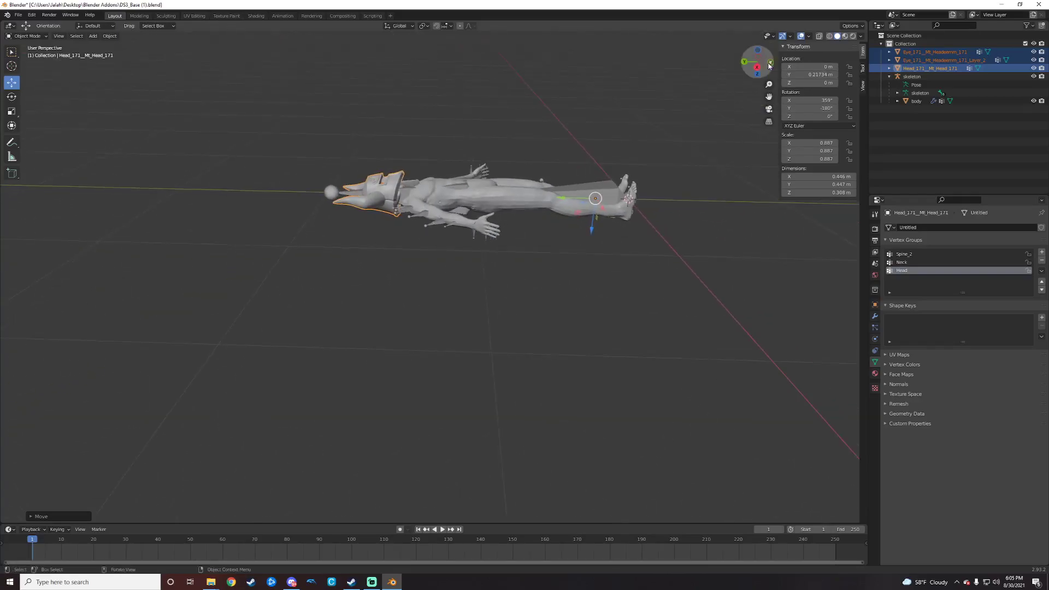
{"action": "mouse_move", "coordinate": [756, 65]}
{"action": "left_mouse_down"}
{"action": "mouse_move", "coordinate": [745, 57]}
{"action": "mouse_move", "coordinate": [765, 61]}
{"action": "mouse_move", "coordinate": [735, 51]}
{"action": "mouse_move", "coordinate": [713, 92]}
{"action": "mouse_move", "coordinate": [757, 64]}
{"action": "left_mouse_up"}
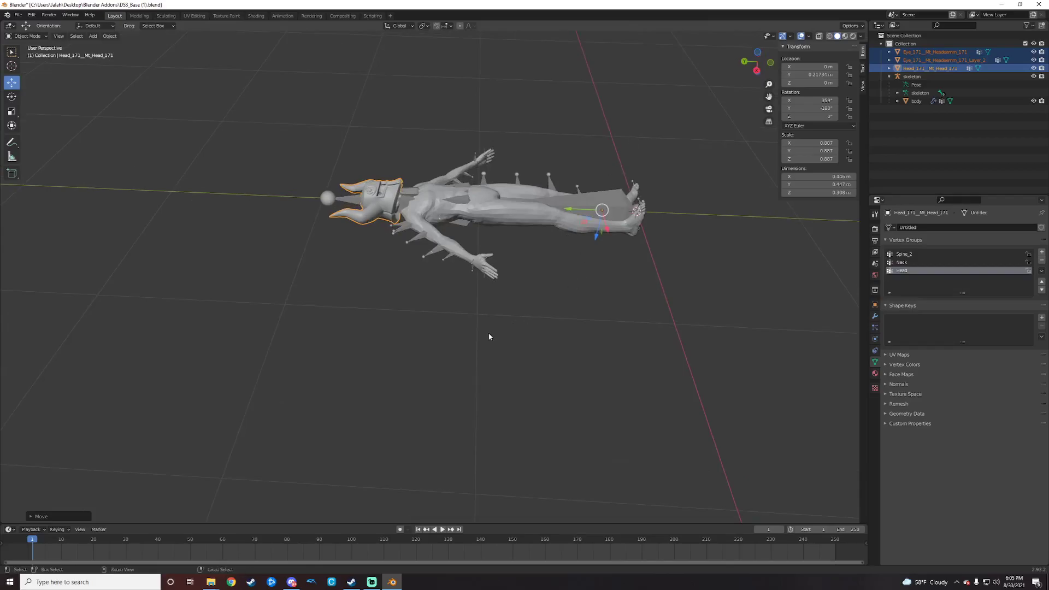
{"action": "key", "text": "ctrl+z"}
{"action": "mouse_move", "coordinate": [537, 264]}
{"action": "middle_mouse_down", "text": "ctrl"}
{"action": "mouse_move", "coordinate": [542, 277]}
{"action": "mouse_move", "coordinate": [543, 268]}
{"action": "middle_mouse_up", "text": "ctrl"}
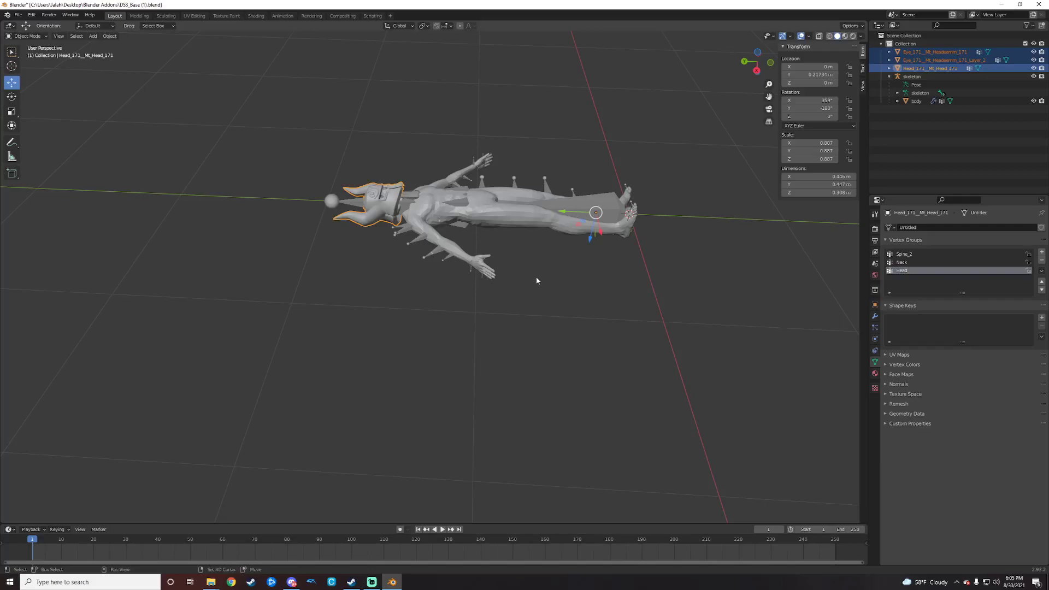
{"action": "middle_click_drag", "start_coordinate": [539, 271], "coordinate": [435, 276], "text": "shift"}
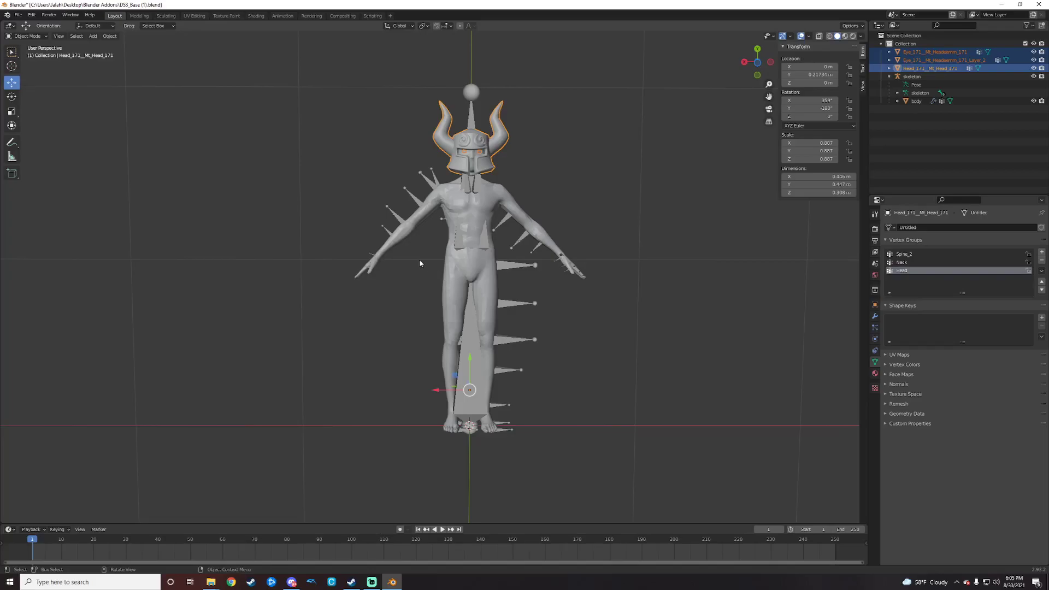
{"action": "middle_click_drag", "start_coordinate": [597, 229], "coordinate": [342, 363]}
{"action": "scroll", "coordinate": [609, 236], "scroll_direction": "up", "scroll_amount": 4}
{"action": "scroll", "coordinate": [547, 272], "scroll_direction": "up", "scroll_amount": 5}
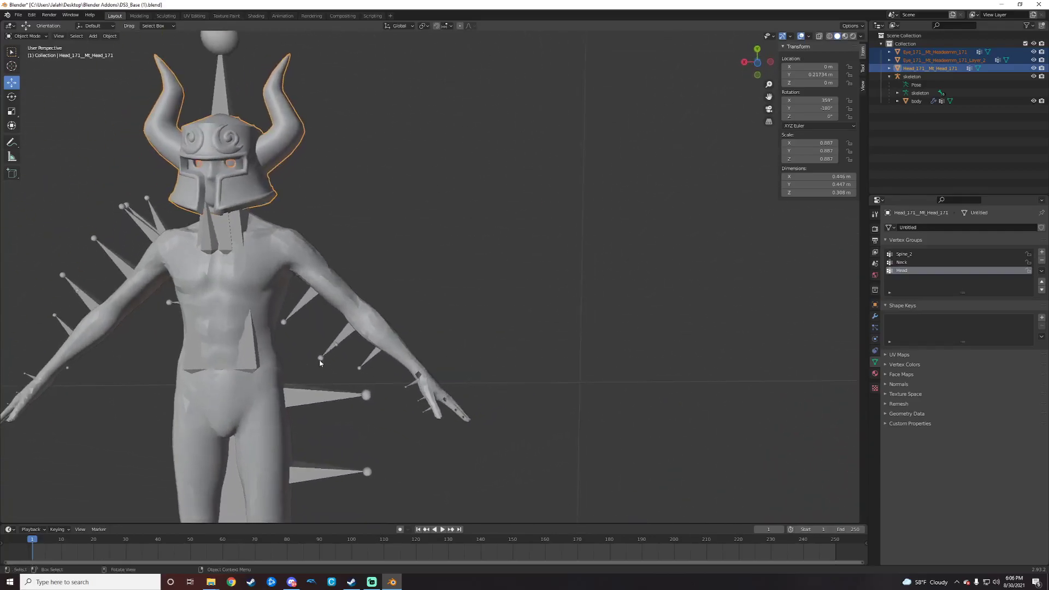
{"action": "middle_click_drag", "start_coordinate": [131, 328], "coordinate": [399, 304], "text": "shift"}
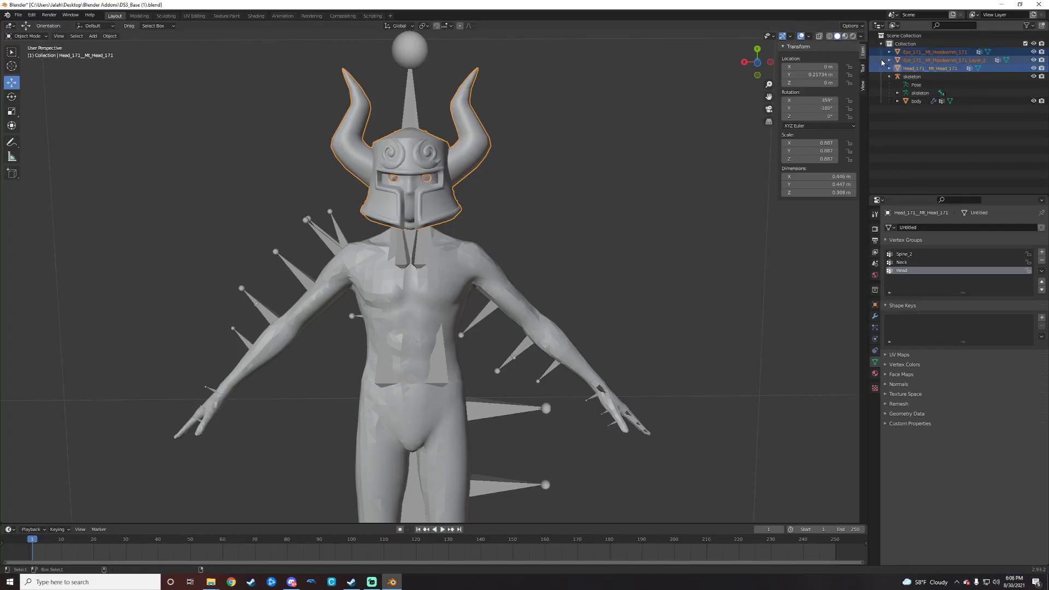
Step: Add the body to the helmet mesh selection as the active object and transfer its vertex groups as mesh data
{"action": "left_click", "coordinate": [875, 101], "text": "ctrl"}
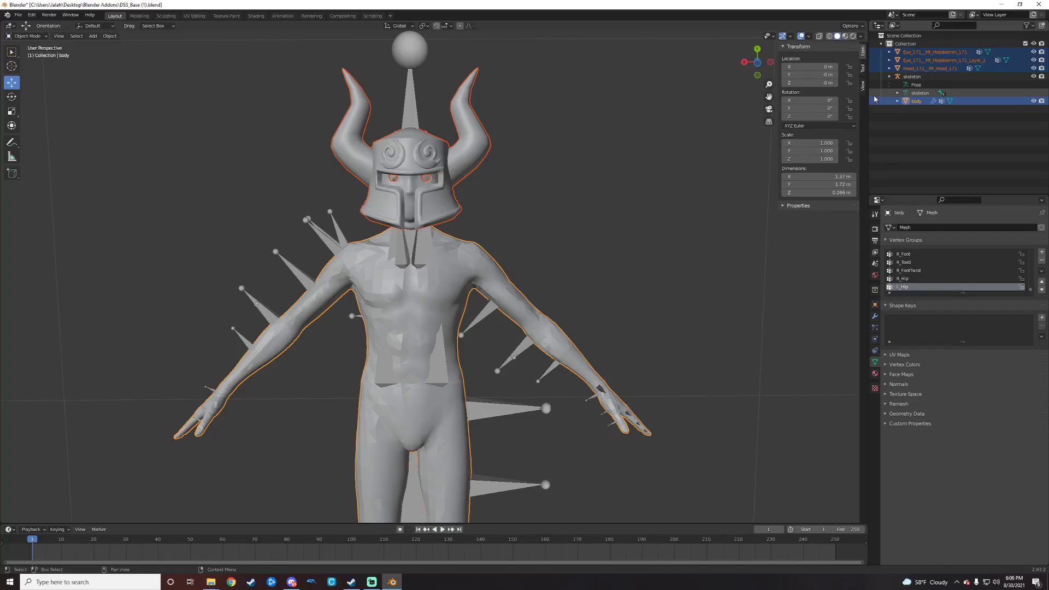
{"action": "left_click", "coordinate": [109, 36]}
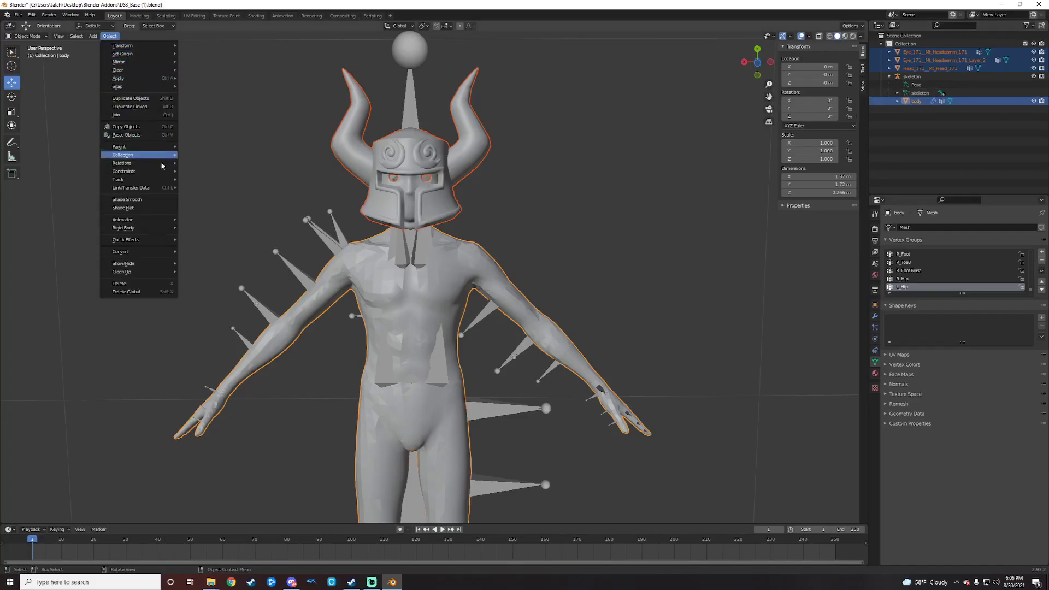
{"action": "mouse_move", "coordinate": [152, 189]}
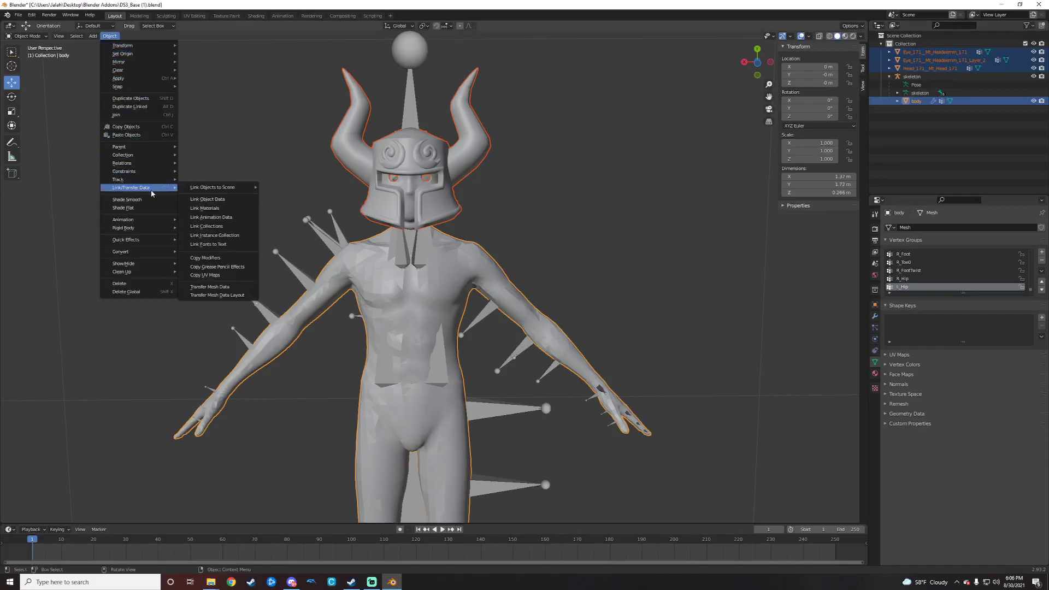
{"action": "left_click", "coordinate": [218, 287]}
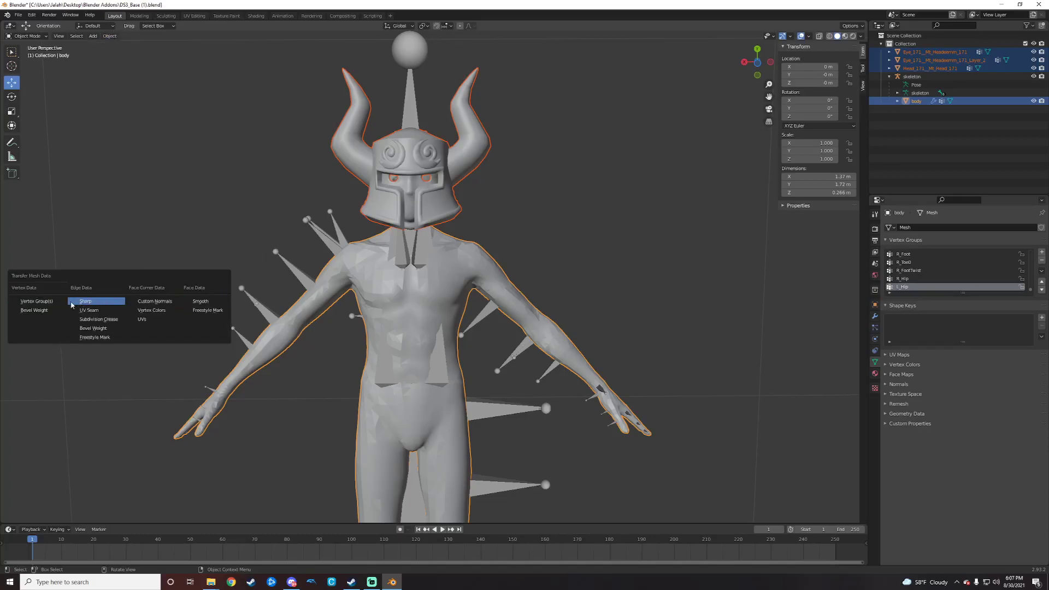
{"action": "left_click", "coordinate": [44, 306]}
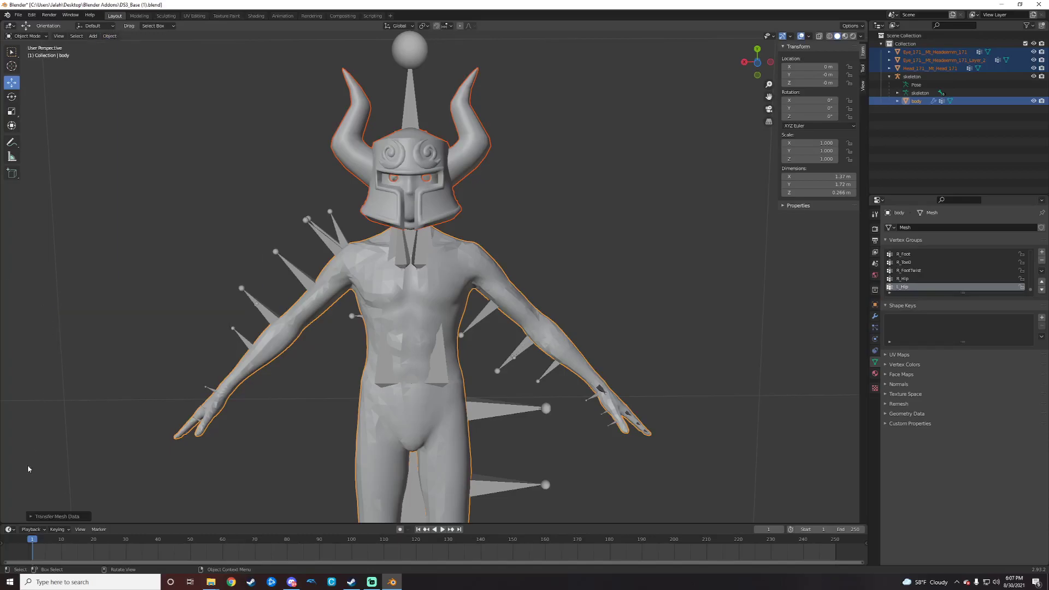
Step: Set the mesh data transfer's source layer to the Head vertex group
{"action": "left_click", "coordinate": [31, 517]}
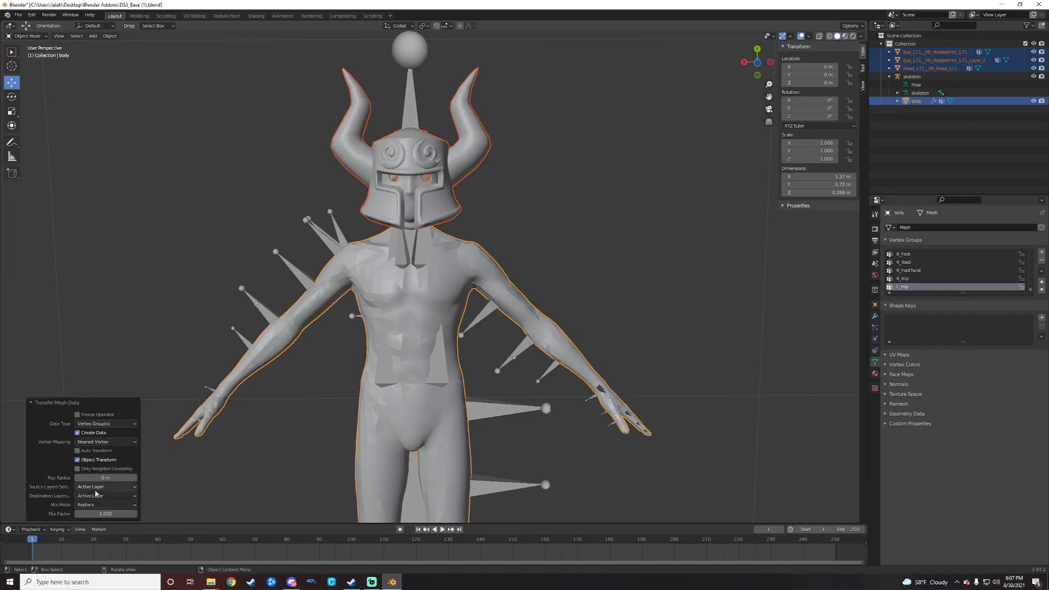
{"action": "left_click", "coordinate": [134, 488]}
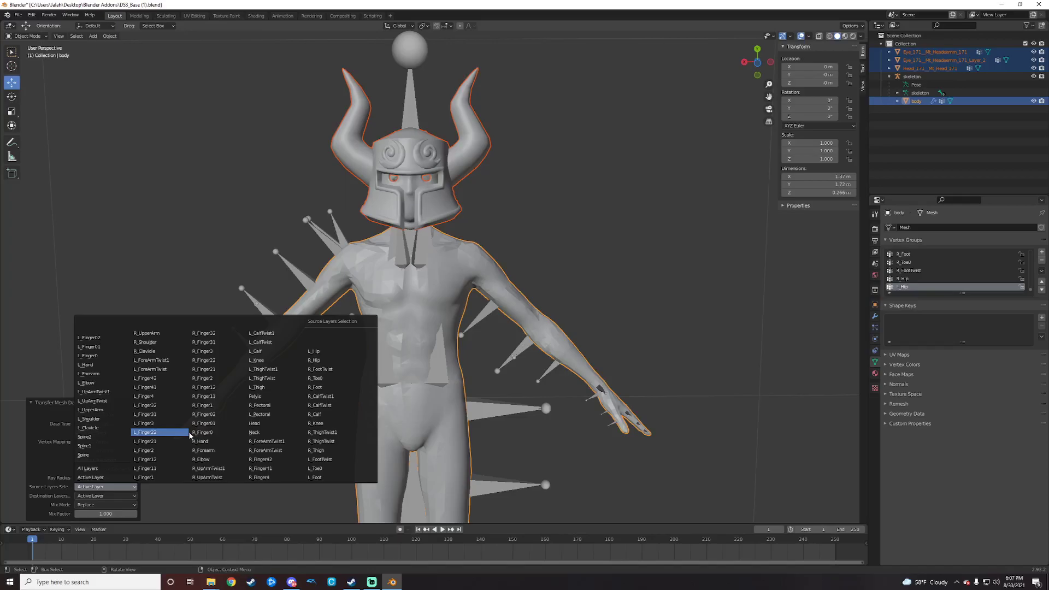
{"action": "left_click", "coordinate": [266, 423]}
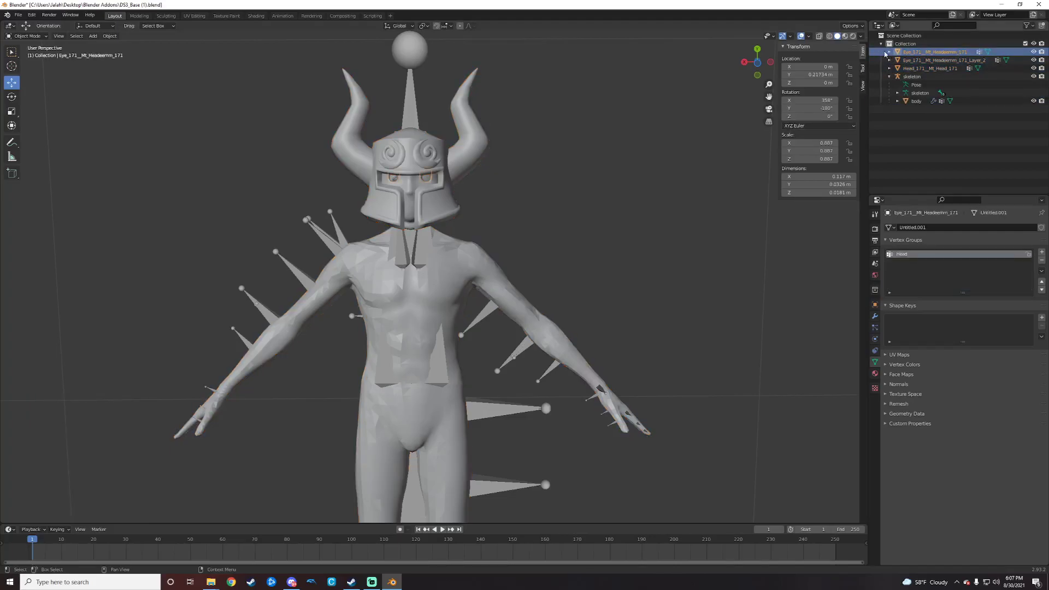
Step: Expand the two eye meshes and the helmet mesh in the outliner to examine each one's vertex groups
{"action": "left_click", "coordinate": [889, 52]}
{"action": "left_click", "coordinate": [897, 68]}
{"action": "left_click", "coordinate": [889, 84]}
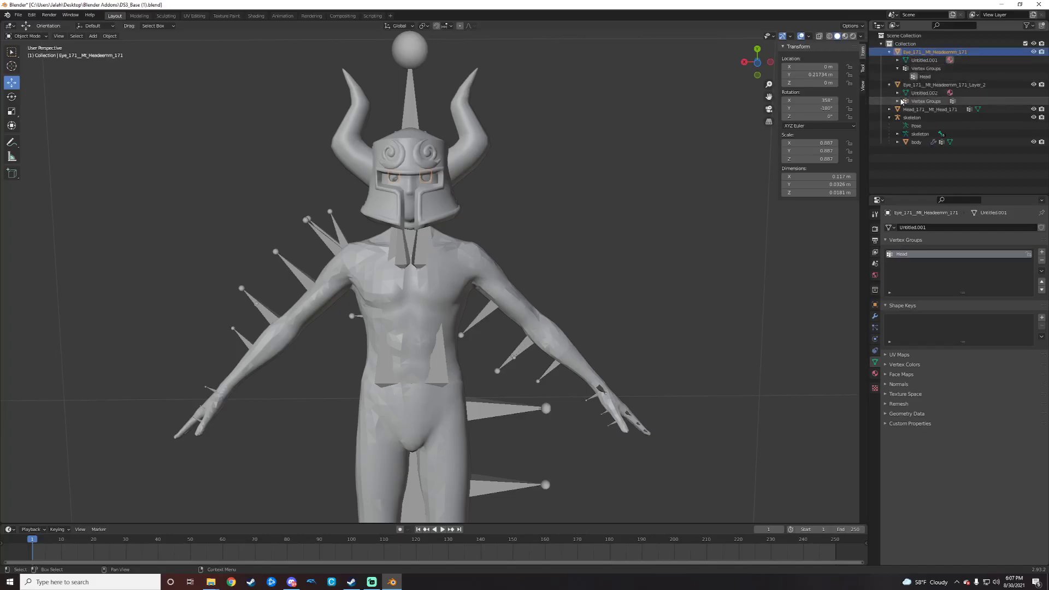
{"action": "left_click", "coordinate": [897, 101]}
{"action": "left_click", "coordinate": [889, 118]}
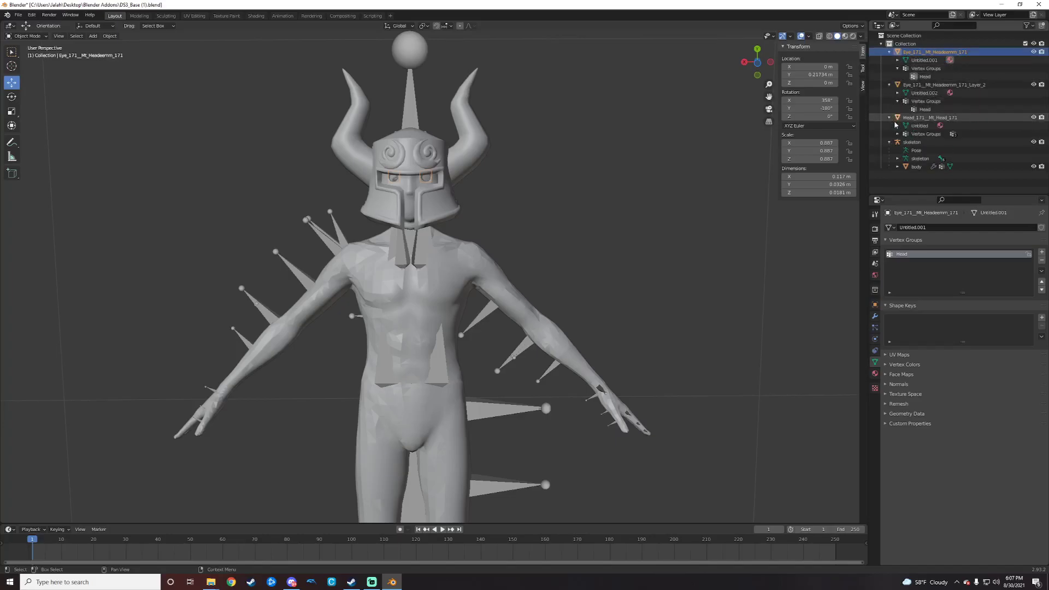
{"action": "left_click", "coordinate": [897, 134]}
{"action": "scroll", "coordinate": [923, 132], "scroll_direction": "down", "scroll_amount": 1}
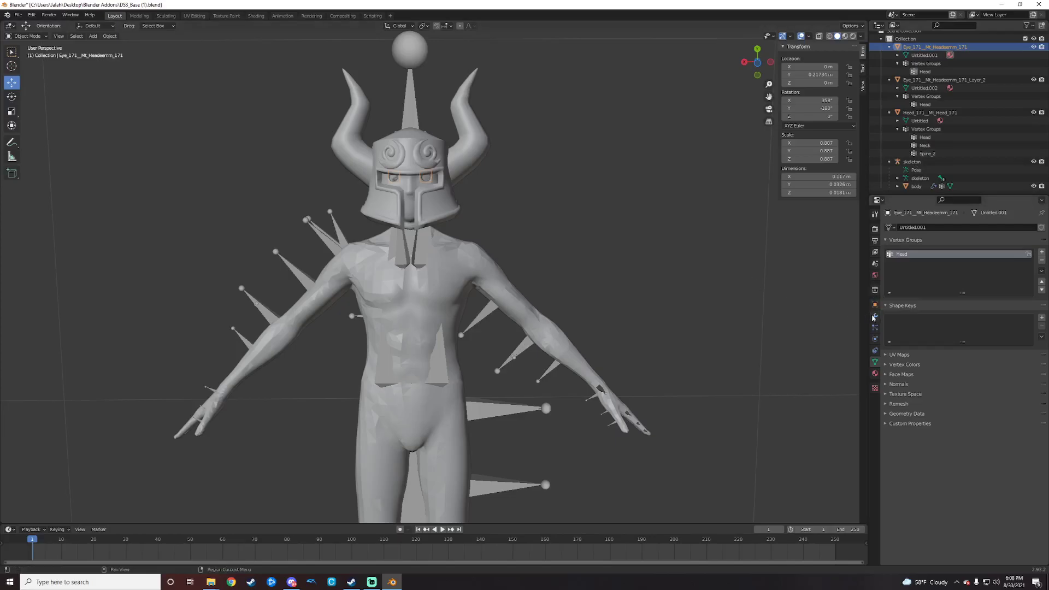
Step: Remove the Neck and Spine_2 vertex groups from the Head_171 helmet mesh in Edit Mode
{"action": "left_click", "coordinate": [26, 35]}
{"action": "left_click", "coordinate": [27, 53]}
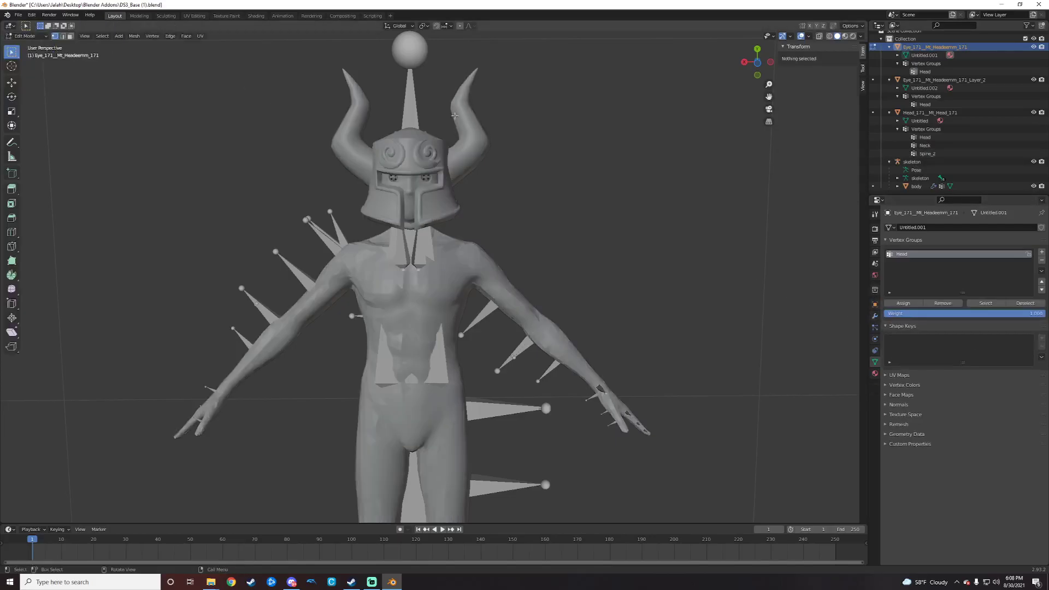
{"action": "left_click", "coordinate": [924, 146]}
{"action": "right_click", "coordinate": [925, 148]}
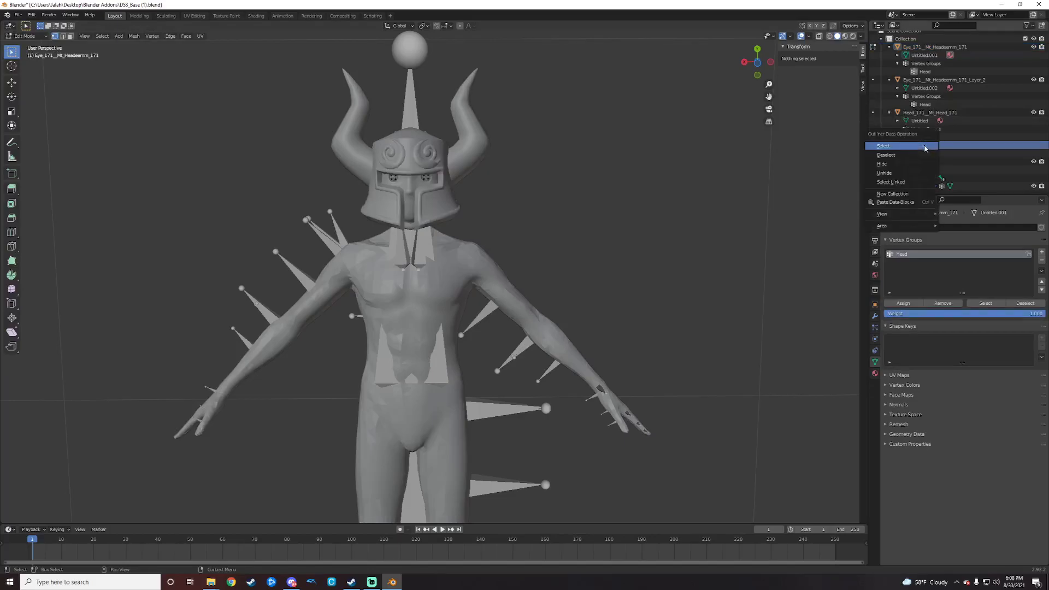
{"action": "left_click", "coordinate": [950, 148]}
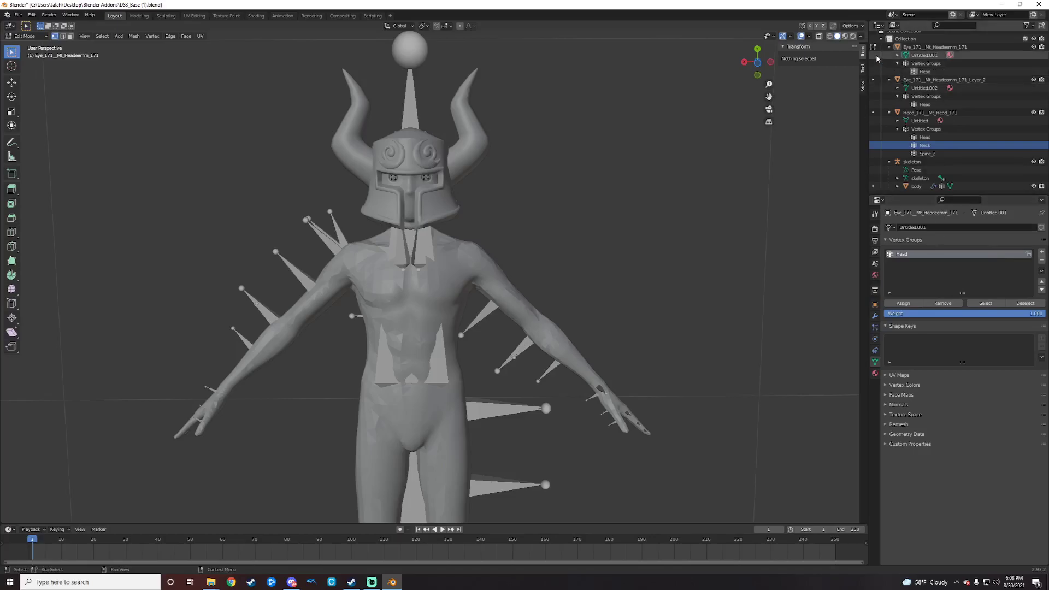
{"action": "left_click", "coordinate": [873, 113]}
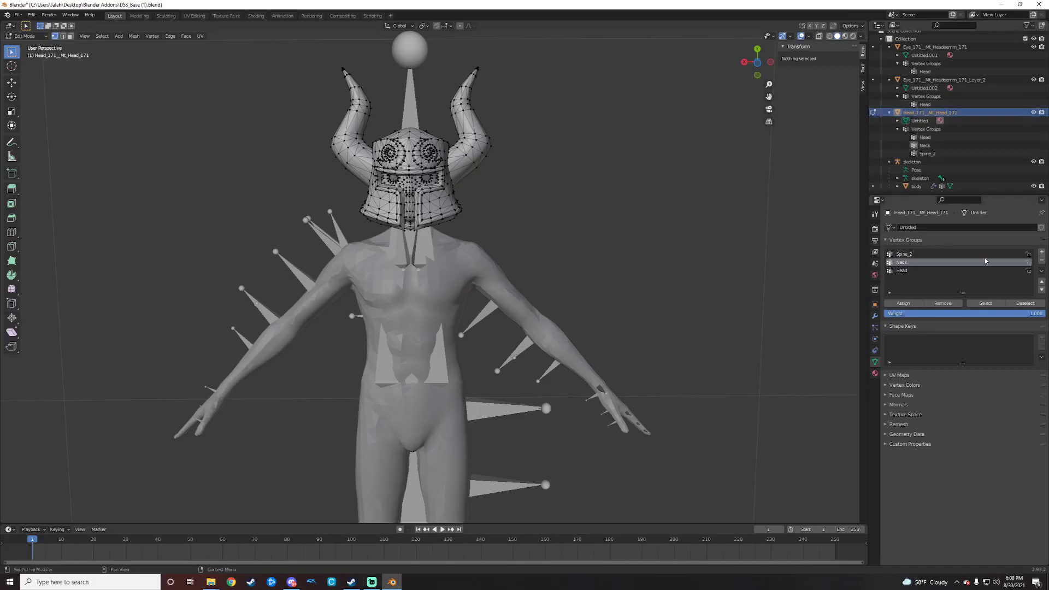
{"action": "left_click", "coordinate": [1042, 261]}
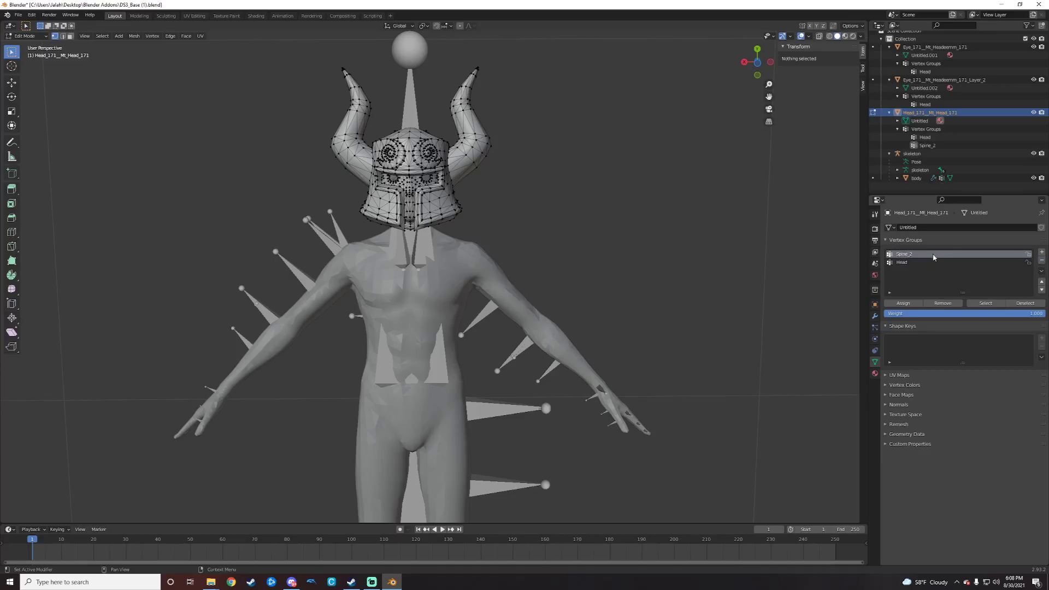
{"action": "left_click", "coordinate": [1041, 261]}
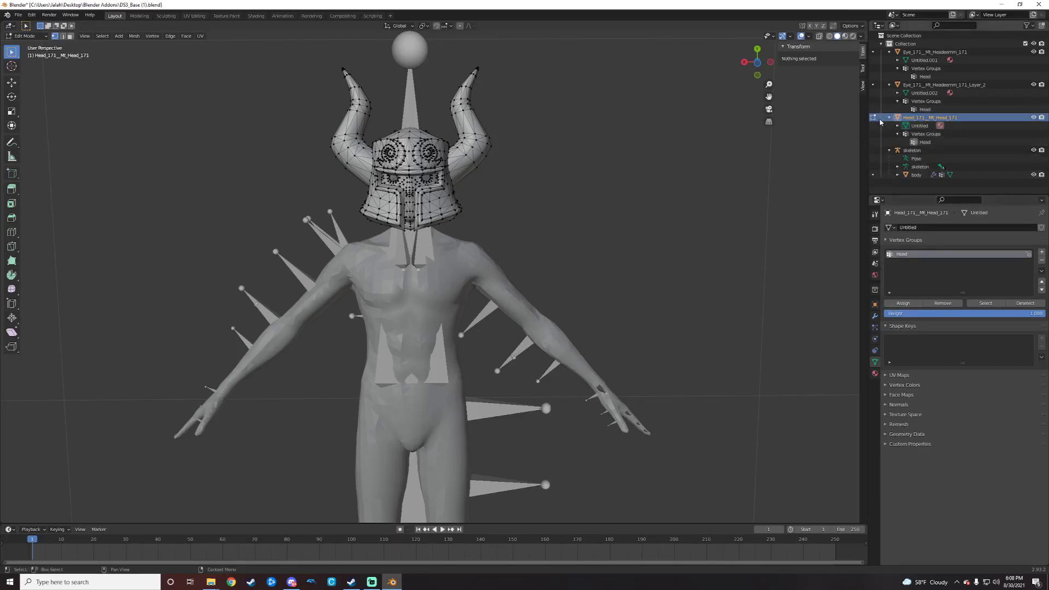
Step: Add an Armature modifier to the Head_171 helmet mesh with skeleton as its object
{"action": "left_click", "coordinate": [874, 317]}
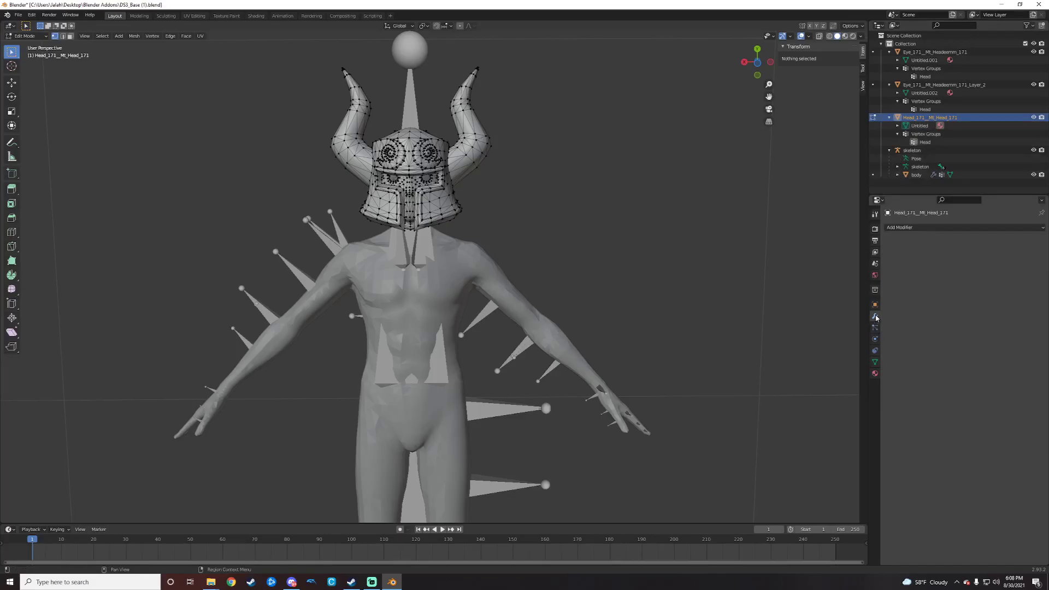
{"action": "left_click", "coordinate": [938, 226]}
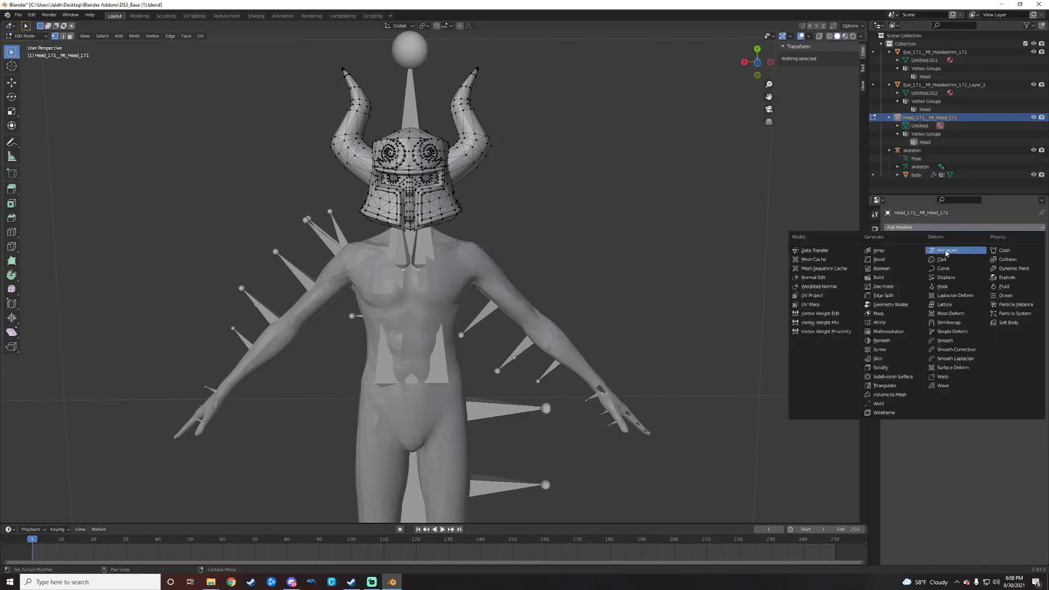
{"action": "left_click", "coordinate": [942, 251]}
{"action": "left_click", "coordinate": [956, 254]}
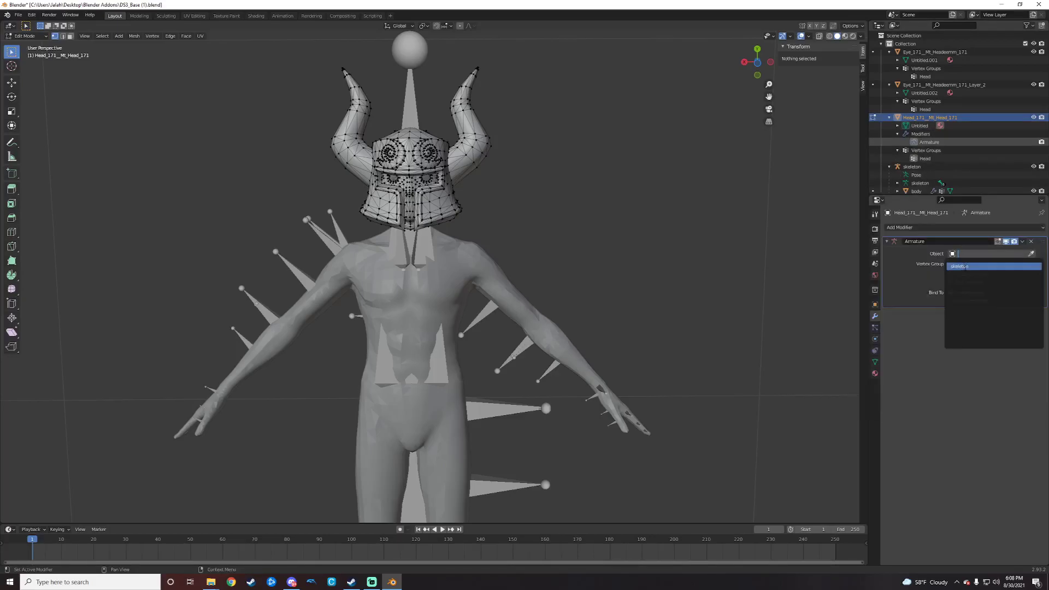
{"action": "left_click", "coordinate": [959, 266]}
Step: Add an Armature modifier to the Layer_2 eye mesh with skeleton as its object
{"action": "left_click", "coordinate": [872, 86]}
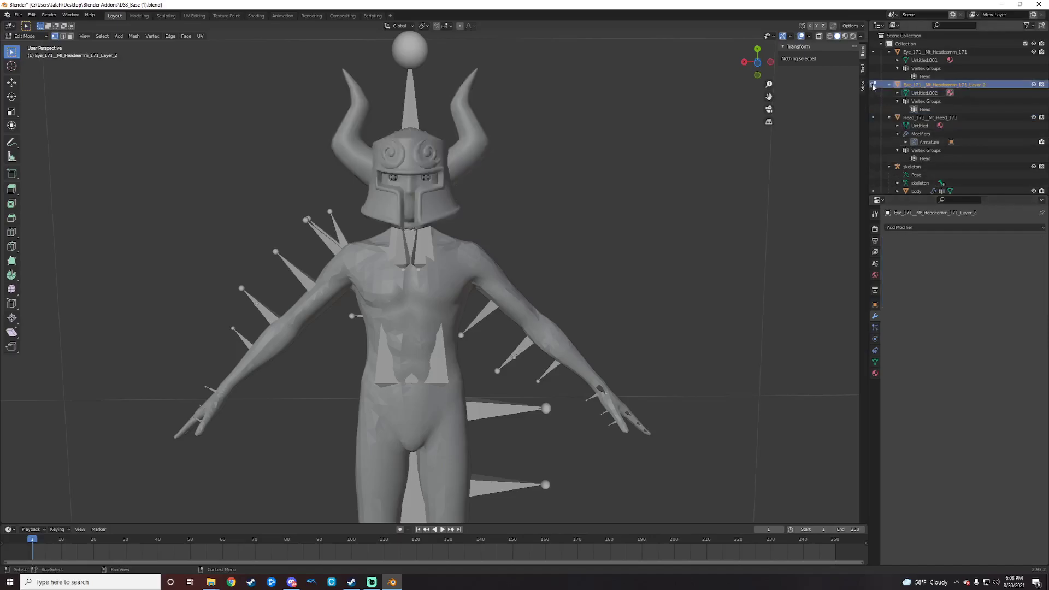
{"action": "left_click", "coordinate": [931, 228]}
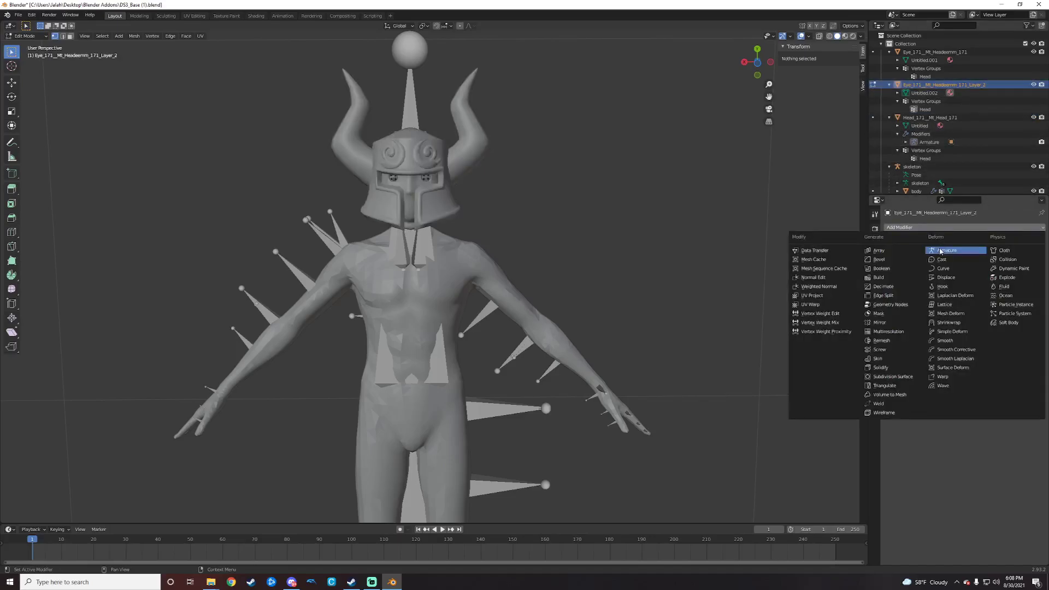
{"action": "left_click", "coordinate": [946, 250]}
{"action": "left_click", "coordinate": [955, 254]}
{"action": "left_click", "coordinate": [957, 266]}
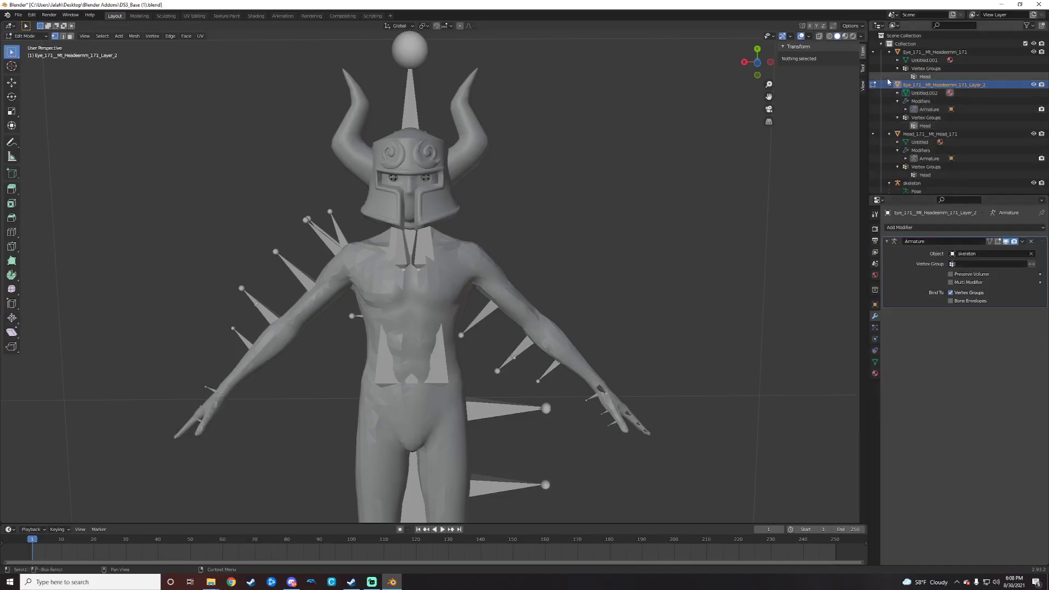
Step: Add an Armature modifier targeting skeleton to the first Eye_171 mesh and collapse the modifier's settings
{"action": "left_click", "coordinate": [873, 51]}
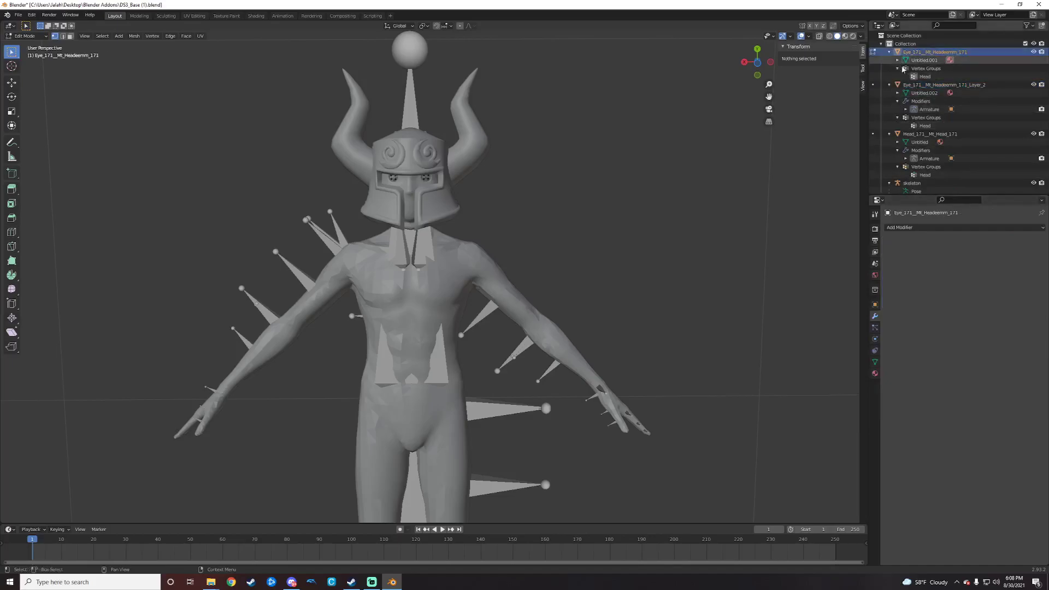
{"action": "left_click", "coordinate": [926, 226]}
{"action": "left_click", "coordinate": [947, 251]}
{"action": "left_click", "coordinate": [957, 255]}
{"action": "left_click", "coordinate": [956, 267]}
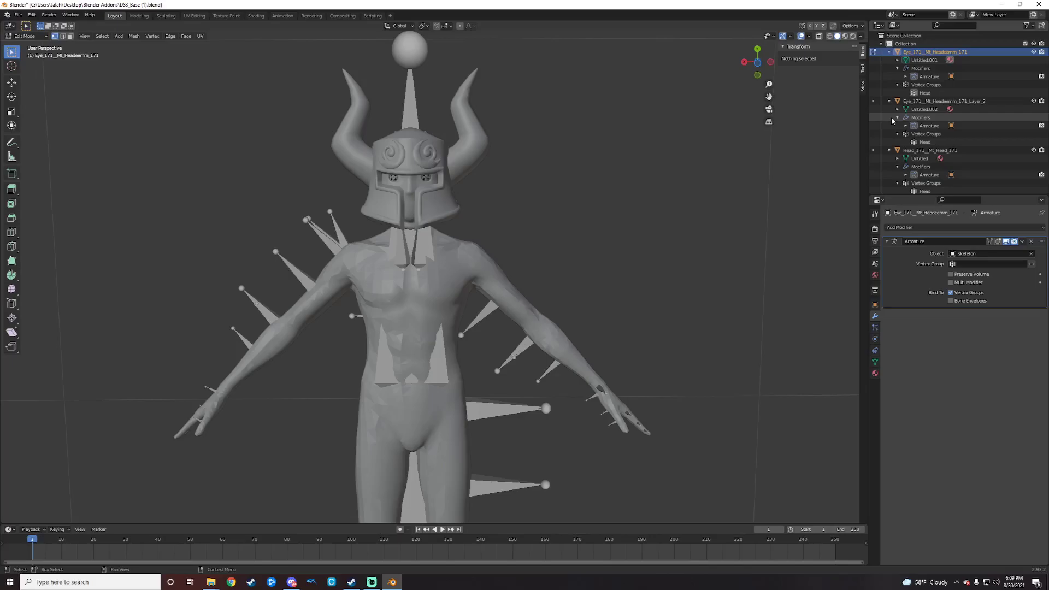
{"action": "left_click", "coordinate": [886, 242]}
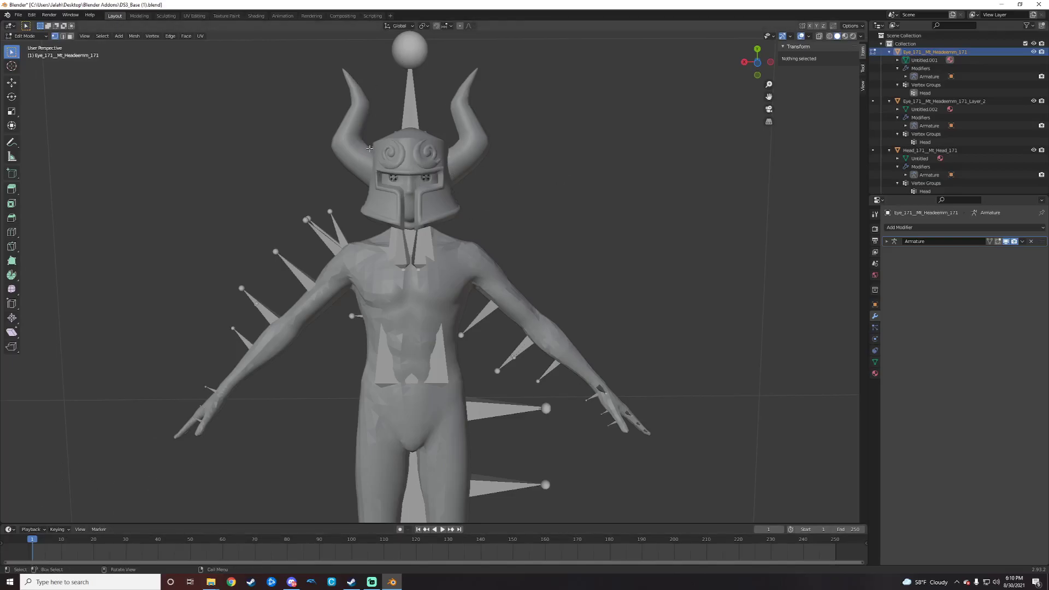
Step: Return to Object Mode, select the Head_171 helmet mesh and collapse the three helmet meshes in the outliner
{"action": "left_click", "coordinate": [27, 36]}
{"action": "left_click", "coordinate": [30, 46]}
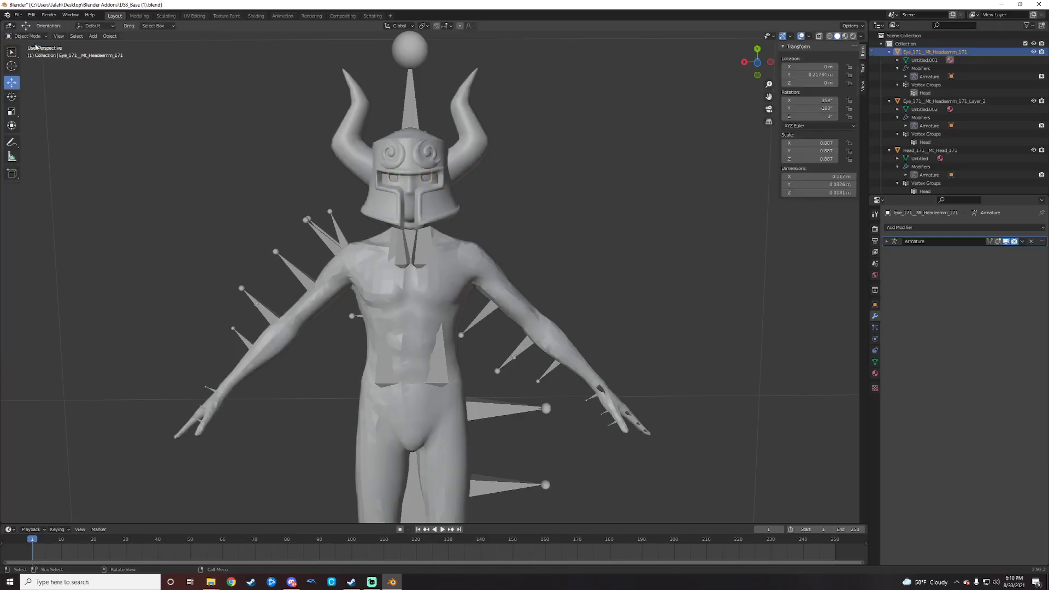
{"action": "left_click", "coordinate": [458, 151]}
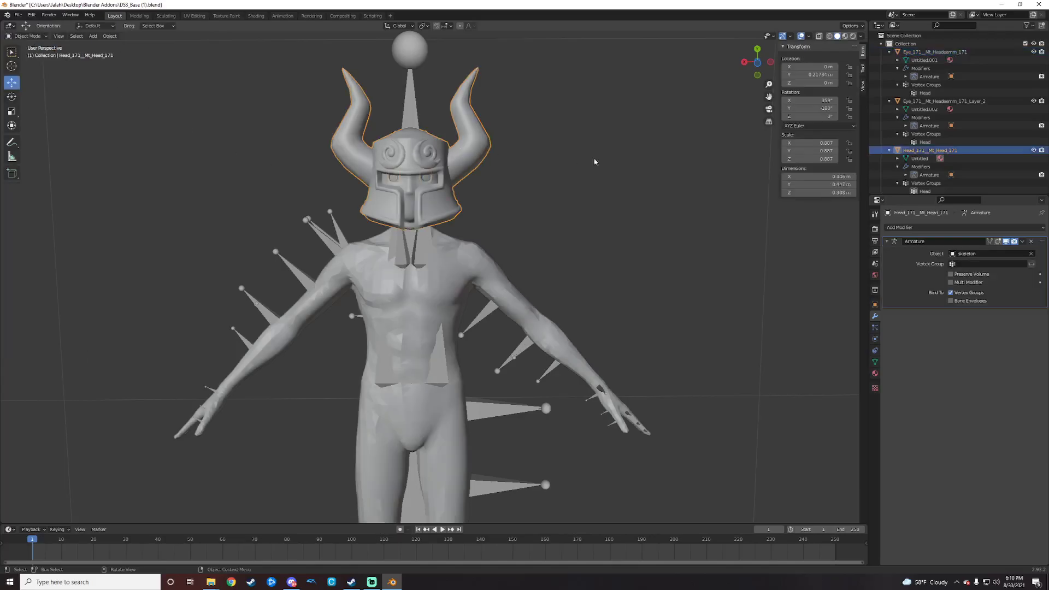
{"action": "left_click", "coordinate": [889, 150]}
{"action": "left_click", "coordinate": [889, 101]}
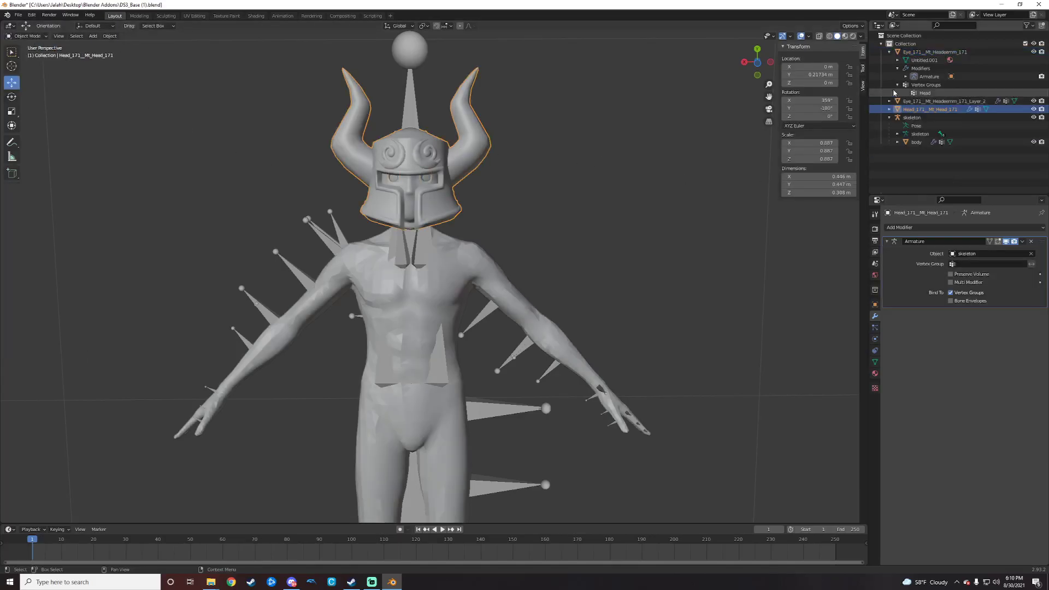
{"action": "left_click", "coordinate": [889, 52]}
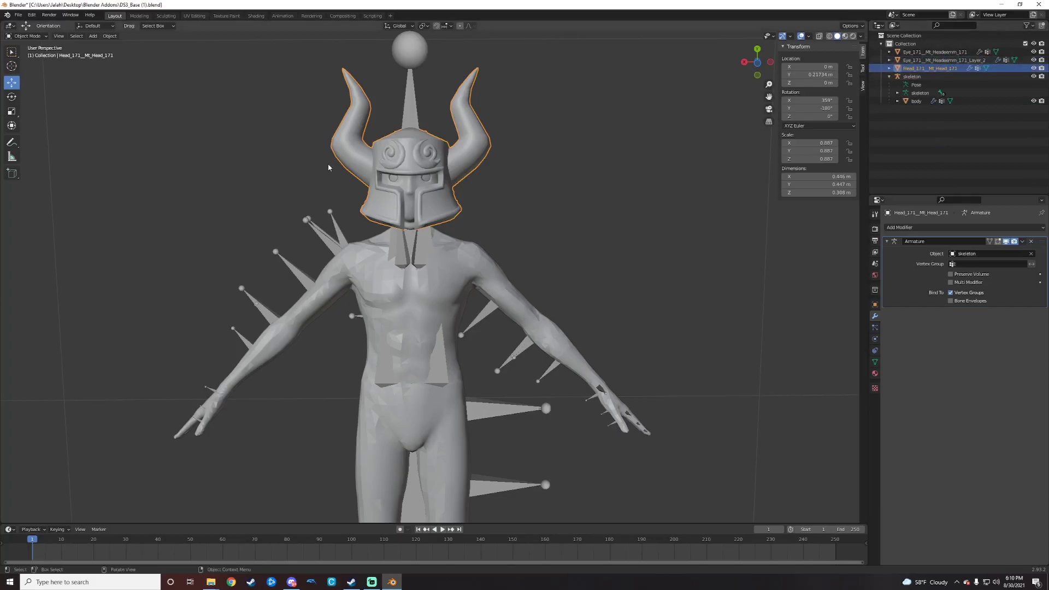
Step: Switch the Head_171 helmet mesh to Weight Paint mode and inspect its weights from below and around the lower rim
{"action": "left_click", "coordinate": [28, 36]}
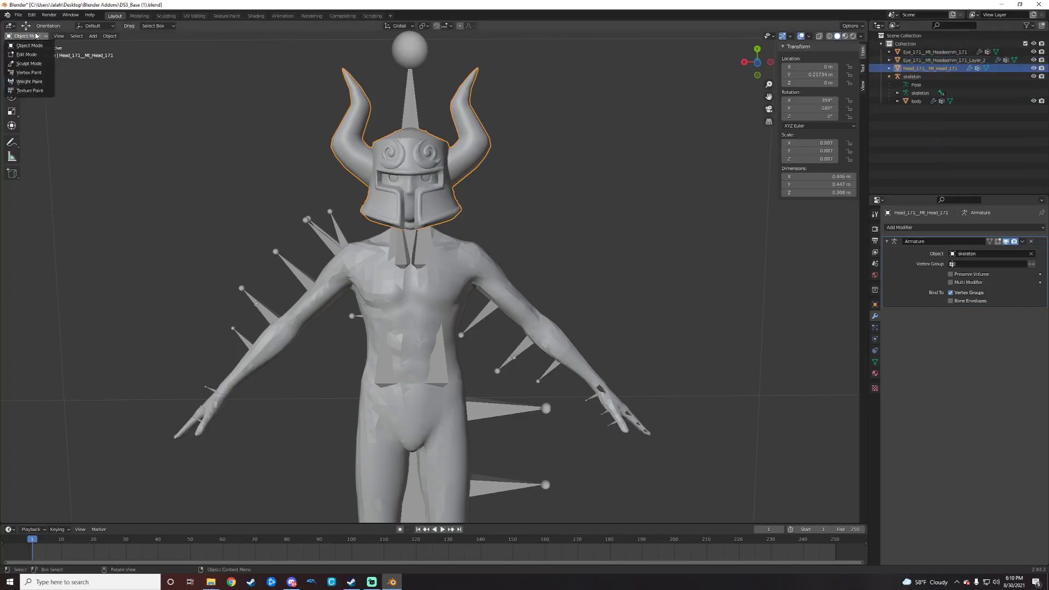
{"action": "left_click", "coordinate": [36, 85]}
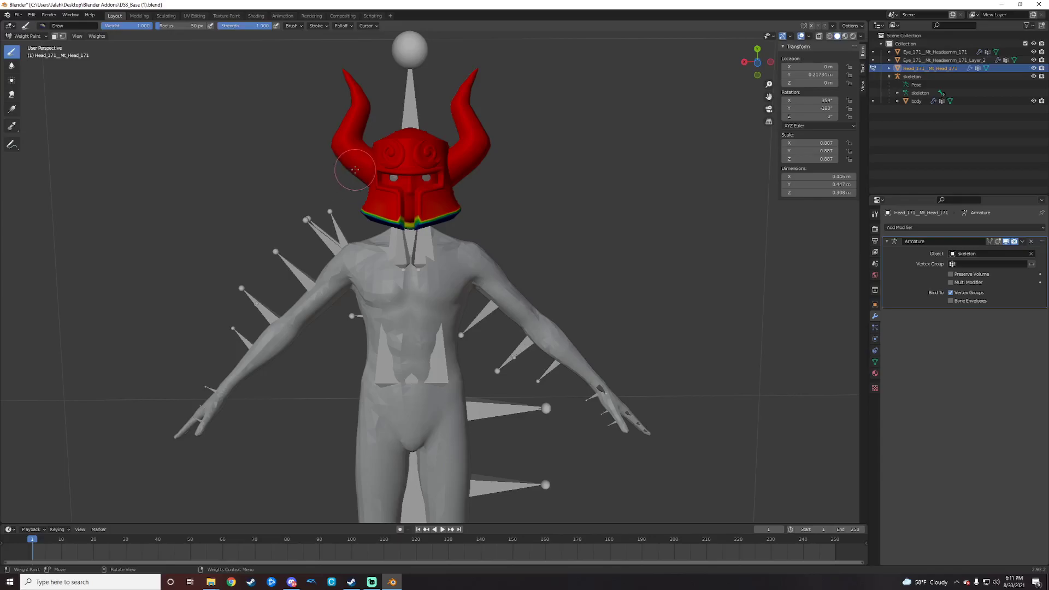
{"action": "middle_click_drag", "start_coordinate": [602, 288], "coordinate": [613, 262]}
{"action": "mouse_move", "coordinate": [623, 257]}
{"action": "middle_mouse_down"}
{"action": "mouse_move", "coordinate": [561, 239]}
{"action": "mouse_move", "coordinate": [463, 141]}
{"action": "middle_mouse_up"}
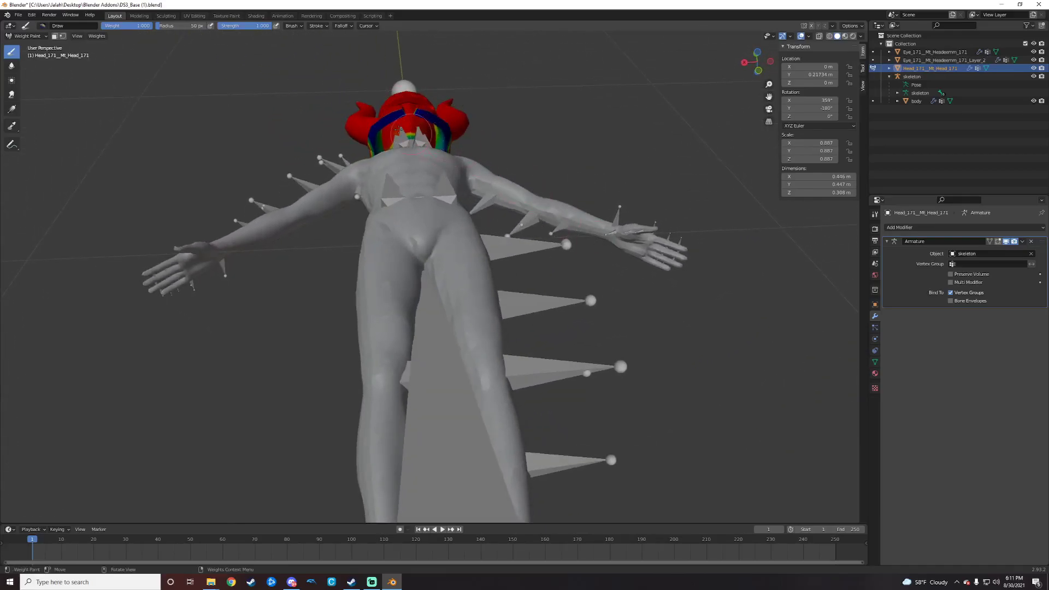
{"action": "middle_click_drag", "start_coordinate": [574, 159], "coordinate": [575, 203]}
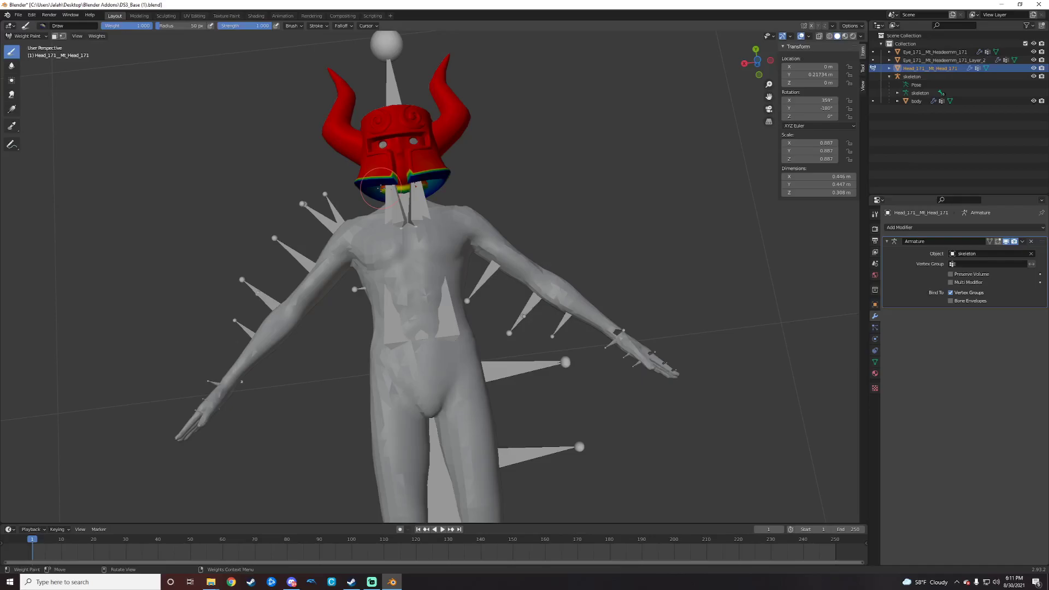
{"action": "middle_click_drag", "start_coordinate": [480, 182], "coordinate": [520, 197]}
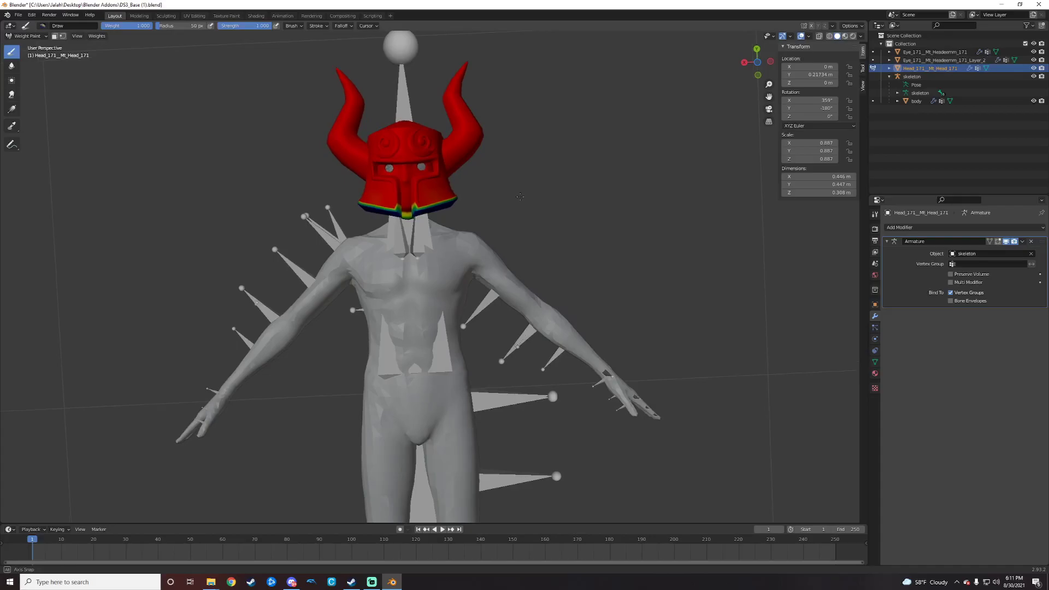
Step: Toggle the Draw brush's Accumulate option and paint the Head_171 helmet's whole lower rim at weight 1.000 from several angles
{"action": "left_click", "coordinate": [293, 26]}
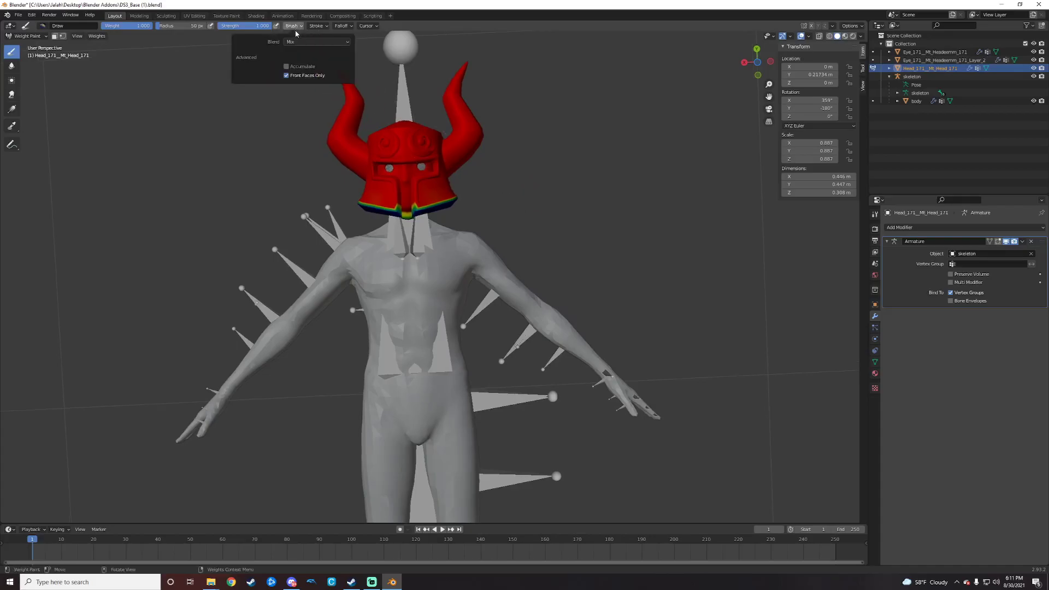
{"action": "left_click", "coordinate": [286, 66]}
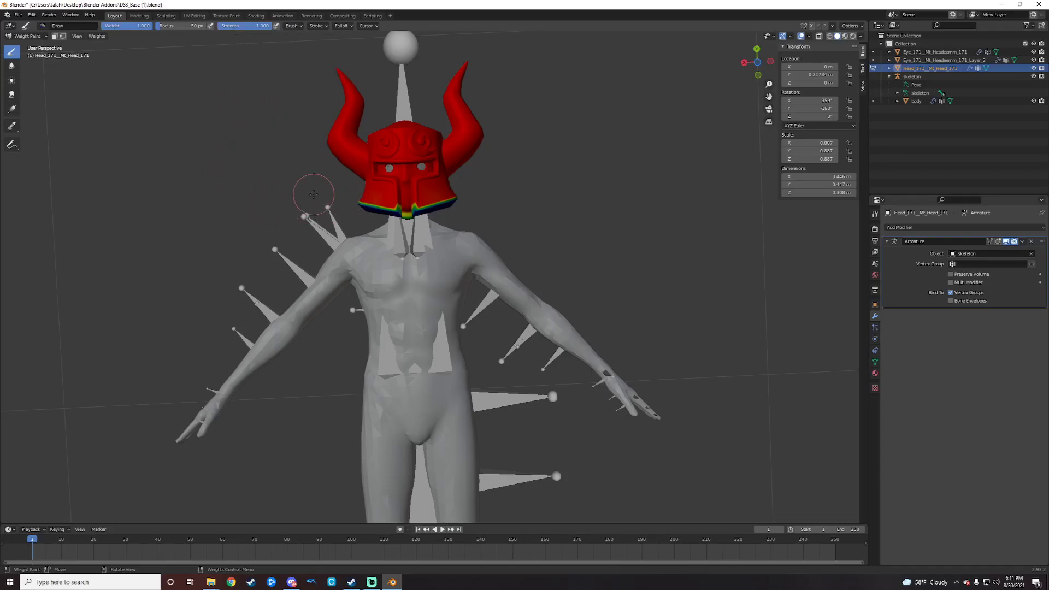
{"action": "mouse_move", "coordinate": [369, 202]}
{"action": "left_mouse_down"}
{"action": "mouse_move", "coordinate": [486, 187]}
{"action": "mouse_move", "coordinate": [288, 205]}
{"action": "mouse_move", "coordinate": [533, 197]}
{"action": "mouse_move", "coordinate": [510, 189]}
{"action": "left_mouse_up"}
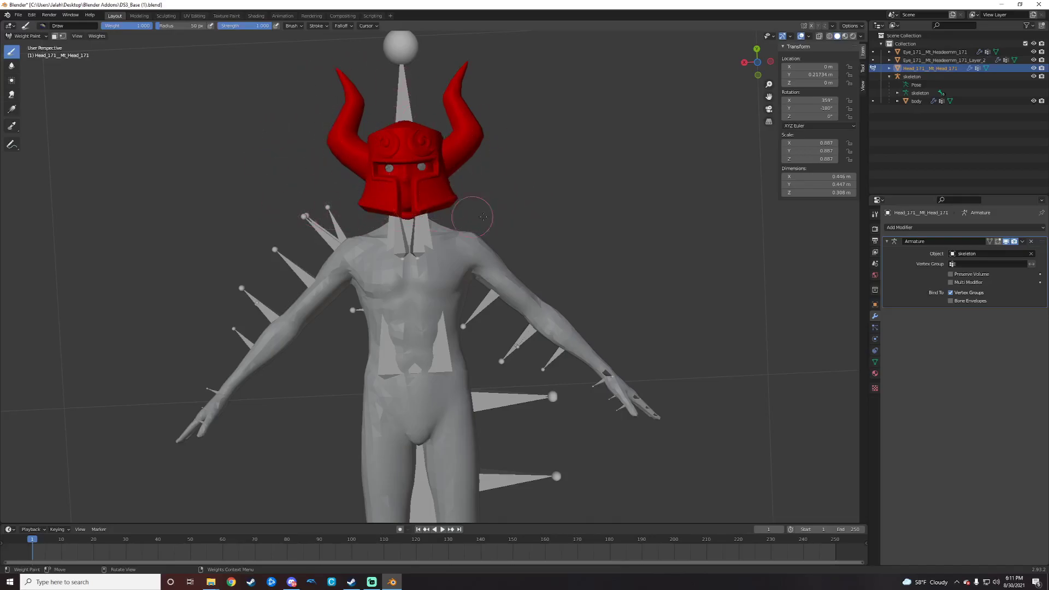
{"action": "middle_click_drag", "start_coordinate": [570, 220], "coordinate": [582, 153]}
{"action": "left_click_drag", "start_coordinate": [346, 123], "coordinate": [504, 173]}
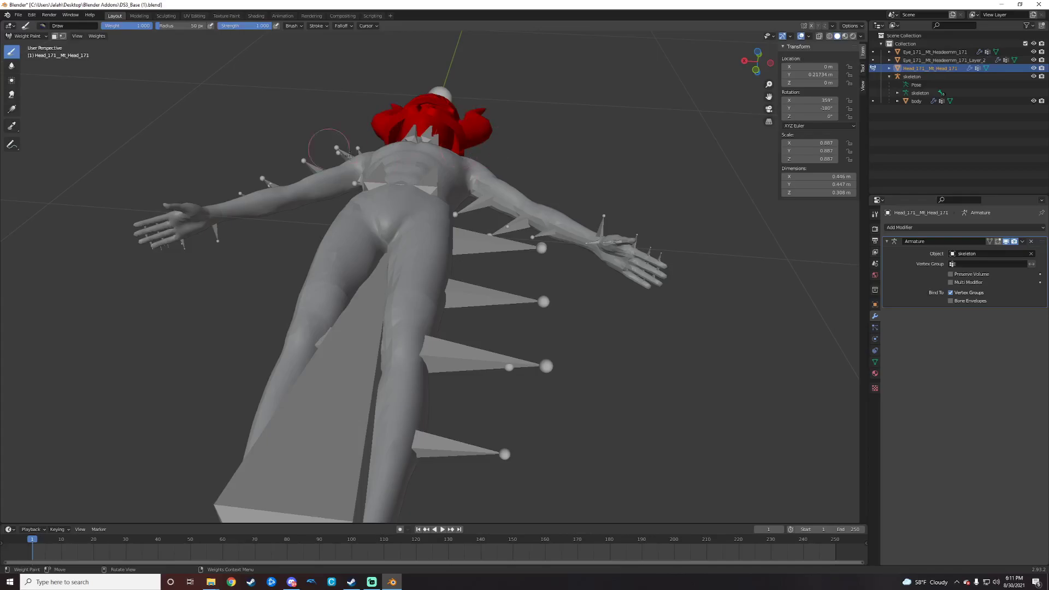
{"action": "middle_click_drag", "start_coordinate": [678, 170], "coordinate": [432, 221]}
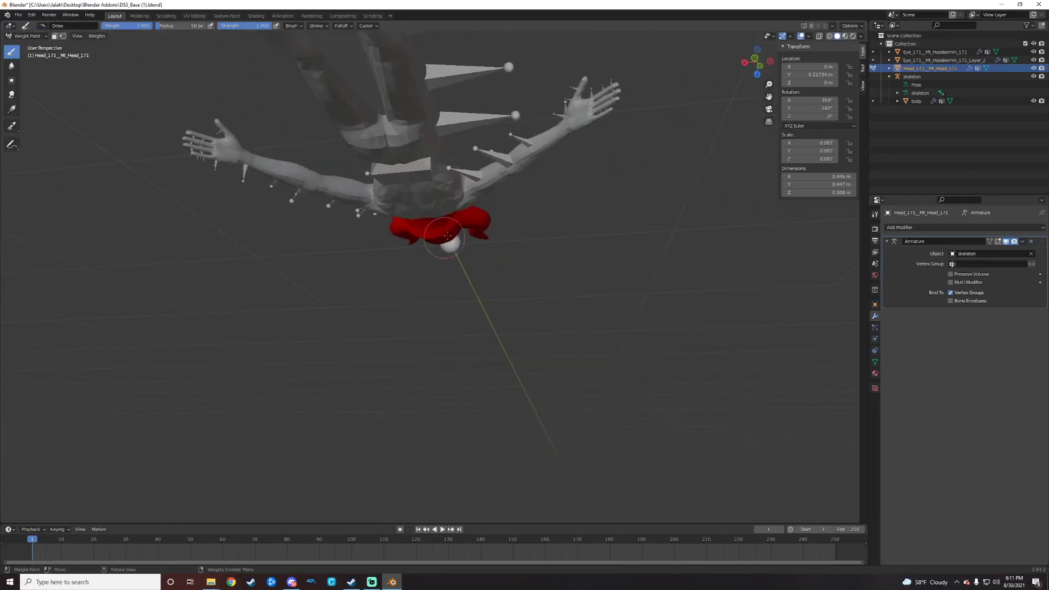
{"action": "mouse_move", "coordinate": [753, 59]}
{"action": "left_mouse_down"}
{"action": "mouse_move", "coordinate": [697, 148]}
{"action": "mouse_move", "coordinate": [469, 124]}
{"action": "left_mouse_up"}
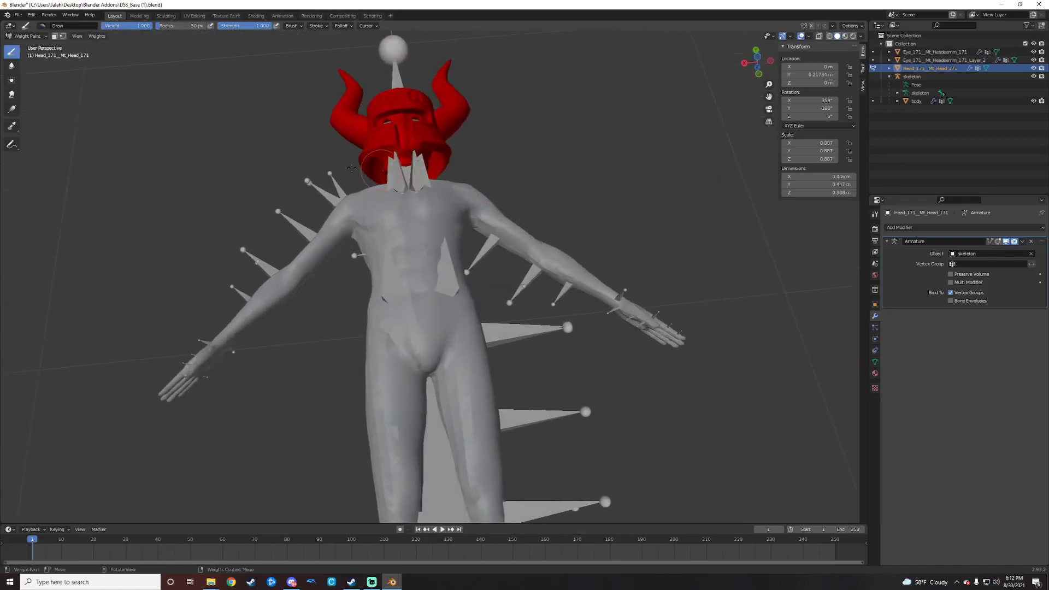
{"action": "mouse_move", "coordinate": [697, 106]}
{"action": "middle_mouse_down"}
{"action": "mouse_move", "coordinate": [701, 133]}
{"action": "mouse_move", "coordinate": [695, 124]}
{"action": "middle_mouse_up"}
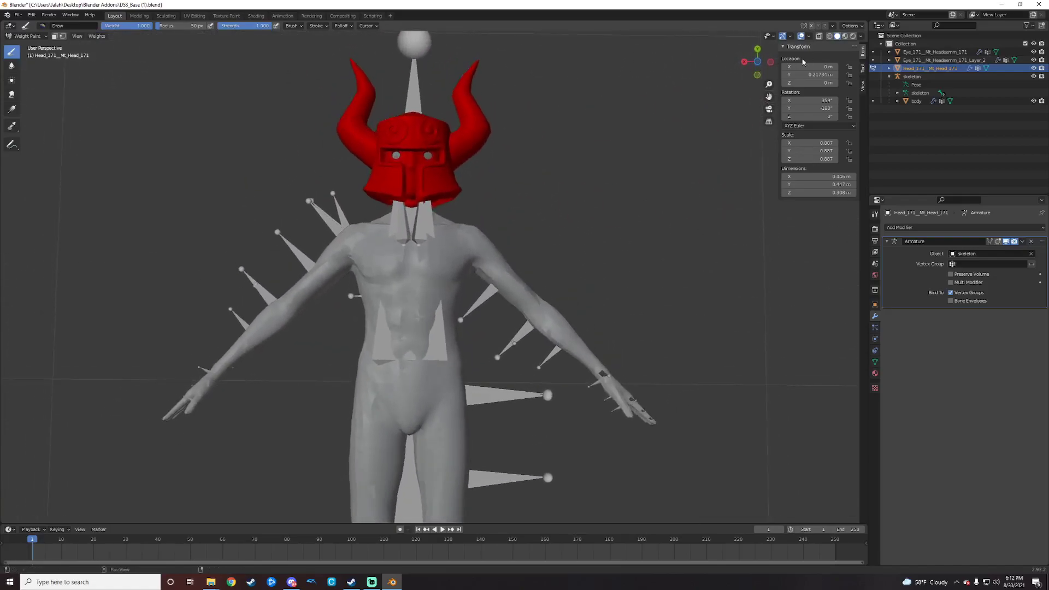
Step: Check the painted weights of the Layer_2 and the first Eye_171 mesh, and return to Object Mode
{"action": "left_click", "coordinate": [872, 60]}
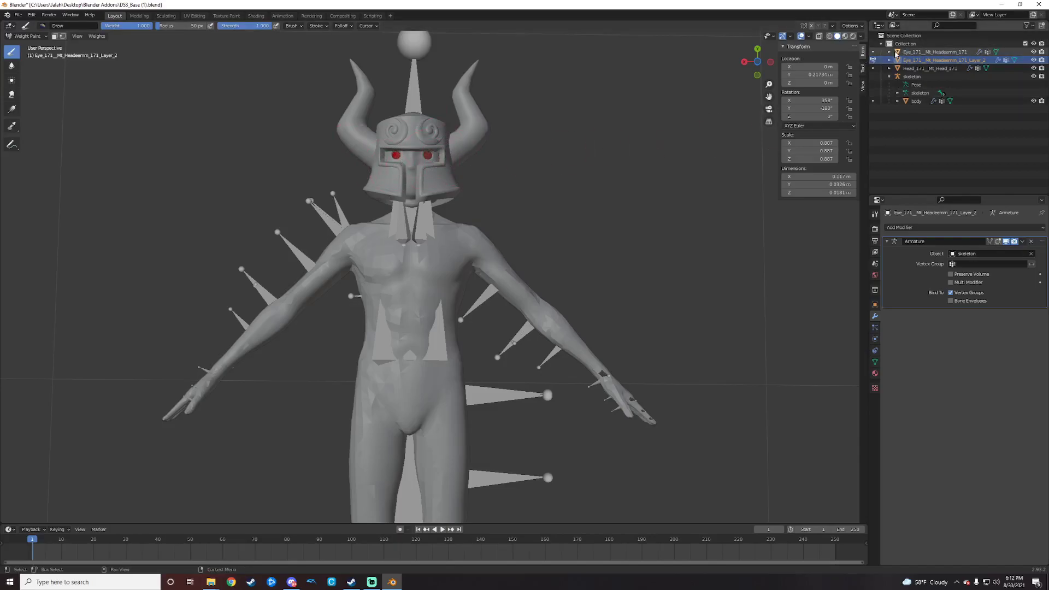
{"action": "left_click", "coordinate": [873, 51]}
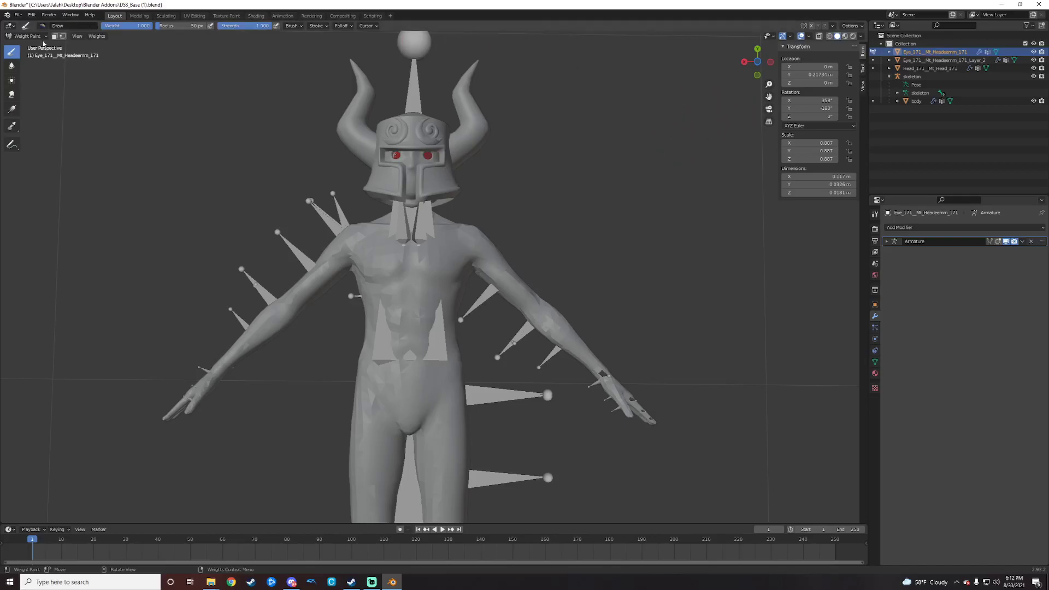
{"action": "left_click", "coordinate": [26, 36]}
{"action": "left_click", "coordinate": [29, 45]}
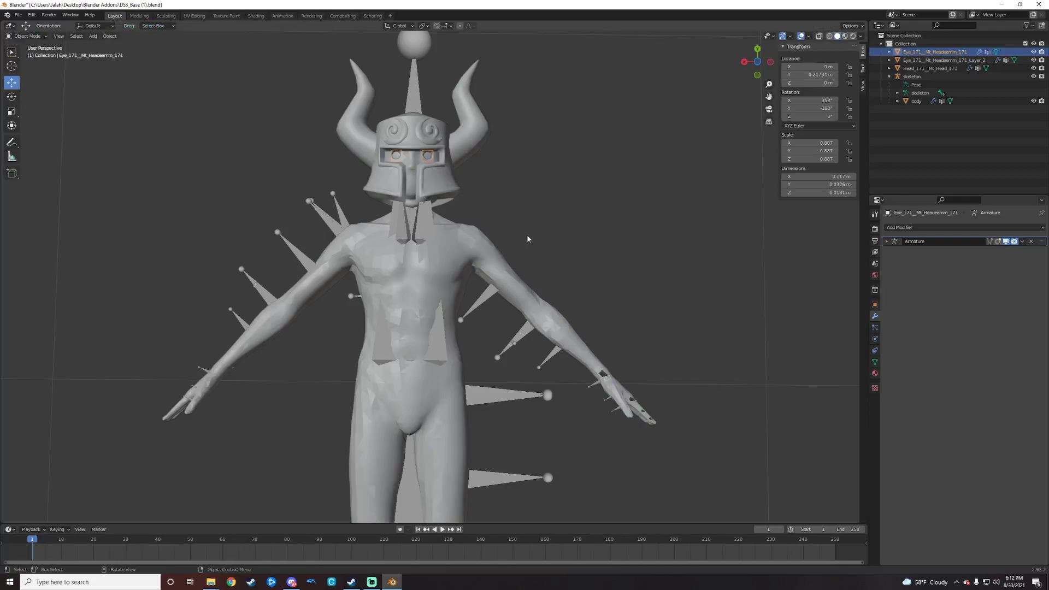
Step: Delete the body mesh so only the helmet meshes and skeleton remain, and leave the Head_171 helmet selected
{"action": "left_click", "coordinate": [456, 244]}
{"action": "right_click", "coordinate": [456, 244]}
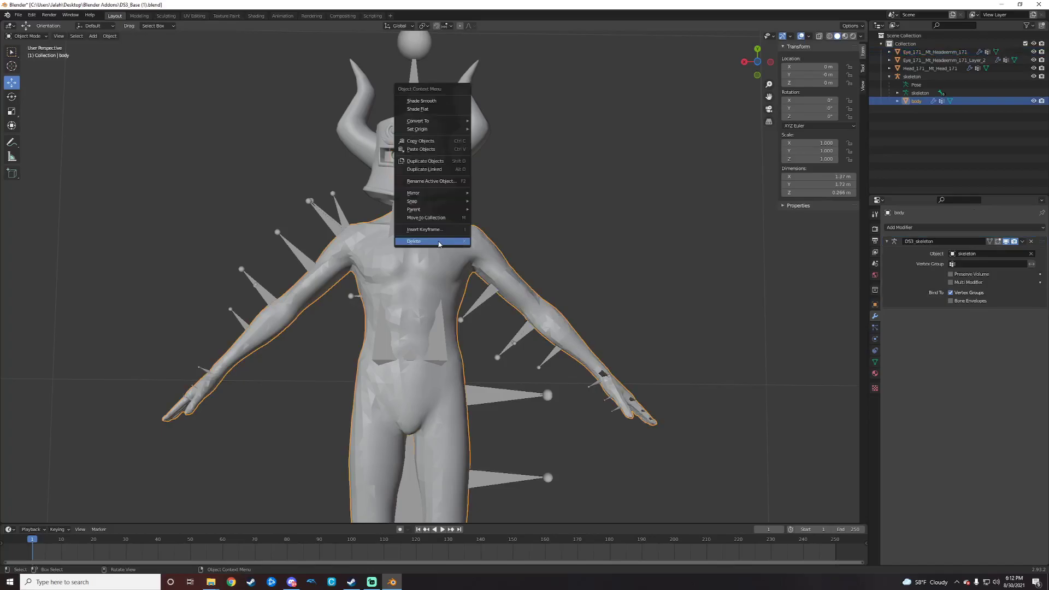
{"action": "left_click", "coordinate": [438, 243]}
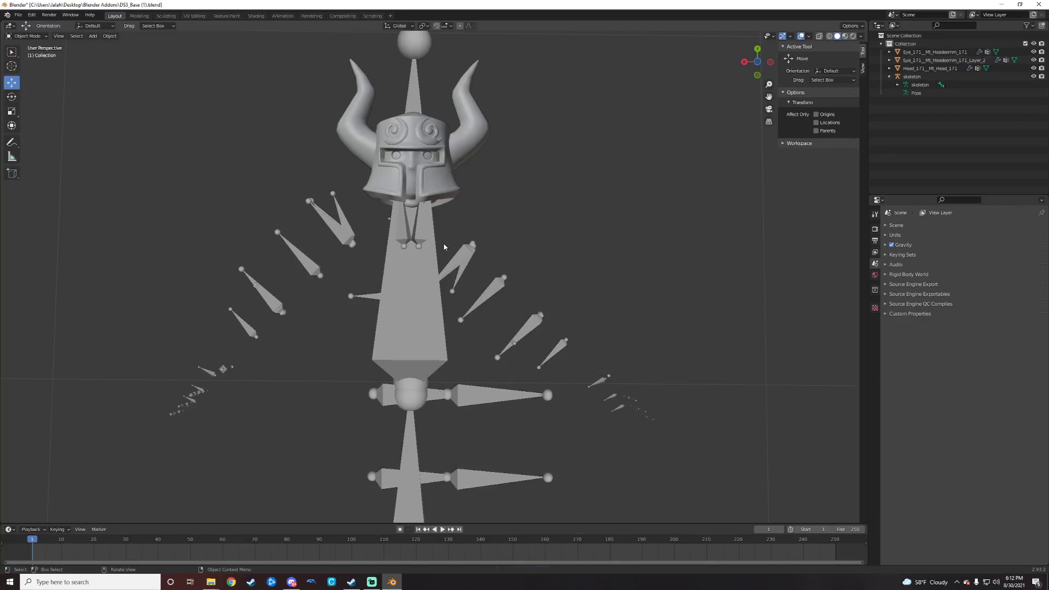
{"action": "left_click_drag", "start_coordinate": [304, 72], "coordinate": [560, 222]}
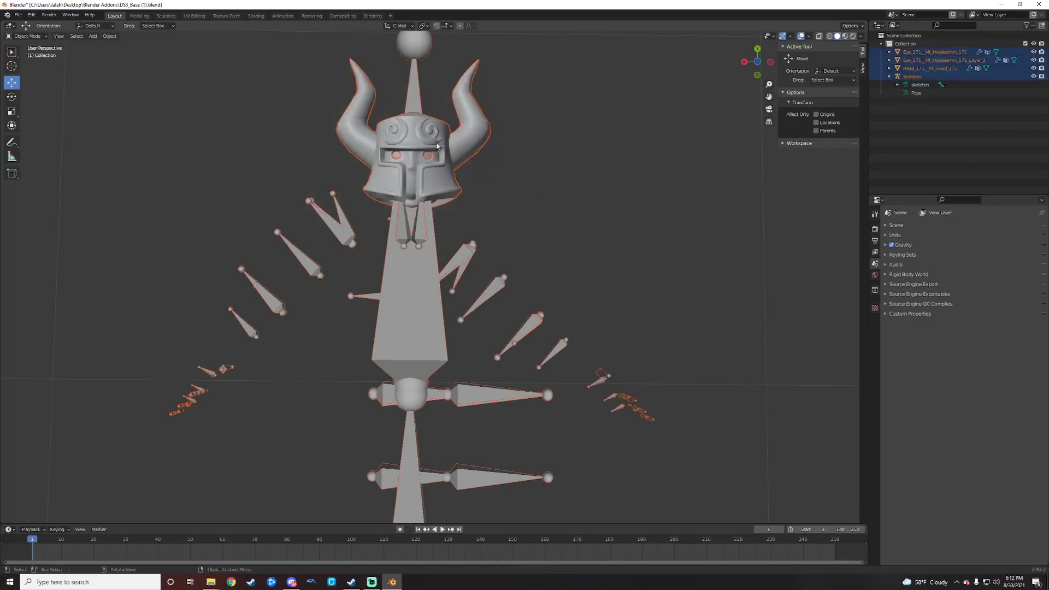
{"action": "left_click", "coordinate": [442, 175]}
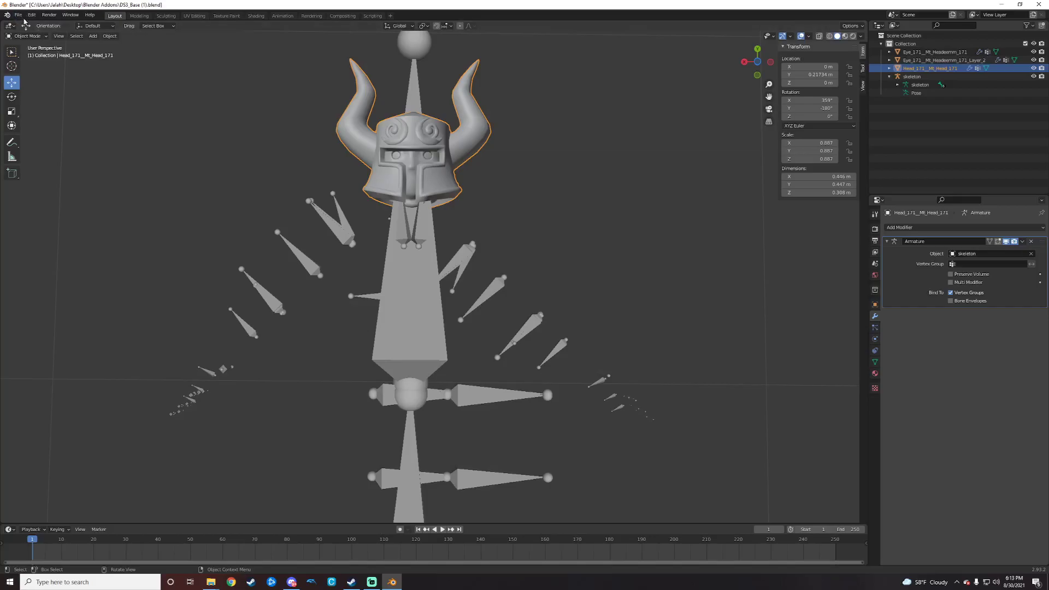
Step: Export the scene as an FBX file named tuthelm.fbx into the Phantom Helmet folder
{"action": "left_click", "coordinate": [18, 16]}
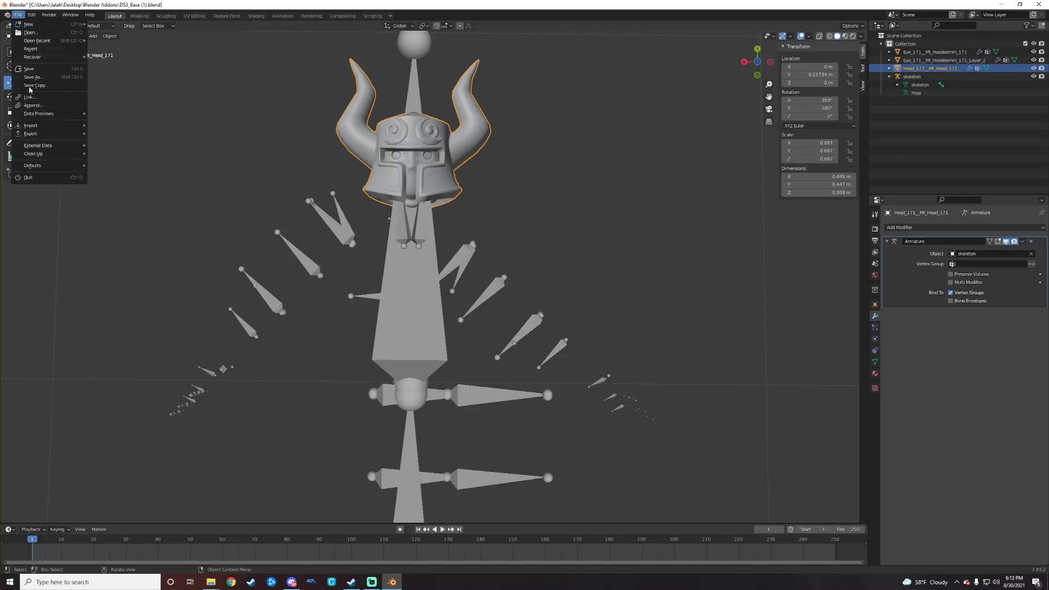
{"action": "mouse_move", "coordinate": [28, 135]}
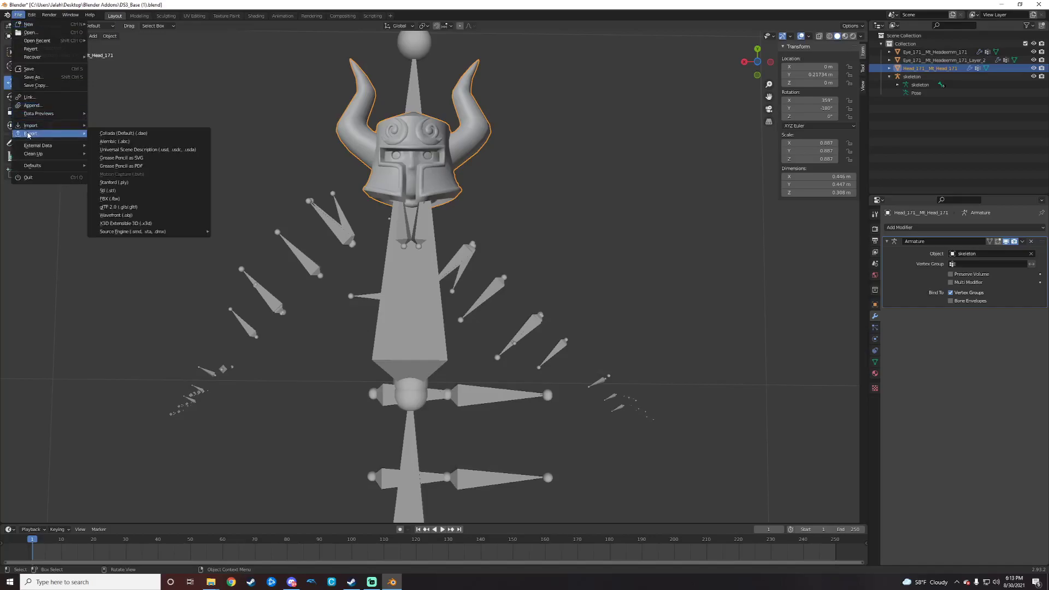
{"action": "left_click", "coordinate": [124, 200]}
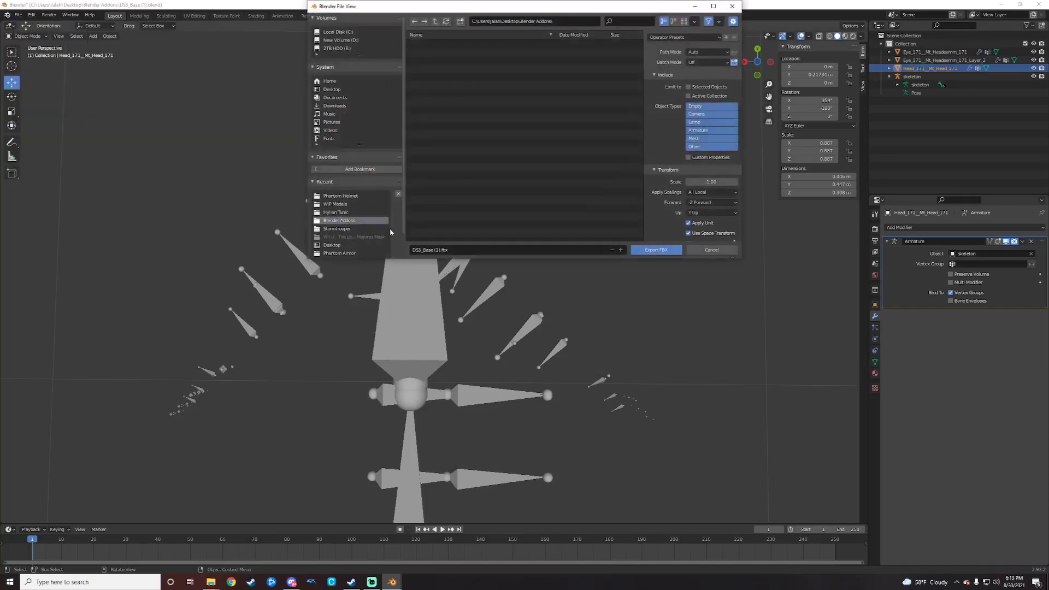
{"action": "left_click", "coordinate": [443, 252]}
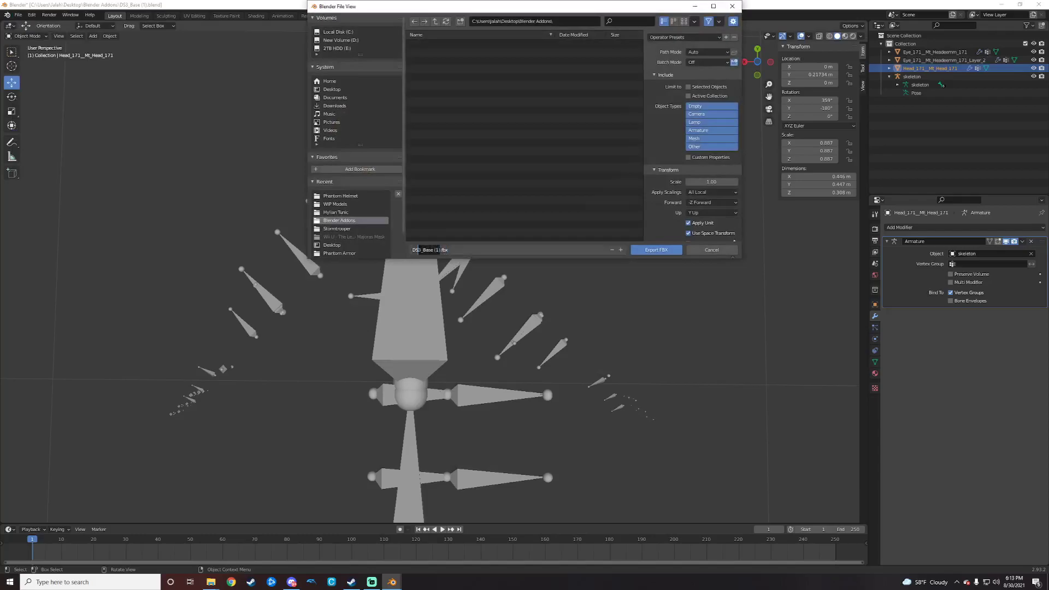
{"action": "type", "text": "tuthelm"}
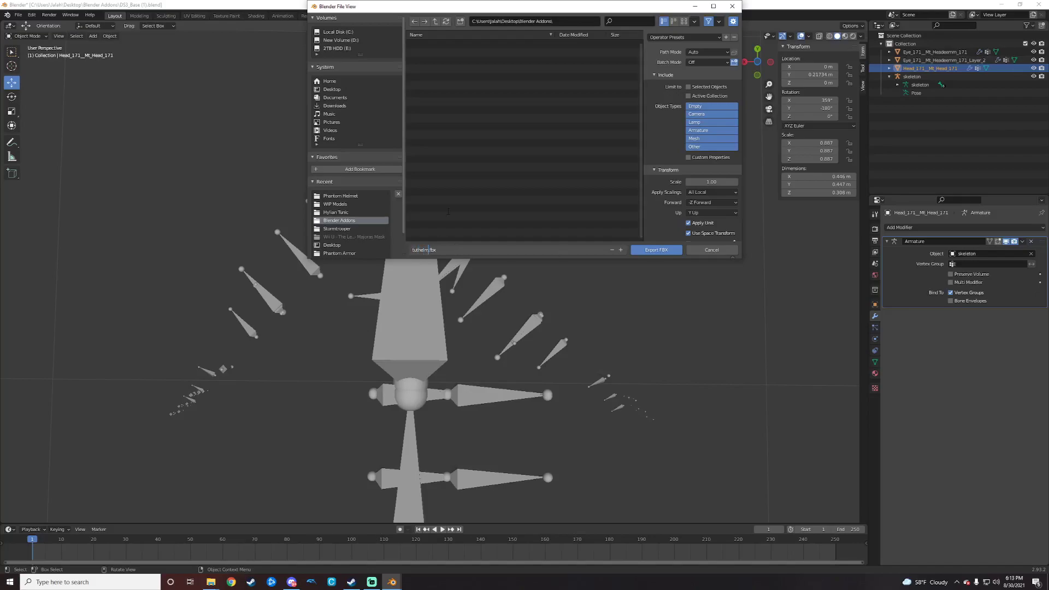
{"action": "left_click", "coordinate": [341, 196]}
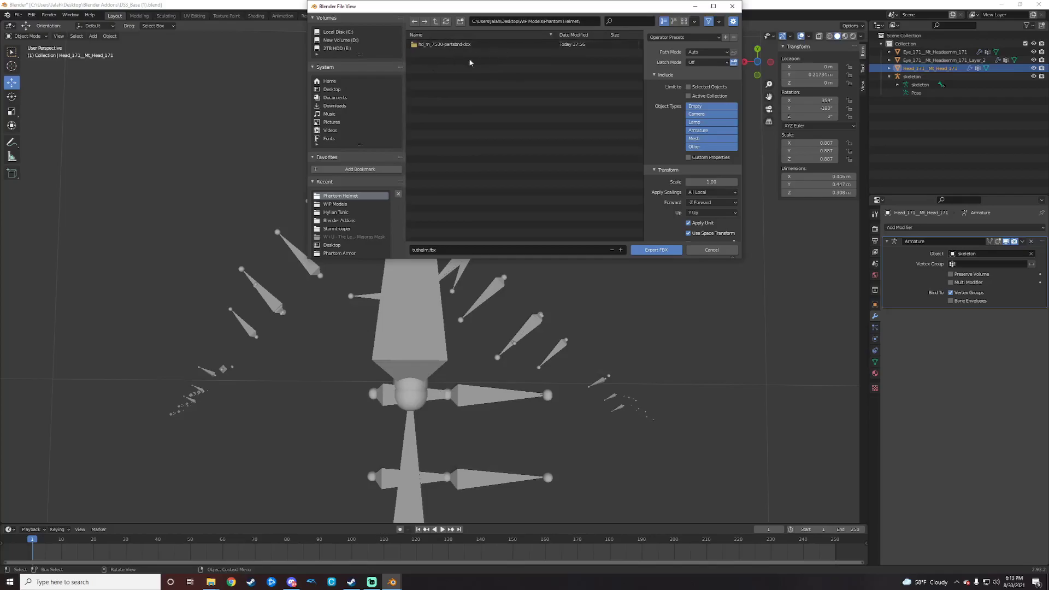
{"action": "left_click", "coordinate": [655, 251]}
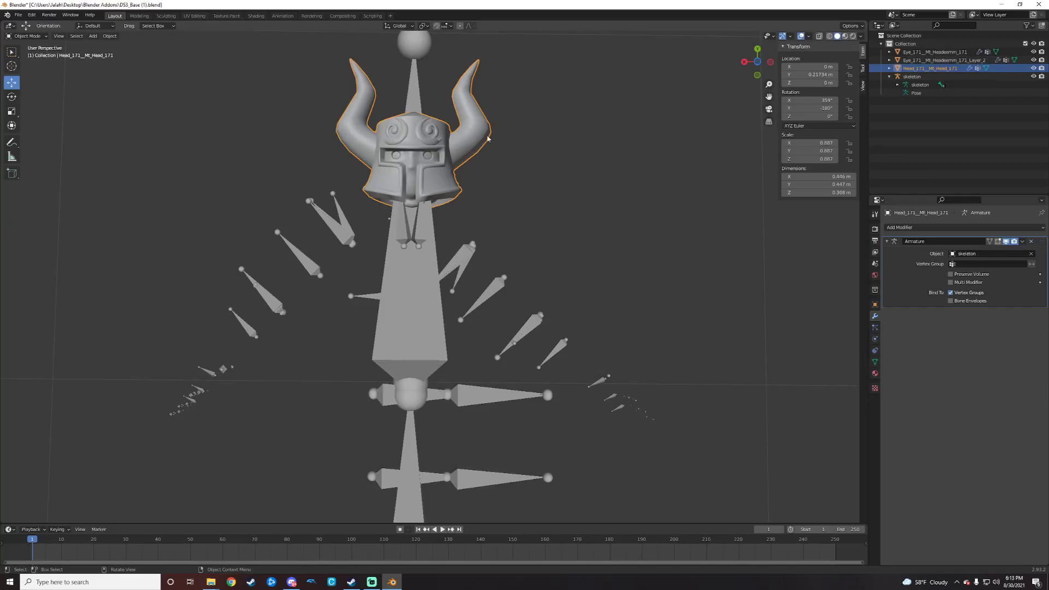
Step: Minimize Blender, close the Blender Addons folder, open UseThisFileToImport3Dcharater.flver in FLVER Editor, and reposition and enlarge its viewer window
{"action": "left_click", "coordinate": [1001, 4]}
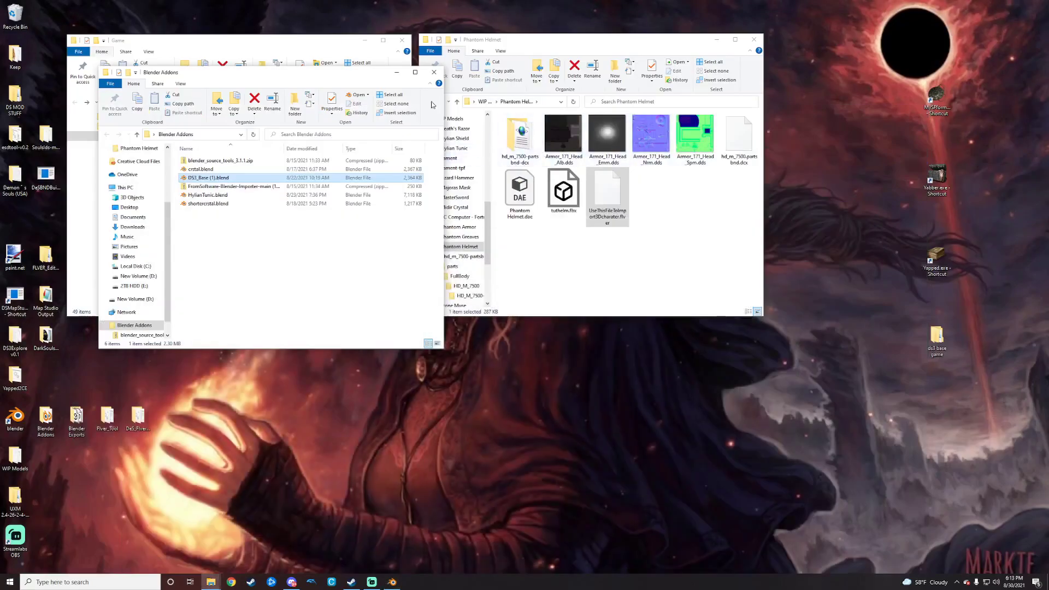
{"action": "left_click", "coordinate": [434, 72]}
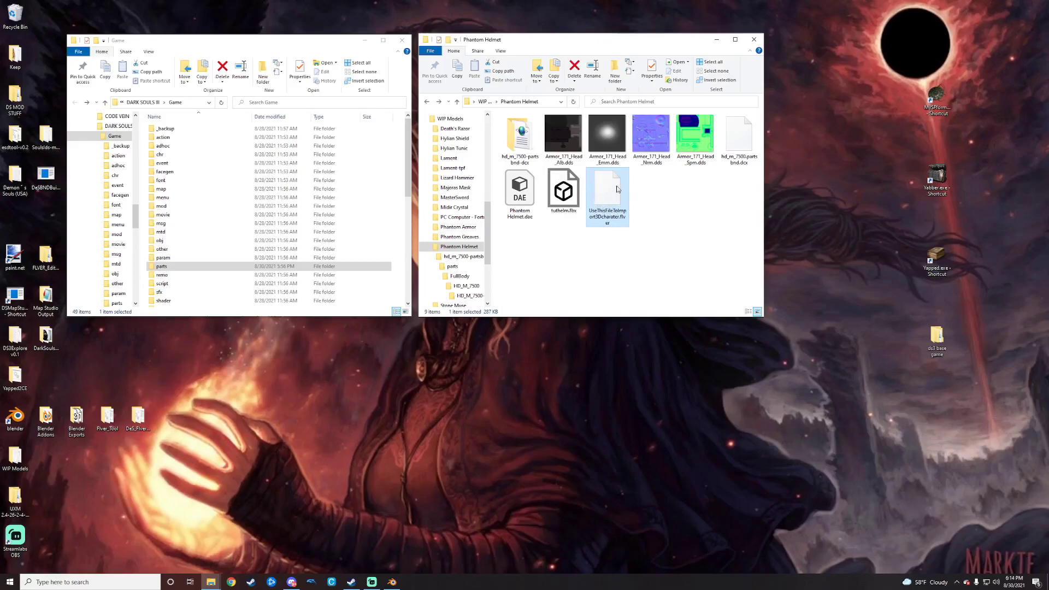
{"action": "left_click_drag", "start_coordinate": [622, 191], "coordinate": [936, 98]}
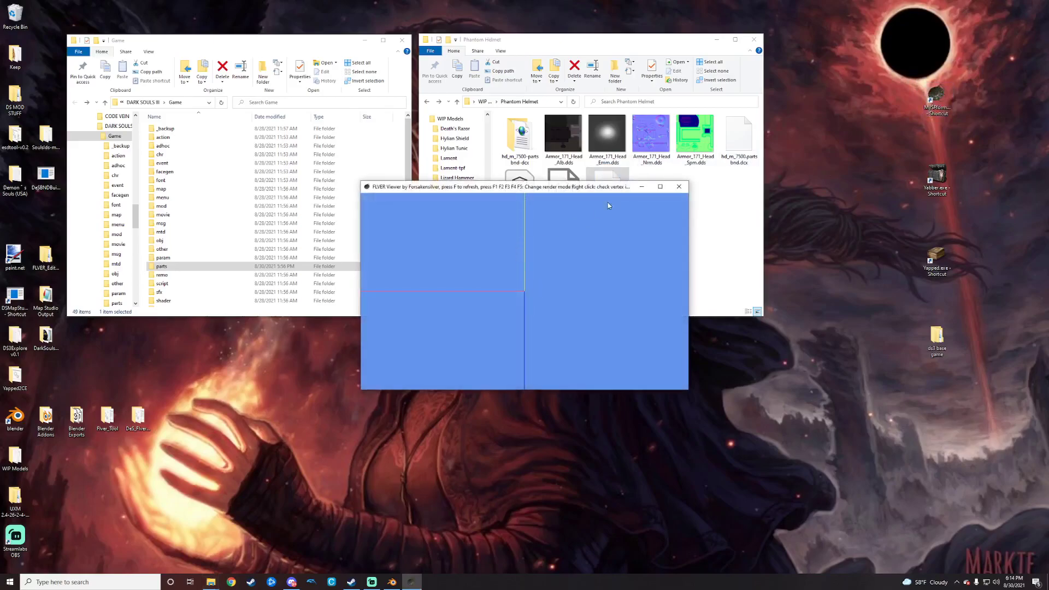
{"action": "left_click_drag", "start_coordinate": [593, 187], "coordinate": [808, 113]}
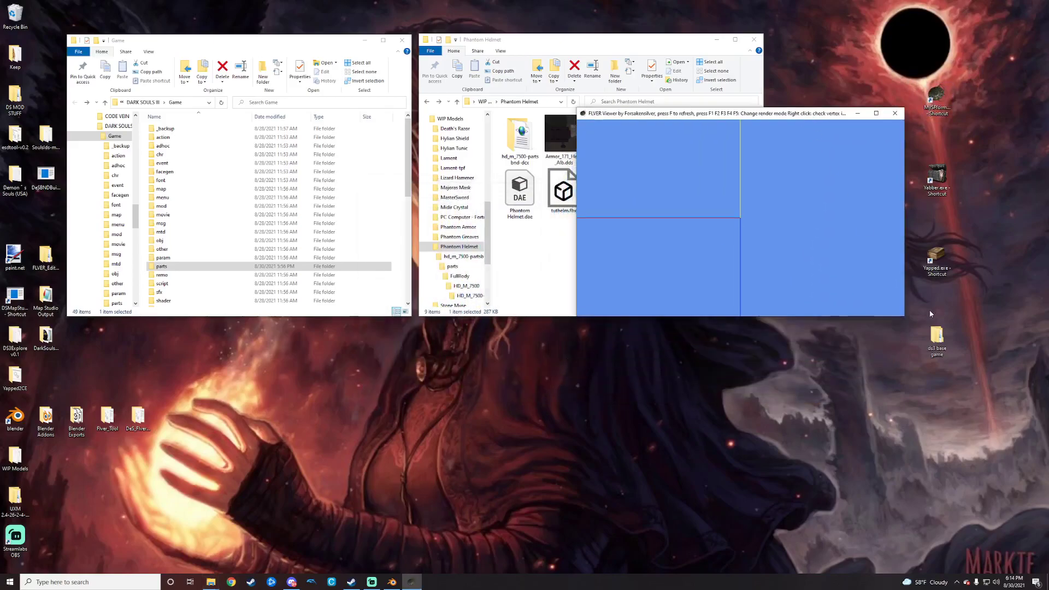
{"action": "left_click_drag", "start_coordinate": [902, 317], "coordinate": [932, 366]}
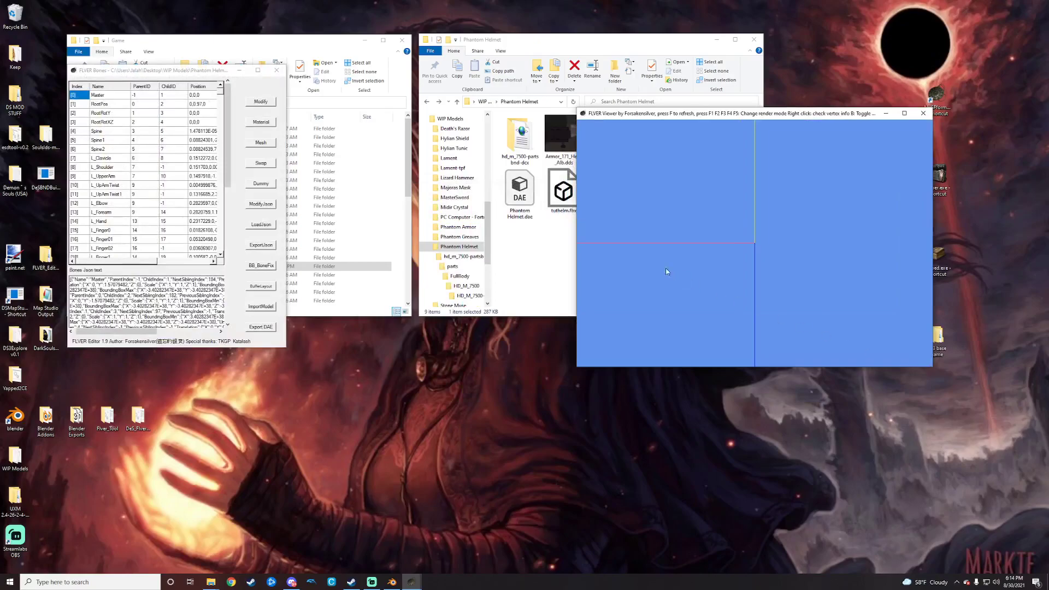
Step: Import tuthelm.fbx from the Phantom Helmet folder into the FLVER, declining both the YZ axis switch and automatic texture paths
{"action": "left_click", "coordinate": [258, 308]}
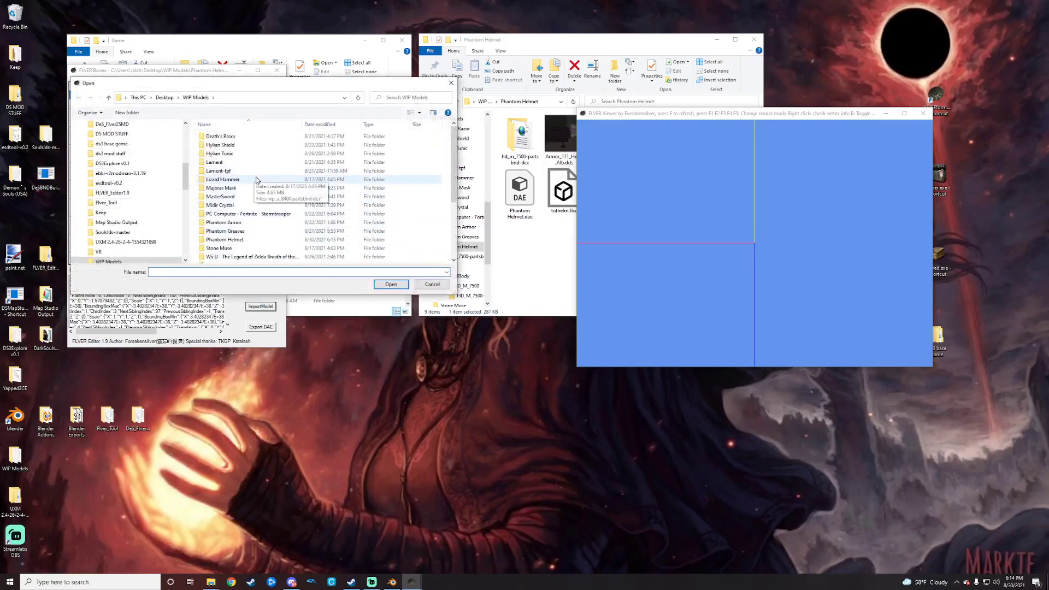
{"action": "scroll", "coordinate": [241, 191], "scroll_direction": "down", "scroll_amount": 1}
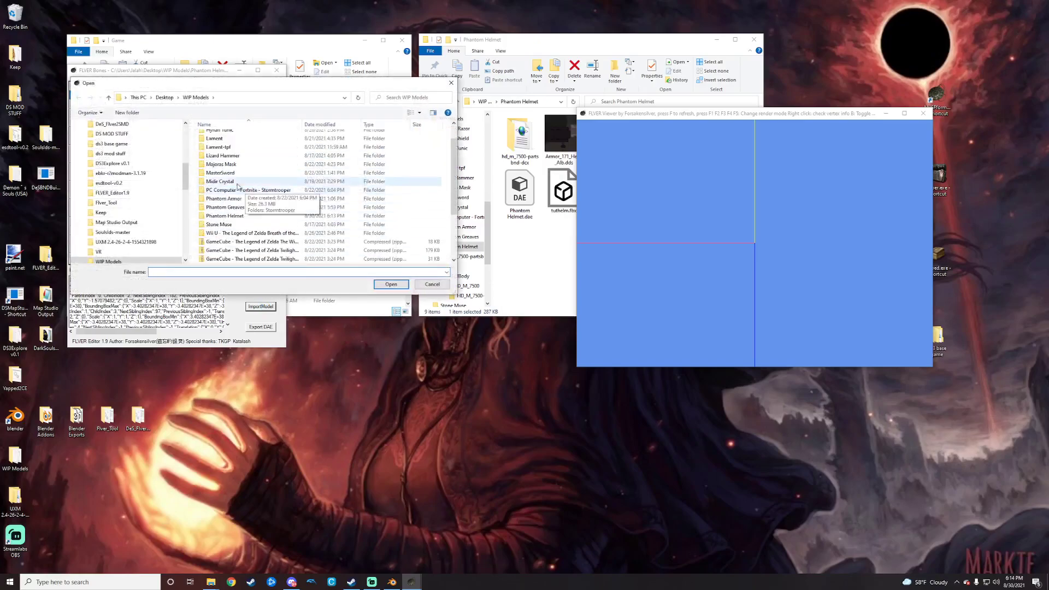
{"action": "double_click", "coordinate": [239, 217]}
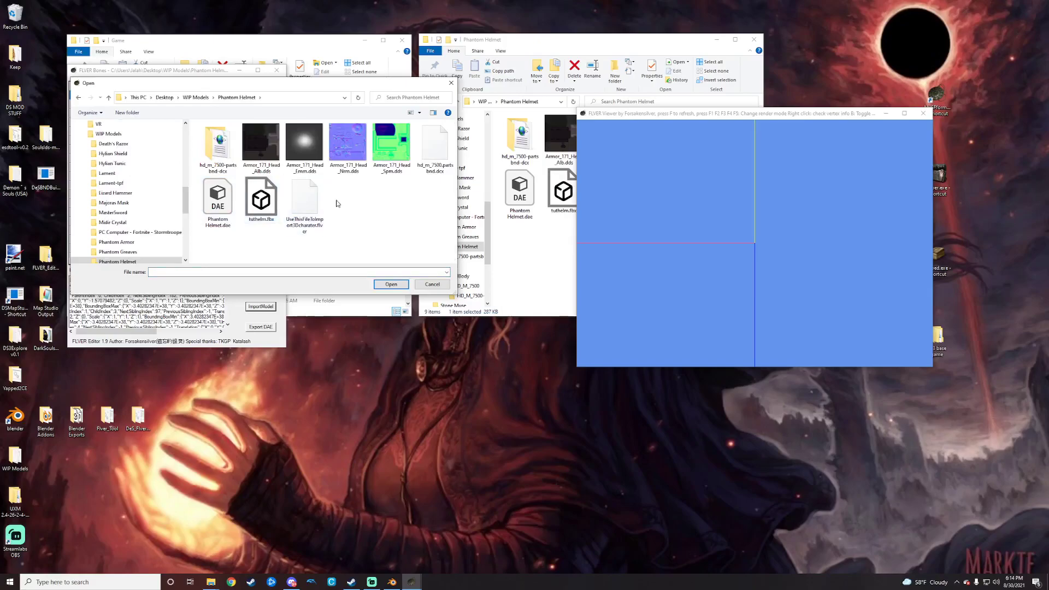
{"action": "left_click", "coordinate": [261, 198]}
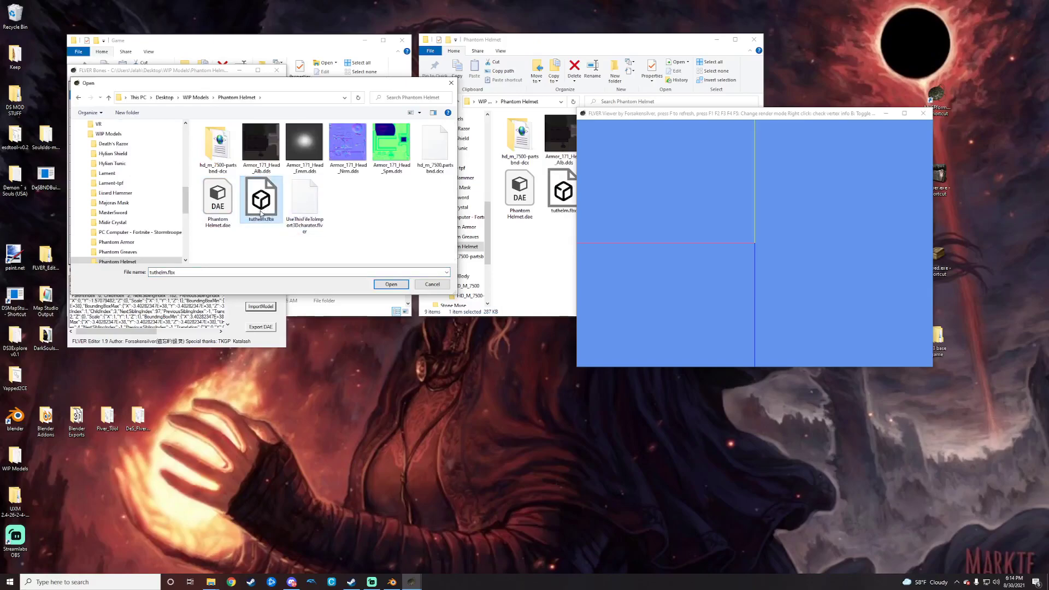
{"action": "left_click", "coordinate": [389, 284]}
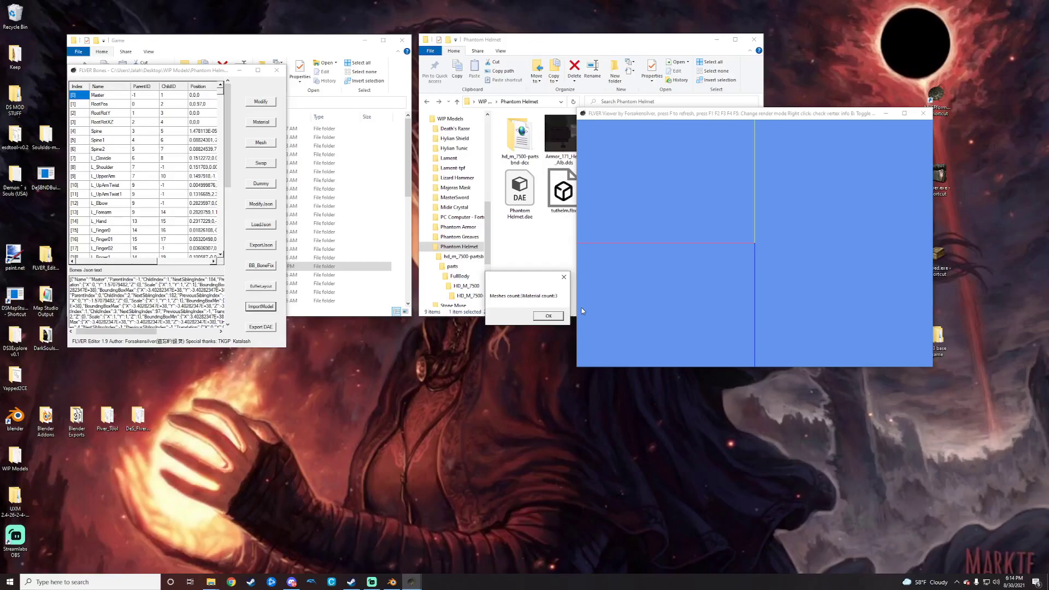
{"action": "left_click", "coordinate": [542, 315]}
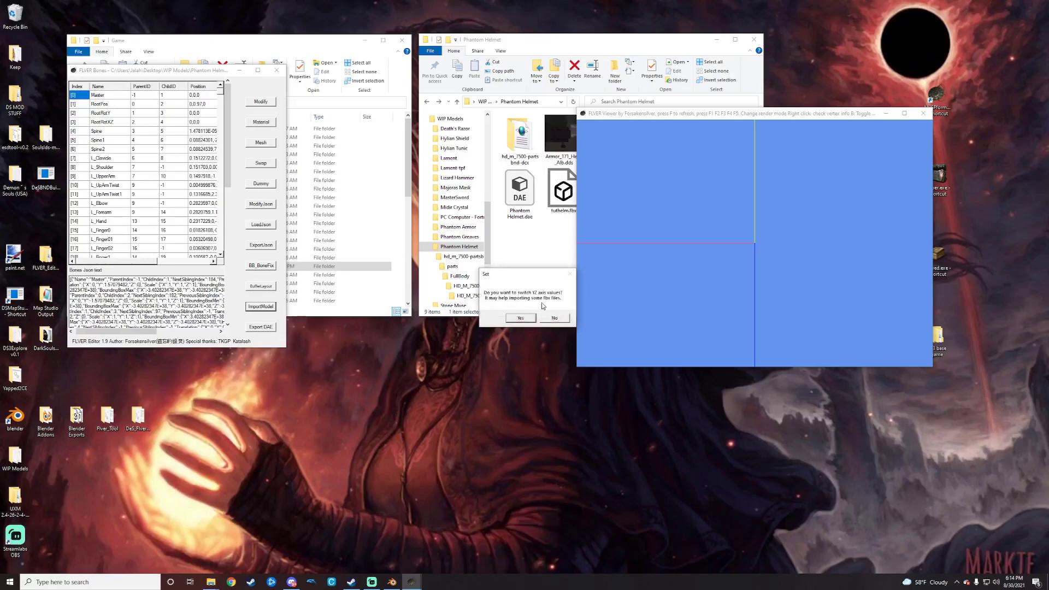
{"action": "left_click", "coordinate": [555, 317]}
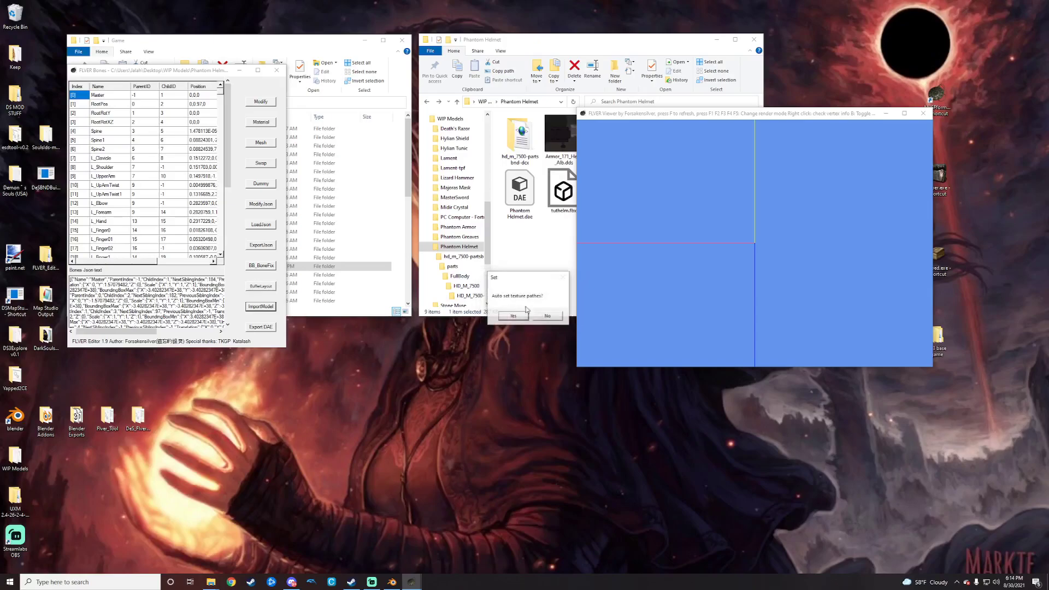
{"action": "left_click", "coordinate": [558, 318]}
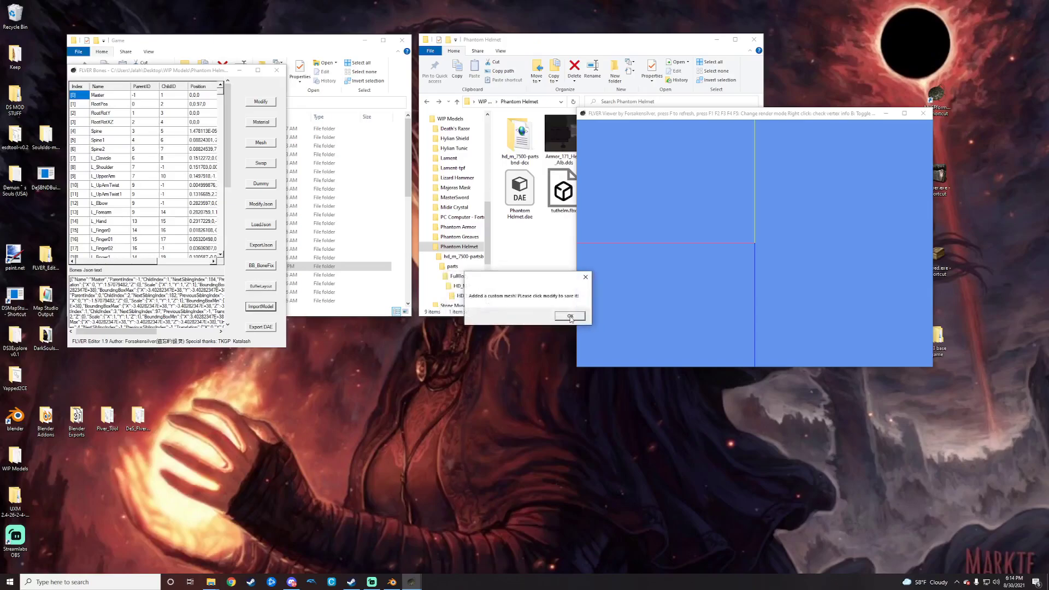
{"action": "left_click", "coordinate": [569, 317]}
{"action": "left_click_drag", "start_coordinate": [776, 202], "coordinate": [657, 215]}
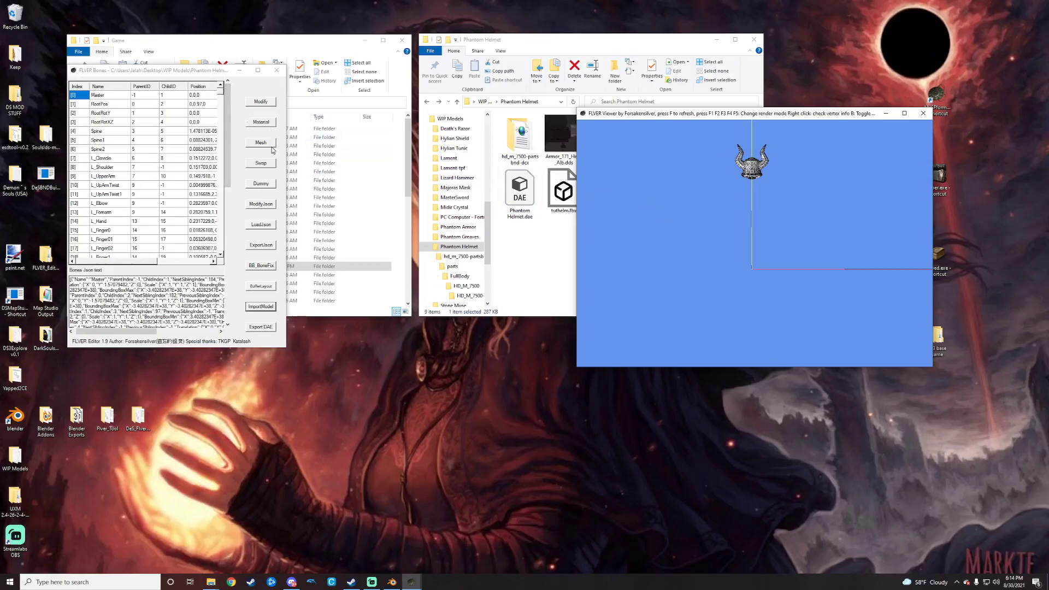
Step: Rotate only the three imported tuthelm.fbx meshes by 180 degrees about the Y axis, excluding the two original meshes
{"action": "left_click", "coordinate": [261, 143]}
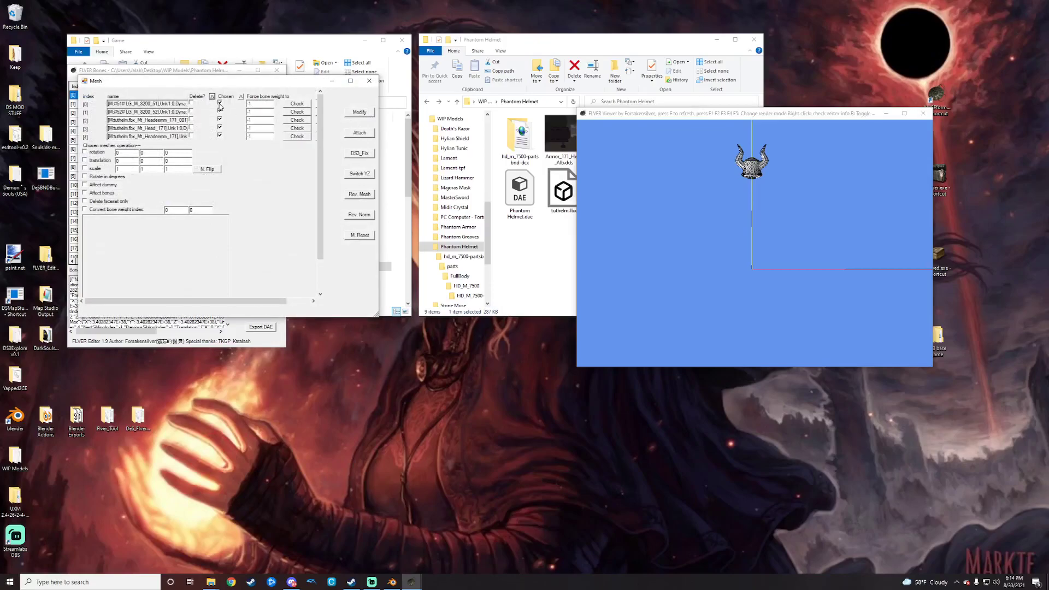
{"action": "left_click", "coordinate": [220, 104]}
{"action": "left_click", "coordinate": [85, 152]}
{"action": "type", "text": "18"}
{"action": "left_click", "coordinate": [359, 112]}
{"action": "left_click", "coordinate": [549, 317]}
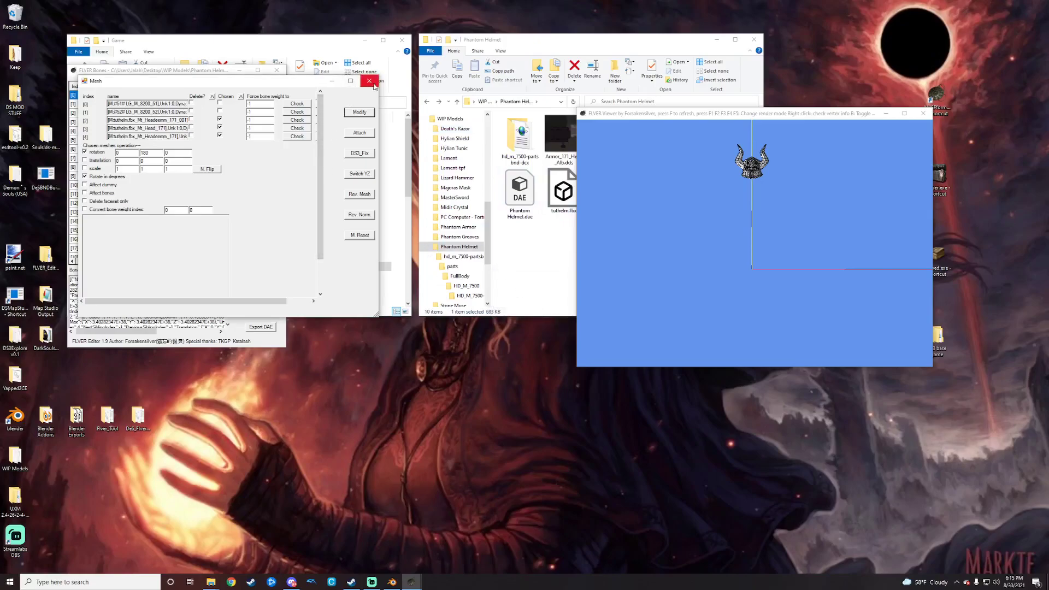
{"action": "left_click", "coordinate": [372, 83]}
{"action": "scroll", "coordinate": [747, 254], "scroll_direction": "up", "scroll_amount": 3}
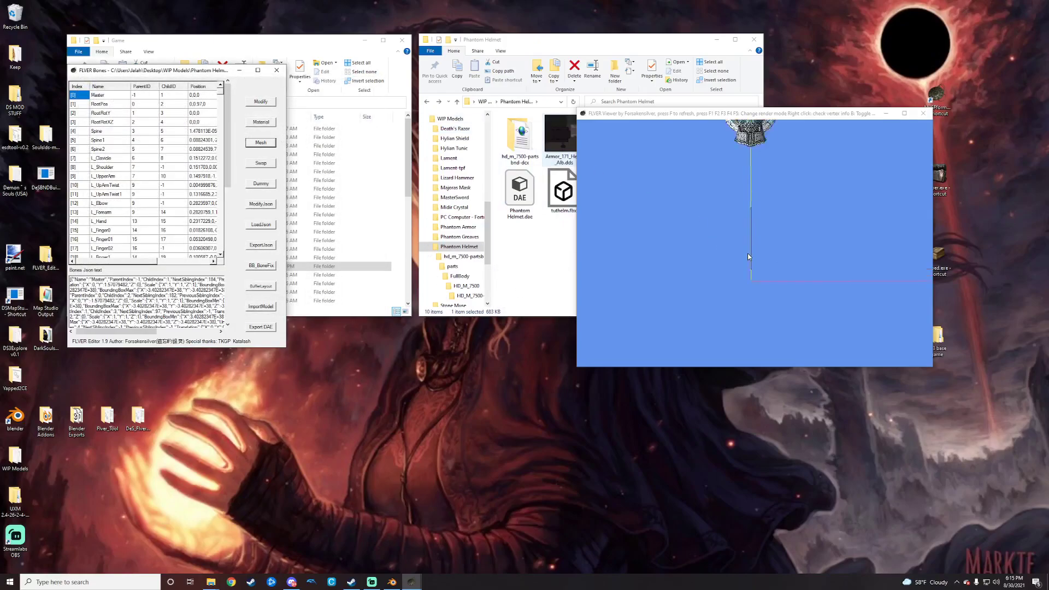
{"action": "mouse_move", "coordinate": [681, 225]}
{"action": "left_mouse_down"}
{"action": "mouse_move", "coordinate": [703, 227]}
{"action": "mouse_move", "coordinate": [651, 222]}
{"action": "mouse_move", "coordinate": [737, 222]}
{"action": "mouse_move", "coordinate": [682, 215]}
{"action": "left_mouse_up"}
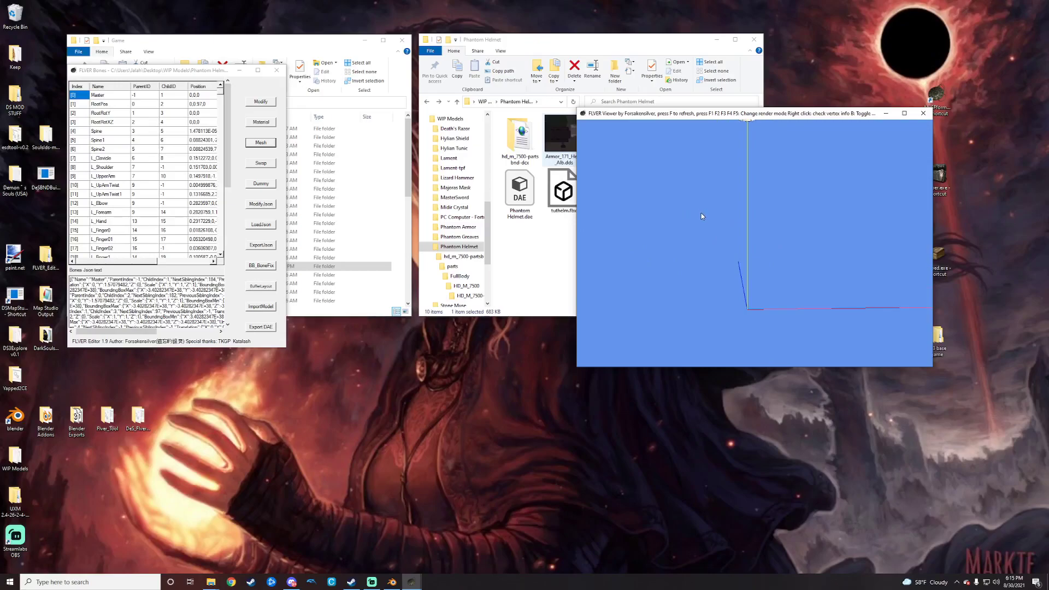
{"action": "middle_click_drag", "start_coordinate": [703, 201], "coordinate": [700, 239]}
{"action": "scroll", "coordinate": [699, 218], "scroll_direction": "up", "scroll_amount": 1}
{"action": "scroll", "coordinate": [676, 234], "scroll_direction": "up", "scroll_amount": 2}
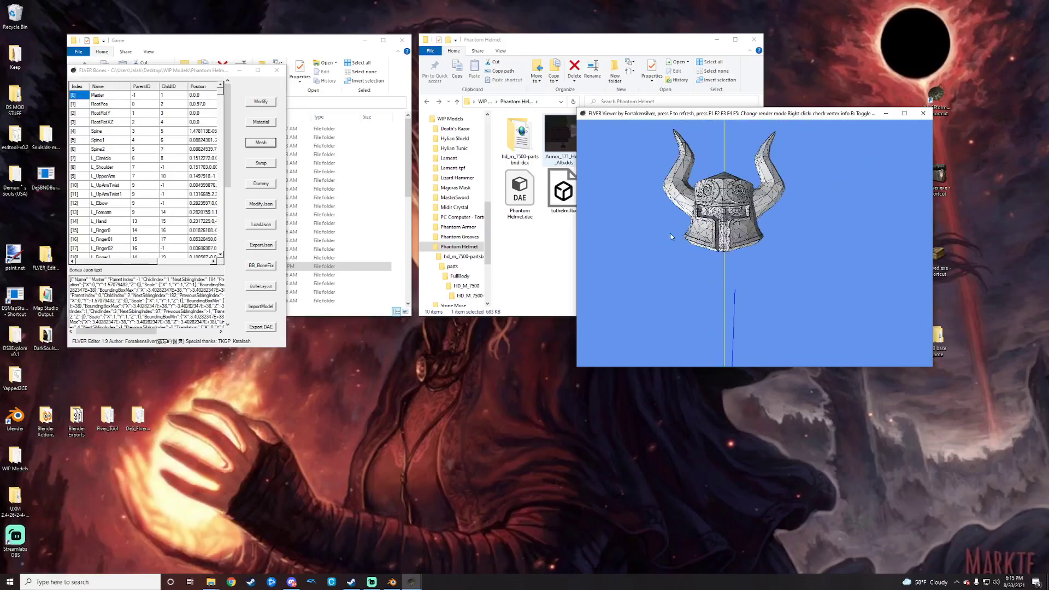
{"action": "middle_click_drag", "start_coordinate": [655, 239], "coordinate": [658, 246]}
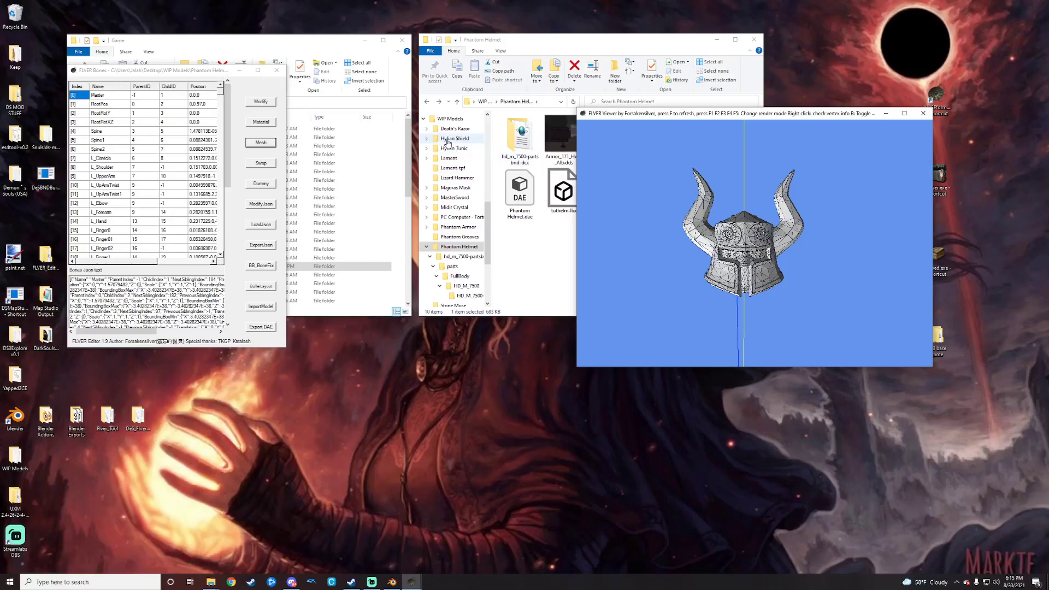
Step: Open the imported Mt_Head_171 material at index 3 for editing
{"action": "left_click", "coordinate": [264, 124]}
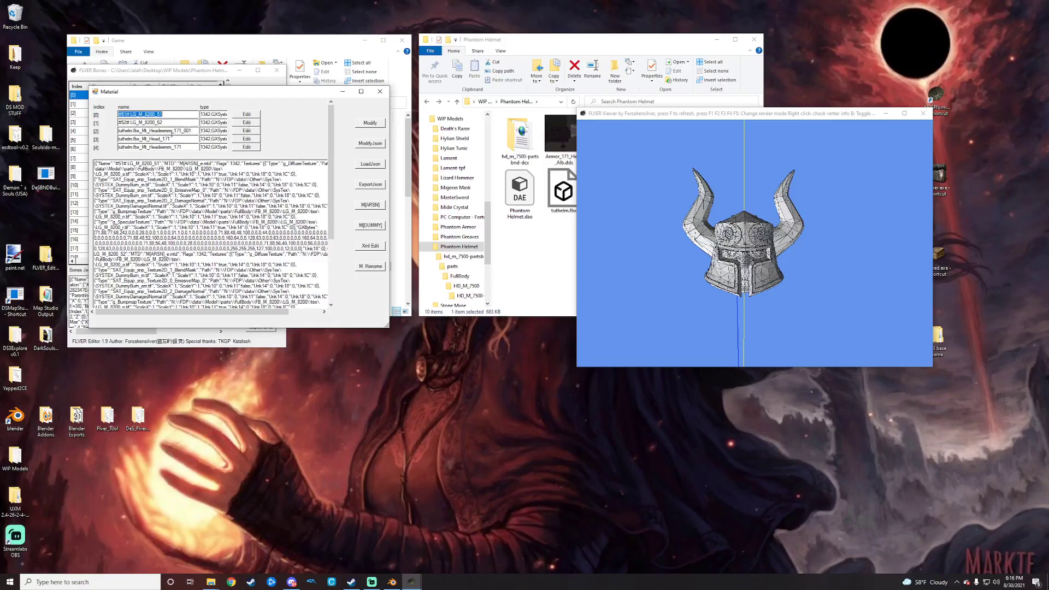
{"action": "double_click", "coordinate": [156, 139]}
{"action": "left_click_drag", "start_coordinate": [162, 147], "coordinate": [192, 131]}
{"action": "left_click", "coordinate": [168, 139]}
{"action": "left_click", "coordinate": [247, 139]}
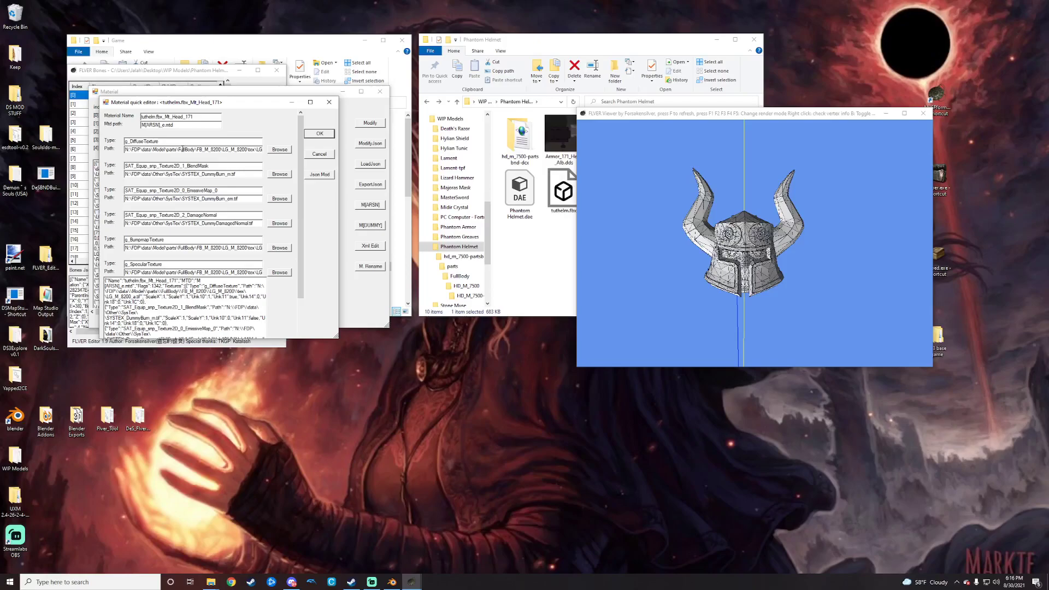
Step: Set the diffuse texture of Mt_Head_171 to Armor_171_Head_Alb.dds from the HD_M_7500-tpf folder
{"action": "left_click", "coordinate": [275, 152]}
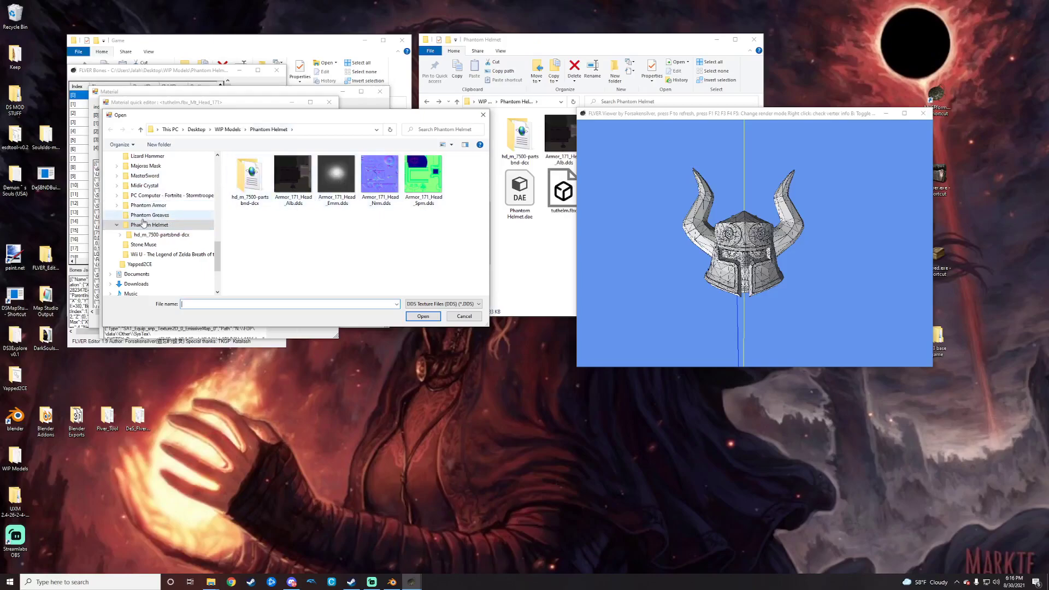
{"action": "scroll", "coordinate": [158, 240], "scroll_direction": "up", "scroll_amount": 1}
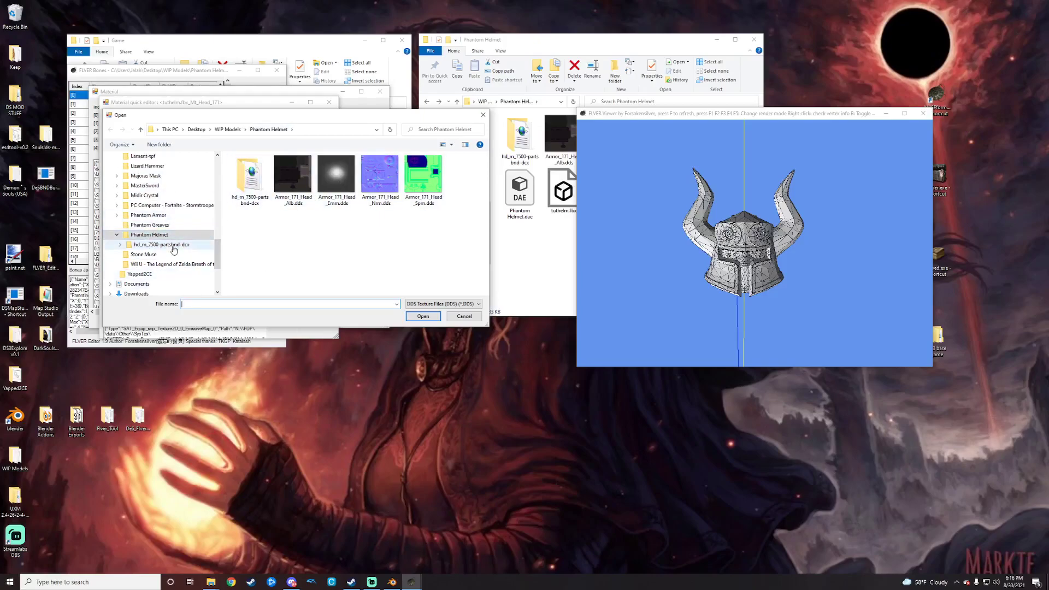
{"action": "double_click", "coordinate": [136, 236]}
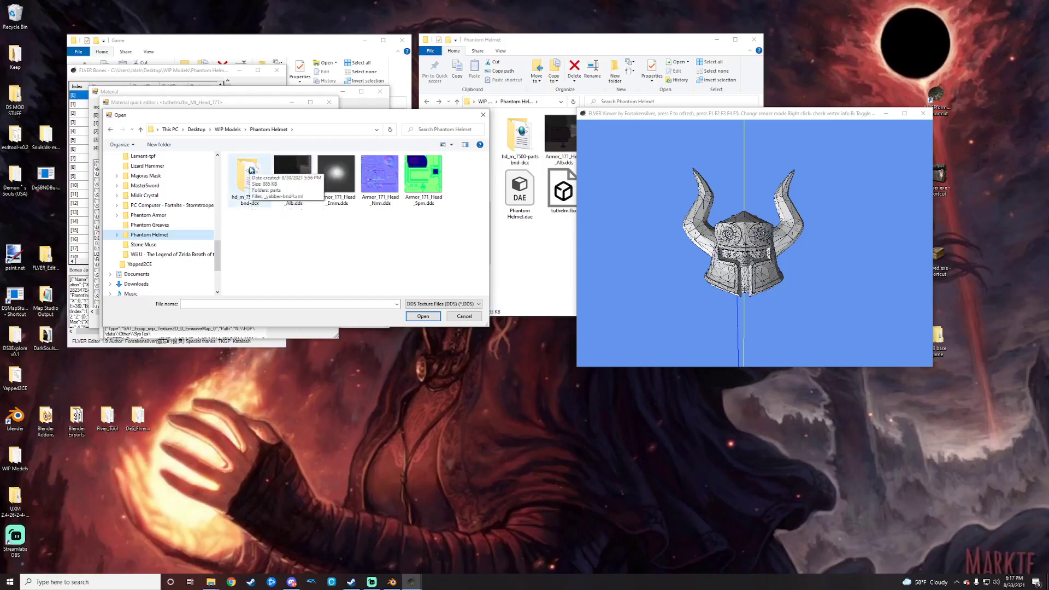
{"action": "double_click", "coordinate": [263, 184]}
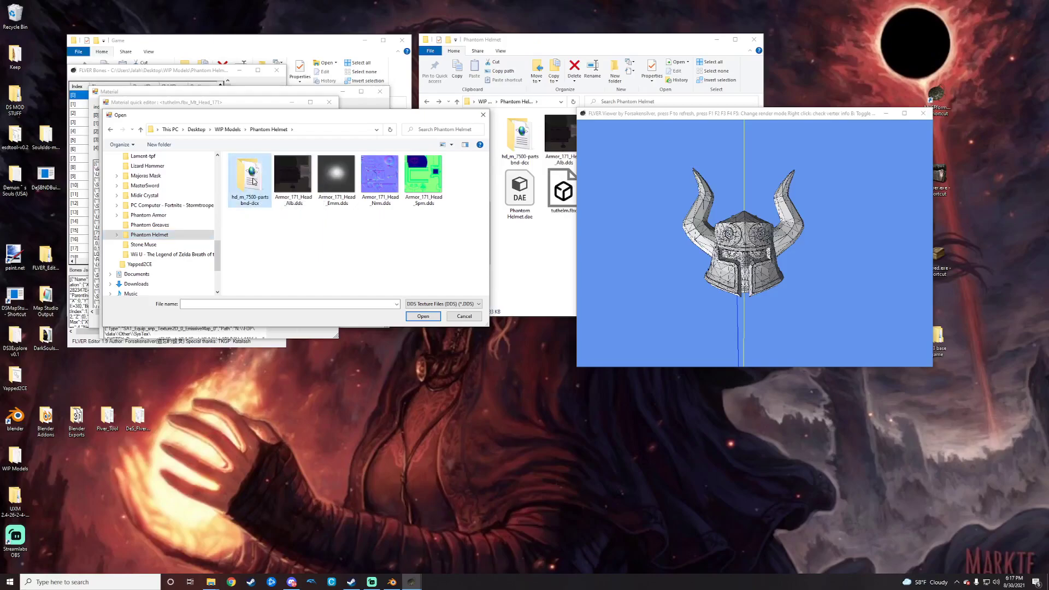
{"action": "double_click", "coordinate": [262, 170]}
{"action": "double_click", "coordinate": [263, 170]}
{"action": "double_click", "coordinate": [263, 170]}
{"action": "double_click", "coordinate": [263, 170]}
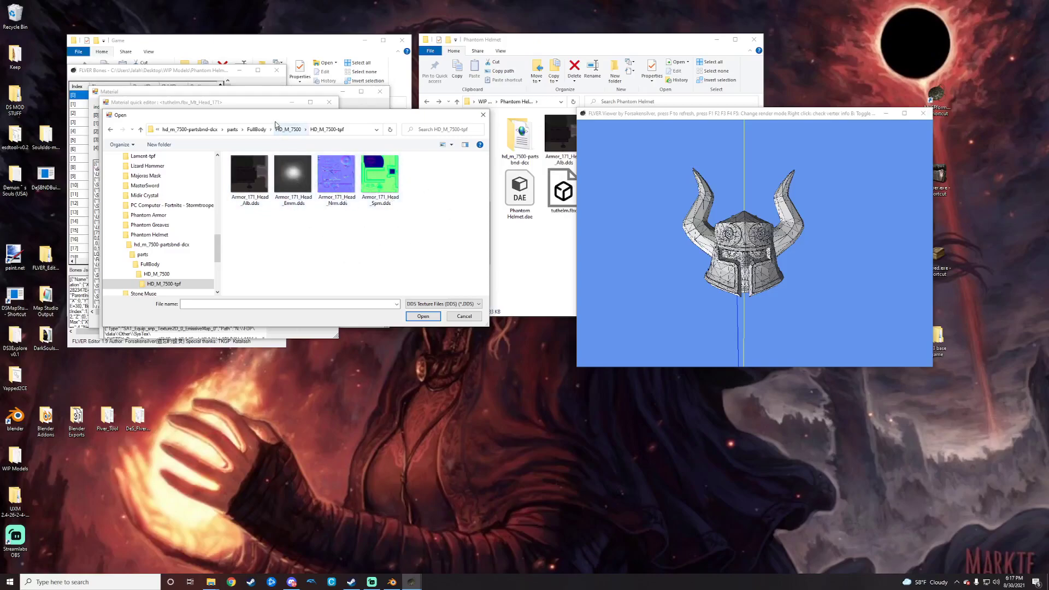
{"action": "left_click_drag", "start_coordinate": [287, 118], "coordinate": [290, 286]}
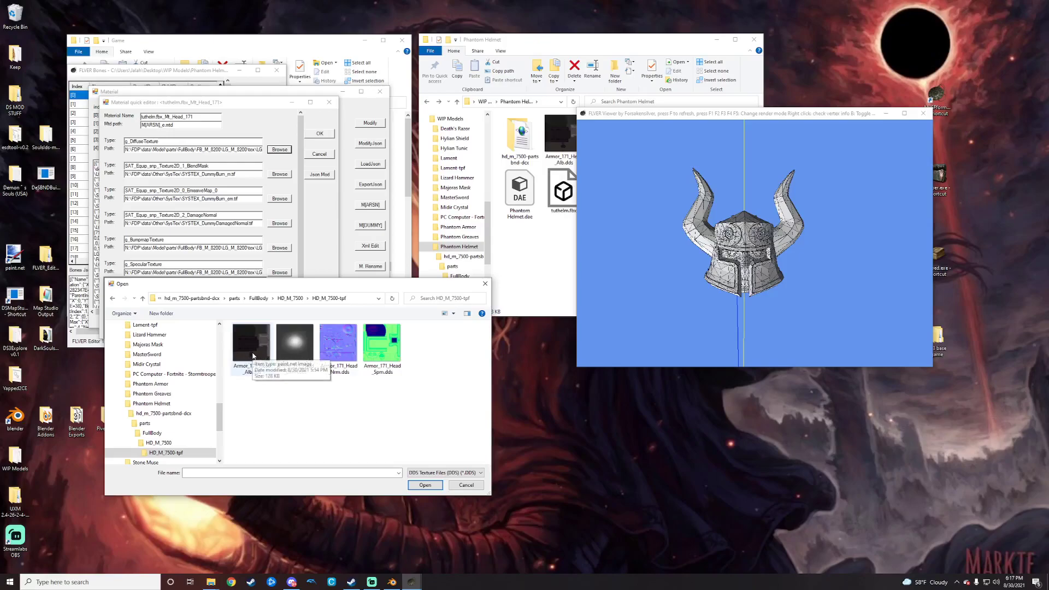
{"action": "mouse_move", "coordinate": [248, 289]}
{"action": "left_mouse_down"}
{"action": "mouse_move", "coordinate": [251, 329]}
{"action": "mouse_move", "coordinate": [247, 291]}
{"action": "left_mouse_up"}
{"action": "left_click_drag", "start_coordinate": [253, 346], "coordinate": [254, 356]}
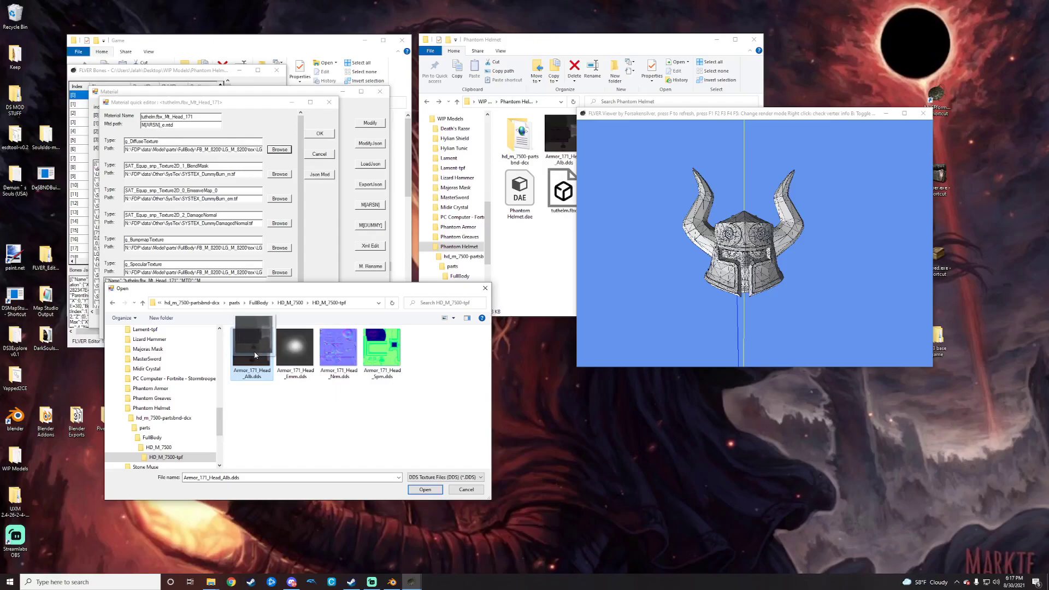
{"action": "left_click_drag", "start_coordinate": [255, 355], "coordinate": [253, 354]}
{"action": "left_click", "coordinate": [440, 491]}
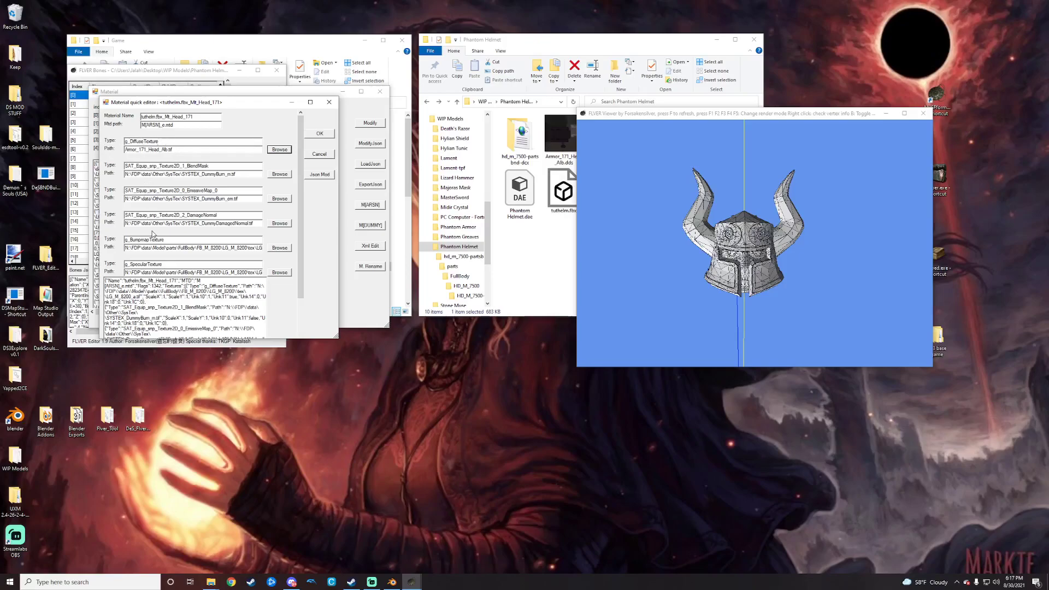
Step: Assign Armor_171_Head_Alb.dds as the bumpmap and specular textures of Mt_Head_171, and accept the material edits
{"action": "left_click", "coordinate": [280, 248]}
{"action": "left_click", "coordinate": [248, 350]}
{"action": "left_click", "coordinate": [419, 487]}
{"action": "left_click", "coordinate": [279, 272]}
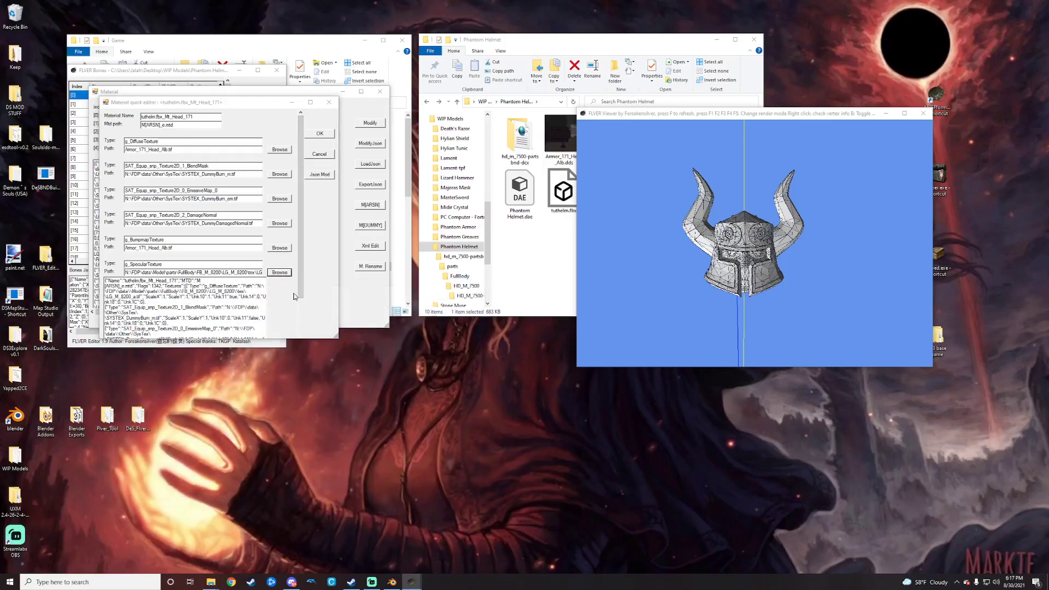
{"action": "left_click", "coordinate": [252, 350]}
{"action": "left_click", "coordinate": [420, 489]}
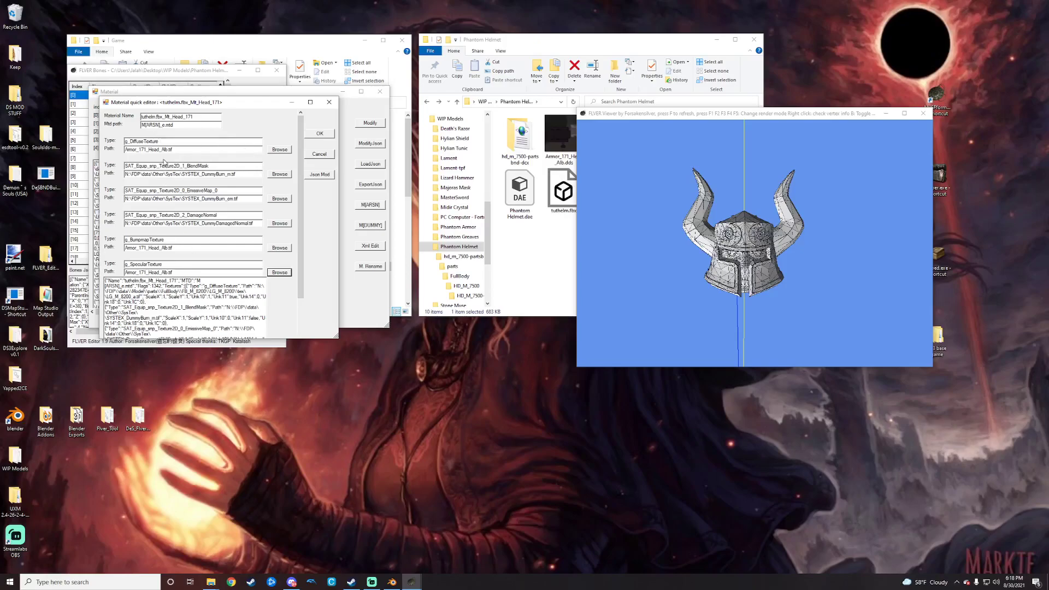
{"action": "left_click", "coordinate": [320, 135]}
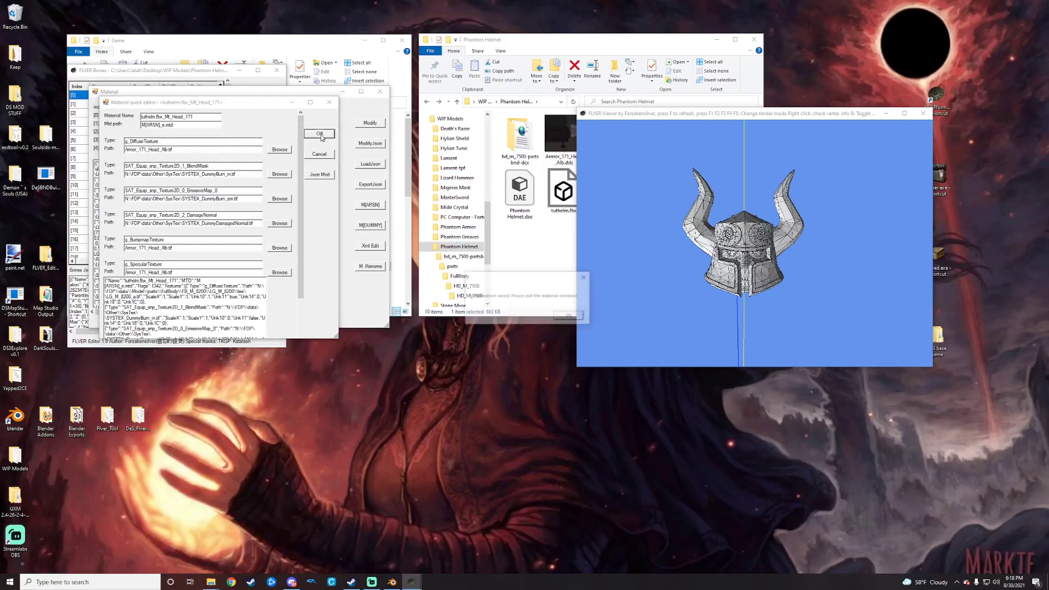
{"action": "left_click", "coordinate": [569, 316]}
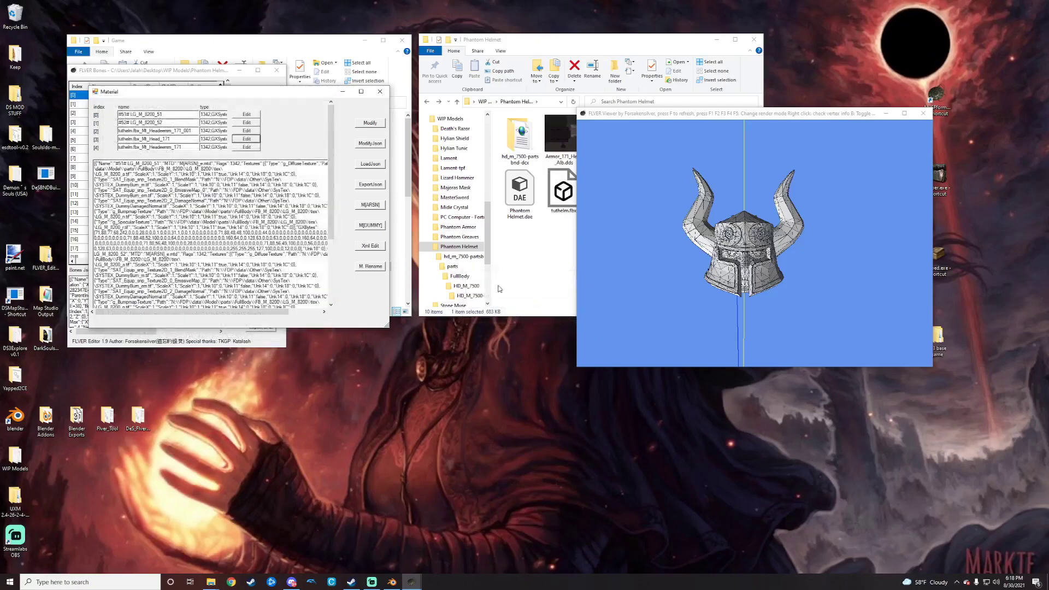
Step: Set the diffuse, bumpmap and specular textures of the index 2 material, ending in 171_001, to Armor_171_Head_Emm.dds and accept the edits
{"action": "left_click", "coordinate": [240, 132]}
{"action": "left_click", "coordinate": [295, 165]}
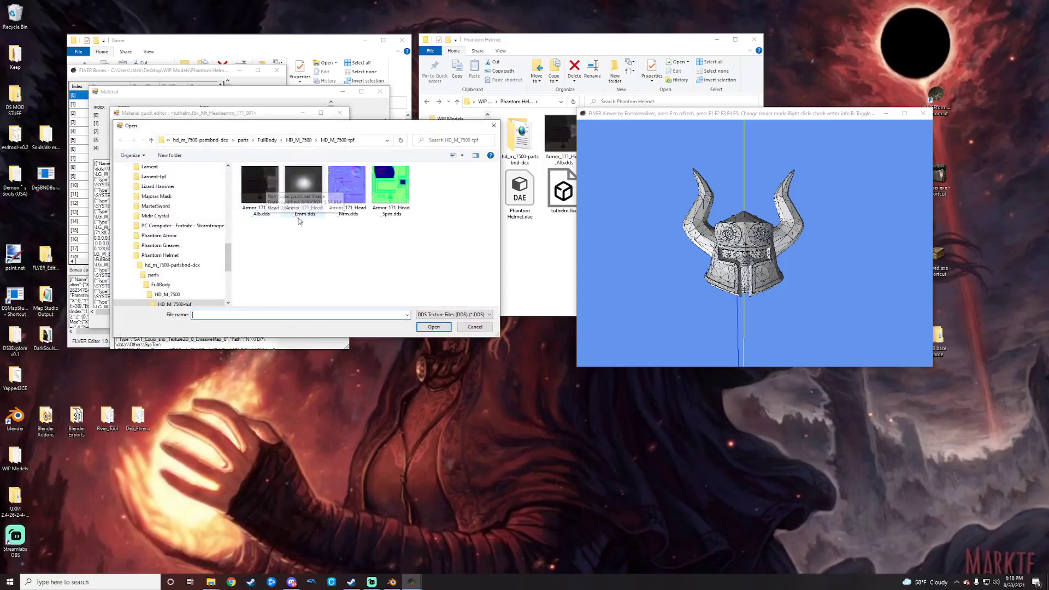
{"action": "left_click", "coordinate": [302, 186]}
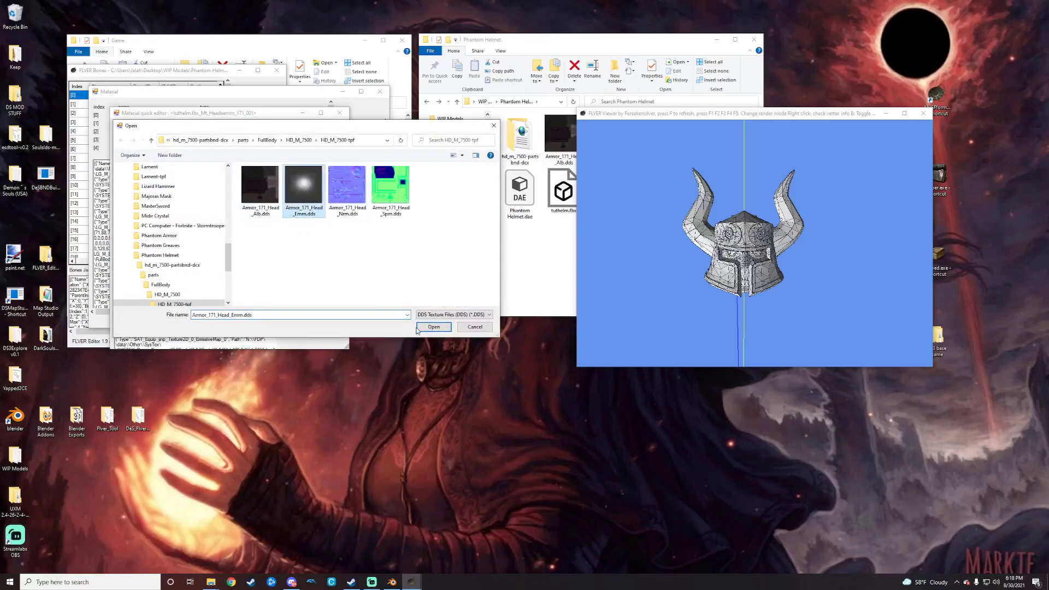
{"action": "left_click", "coordinate": [433, 327]}
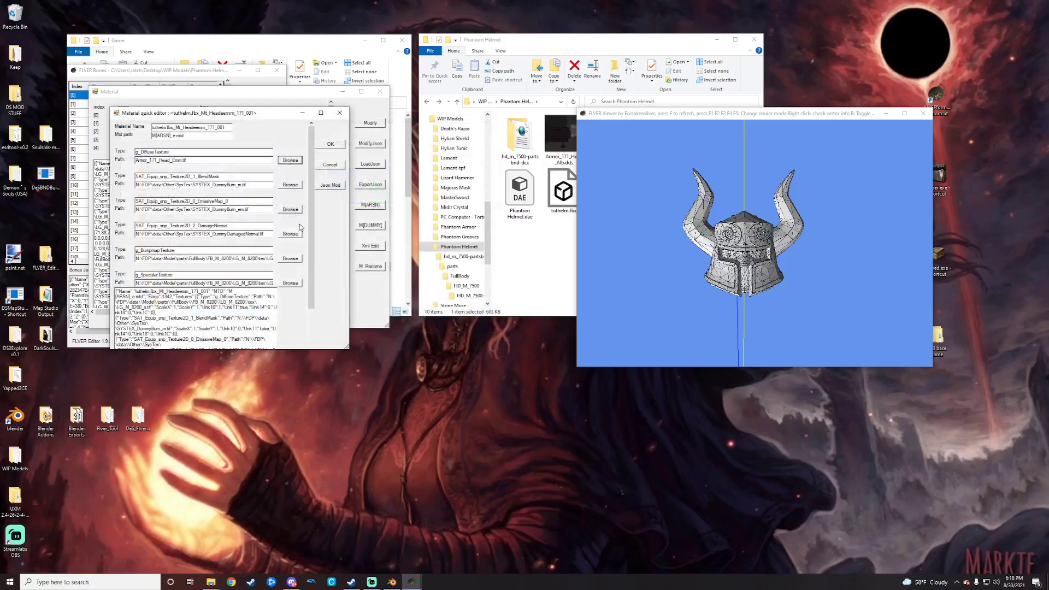
{"action": "left_click", "coordinate": [290, 258]}
{"action": "left_click", "coordinate": [435, 328]}
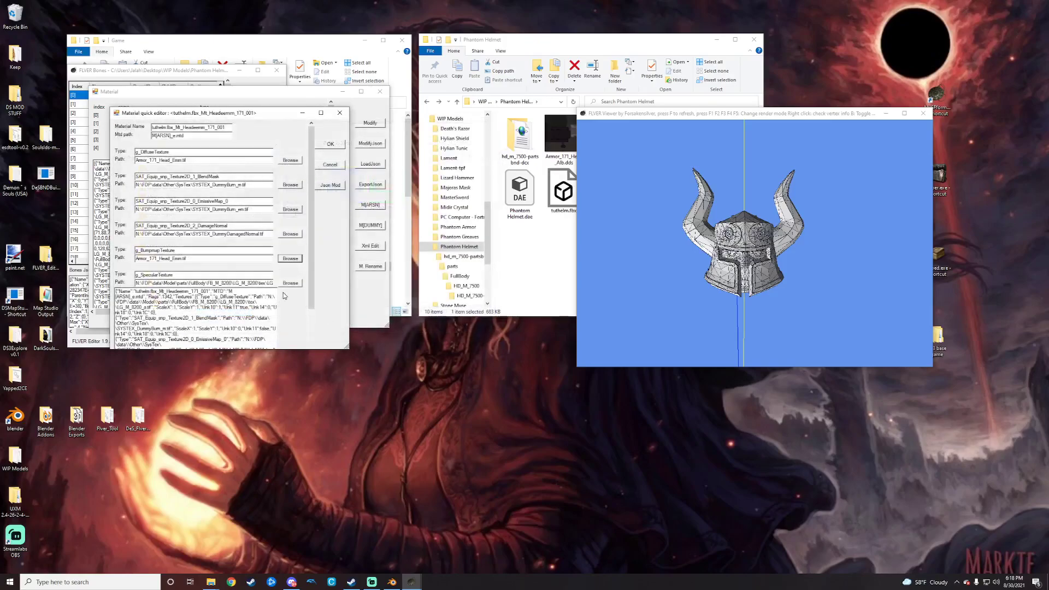
{"action": "left_click", "coordinate": [290, 286]}
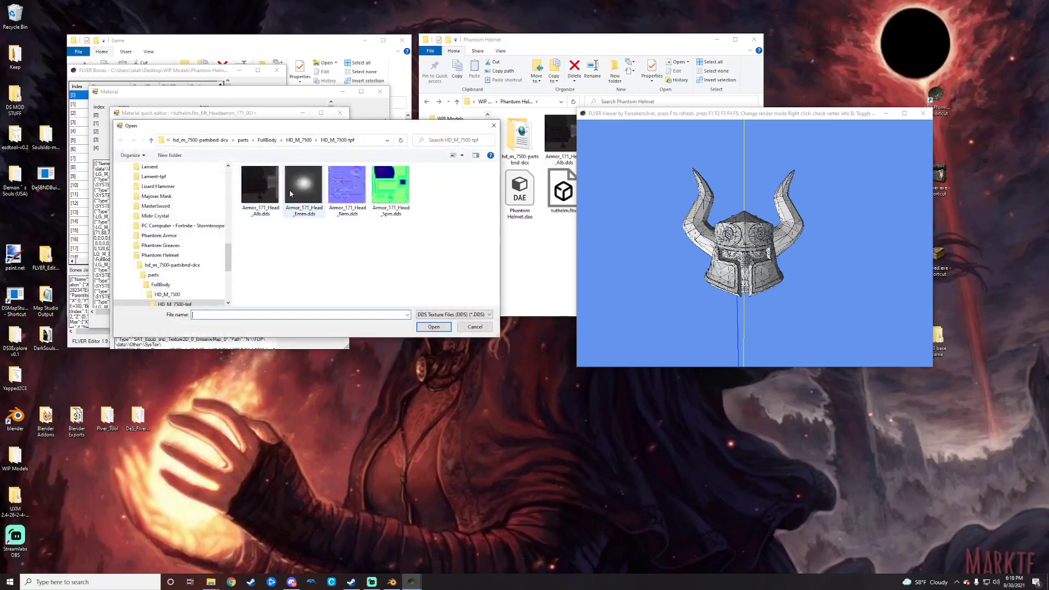
{"action": "left_click", "coordinate": [434, 326]}
{"action": "left_click", "coordinate": [330, 144]}
{"action": "left_click", "coordinate": [567, 317]}
Step: Set the diffuse, bumpmap and specular textures of the index 4 material to Armor_171_Head_Emm.dds and accept the edits
{"action": "left_click", "coordinate": [247, 147]}
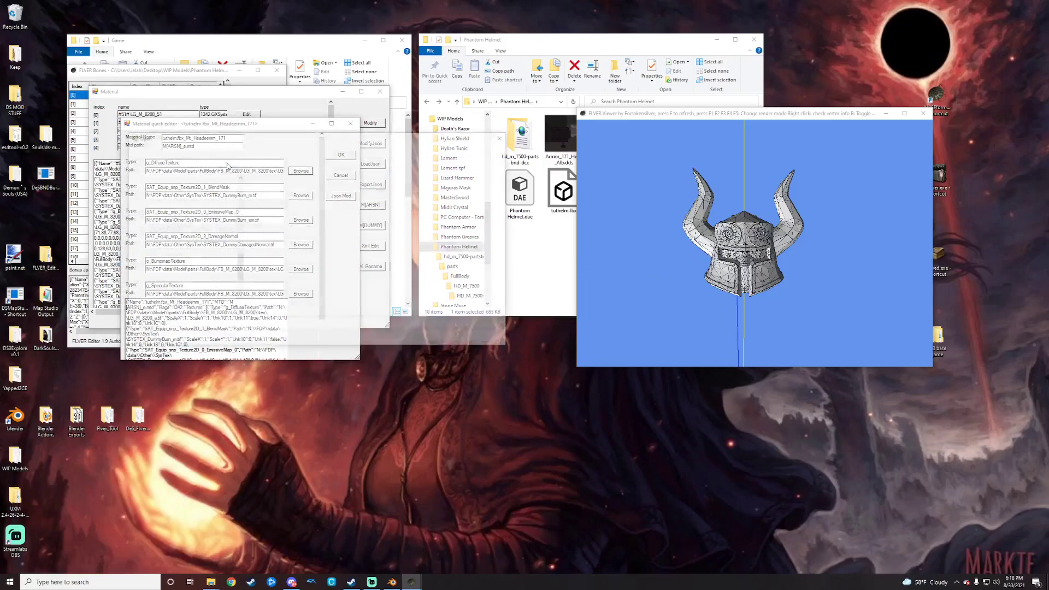
{"action": "left_click", "coordinate": [276, 199]}
{"action": "left_click", "coordinate": [315, 198]}
{"action": "left_click", "coordinate": [439, 341]}
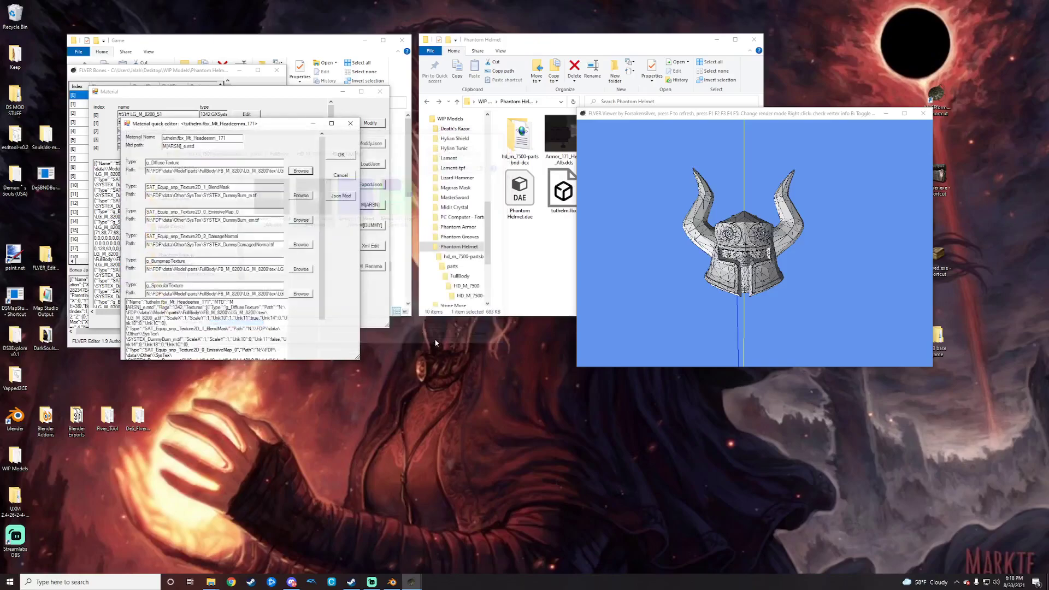
{"action": "left_click", "coordinate": [307, 270]}
{"action": "left_click", "coordinate": [328, 193]}
{"action": "left_click", "coordinate": [446, 341]}
{"action": "left_click", "coordinate": [296, 300]}
{"action": "left_click", "coordinate": [303, 213]}
{"action": "left_click", "coordinate": [443, 338]}
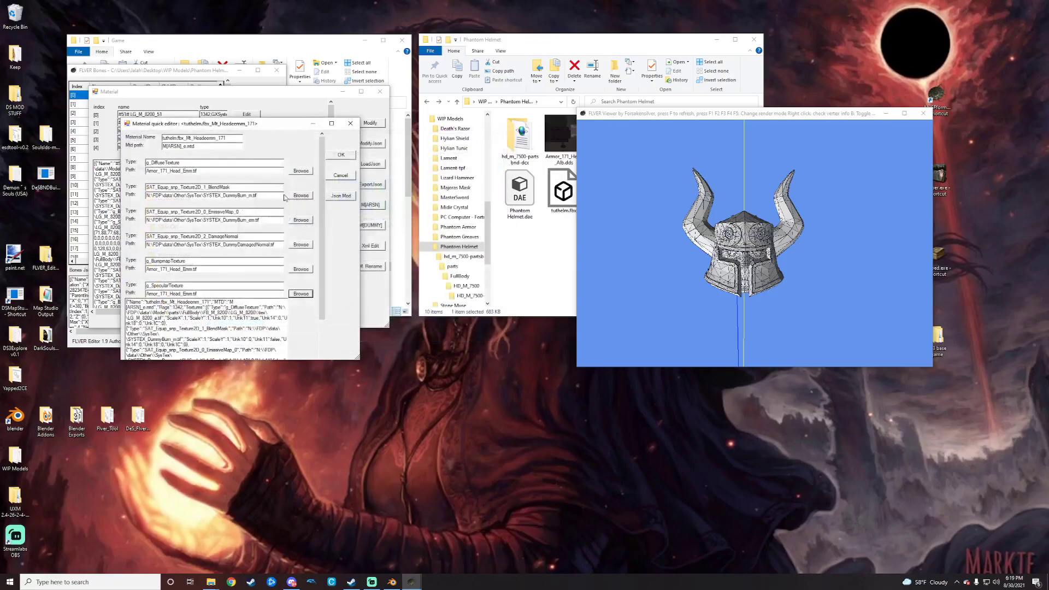
{"action": "left_click", "coordinate": [341, 155]}
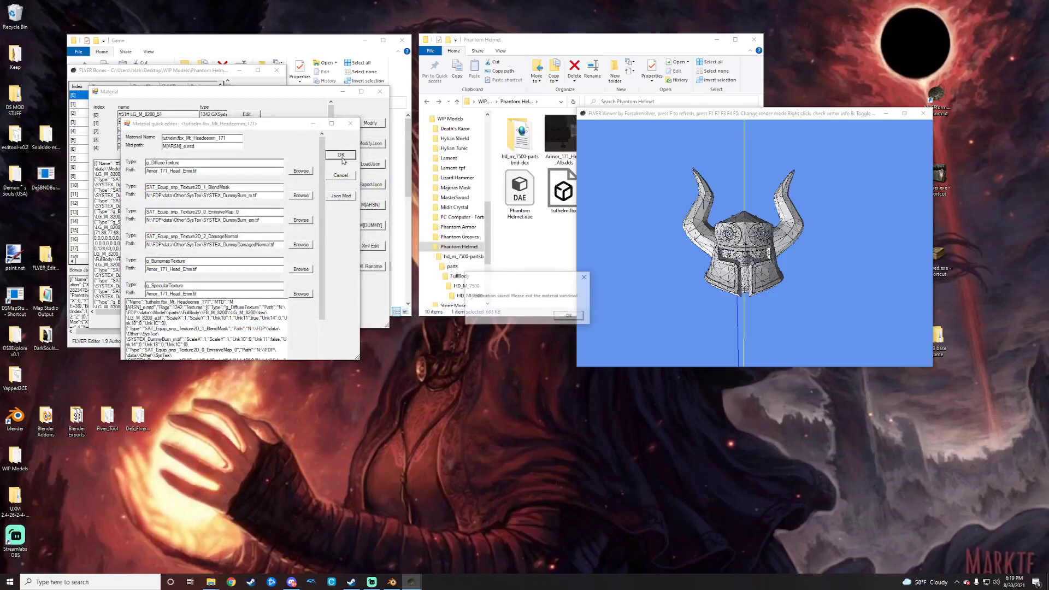
{"action": "left_click", "coordinate": [569, 319]}
Step: Apply the material changes, save the modified FLVER, and close FLVER Editor with its viewer
{"action": "left_click", "coordinate": [374, 127]}
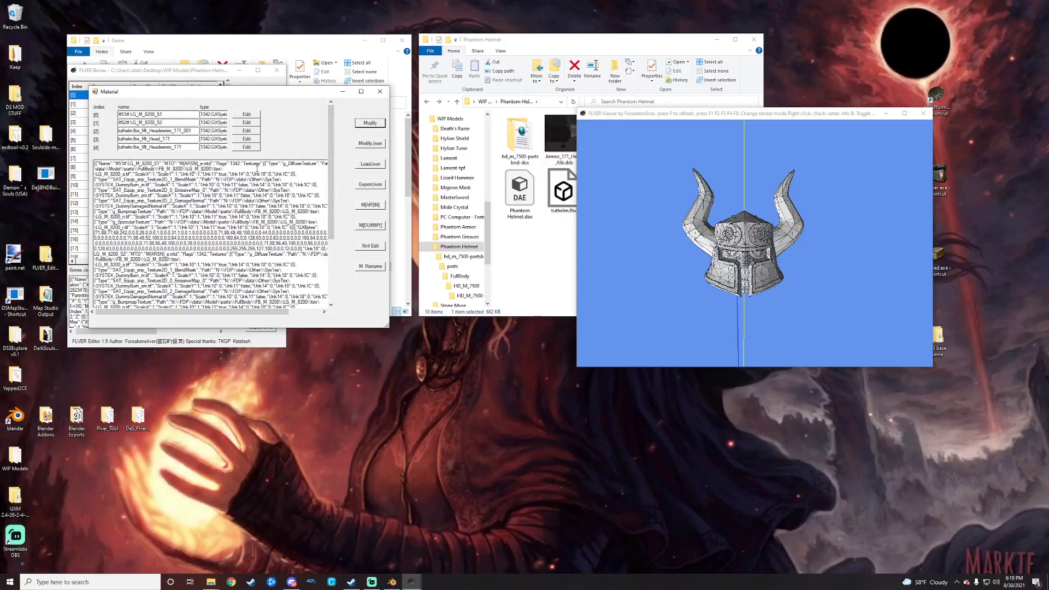
{"action": "left_click", "coordinate": [380, 96]}
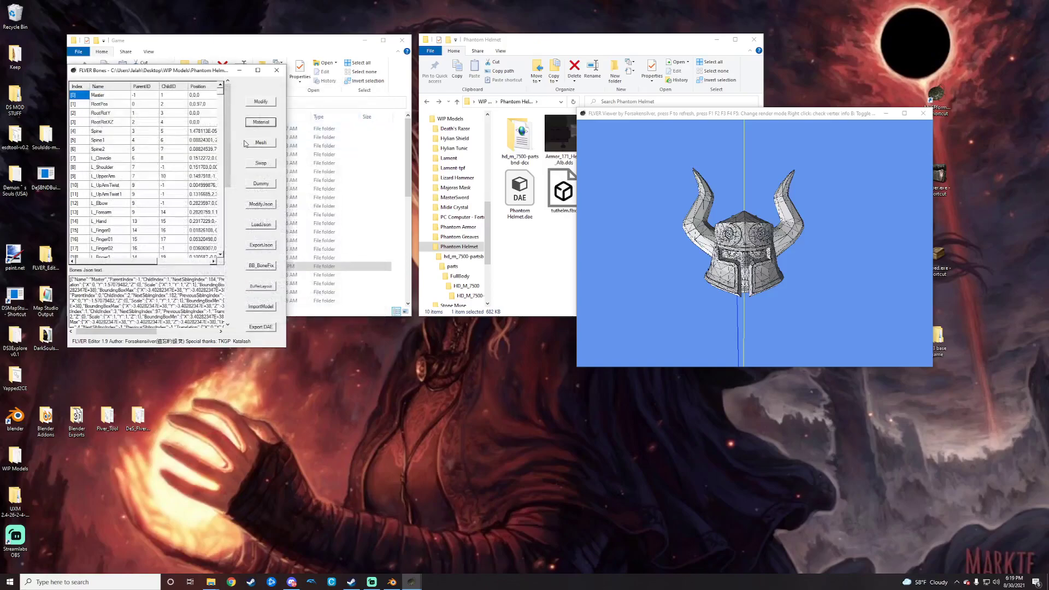
{"action": "left_click", "coordinate": [261, 103]}
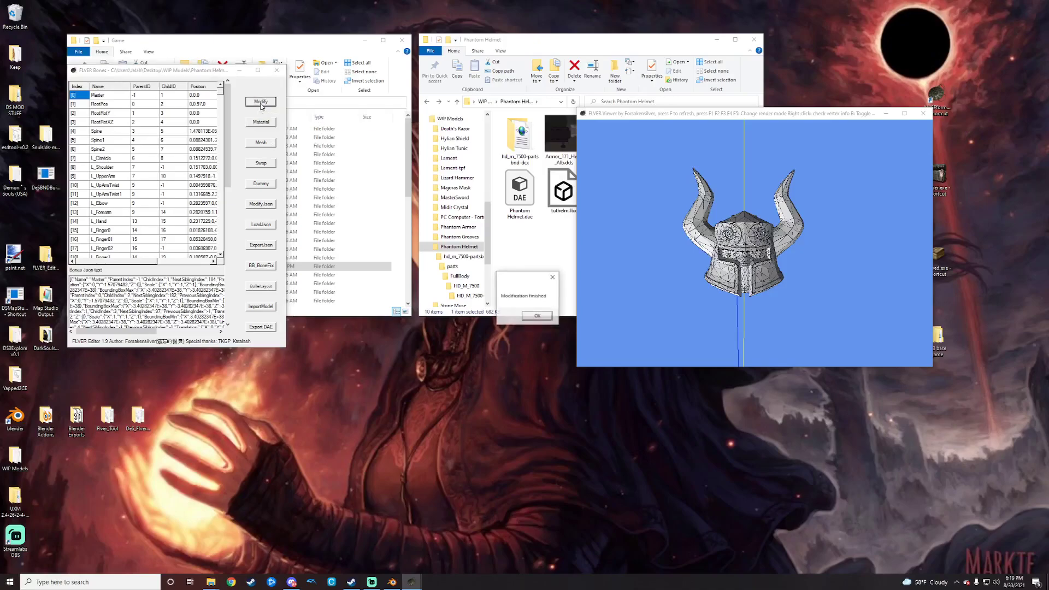
{"action": "left_click", "coordinate": [537, 316]}
{"action": "left_click", "coordinate": [277, 70]}
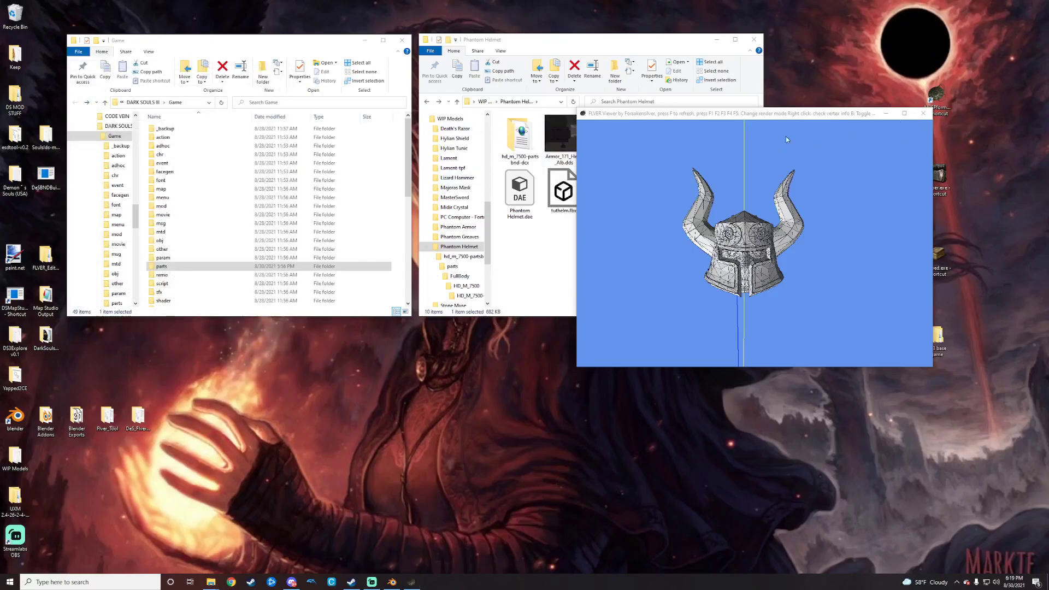
{"action": "left_click", "coordinate": [923, 113]}
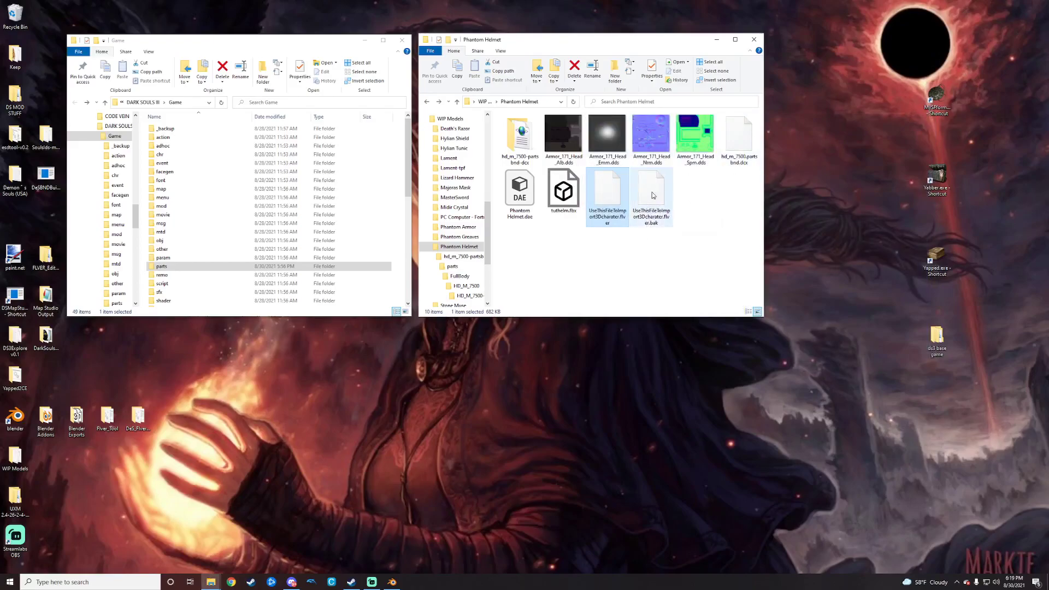
Step: Rename UseThisFileToImport3Dcharater.flver in the Phantom Helmet folder to HD_M_7500, keeping the .flver extension
{"action": "right_click", "coordinate": [616, 222]}
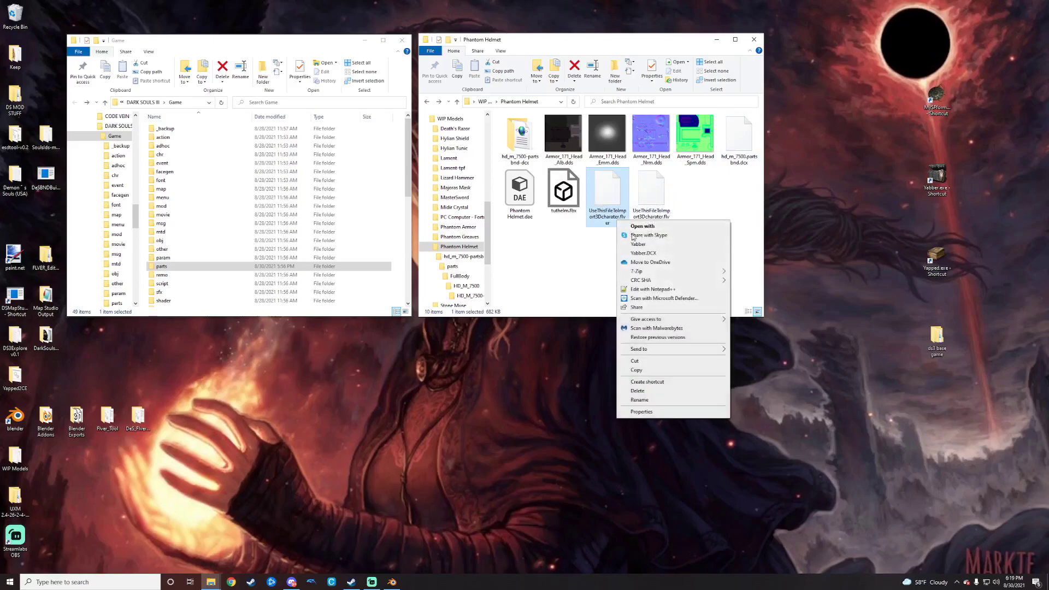
{"action": "left_click", "coordinate": [640, 400]}
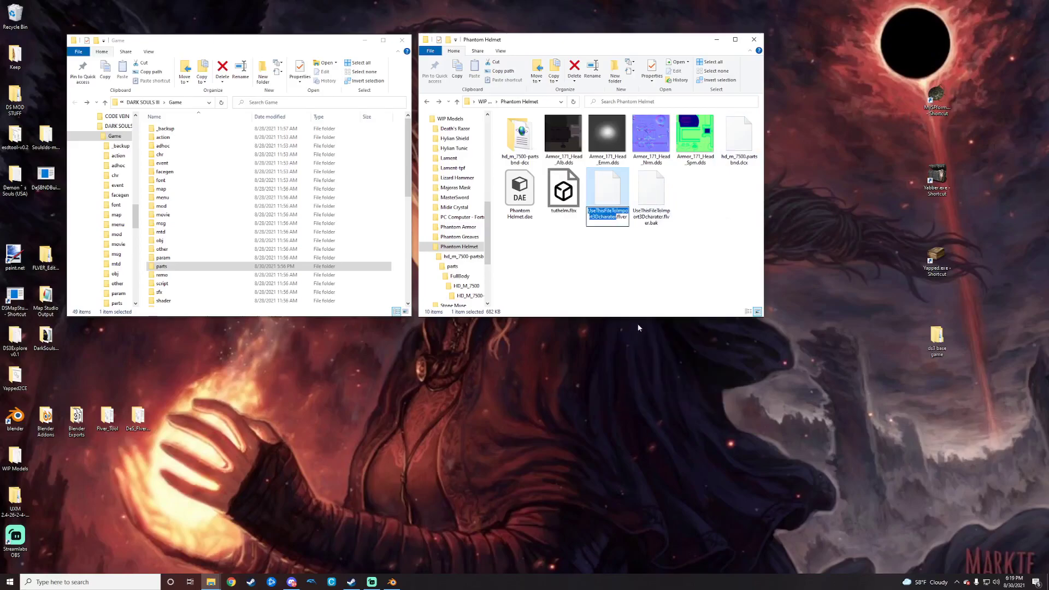
{"action": "type", "text": "HD_+"}
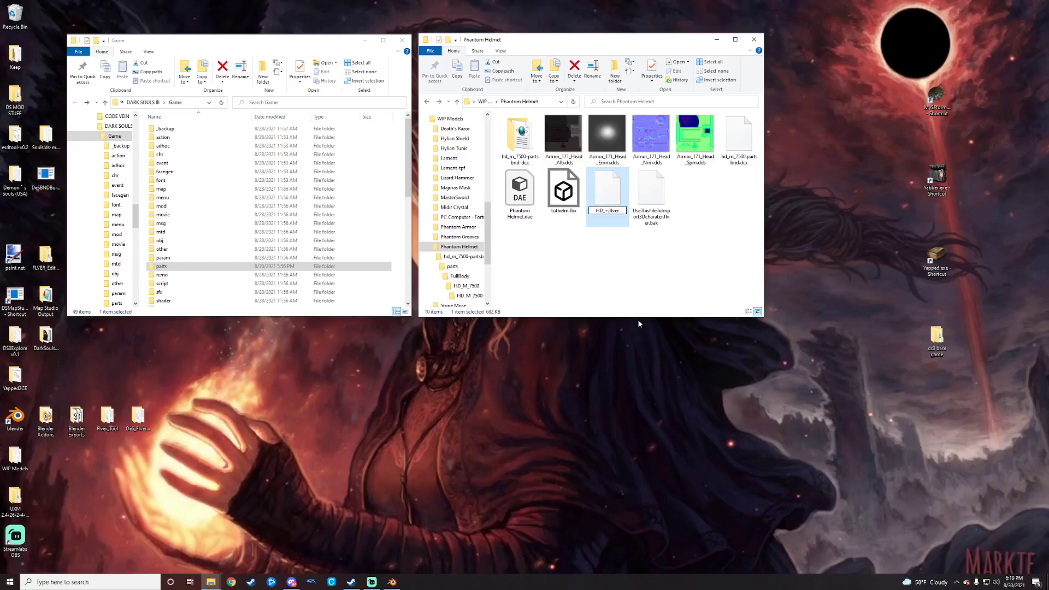
{"action": "key", "text": "BackSpace"}
{"action": "type", "text": "M_7500"}
{"action": "left_click", "coordinate": [624, 285]}
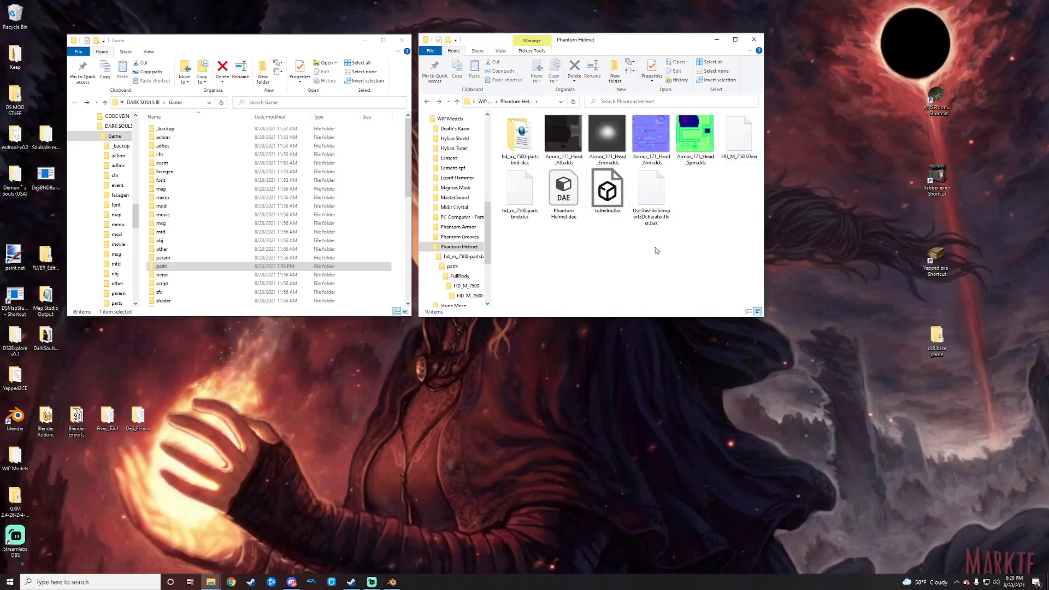
Step: Copy HD_M_7500.flver into the unpacked hd_m_7500 part's parts\FullBody\HD_M_7500 folder
{"action": "right_click", "coordinate": [742, 148]}
{"action": "left_click", "coordinate": [767, 298]}
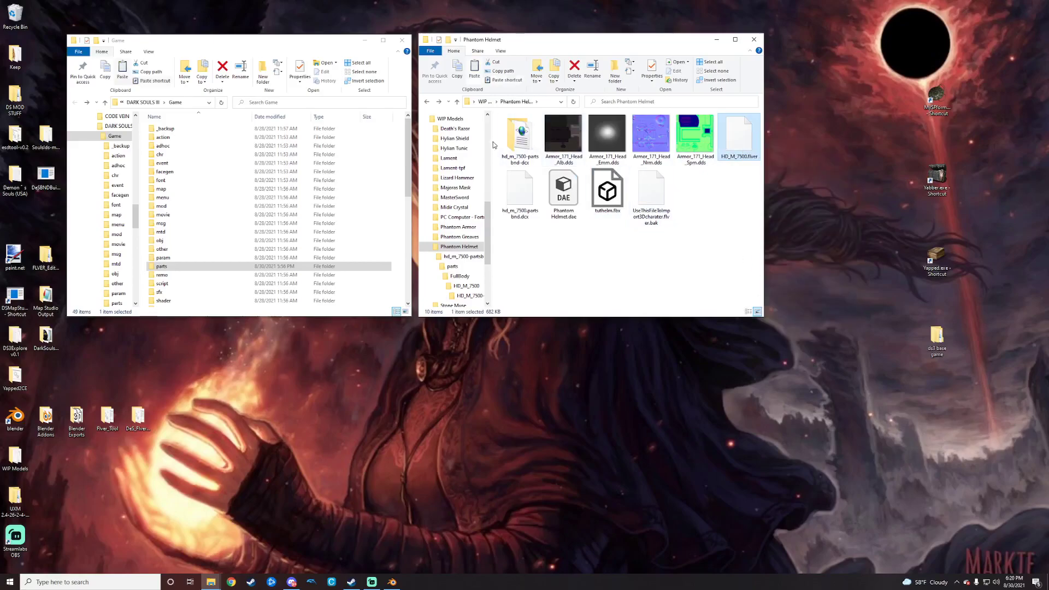
{"action": "double_click", "coordinate": [522, 136]}
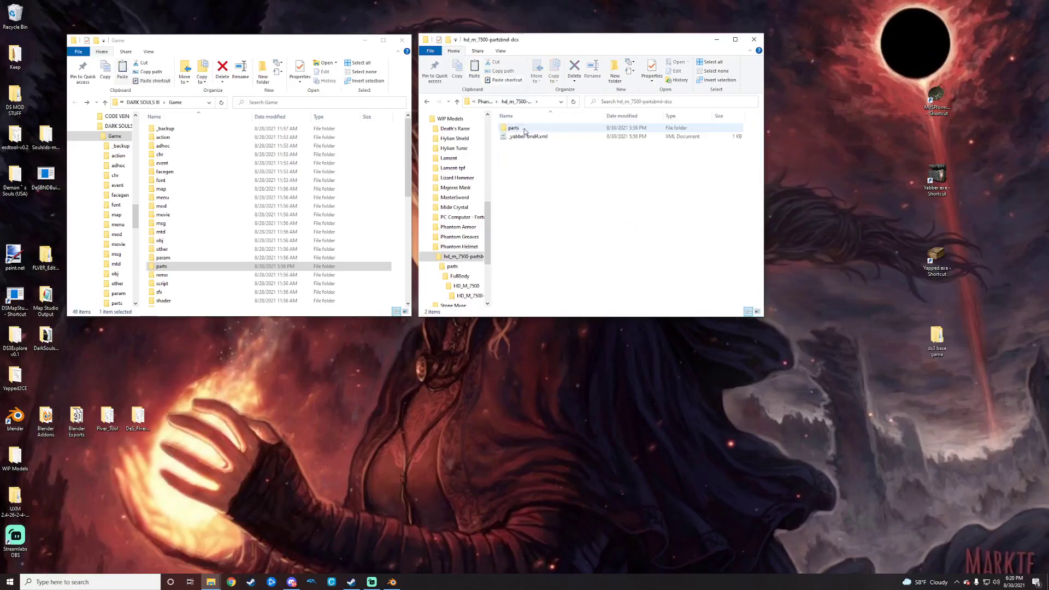
{"action": "double_click", "coordinate": [523, 131]}
{"action": "left_click", "coordinate": [524, 131]}
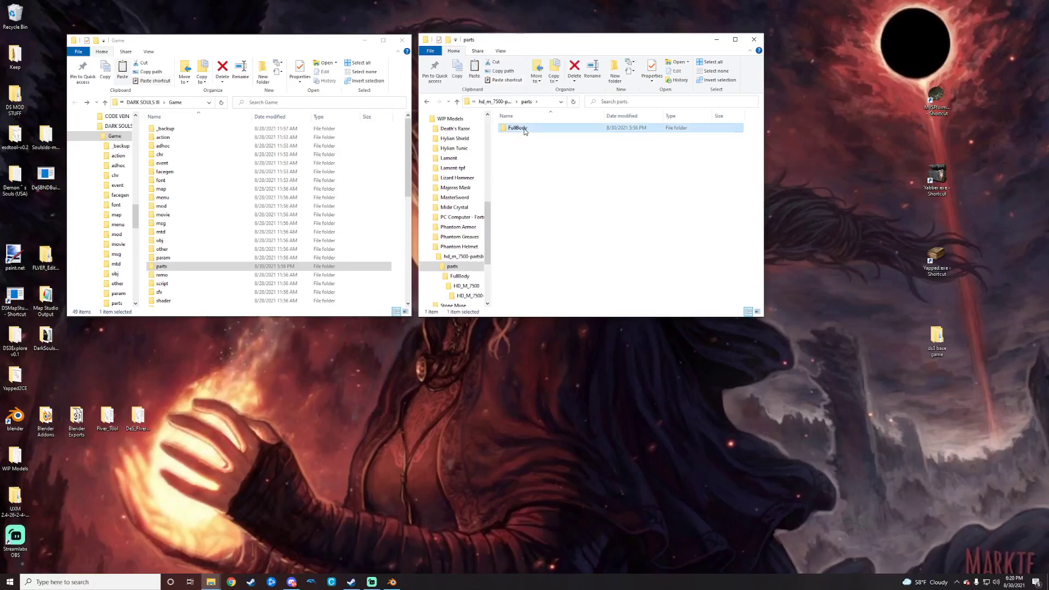
{"action": "double_click", "coordinate": [524, 131]}
{"action": "double_click", "coordinate": [524, 131]}
{"action": "right_click", "coordinate": [530, 167]}
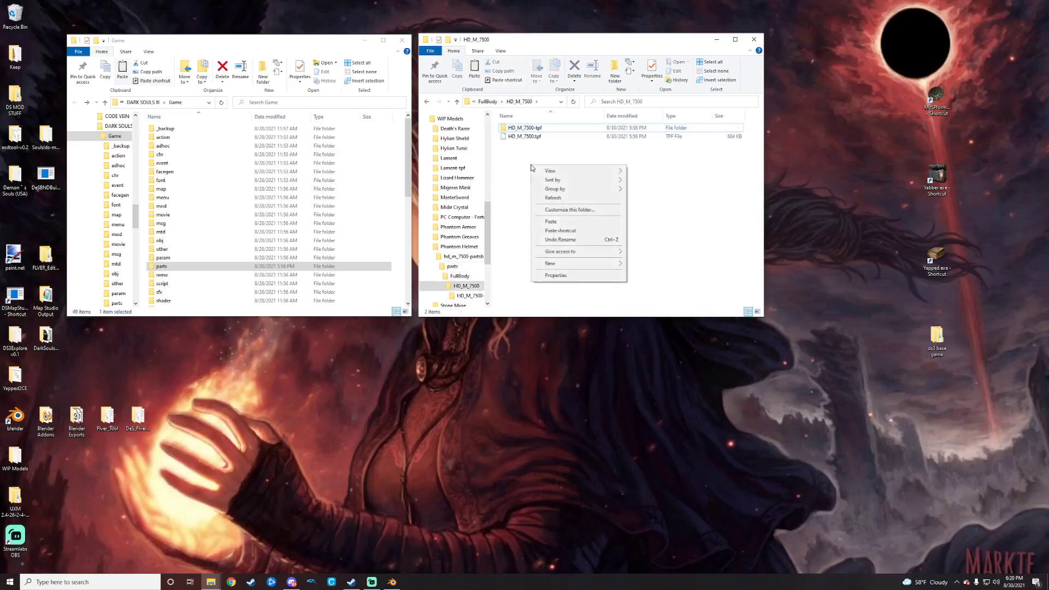
{"action": "left_click", "coordinate": [554, 221]}
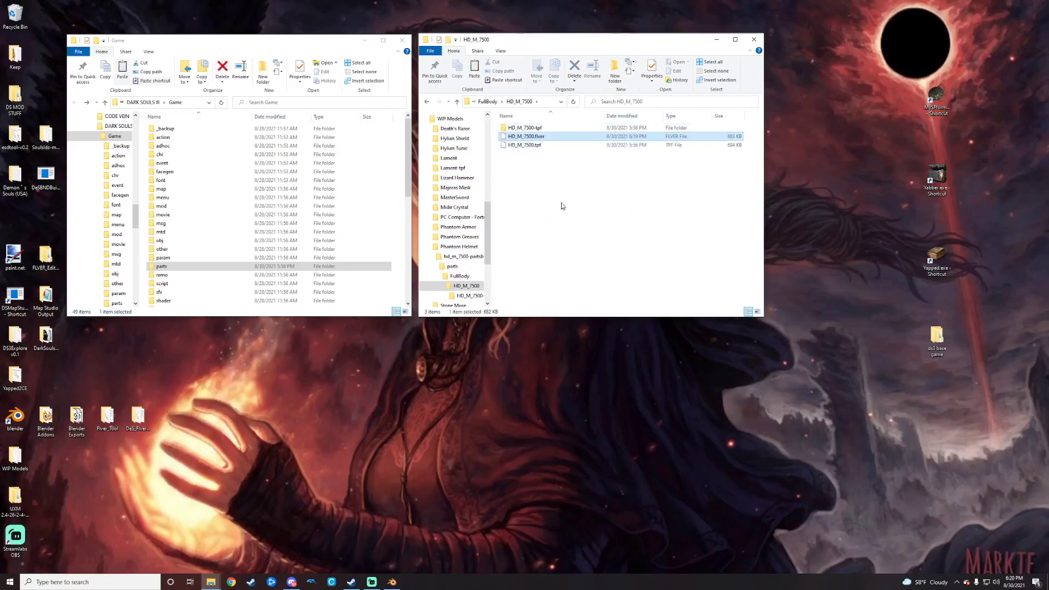
Step: Delete the old HD_M_7500.tpf and repack the HD_M_7500-tpf texture folder with Yabber
{"action": "right_click", "coordinate": [533, 146]}
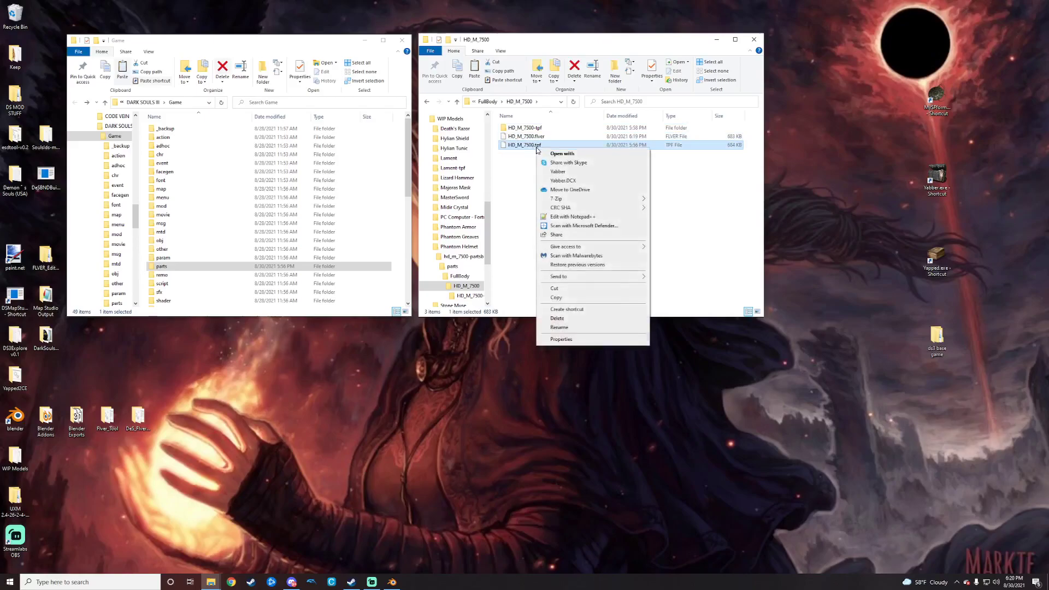
{"action": "left_click", "coordinate": [574, 321]}
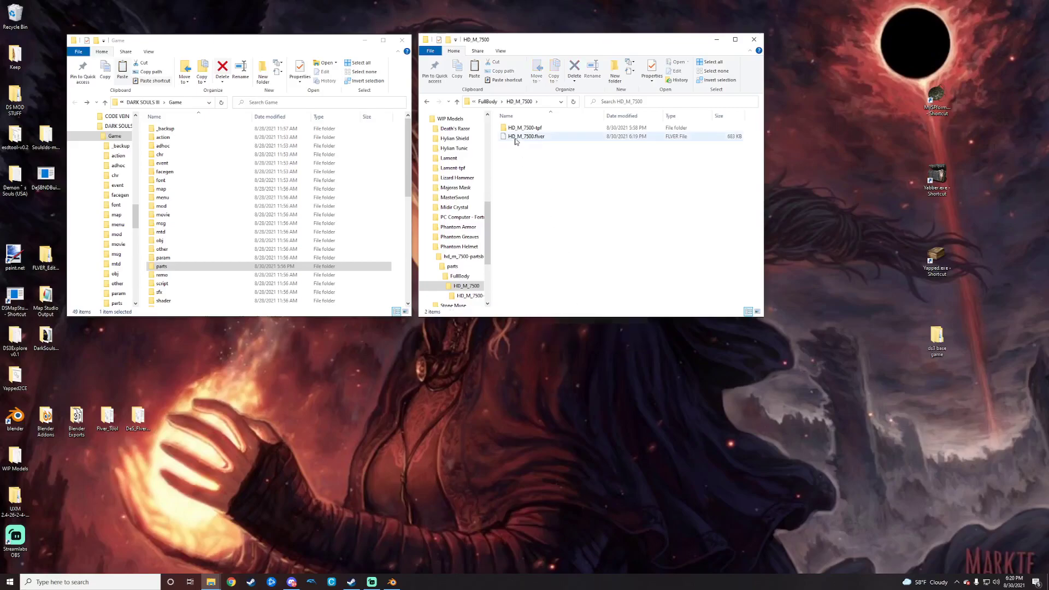
{"action": "left_click", "coordinate": [553, 130]}
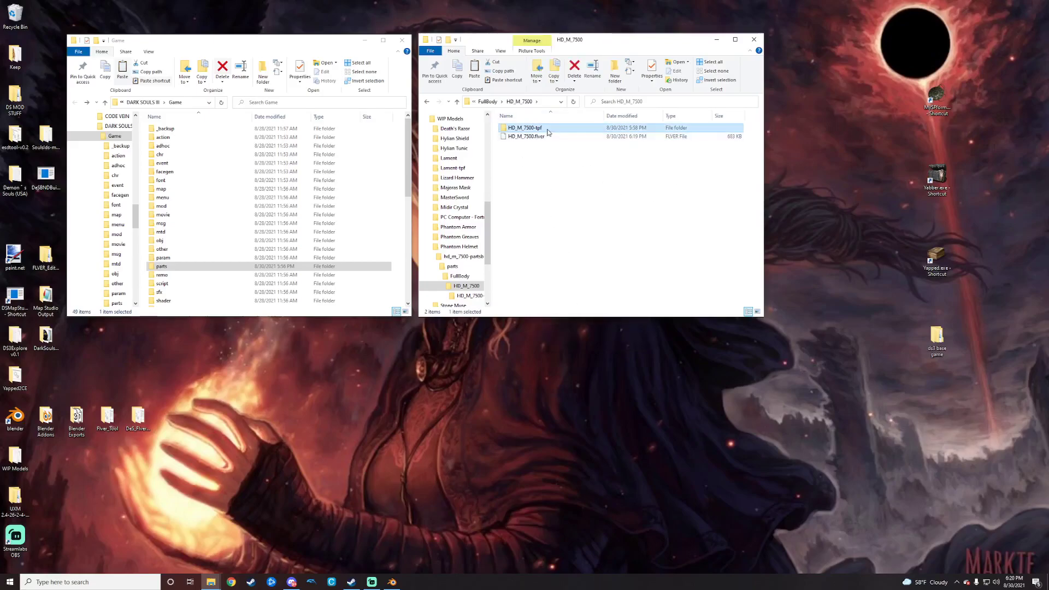
{"action": "double_click", "coordinate": [550, 131]}
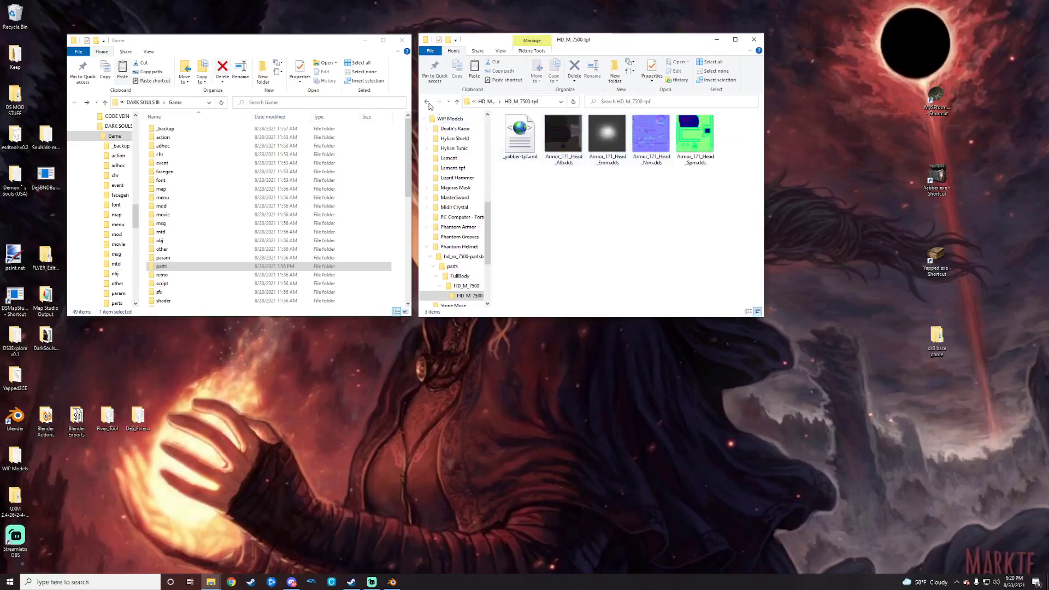
{"action": "left_click", "coordinate": [427, 102]}
{"action": "left_click_drag", "start_coordinate": [522, 130], "coordinate": [940, 177]}
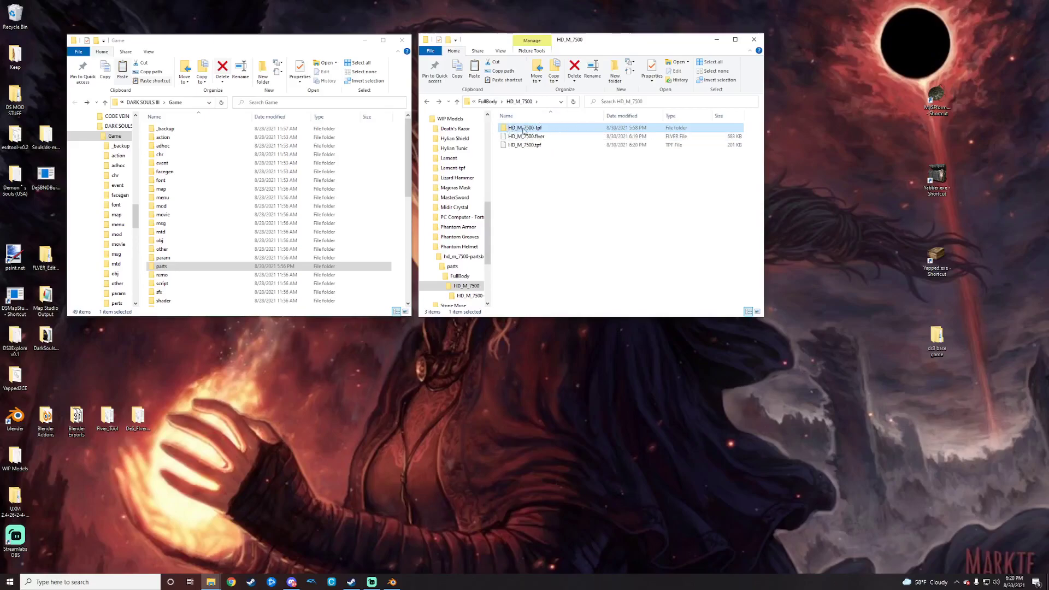
Step: Delete the HD_M_7500-tpf folder, unpack the new HD_M_7500.tpf with Yabber as a check, and delete the extracted folder
{"action": "right_click", "coordinate": [550, 128]}
{"action": "left_click", "coordinate": [585, 327]}
{"action": "left_click_drag", "start_coordinate": [528, 138], "coordinate": [936, 180]}
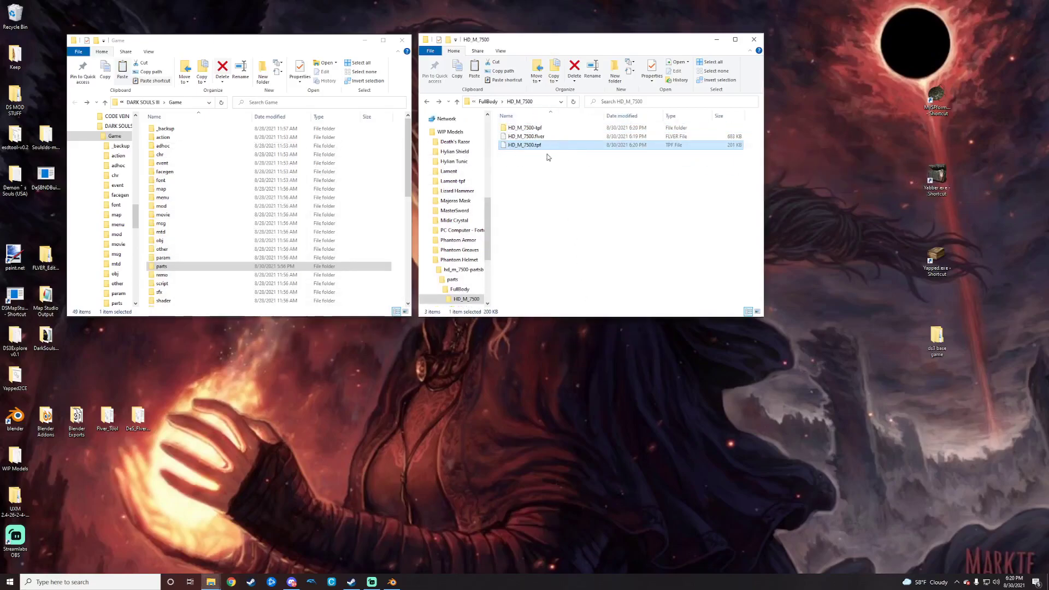
{"action": "right_click", "coordinate": [539, 129]}
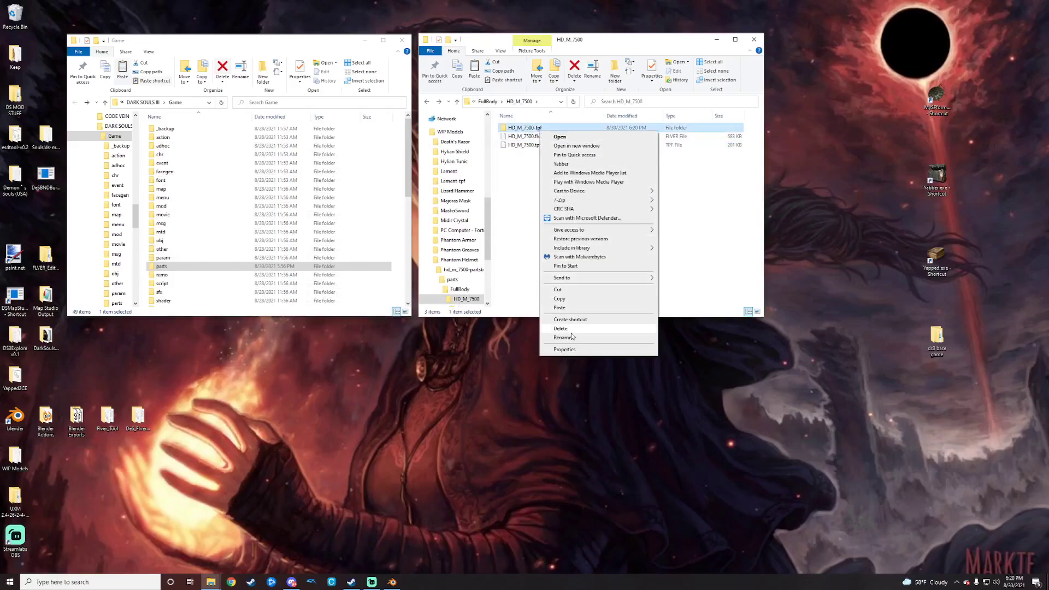
{"action": "left_click", "coordinate": [551, 332]}
Step: Open HD_M_7500.flver in FLVER Editor, inspect the textured helmet from several angles, and close the editor and viewer
{"action": "left_click_drag", "start_coordinate": [527, 129], "coordinate": [938, 101]}
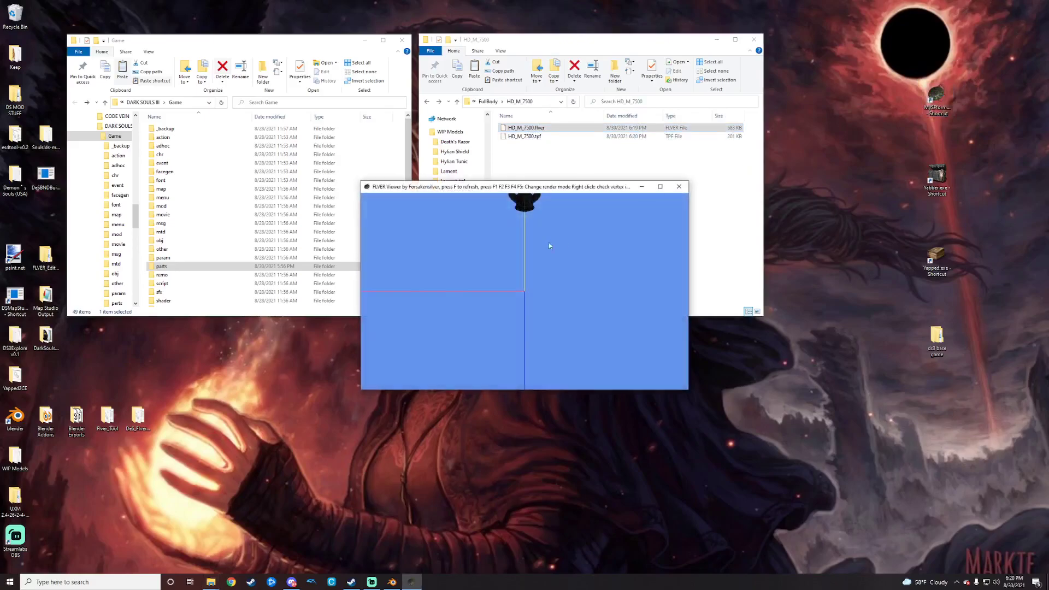
{"action": "left_click_drag", "start_coordinate": [558, 257], "coordinate": [529, 300]}
{"action": "scroll", "coordinate": [529, 298], "scroll_direction": "up", "scroll_amount": 5}
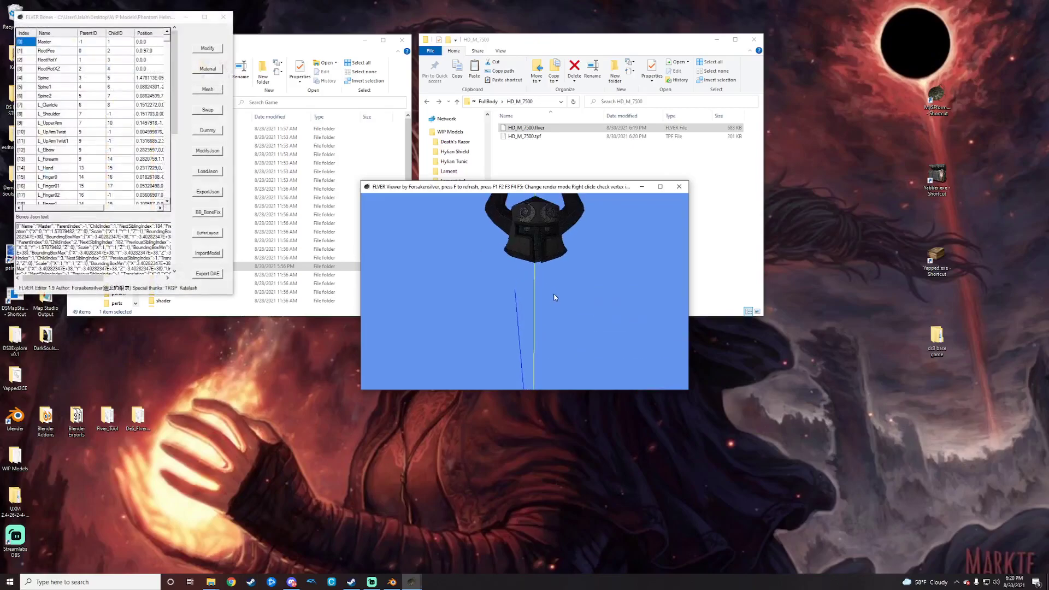
{"action": "middle_click_drag", "start_coordinate": [553, 293], "coordinate": [554, 301]}
{"action": "scroll", "coordinate": [562, 309], "scroll_direction": "up", "scroll_amount": 3}
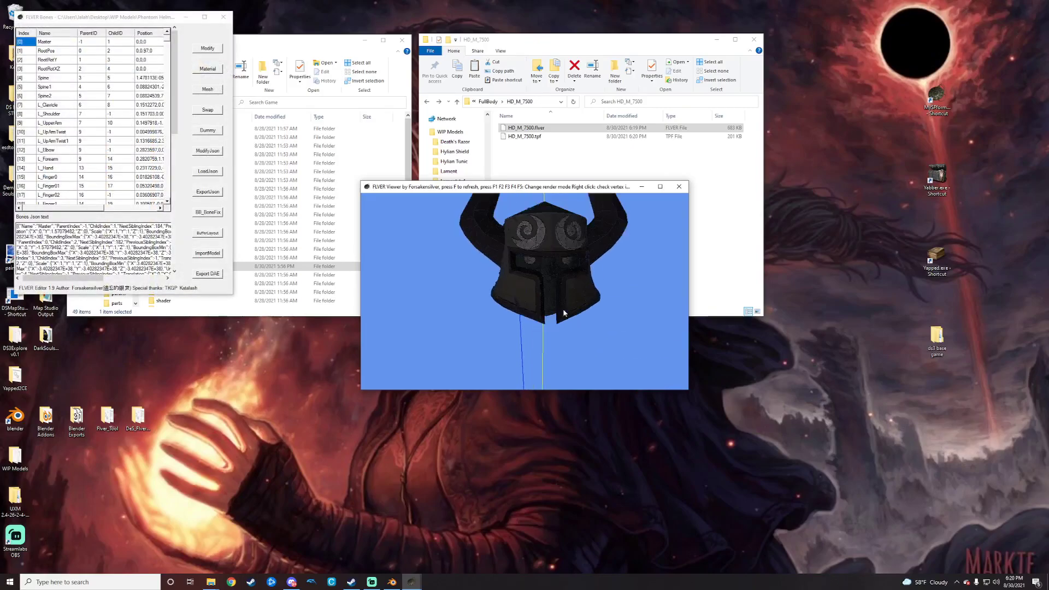
{"action": "mouse_move", "coordinate": [587, 334]}
{"action": "left_mouse_down"}
{"action": "mouse_move", "coordinate": [552, 334]}
{"action": "mouse_move", "coordinate": [581, 333]}
{"action": "left_mouse_up"}
{"action": "scroll", "coordinate": [568, 328], "scroll_direction": "down", "scroll_amount": 3}
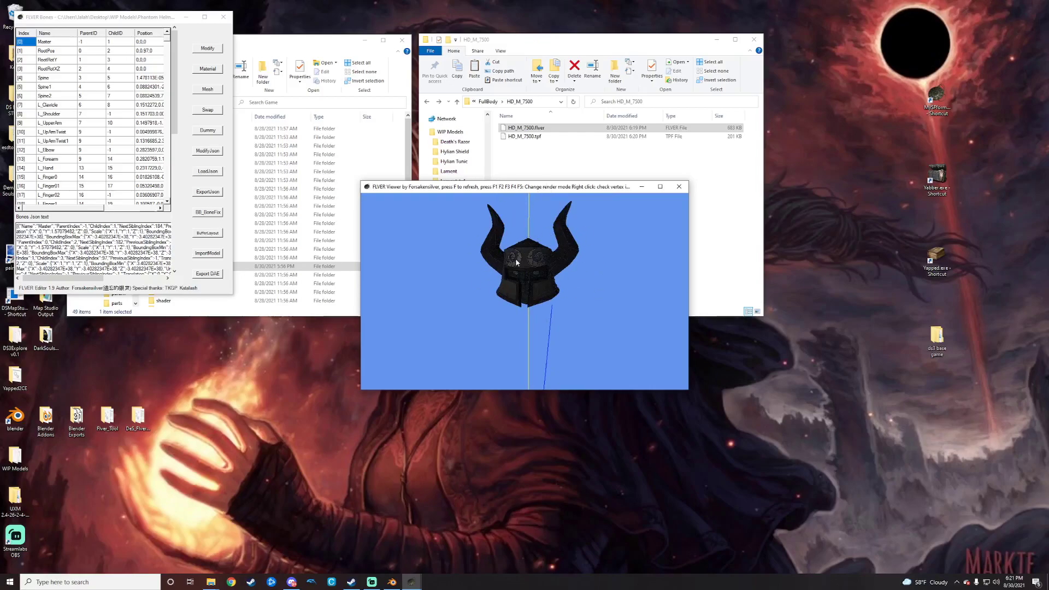
{"action": "left_click", "coordinate": [679, 187]}
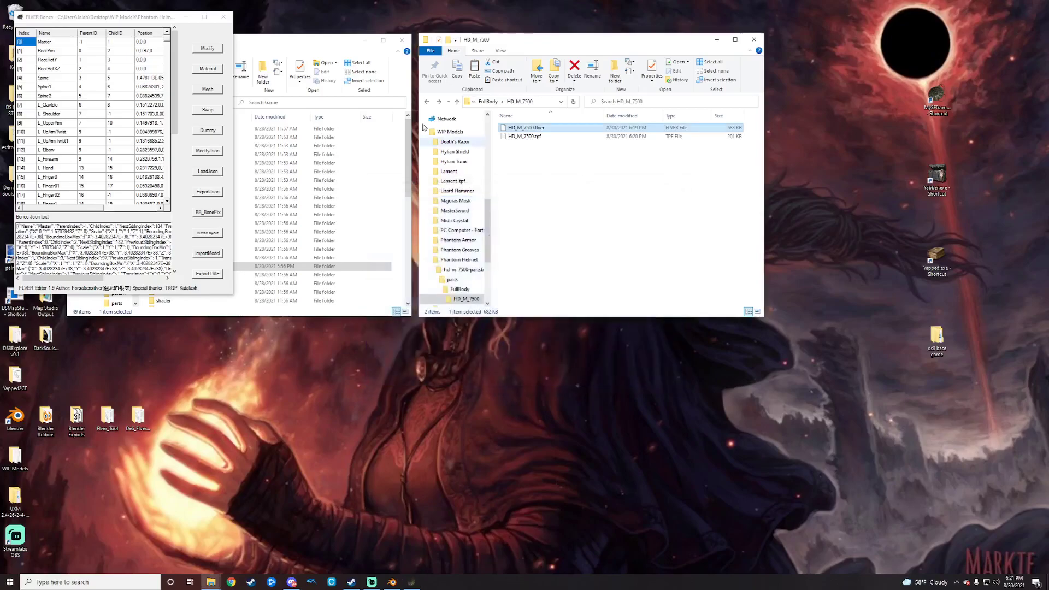
{"action": "left_click", "coordinate": [224, 17]}
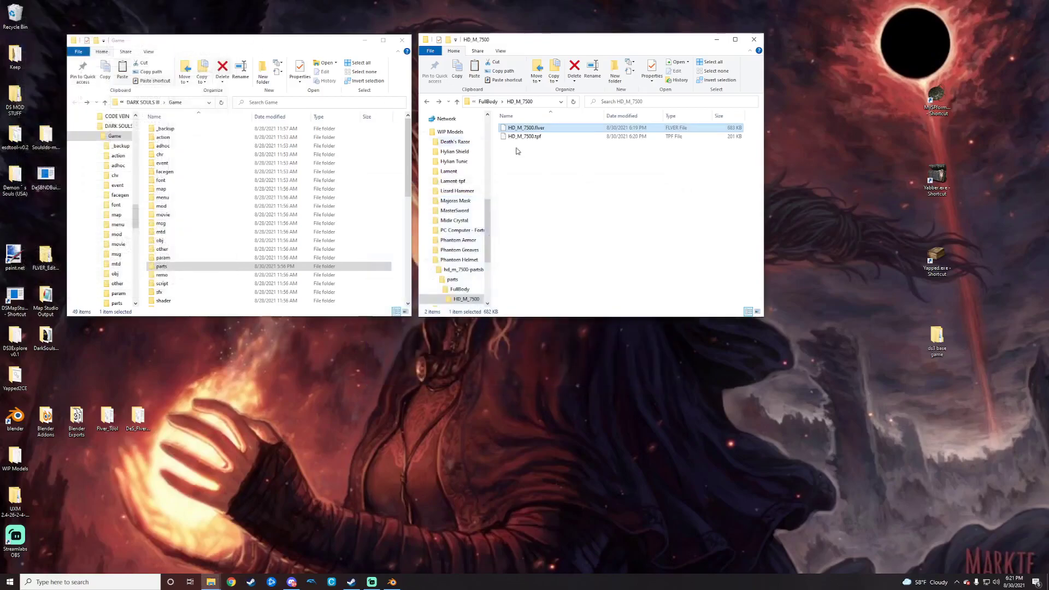
Step: Delete the original hd_m_7500.partsbnd.dcx from the Phantom Helmet folder and repack the hd_m_7500-partsbnd-dcx folder with Yabber
{"action": "left_click", "coordinate": [428, 104]}
{"action": "left_click", "coordinate": [428, 104]}
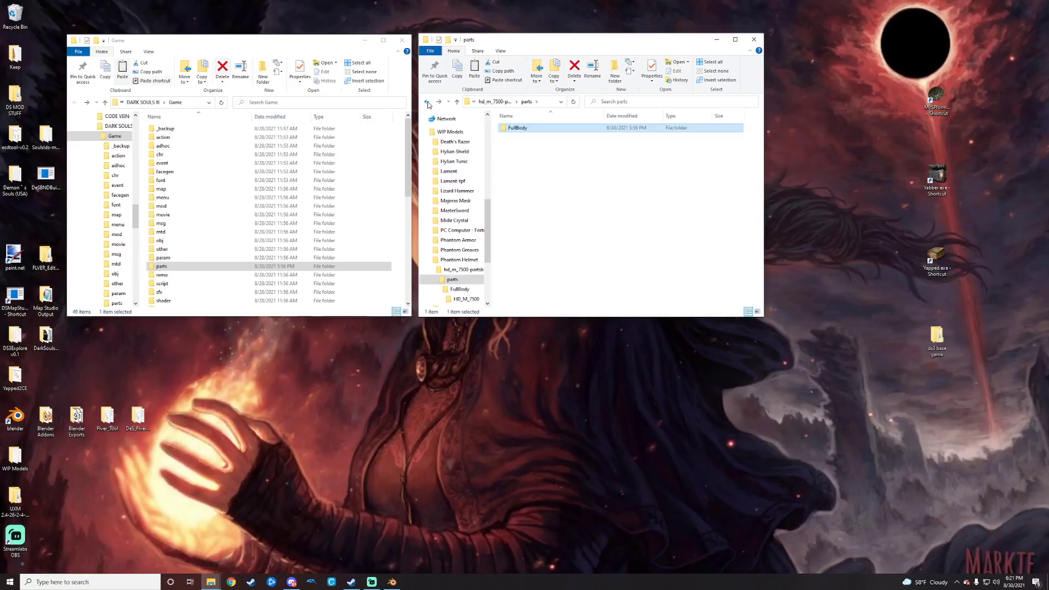
{"action": "left_click", "coordinate": [428, 104]}
{"action": "left_click", "coordinate": [428, 103]}
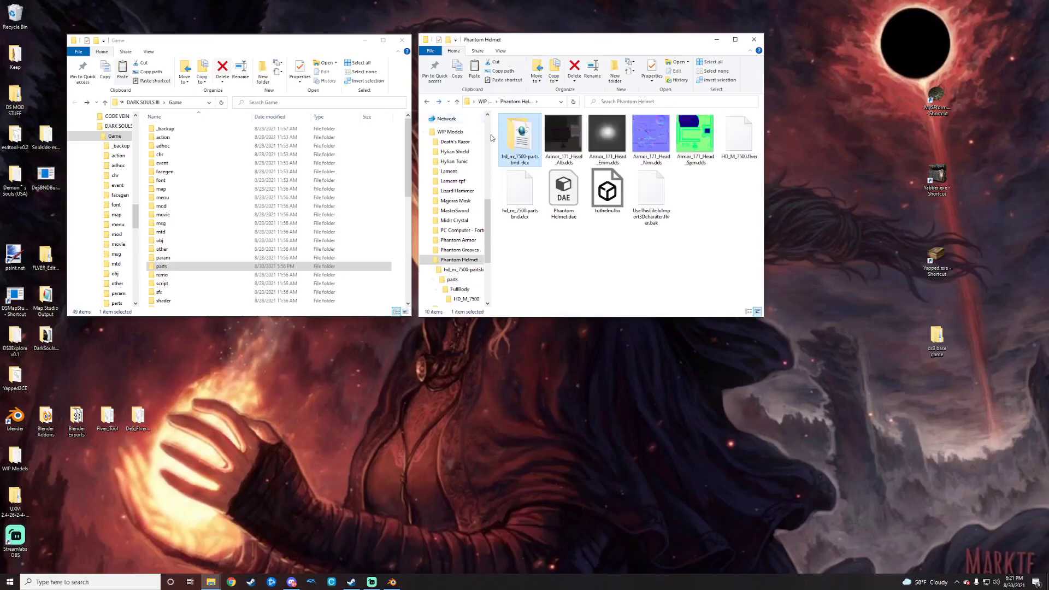
{"action": "left_click", "coordinate": [519, 195]}
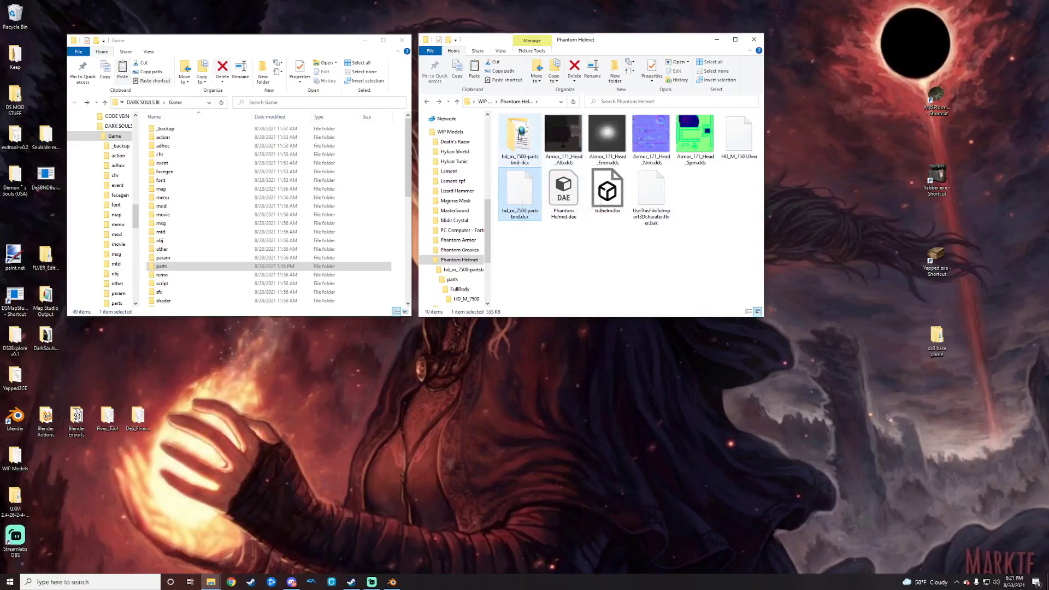
{"action": "right_click", "coordinate": [522, 188]}
{"action": "left_click", "coordinate": [510, 201]}
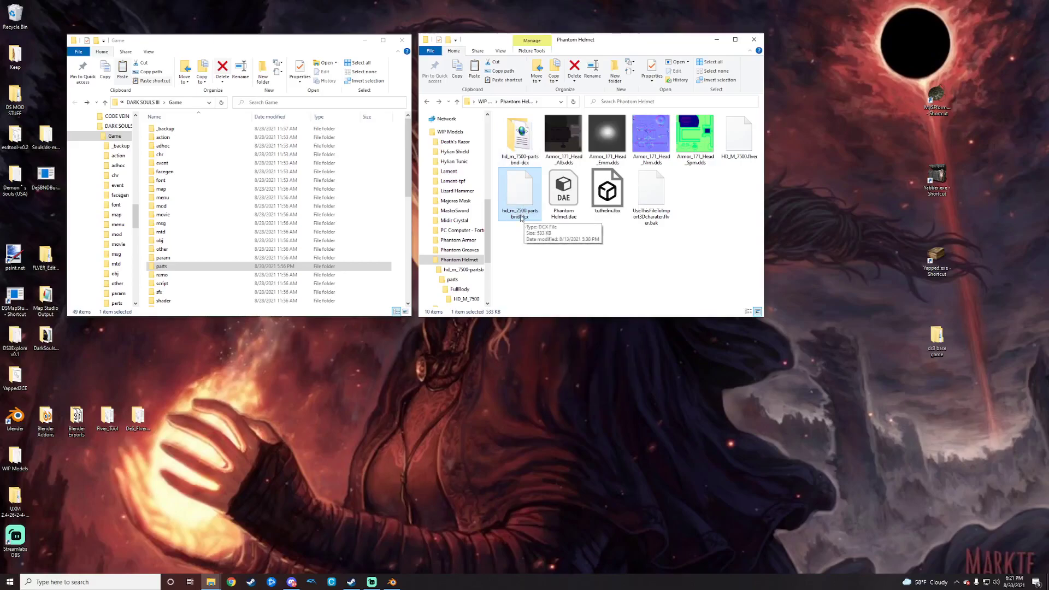
{"action": "right_click", "coordinate": [518, 197]}
{"action": "left_click", "coordinate": [538, 376]}
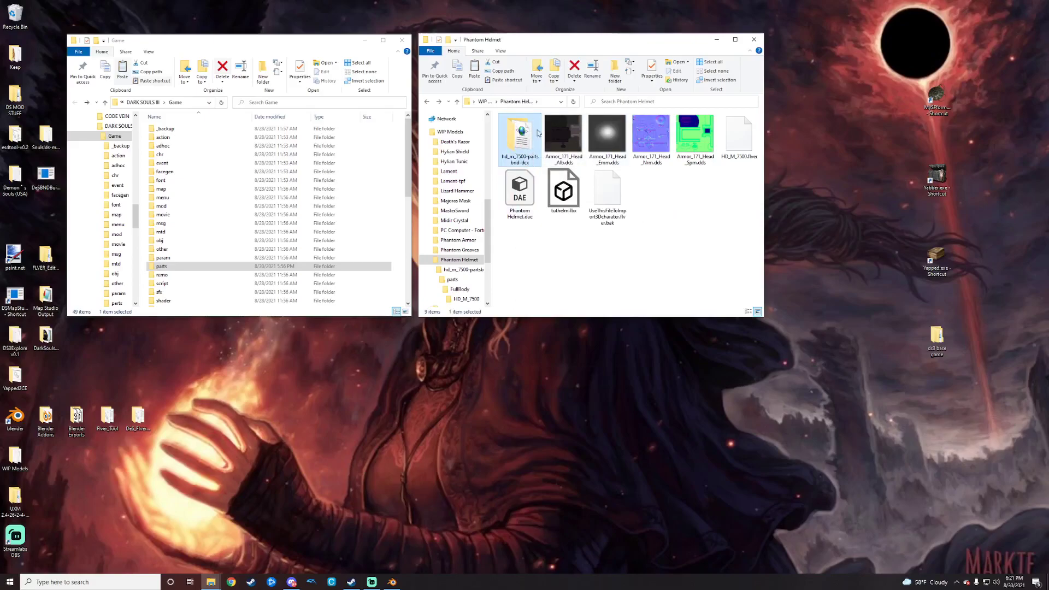
{"action": "left_click_drag", "start_coordinate": [523, 152], "coordinate": [940, 181]}
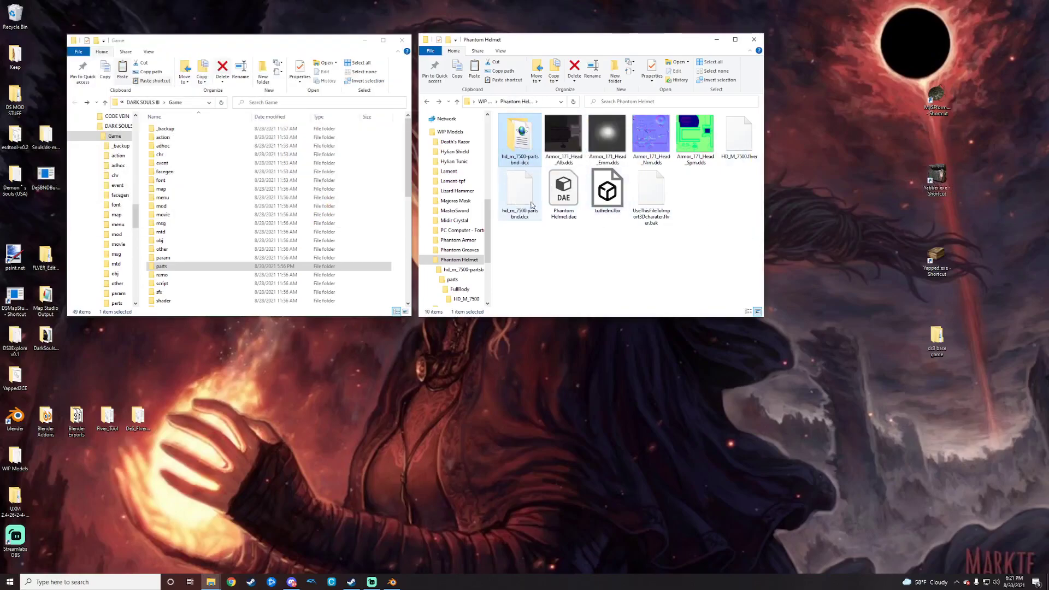
Step: Move the repacked hd_m_7500.partsbnd.dcx from Phantom Helmet into the game's mod\parts folder, replacing the existing file
{"action": "left_click", "coordinate": [521, 203]}
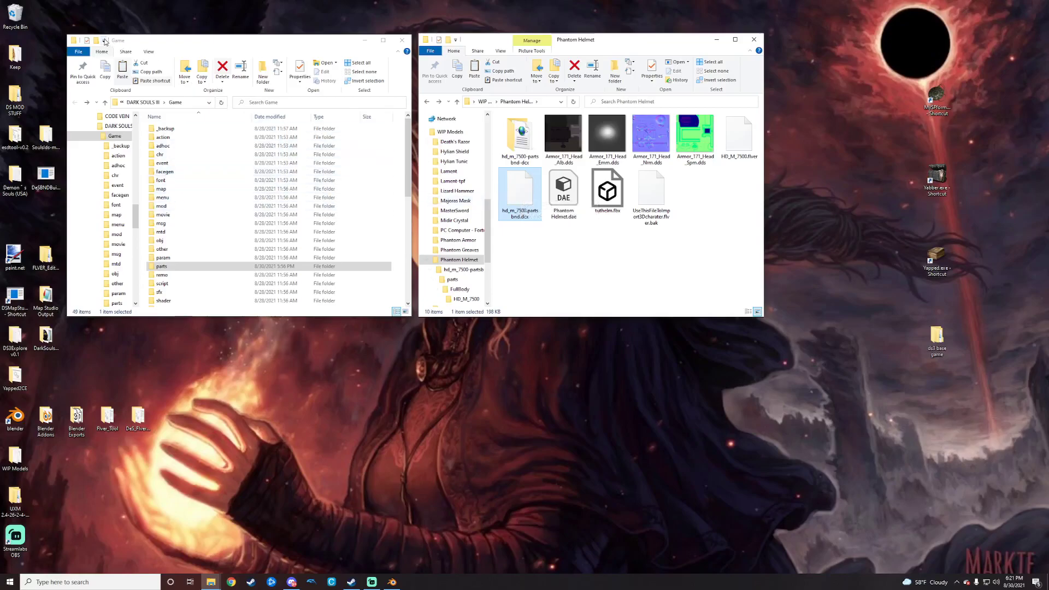
{"action": "double_click", "coordinate": [185, 207]}
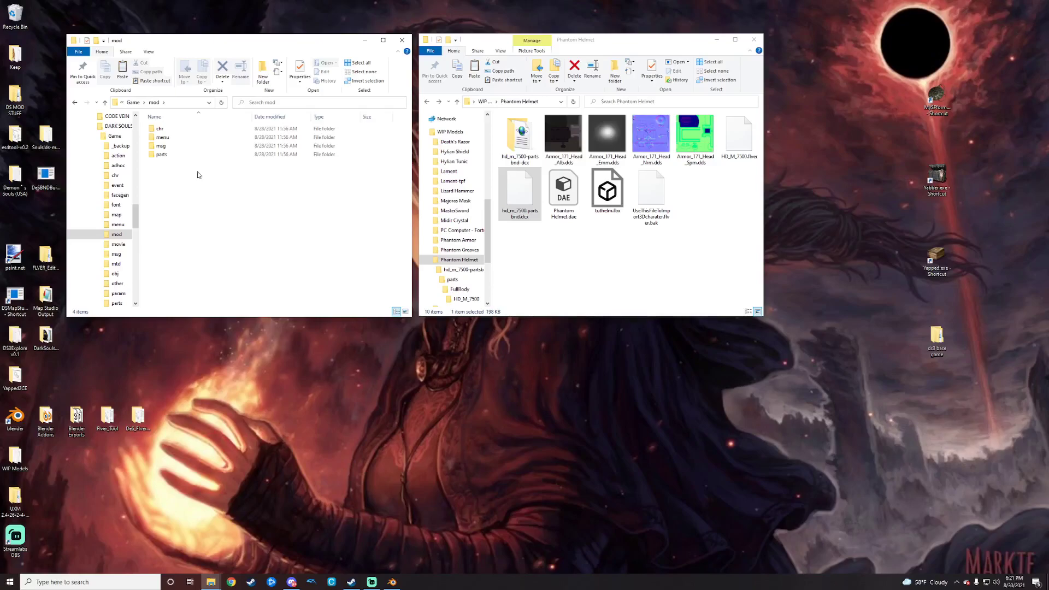
{"action": "left_click", "coordinate": [74, 102]}
{"action": "scroll", "coordinate": [199, 186], "scroll_direction": "down", "scroll_amount": 2}
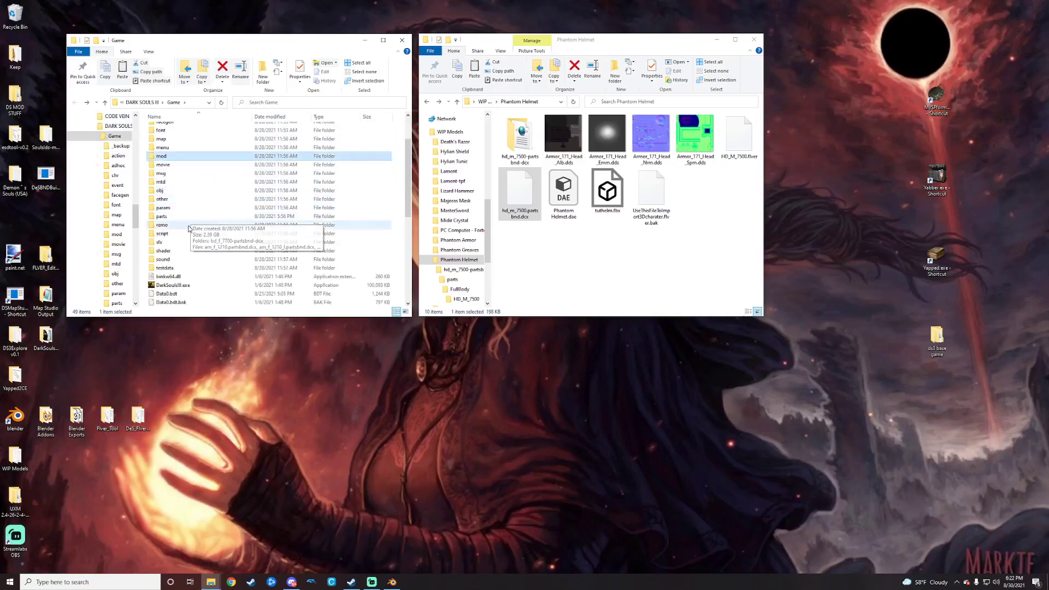
{"action": "double_click", "coordinate": [186, 217]}
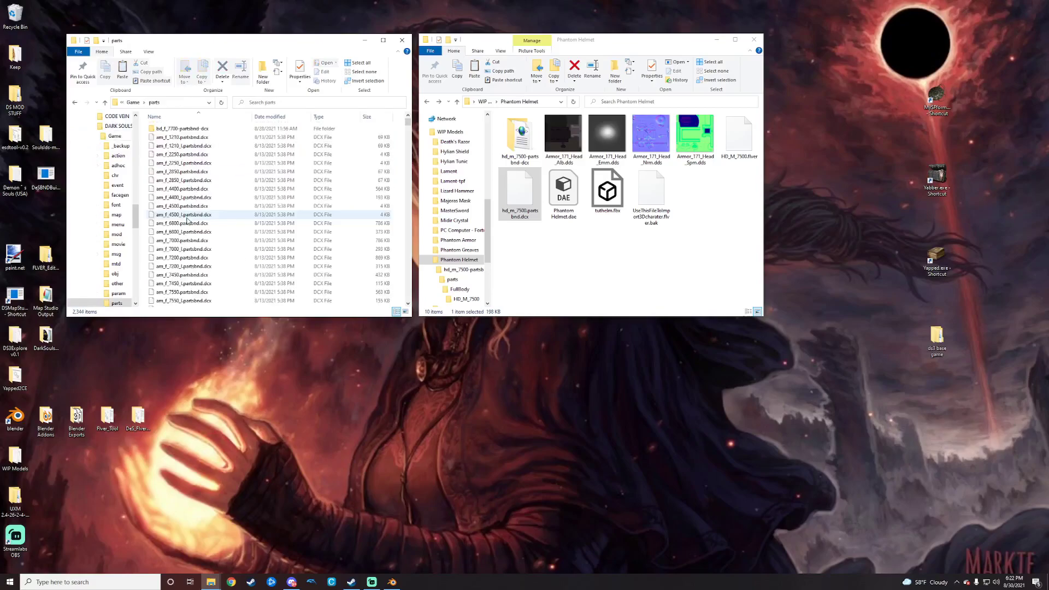
{"action": "left_click_drag", "start_coordinate": [523, 183], "coordinate": [524, 210]}
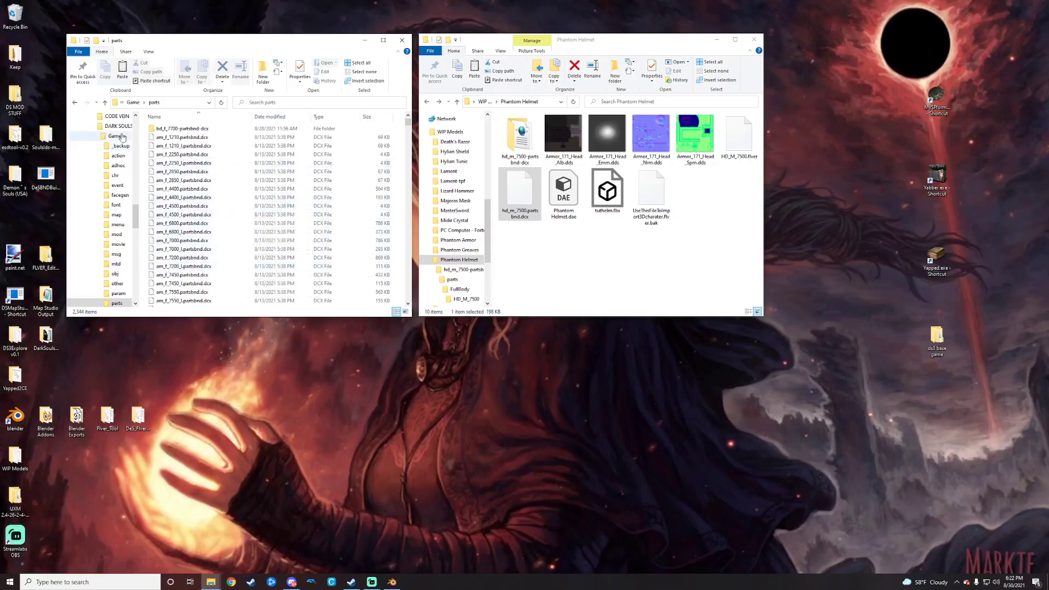
{"action": "left_click", "coordinate": [75, 102]}
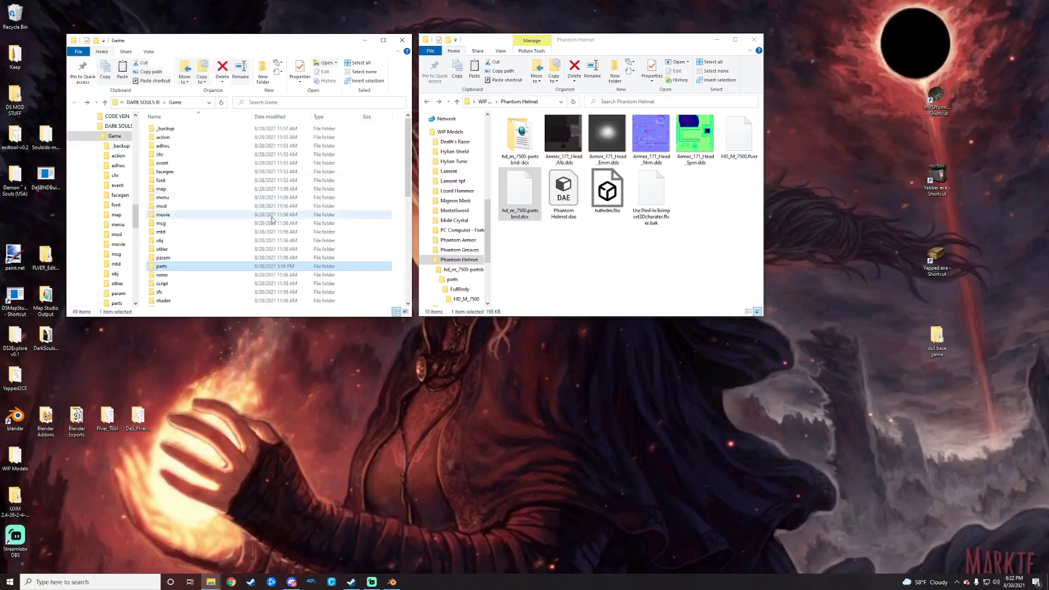
{"action": "double_click", "coordinate": [187, 207]}
{"action": "double_click", "coordinate": [187, 155]}
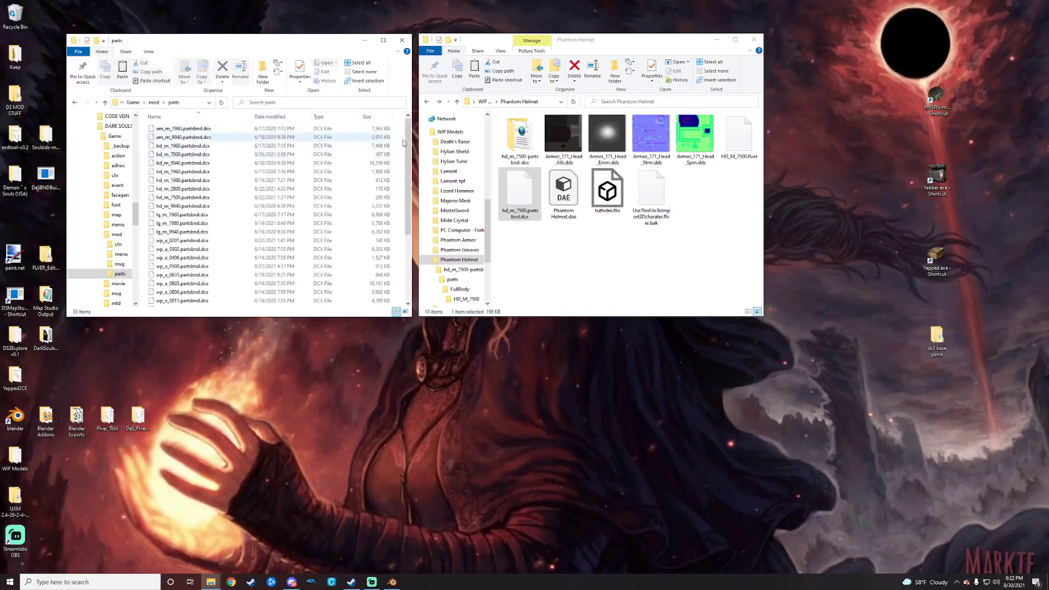
{"action": "left_click_drag", "start_coordinate": [525, 188], "coordinate": [284, 202]}
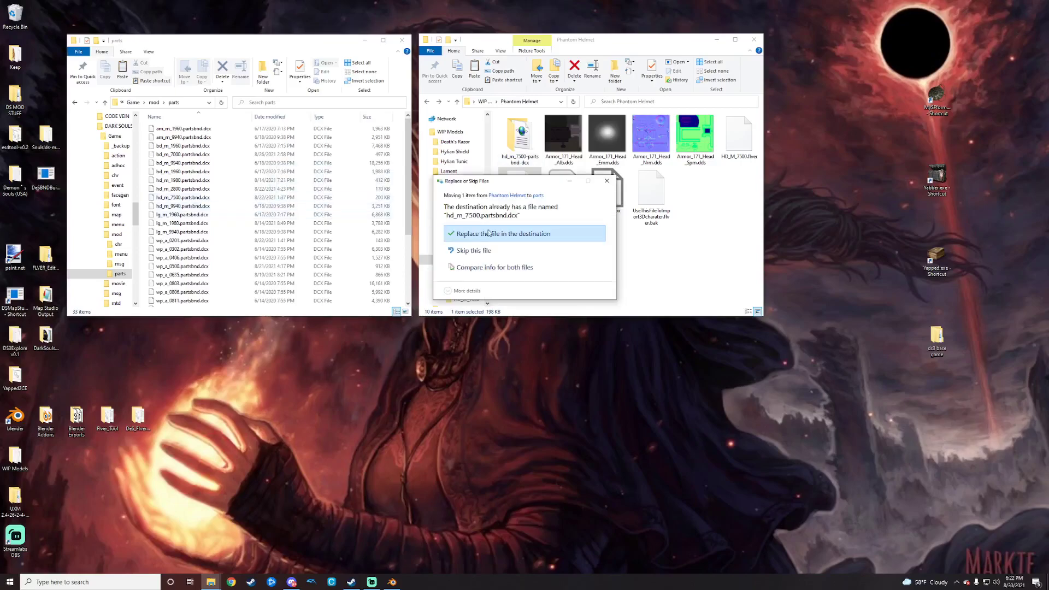
{"action": "left_click", "coordinate": [495, 234]}
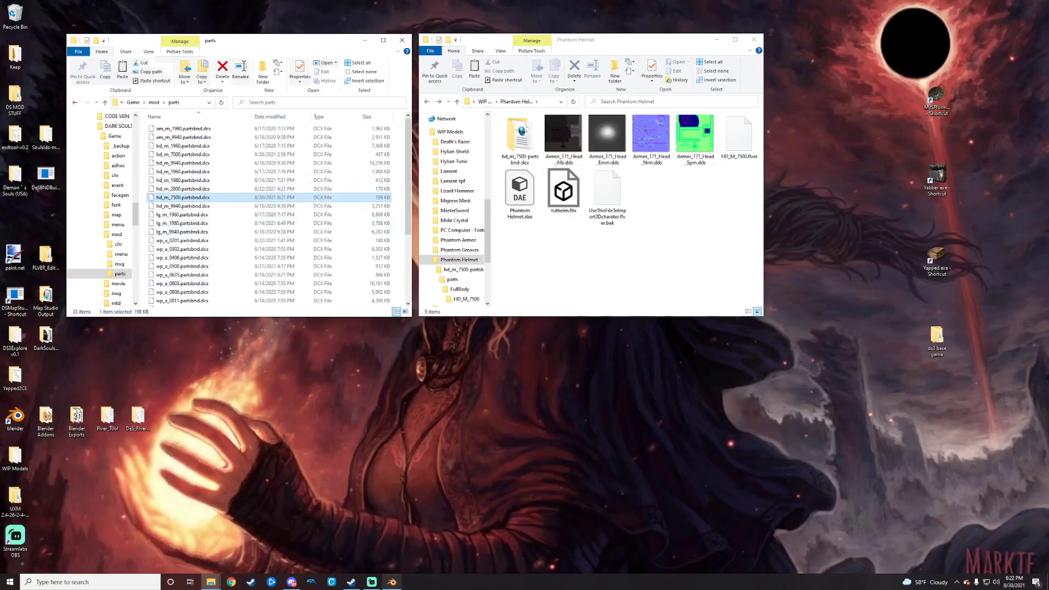
Step: Close Blender without saving the changes to the DS3_Base scene
{"action": "right_click", "coordinate": [392, 582]}
{"action": "left_click", "coordinate": [362, 566]}
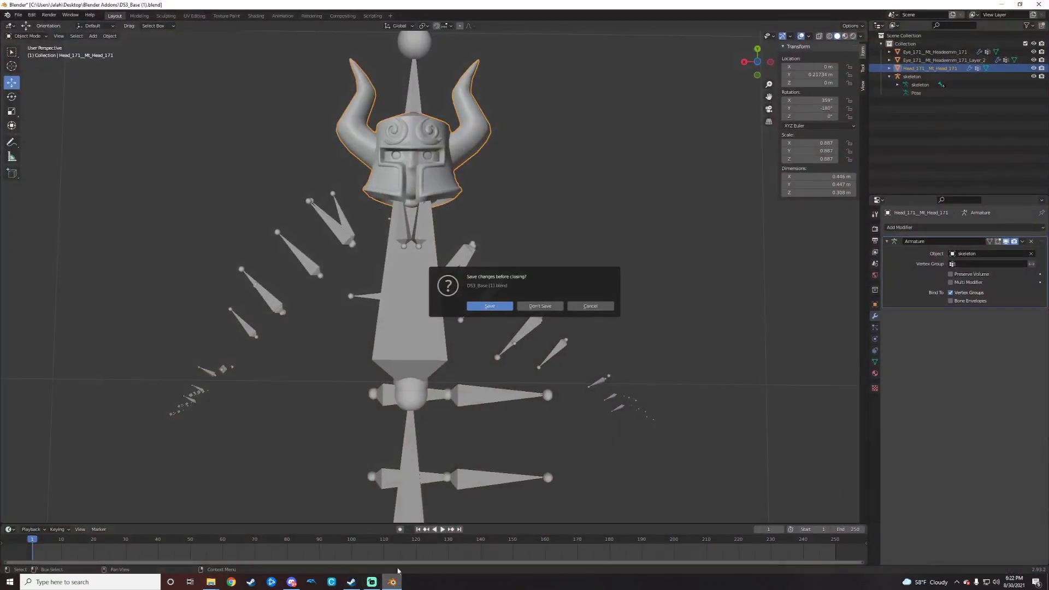
{"action": "left_click", "coordinate": [539, 305]}
Step: Launch Dark Souls III from Steam, dismiss the startup messages, and load the saved game
{"action": "left_click", "coordinate": [351, 582]}
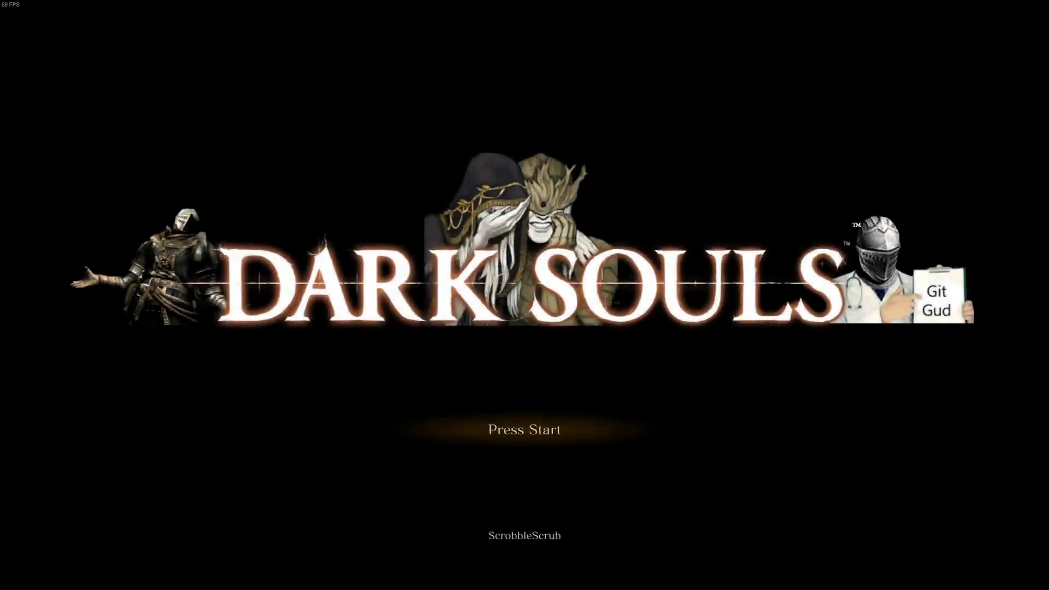
{"action": "key", "text": "Return"}
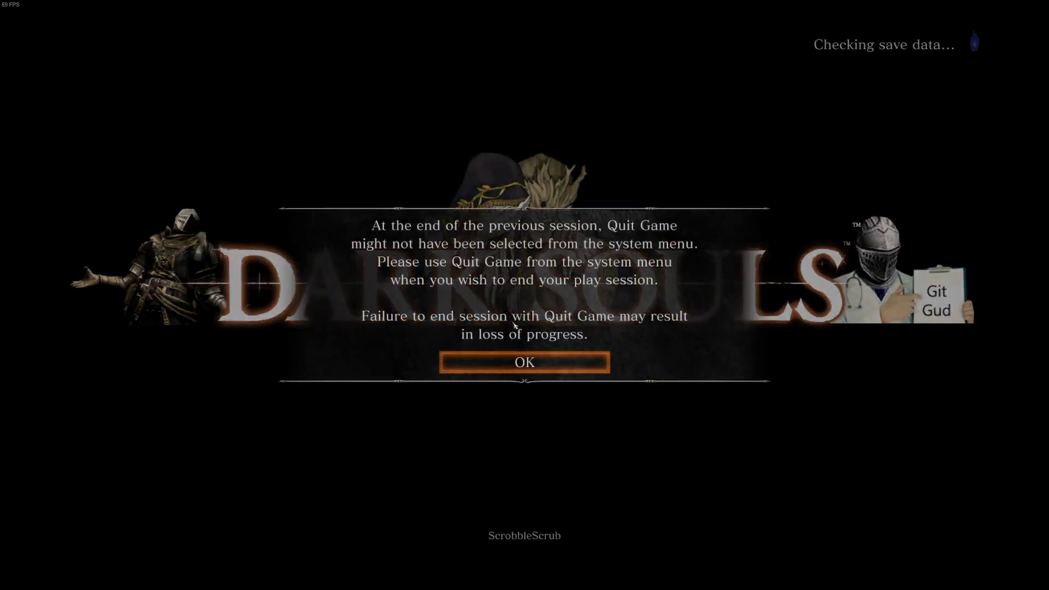
{"action": "left_click", "coordinate": [520, 368]}
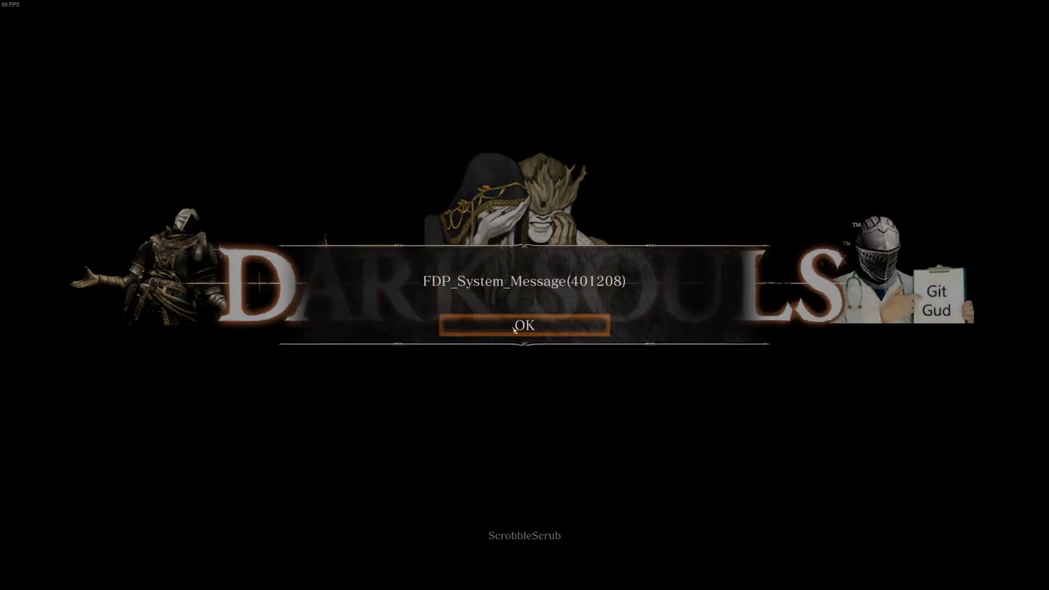
{"action": "left_click", "coordinate": [513, 327]}
{"action": "left_click", "coordinate": [527, 344]}
{"action": "left_click", "coordinate": [524, 407]}
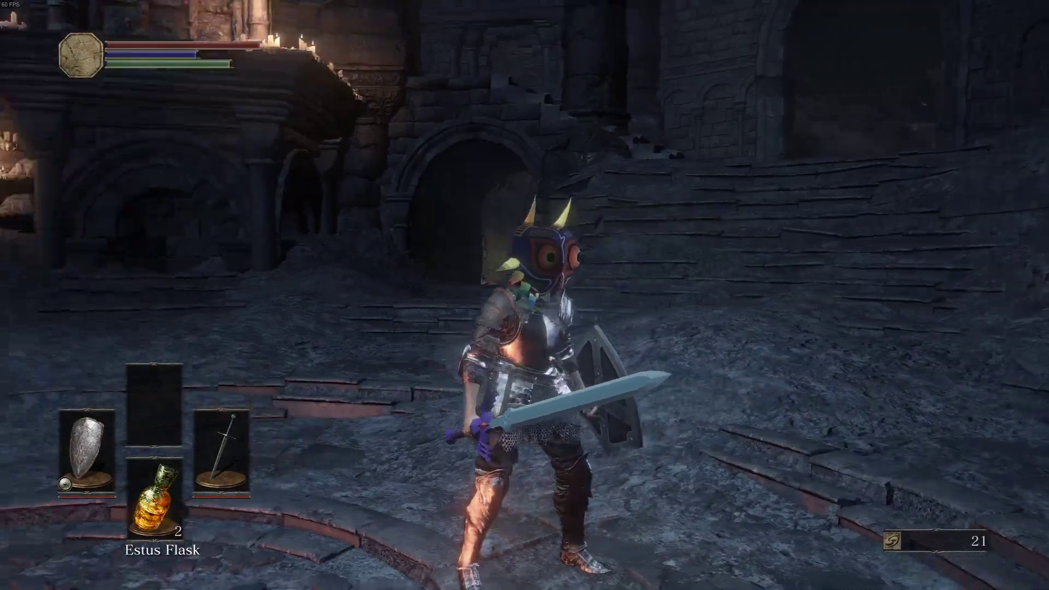
Step: Move the character around the shrine to view its currently equipped mask, shield and sword
{"action": "key", "text": "s"}
{"action": "key", "text": "w"}
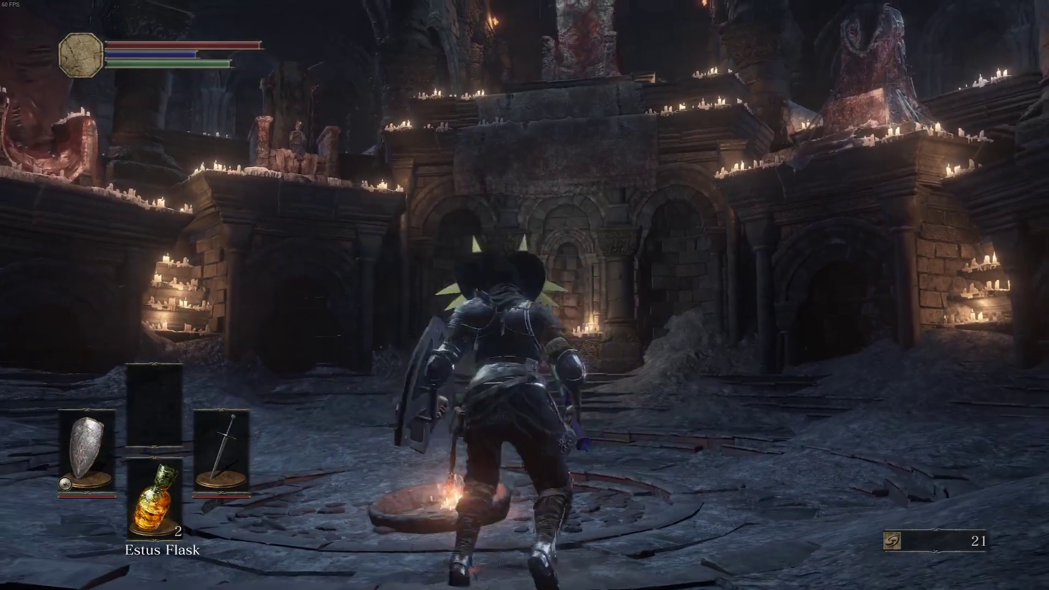
{"action": "key", "text": "s"}
{"action": "key", "text": "s"}
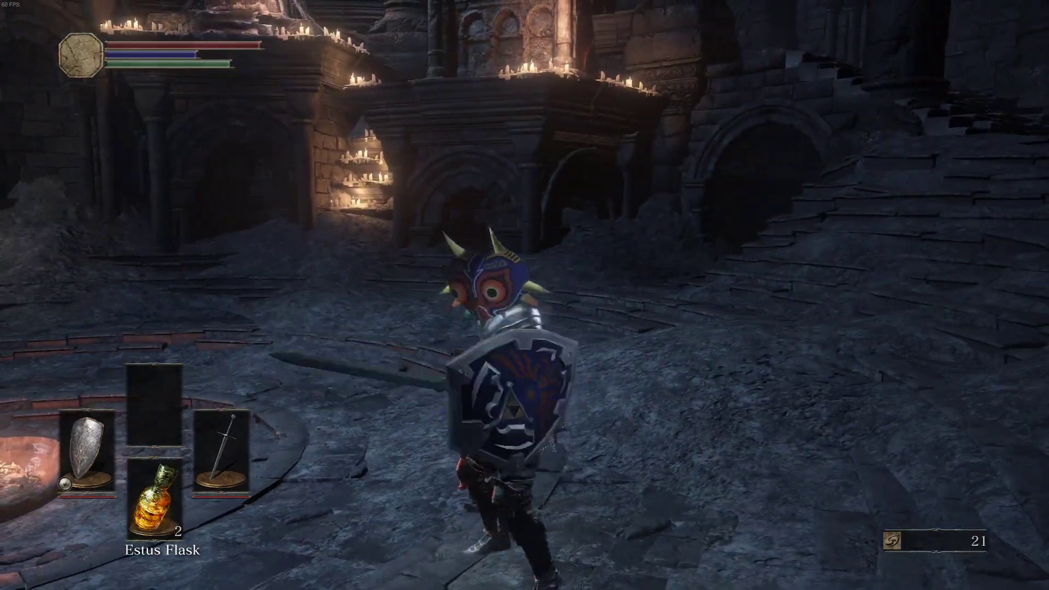
{"action": "key", "text": "w"}
{"action": "key", "text": "space"}
{"action": "key", "text": "s"}
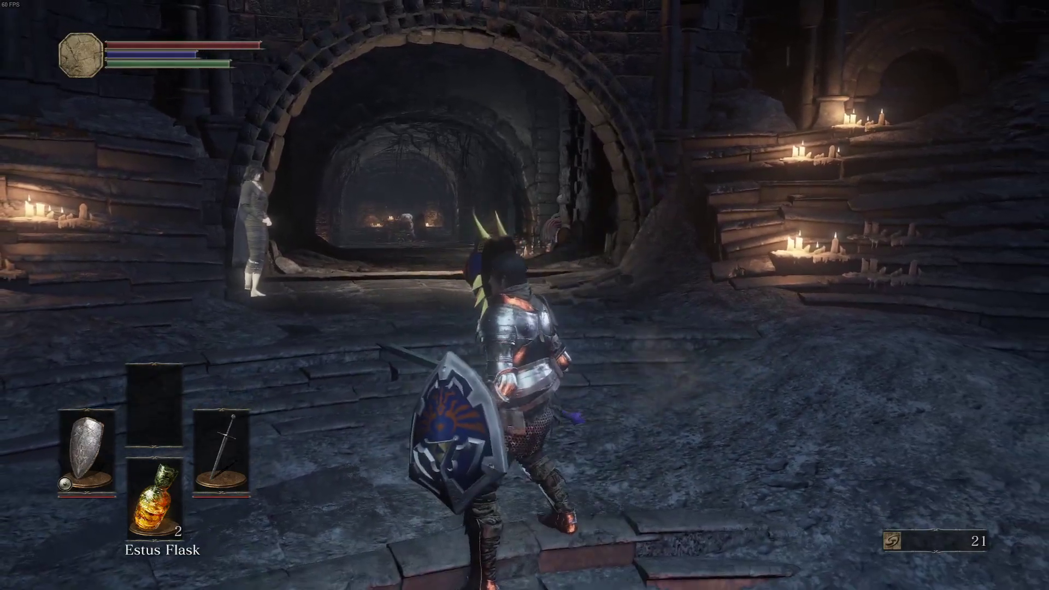
{"action": "key", "text": "a"}
{"action": "key", "text": "s"}
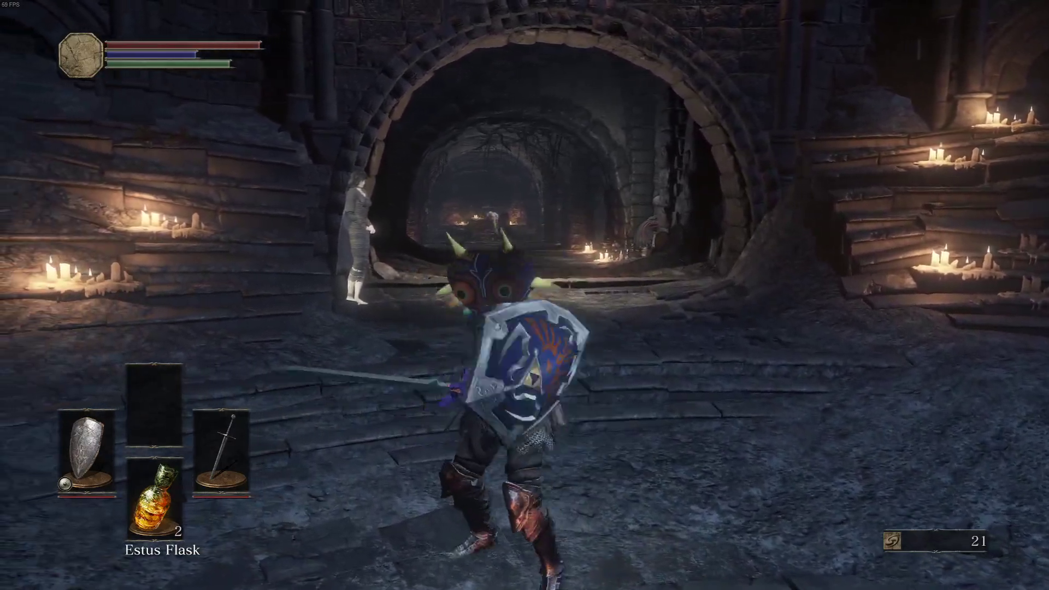
Step: Equip the replaced Phantom Helmet on the character and inspect its fit on the head in game
{"action": "key", "text": "s"}
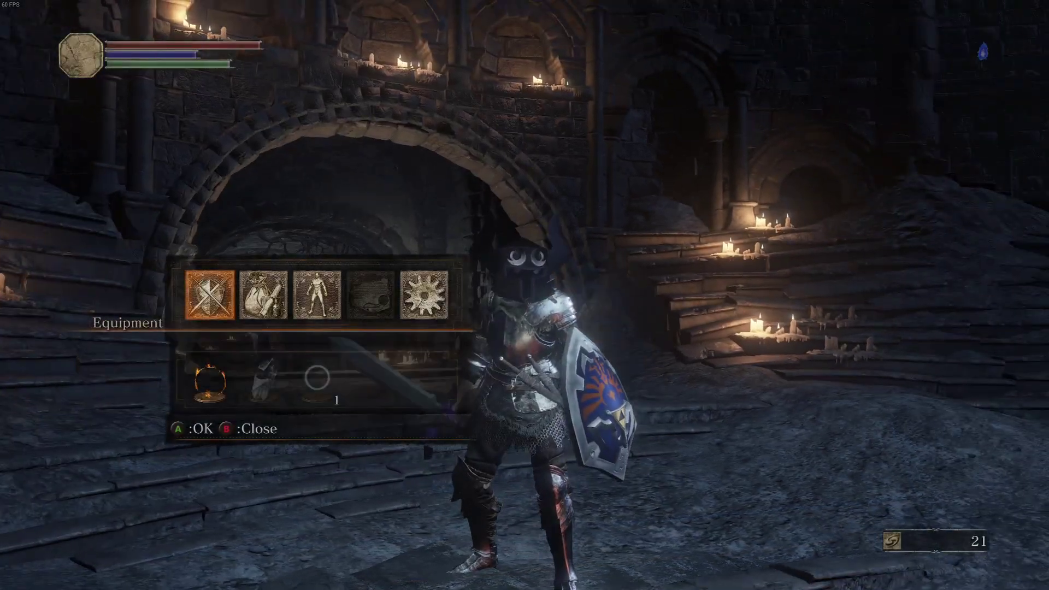
{"action": "key", "text": "w"}
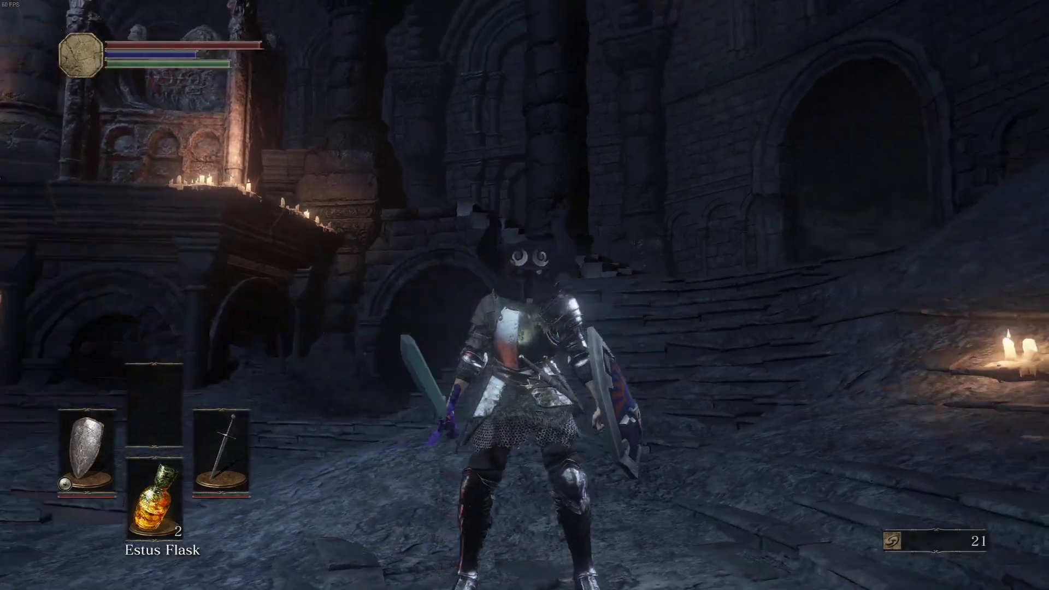
{"action": "key", "text": "s"}
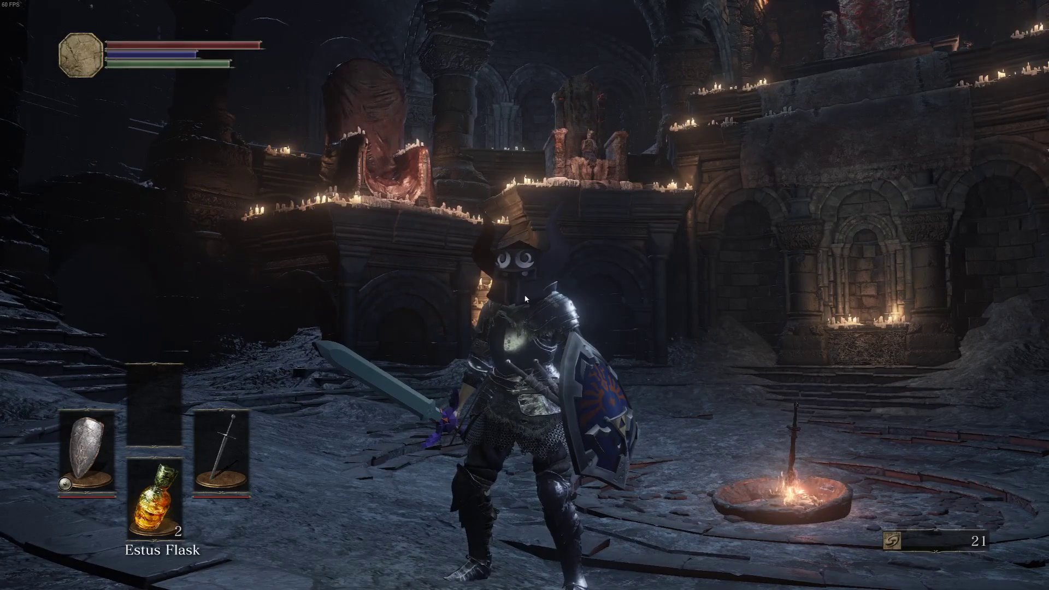
Step: Switch to File Explorer, open HD_M_7500.flver from the unpacked parts folder in FLVER Editor, and frame the helmet in an enlarged viewer
{"action": "key", "text": "alt+Tab"}
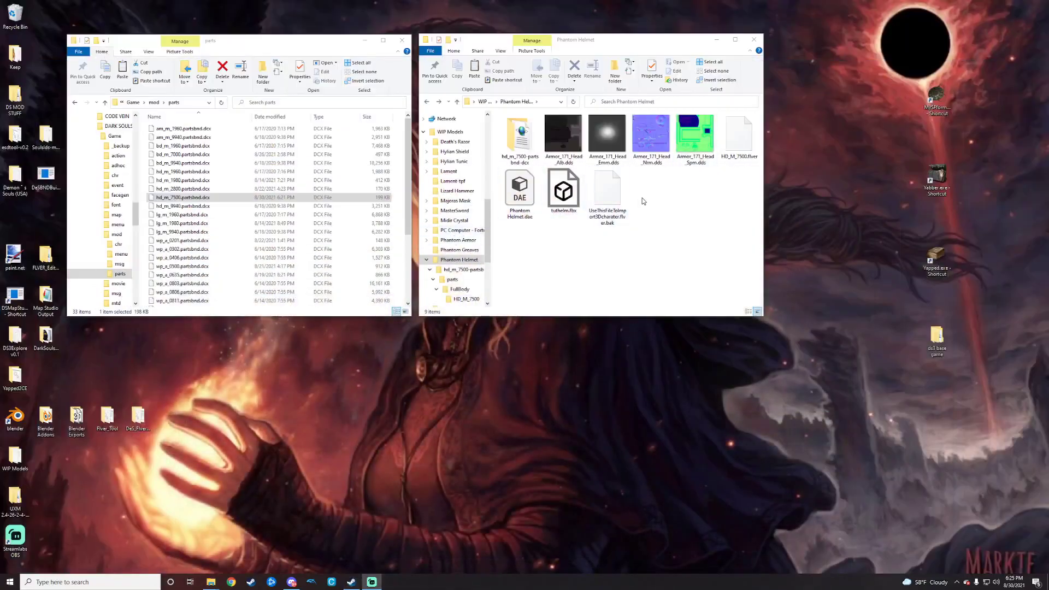
{"action": "double_click", "coordinate": [522, 136]}
{"action": "double_click", "coordinate": [523, 130]}
{"action": "double_click", "coordinate": [521, 129]}
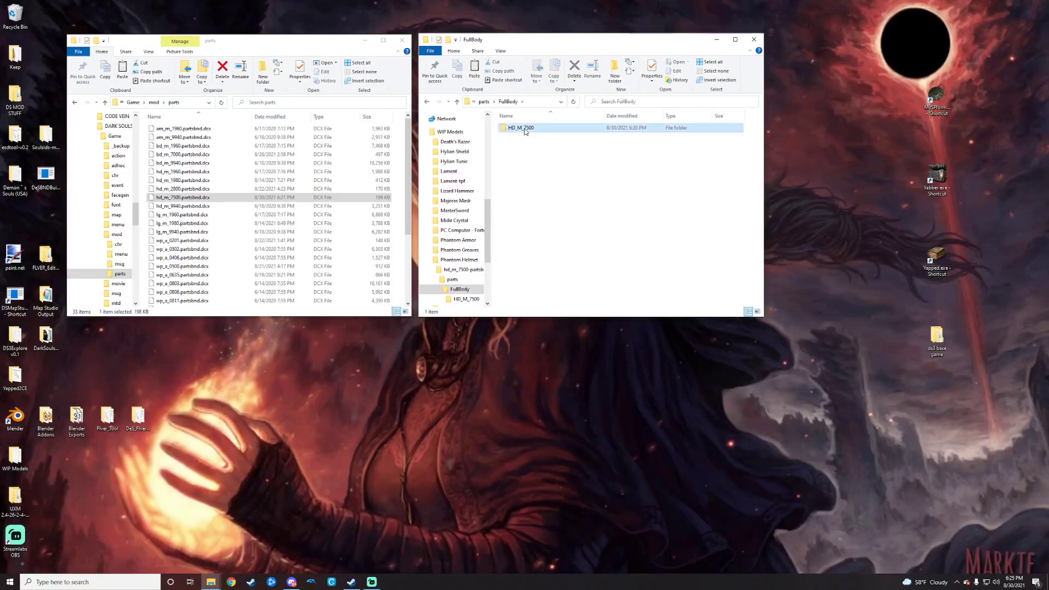
{"action": "double_click", "coordinate": [521, 129]}
{"action": "left_click", "coordinate": [515, 129]}
{"action": "left_click_drag", "start_coordinate": [515, 129], "coordinate": [936, 99]}
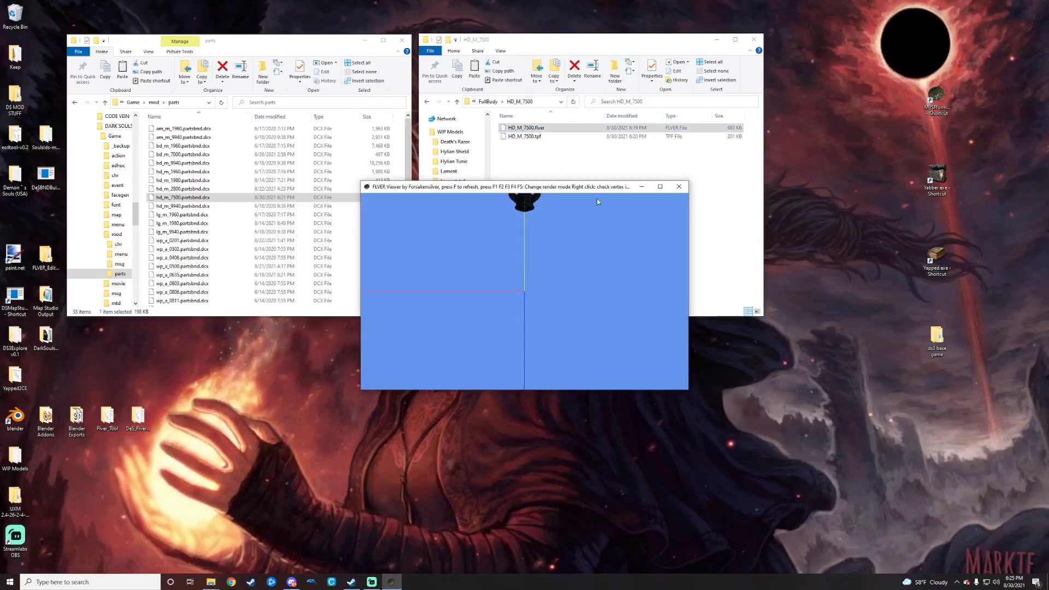
{"action": "left_click_drag", "start_coordinate": [689, 392], "coordinate": [787, 481]}
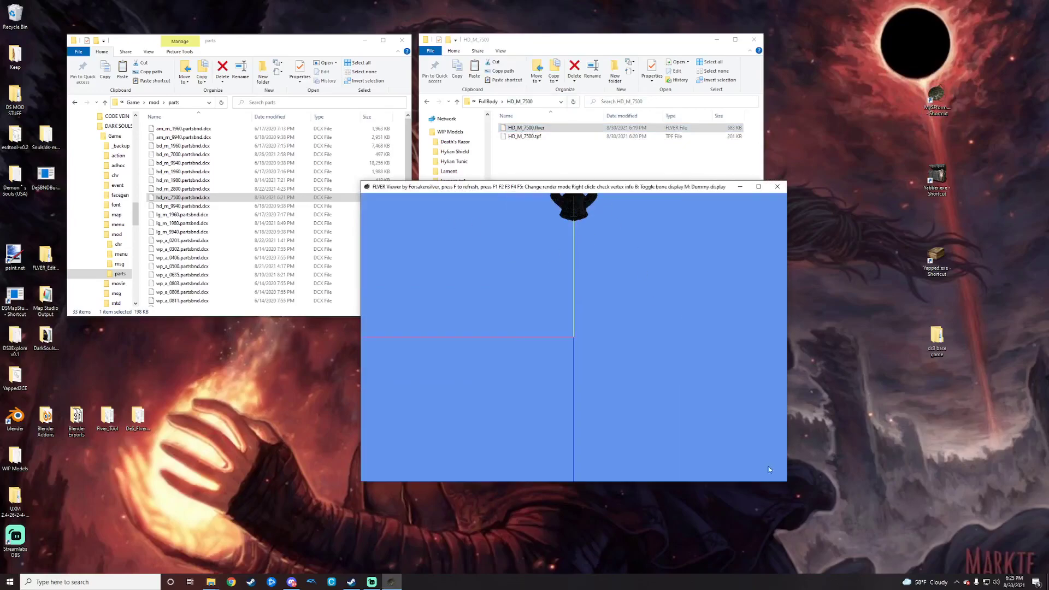
{"action": "left_click_drag", "start_coordinate": [648, 331], "coordinate": [539, 300]}
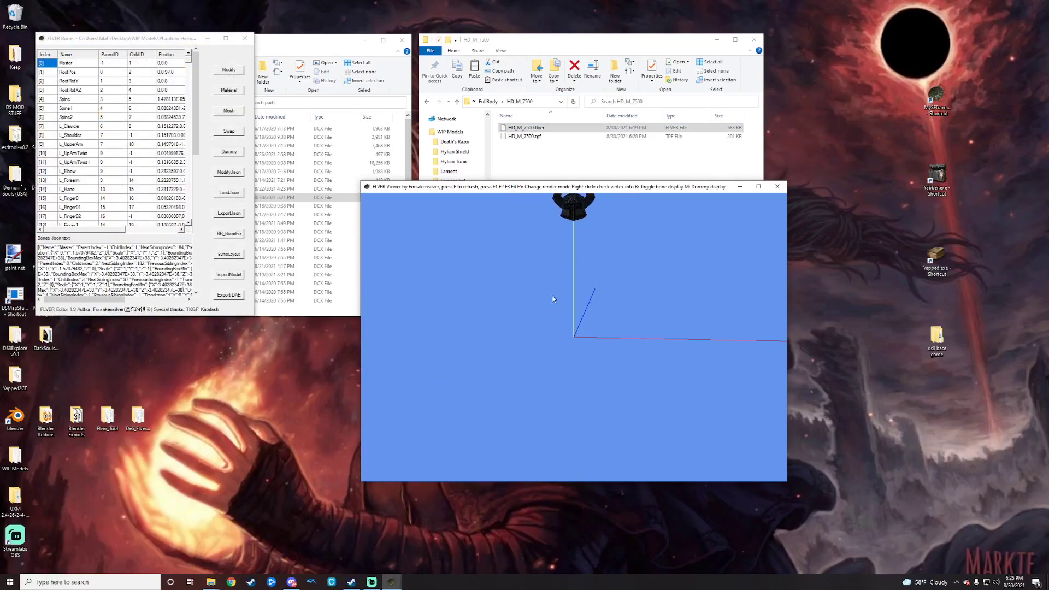
{"action": "middle_click_drag", "start_coordinate": [581, 268], "coordinate": [586, 306]}
{"action": "scroll", "coordinate": [586, 306], "scroll_direction": "up", "scroll_amount": 4}
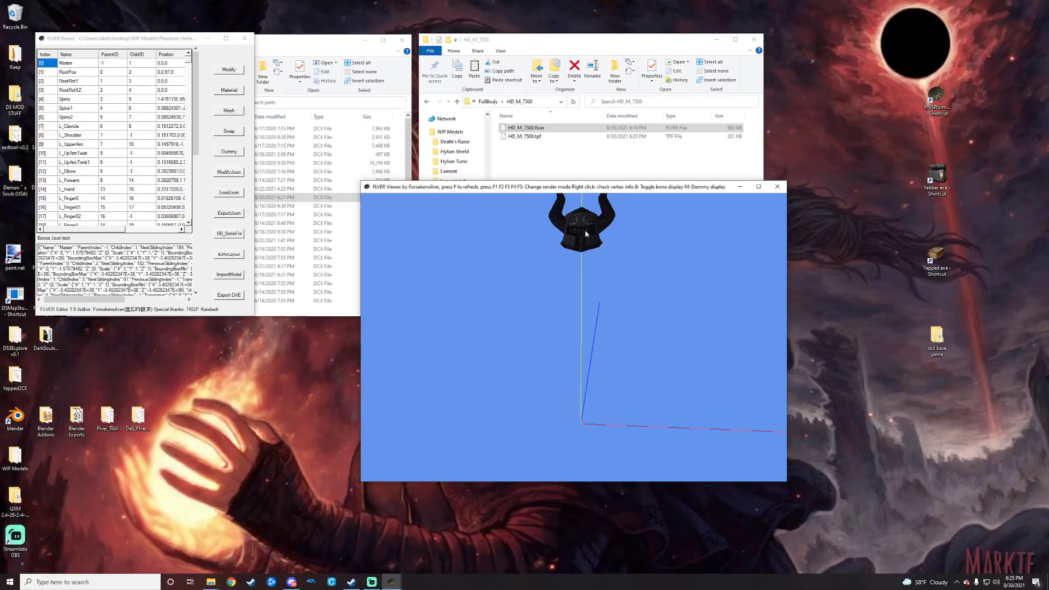
Step: In the mesh settings, exclude the first two meshes and translate the three helmet meshes by 0.05 in Y
{"action": "left_click", "coordinate": [229, 111]}
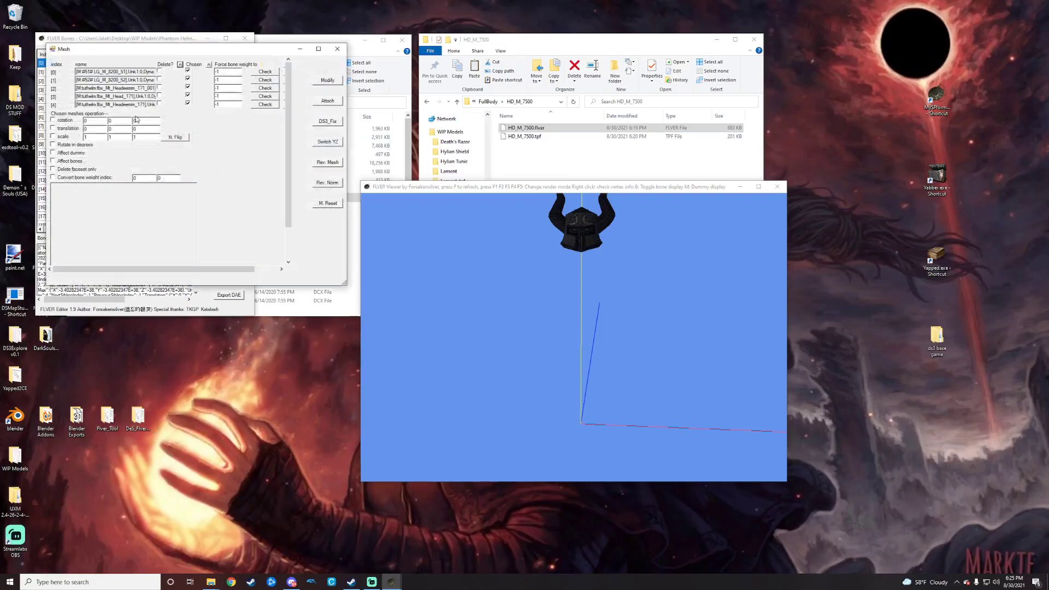
{"action": "left_click", "coordinate": [160, 71]}
{"action": "left_click", "coordinate": [188, 79]}
{"action": "left_click", "coordinate": [187, 71]}
{"action": "left_click", "coordinate": [159, 71]}
{"action": "left_click", "coordinate": [332, 82]}
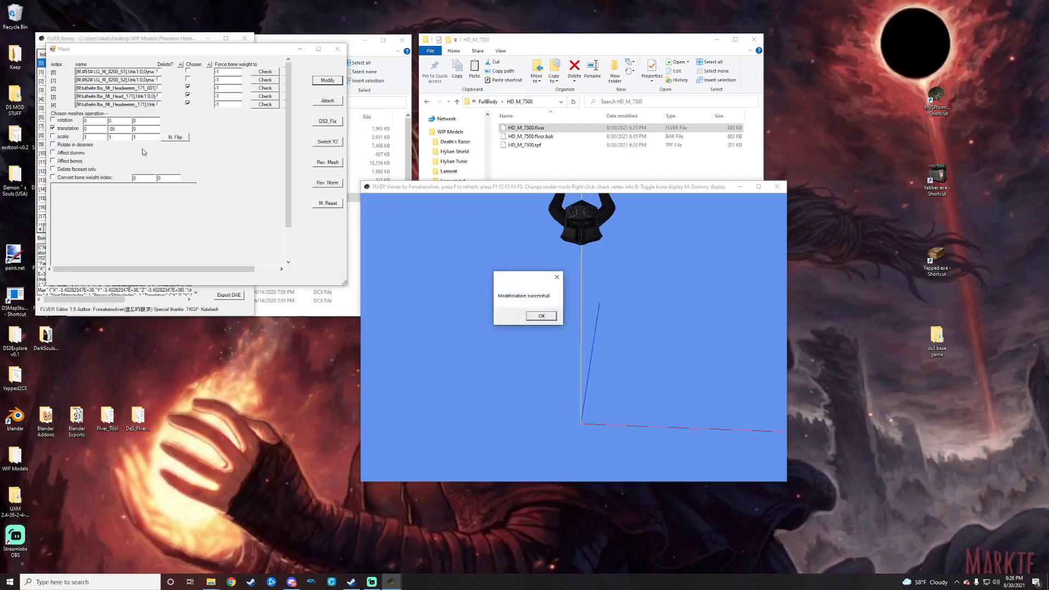
{"action": "left_click", "coordinate": [539, 316]}
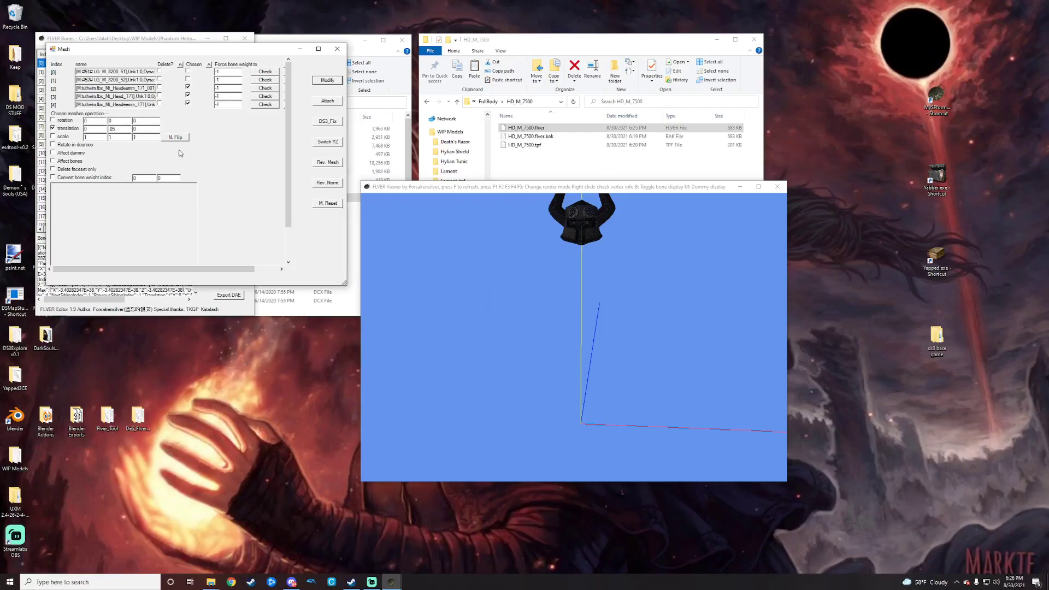
Step: Set the Y translation to -0.01 and apply it to the helmet meshes three times
{"action": "left_click", "coordinate": [111, 129]}
{"action": "type", "text": "-"}
{"action": "left_click", "coordinate": [118, 129]}
{"action": "key", "text": "BackSpace"}
{"action": "type", "text": "1"}
{"action": "left_click", "coordinate": [327, 82]}
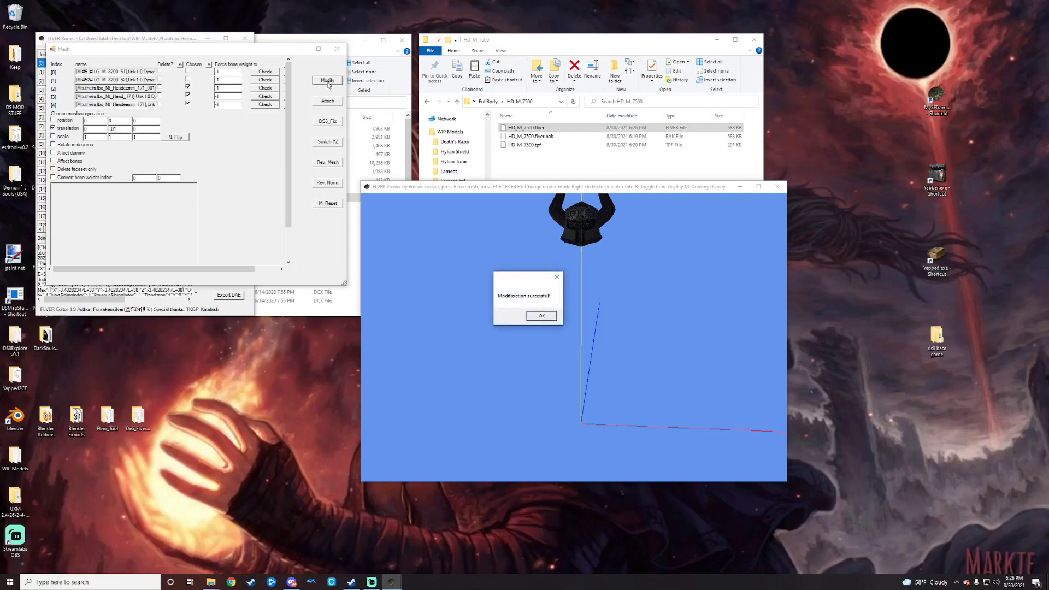
{"action": "key", "text": "Return"}
{"action": "left_click", "coordinate": [328, 82]}
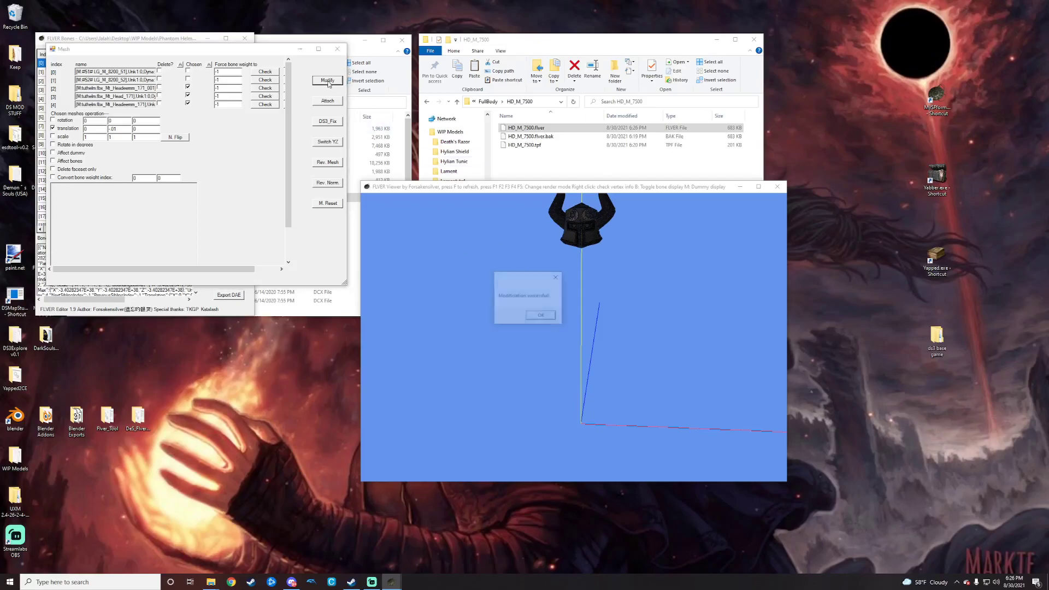
{"action": "left_click", "coordinate": [542, 317]}
{"action": "left_click", "coordinate": [330, 80]}
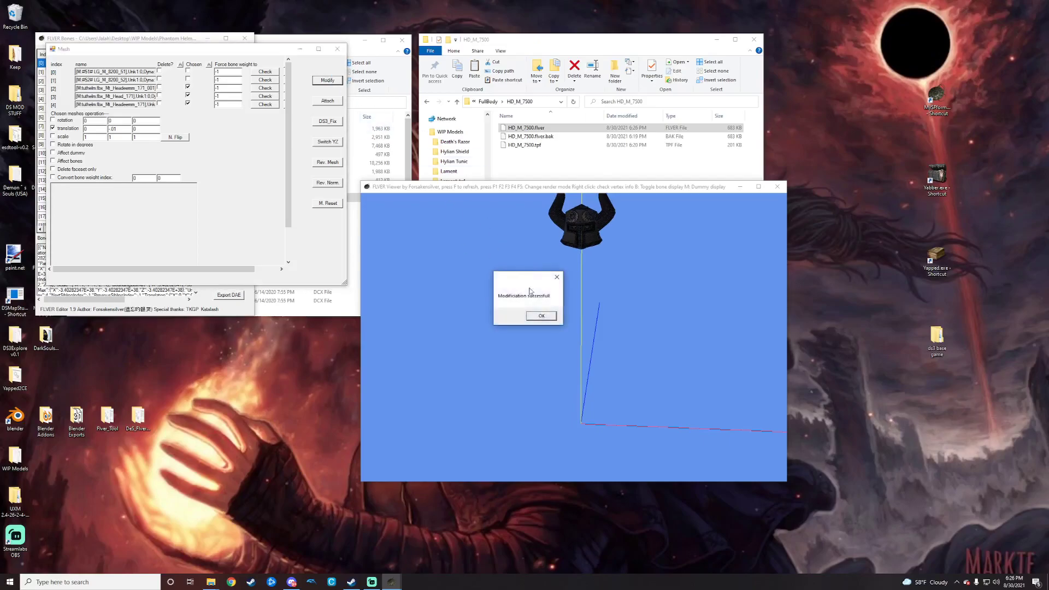
{"action": "left_click", "coordinate": [543, 317]}
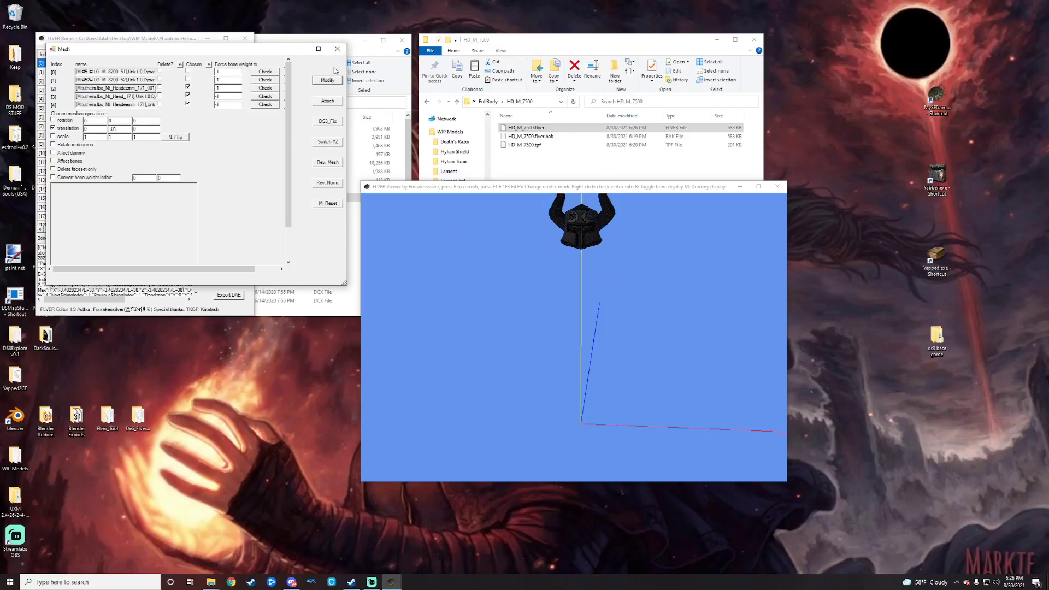
Step: Close the mesh settings and save the modified HD_M_7500.flver
{"action": "left_click", "coordinate": [337, 48]}
{"action": "left_click", "coordinate": [229, 69]}
{"action": "left_click", "coordinate": [537, 316]}
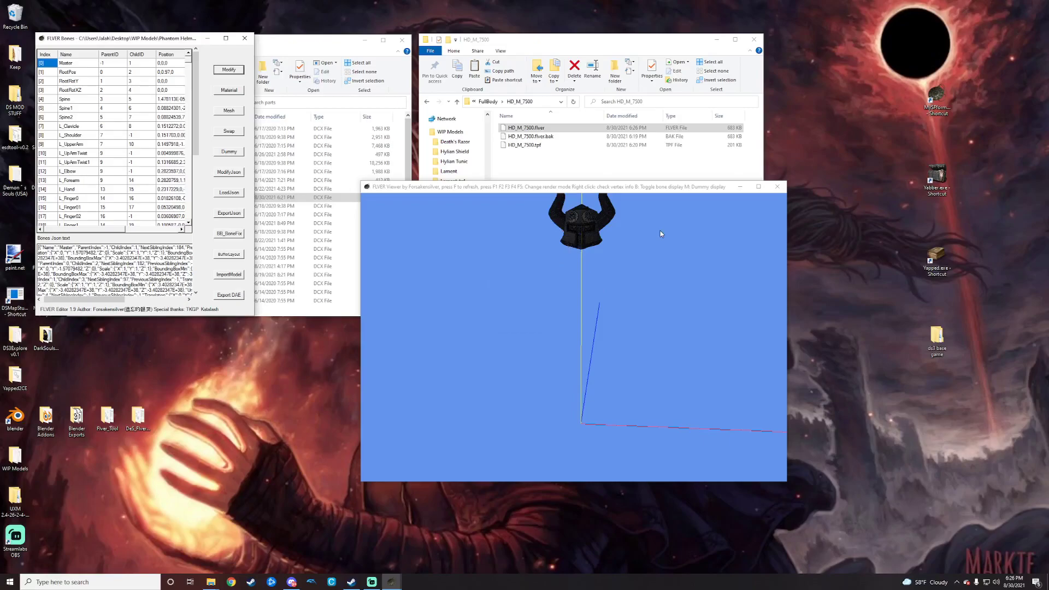
Step: Close the model viewer and FLVER Editor, and delete the backup file HD_M_7500.flver.bak from the HD_M_7500 folder
{"action": "left_click", "coordinate": [777, 186]}
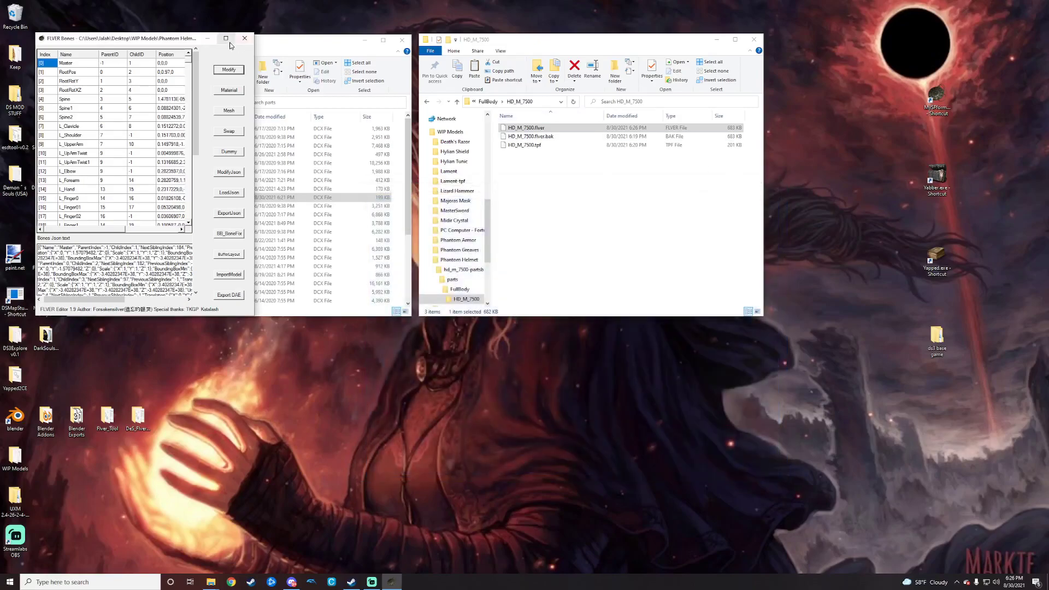
{"action": "left_click", "coordinate": [244, 38]}
{"action": "right_click", "coordinate": [561, 137]}
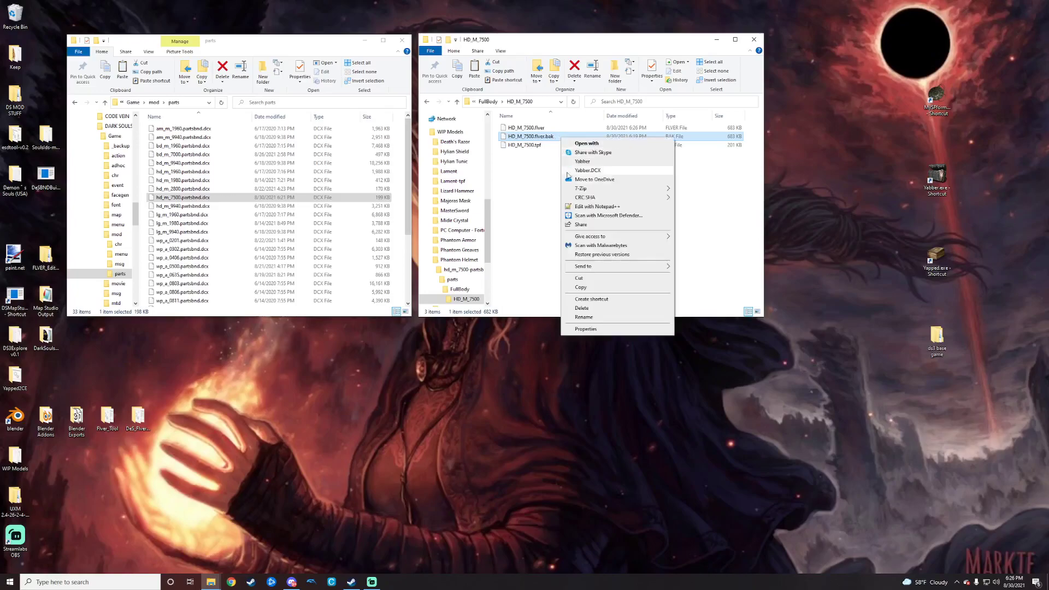
{"action": "left_click", "coordinate": [598, 308]}
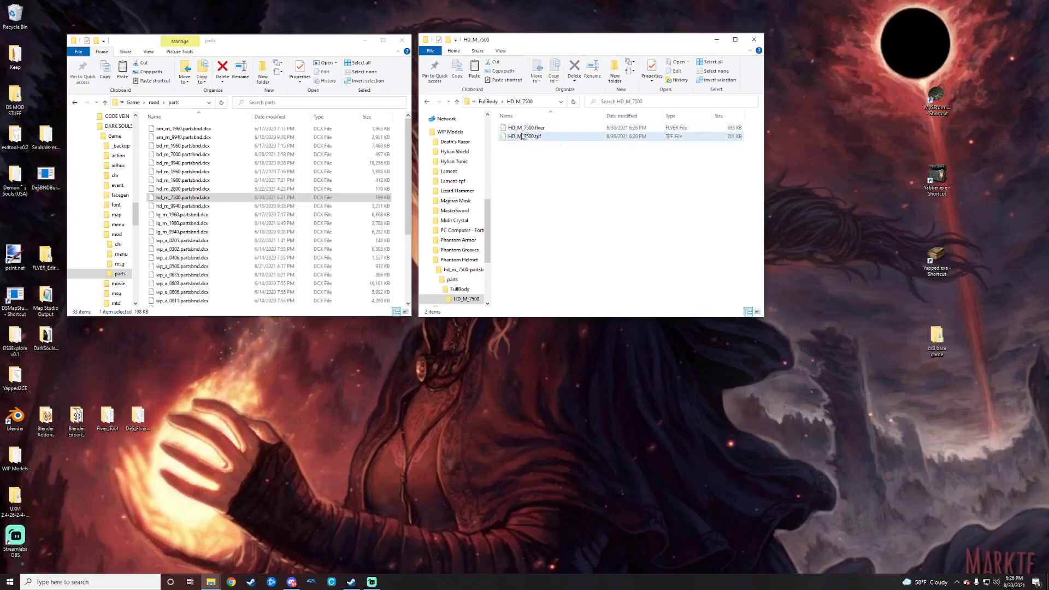
Step: Go back up to the Phantom Helmet folder and repack the hd_m_7500-partsbnd-dcx folder with Yabber
{"action": "left_click", "coordinate": [427, 103]}
{"action": "left_click", "coordinate": [427, 103]}
{"action": "left_click", "coordinate": [426, 103]}
{"action": "left_click", "coordinate": [426, 102]}
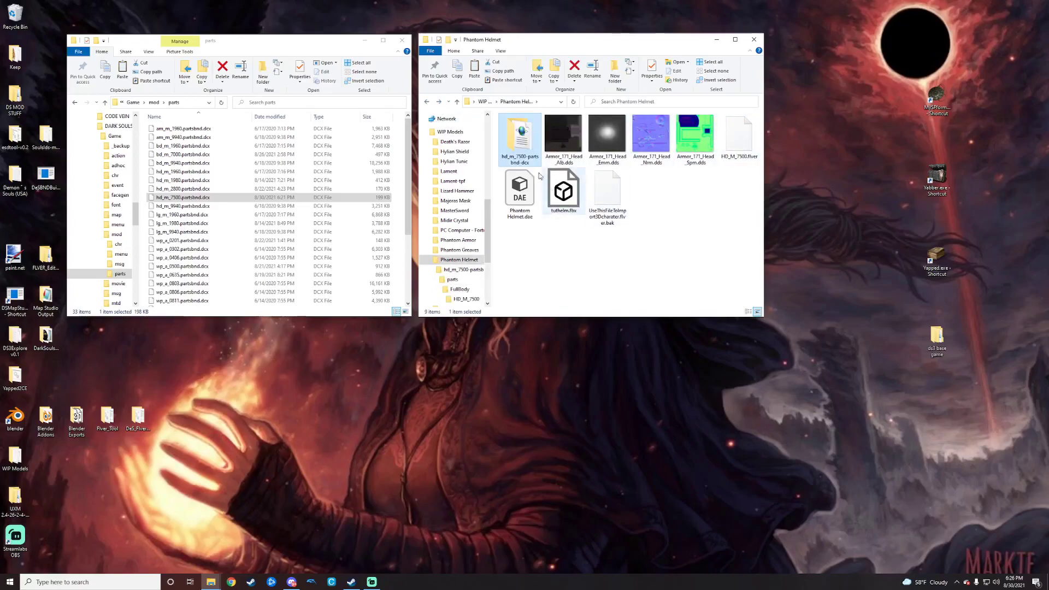
{"action": "left_click_drag", "start_coordinate": [519, 135], "coordinate": [936, 185]}
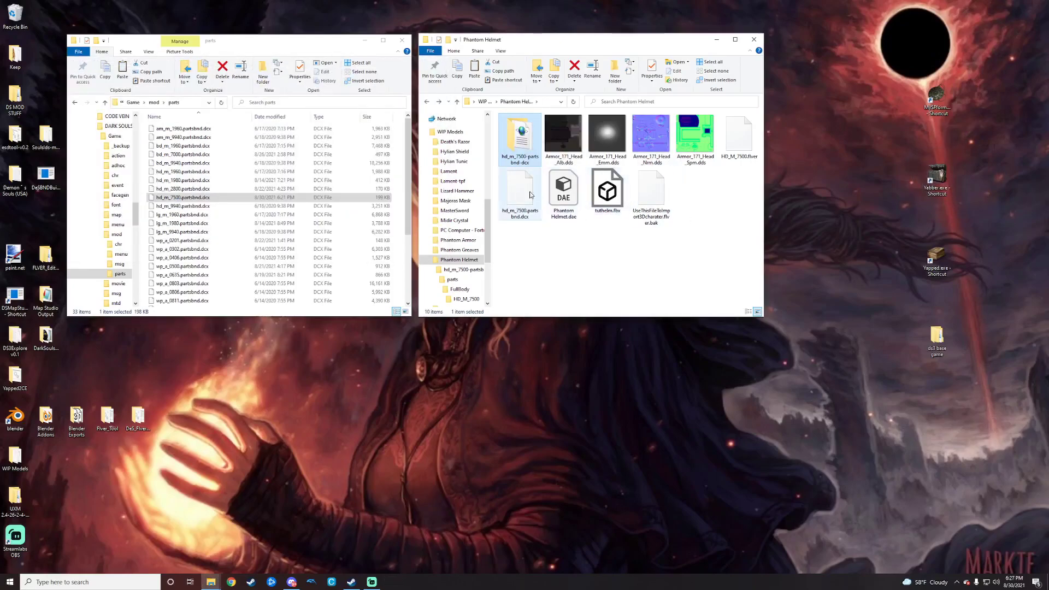
Step: Move the repacked hd_m_7500.partsbnd.dcx into the game's mod parts folder, replacing the existing file
{"action": "left_click", "coordinate": [523, 189]}
{"action": "left_click_drag", "start_coordinate": [527, 193], "coordinate": [295, 198]}
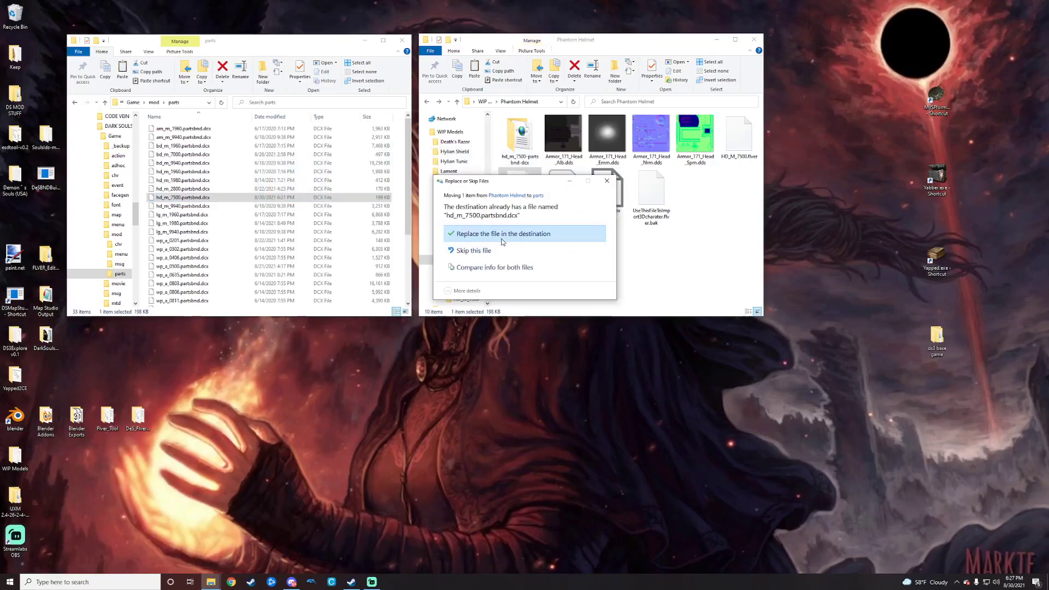
{"action": "left_click", "coordinate": [502, 240]}
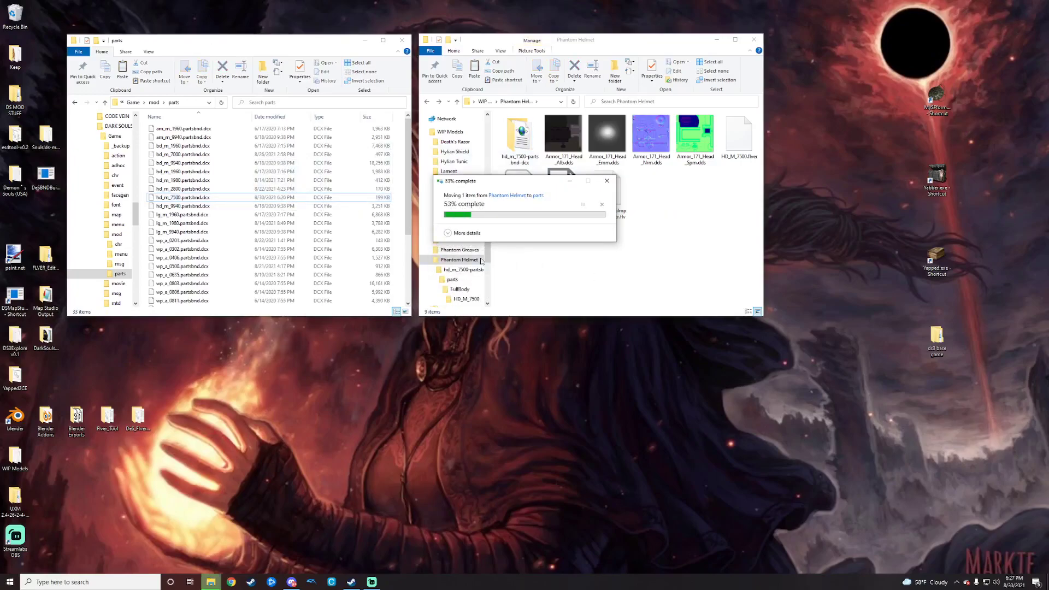